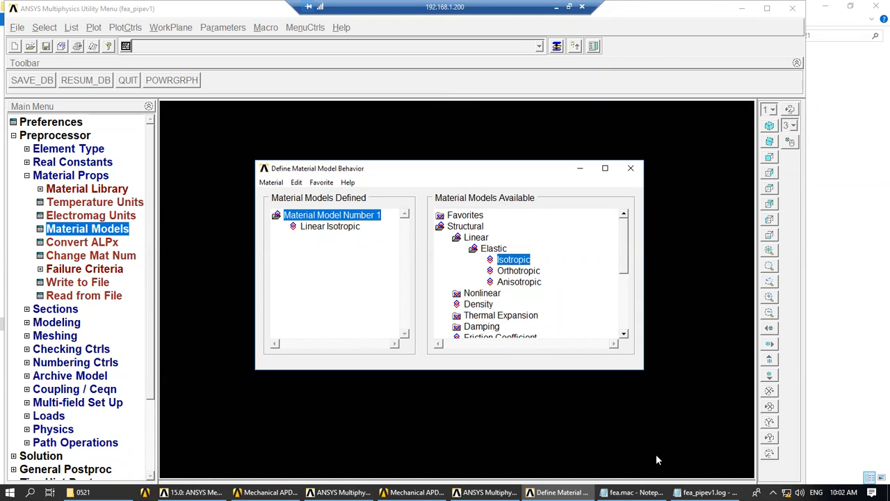
Step: Open fea_pipev1.log from the 0521 folder and review its logged commands from SAVE through the clear, MODELLING header and SOLID185 element lines
click(80, 492)
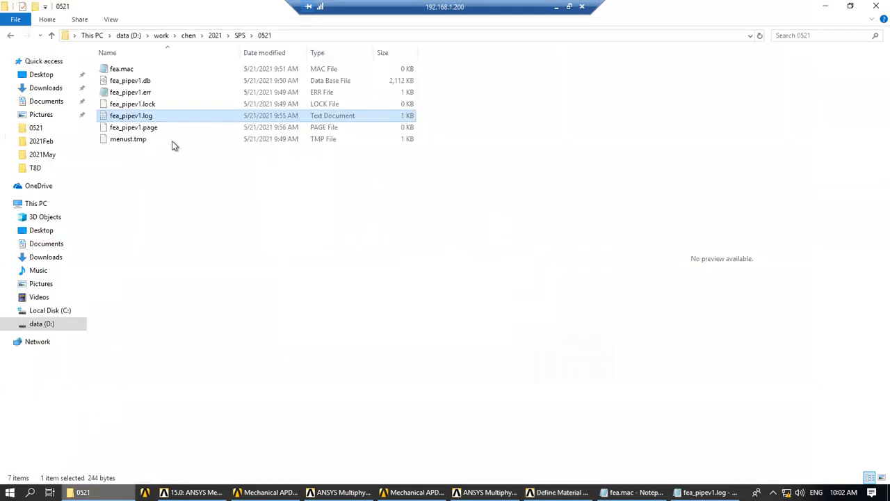
double_click(162, 117)
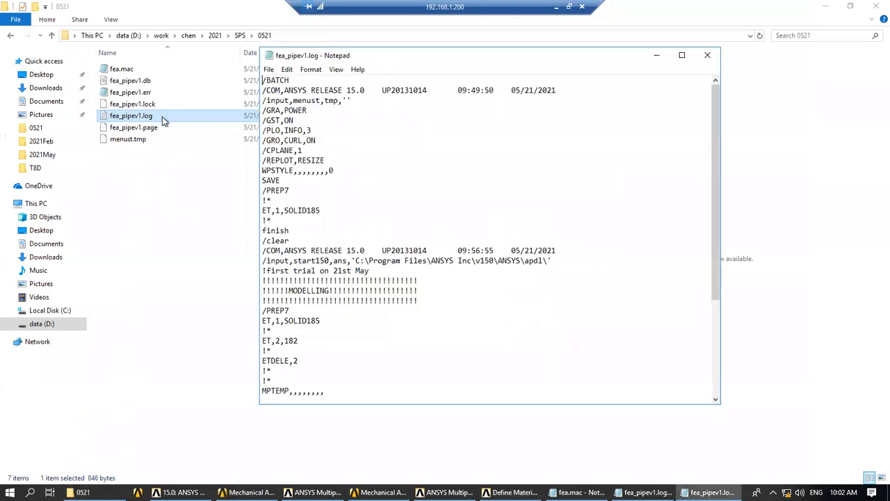
drag(714, 240, 707, 269)
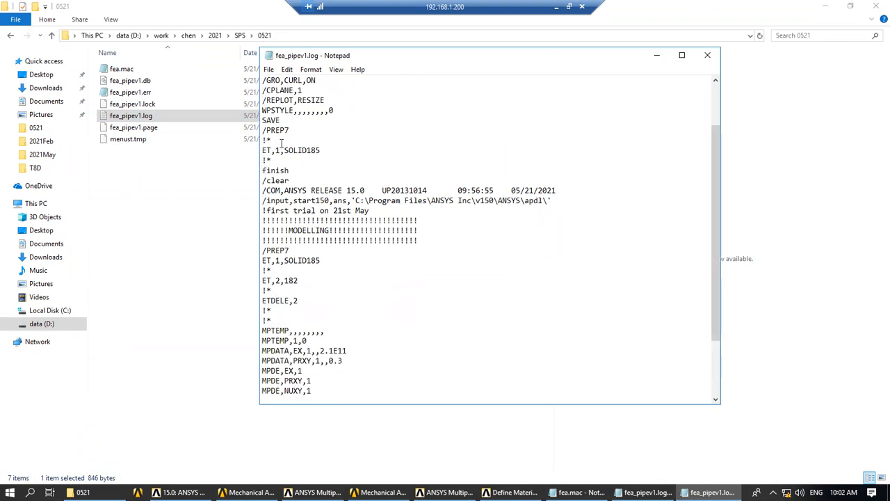
double_click(279, 119)
double_click(291, 130)
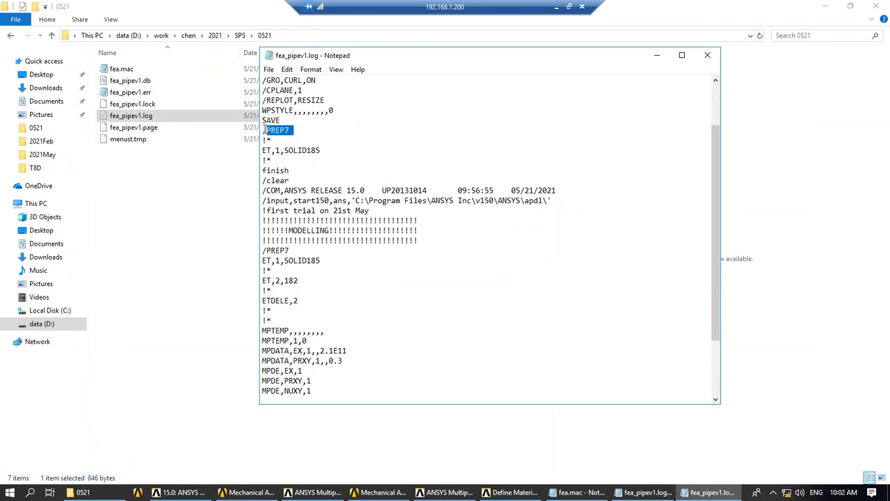
double_click(302, 150)
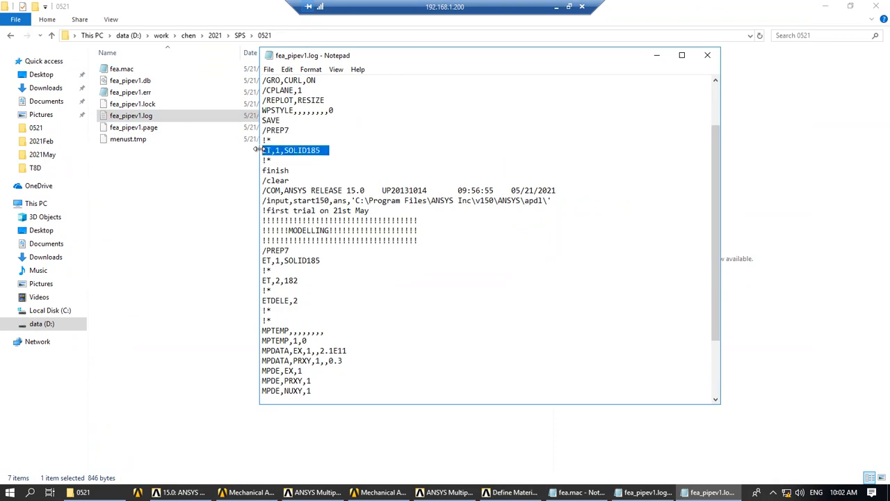
click(301, 179)
drag(263, 170, 409, 262)
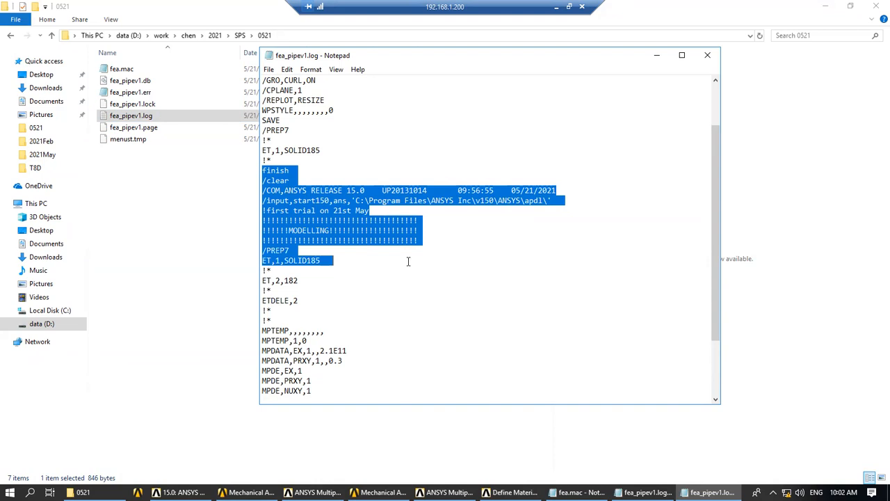
click(408, 261)
scroll(383, 264, down, 2)
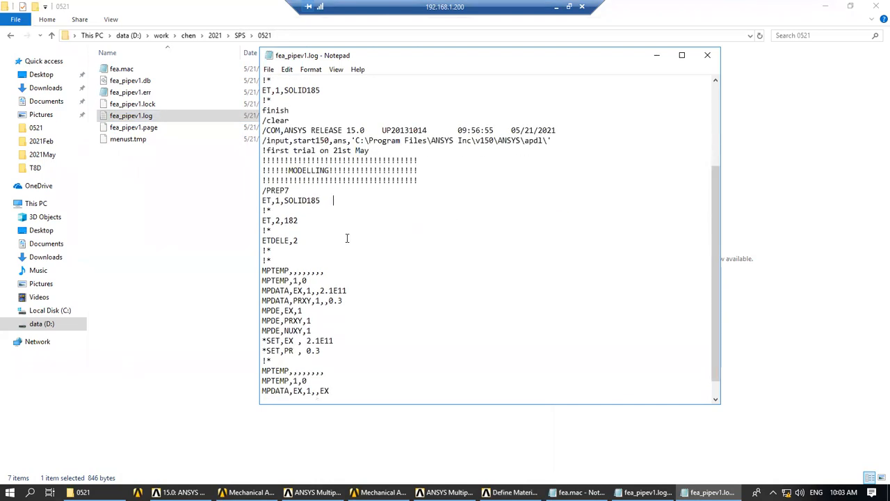
Step: Examine the log's element type 2 creation and deletion, MPDATA material entries, *SET parameters and the parameterized EX and PR lines
drag(300, 220, 264, 221)
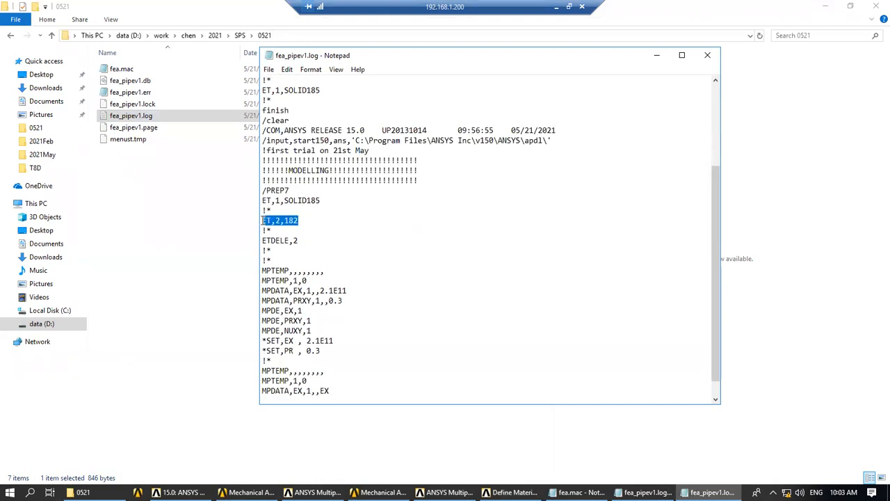
click(301, 240)
drag(299, 240, 262, 240)
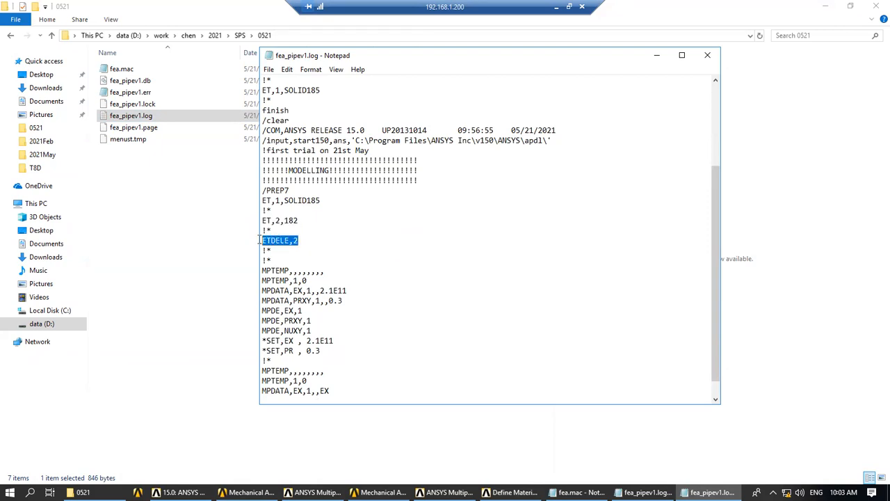
scroll(332, 272, down, 1)
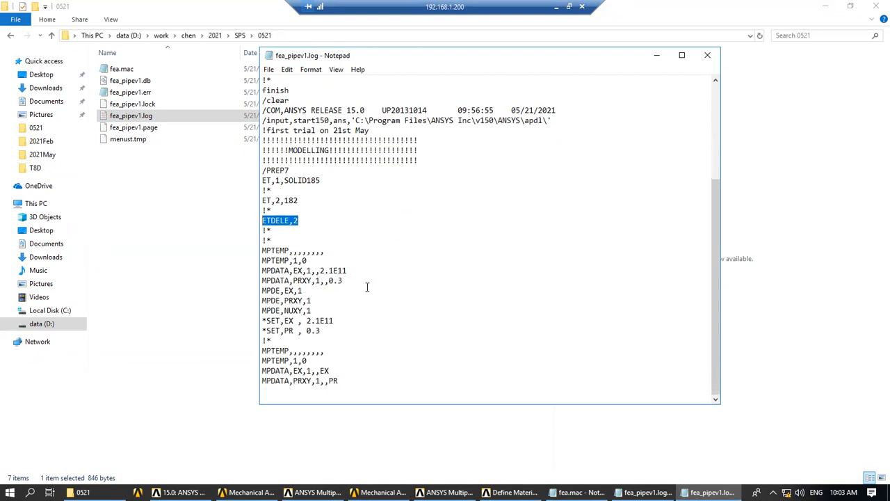
click(294, 259)
drag(263, 250, 343, 280)
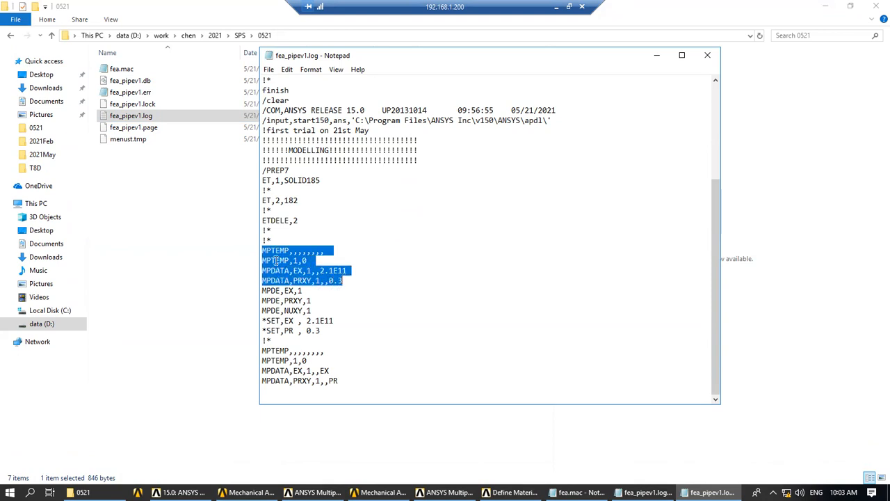
click(332, 301)
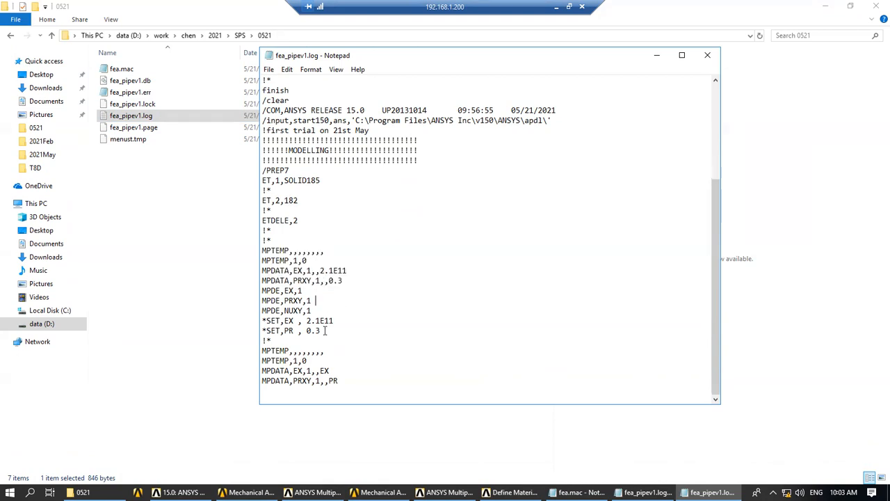
drag(323, 332, 262, 322)
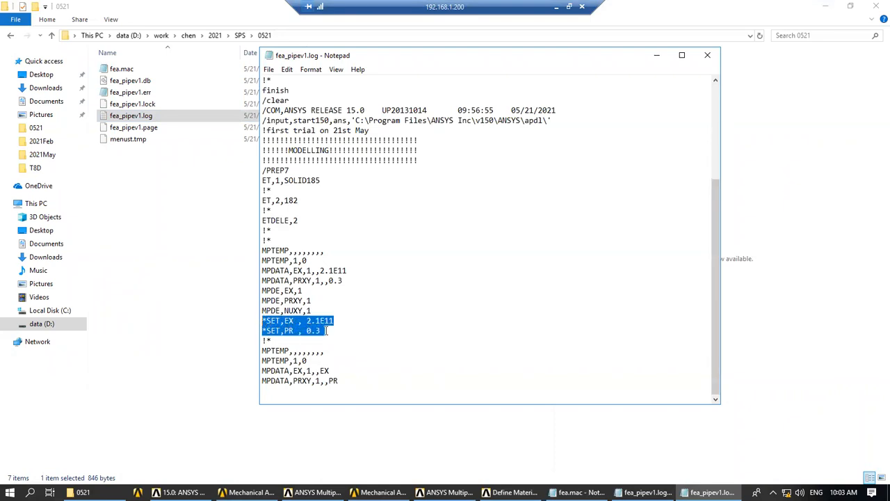
click(328, 331)
drag(328, 331, 262, 321)
drag(340, 381, 260, 370)
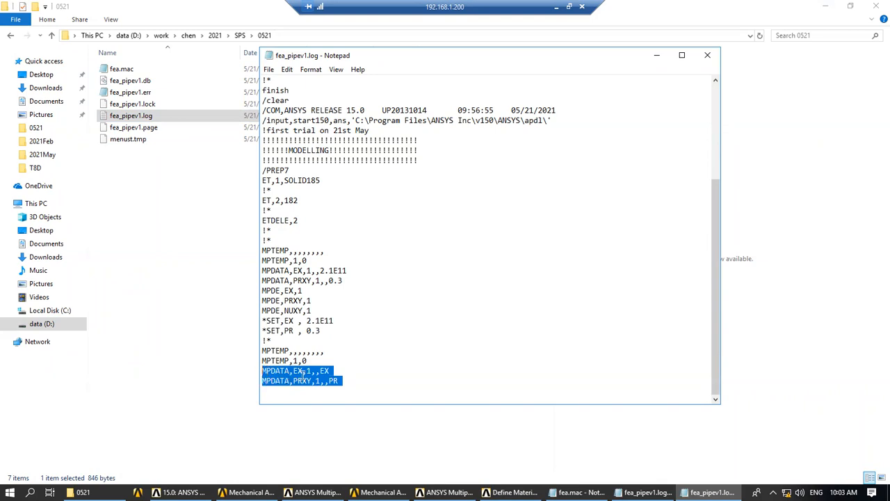
click(307, 381)
drag(339, 380, 331, 381)
Step: Copy the two *SET lines defining EX as 2.1E11 and PR as 0.3 from the log
click(324, 331)
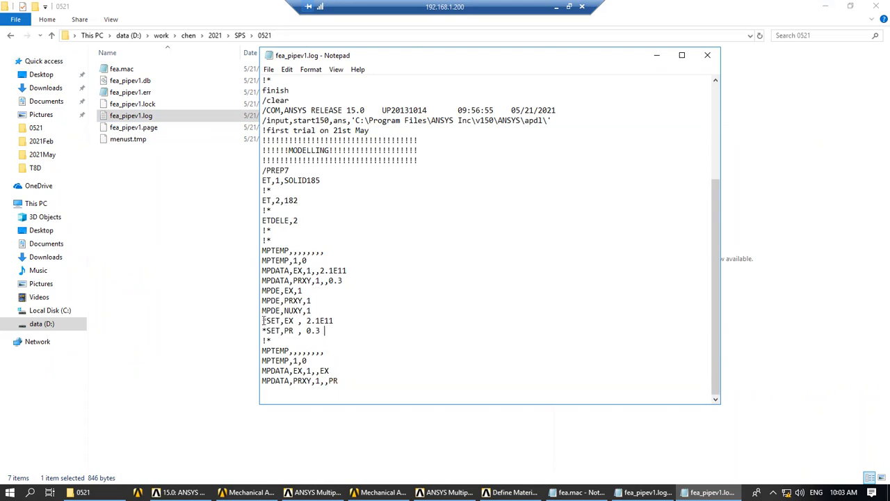
shift+click(264, 321)
key(ctrl+c)
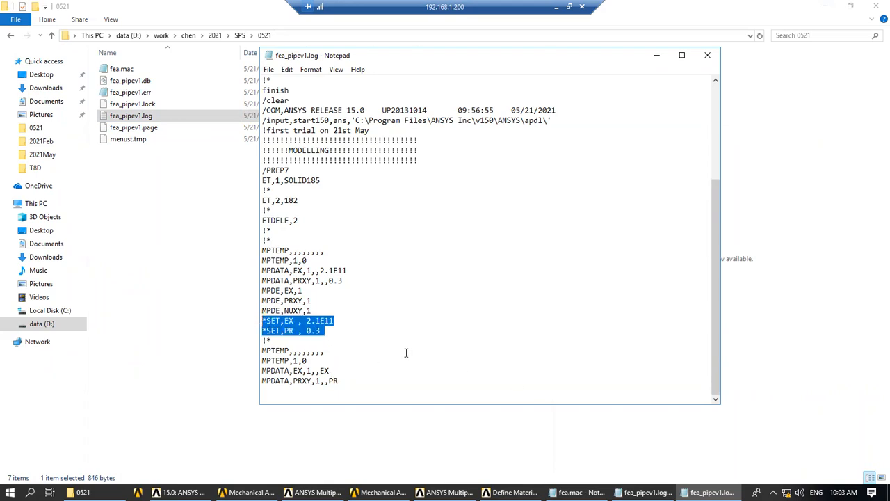
Step: In fea.mac, add a three-line exclamation-mark comment banner titled PRE-DEFINED PARAMETERS between the first-trial comment and the MODELLING header
click(591, 492)
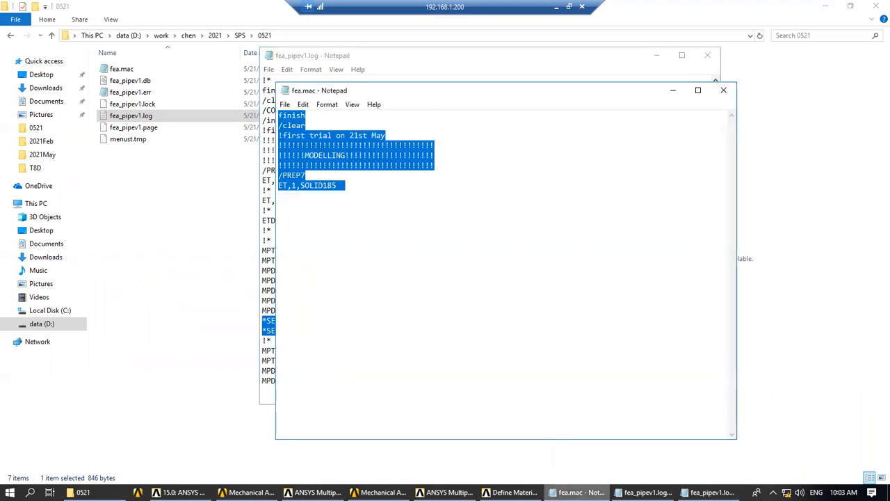
click(398, 135)
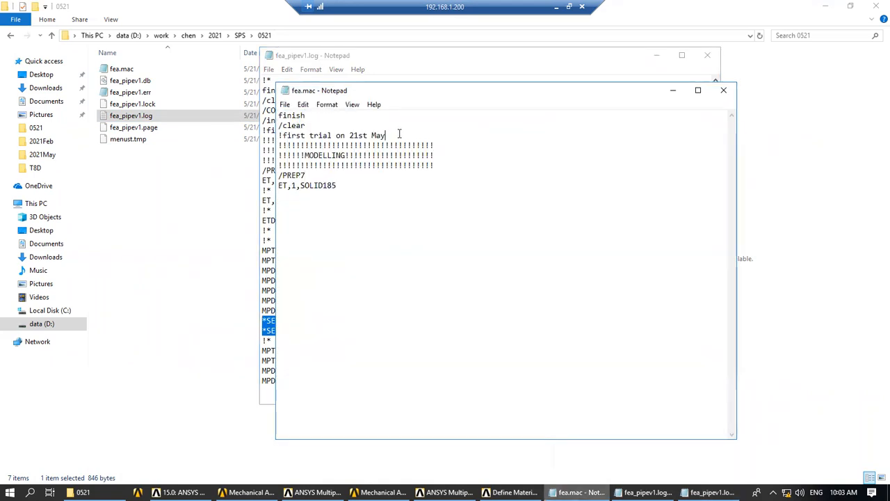
key(Return)
key(Return)
key(Up)
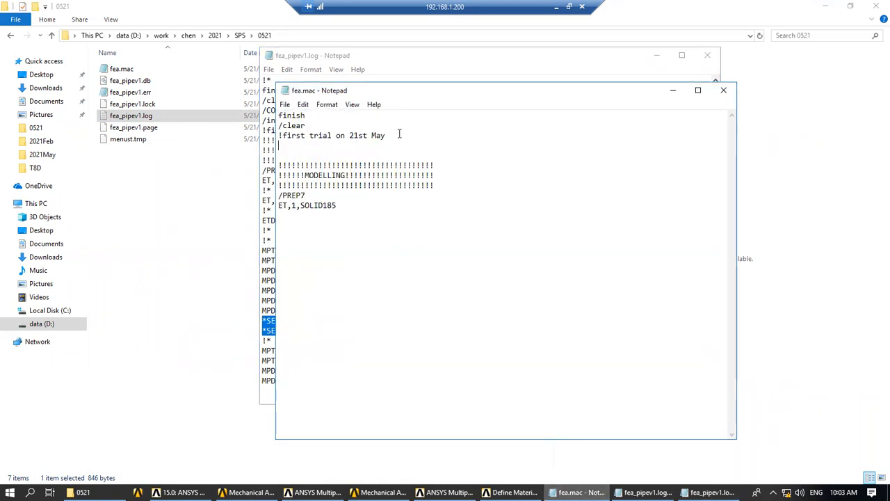
text(!!!!!!!!!!!!!!!!!!!!!!!!!!!!!!!!!!!)
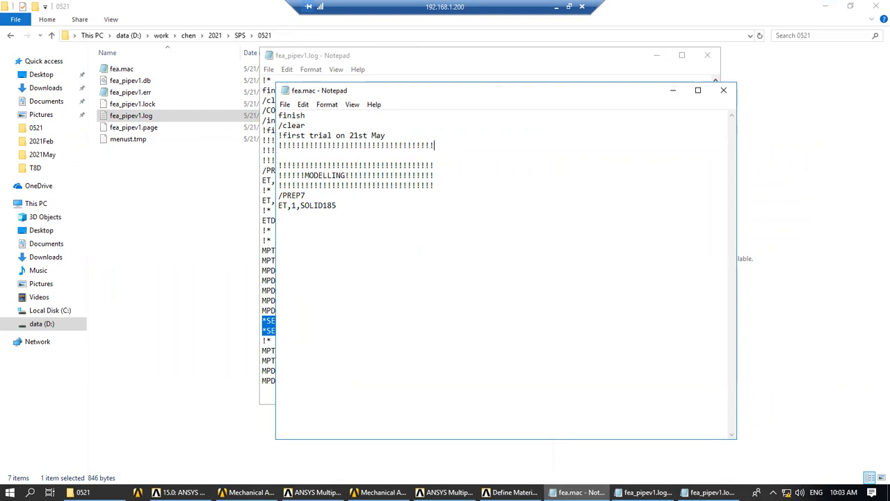
key(Return)
text(!!)
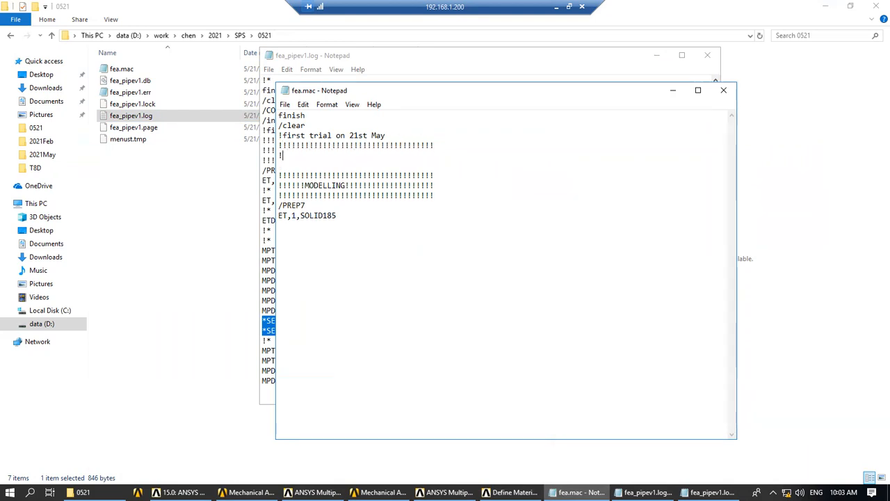
text(PRE-DEFINE)
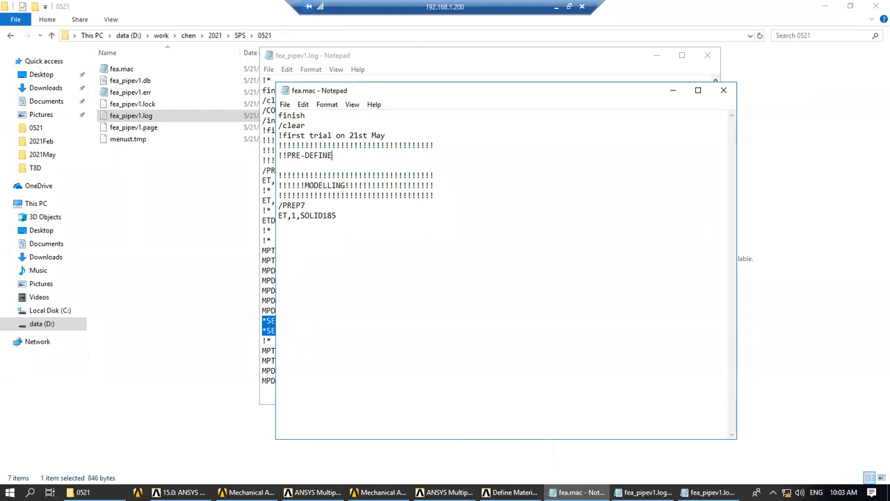
text(D PARAMETERS!!!!!!!!!!!)
key(Return)
text(!)
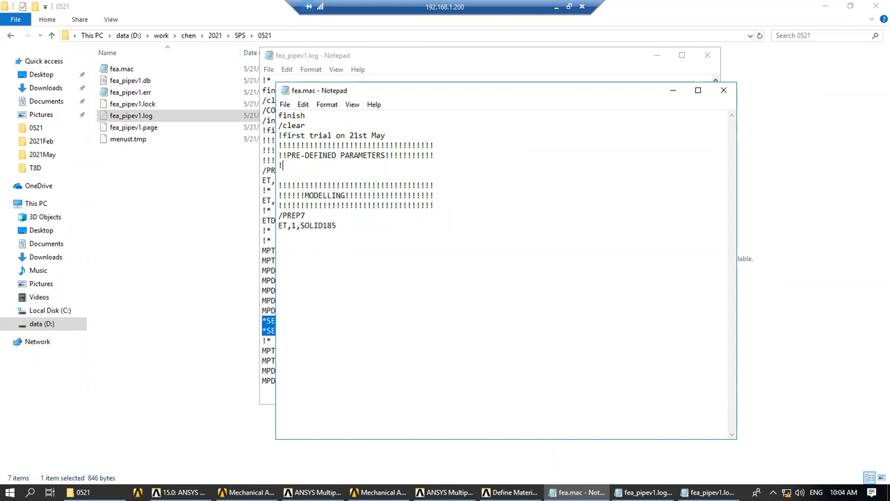
text(!!!!!!!!!!!!!!!!!!!!!!!!!!!!!!!!!)
key(Return)
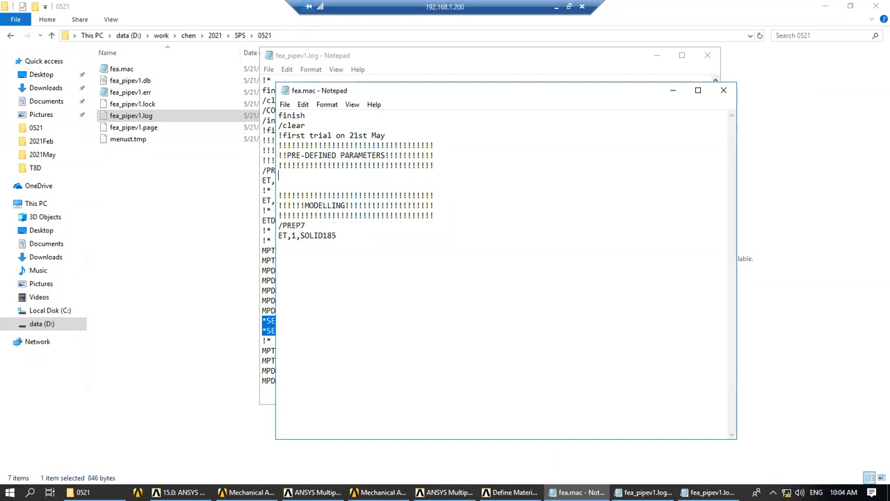
Step: Paste the copied EX and PR *SET lines under the PRE-DEFINED PARAMETERS banner and remove the extra blank line
key(ctrl+v)
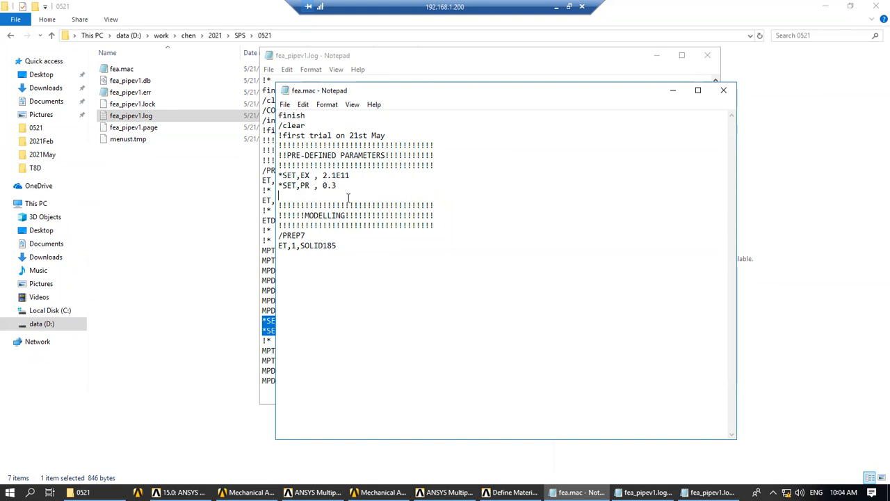
key(BackSpace)
drag(341, 185, 268, 172)
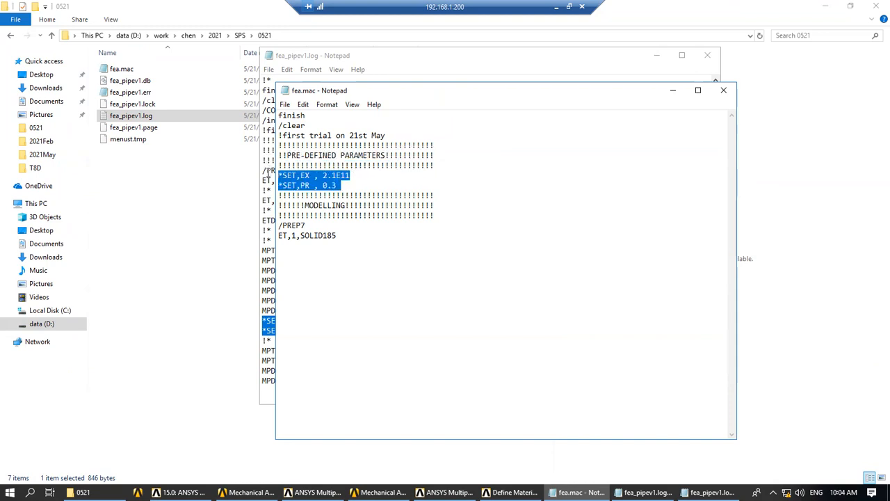
Step: Copy the MPTEMP,1,0, MPDATA,EX,1,,EX and MPDATA,PRXY,1,,PR lines from the log to below ET,1,SOLID185 in fea.mac
click(360, 248)
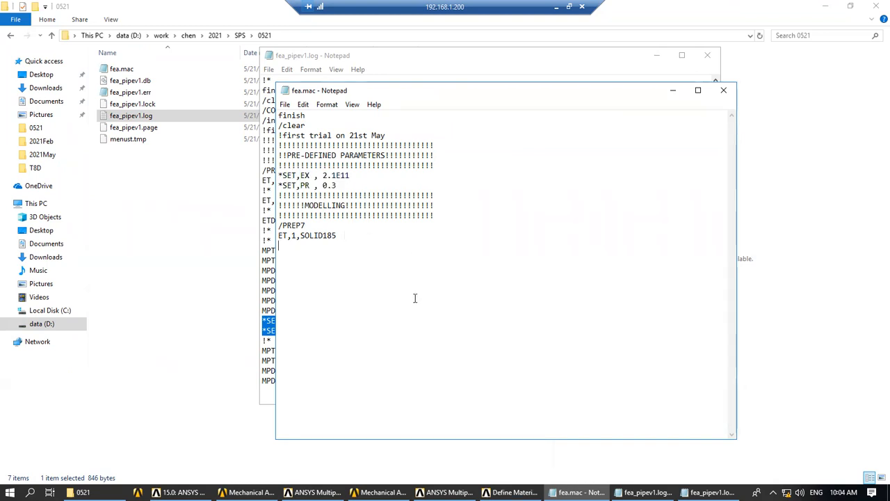
click(709, 491)
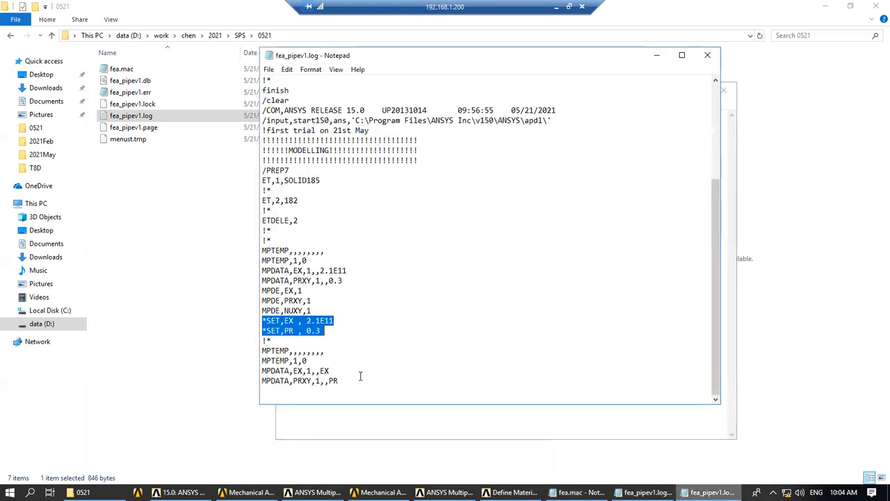
click(341, 333)
drag(343, 381, 260, 360)
key(ctrl+c)
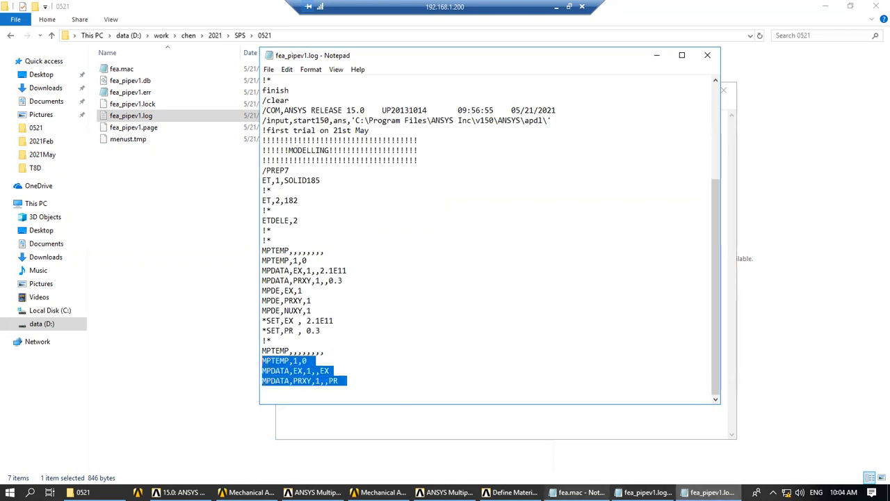
click(578, 492)
click(338, 258)
key(ctrl+v)
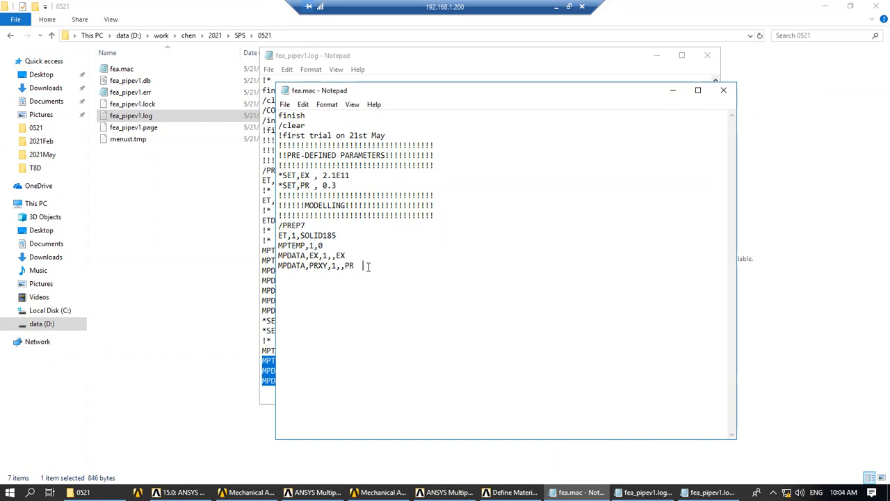
Step: Run the entire fea.mac script in ANSYS Multiphysics by pasting it as command input, and accept clearing the database
drag(370, 268, 248, 116)
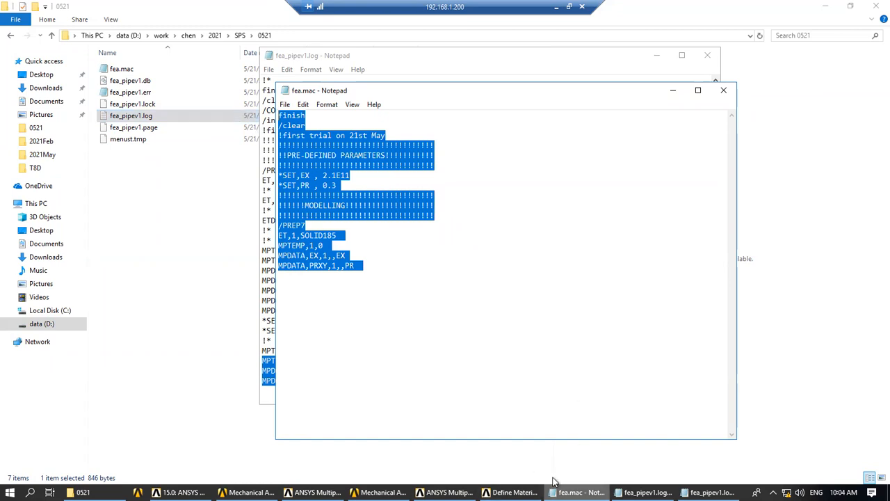
click(515, 493)
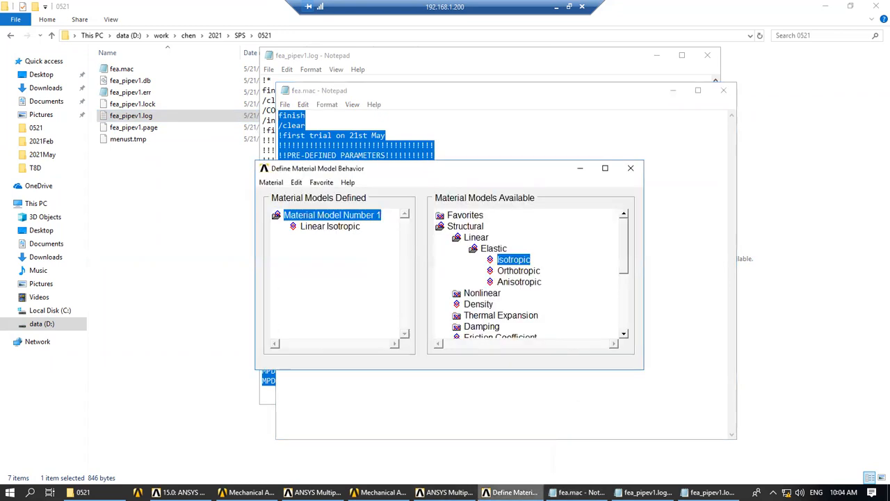
click(630, 168)
click(490, 491)
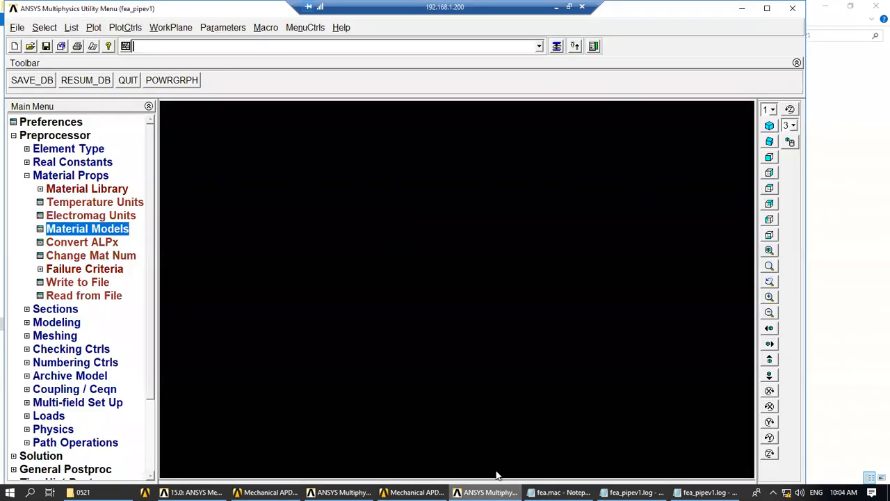
right_click(176, 46)
click(206, 128)
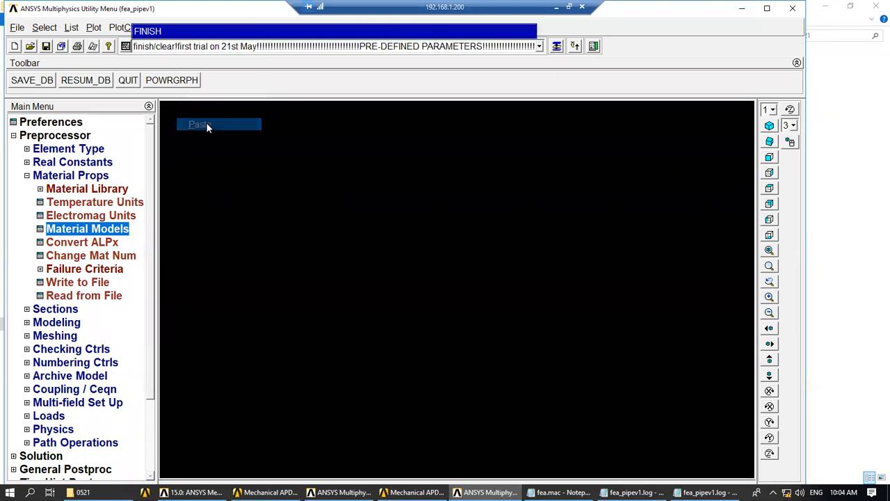
key(Return)
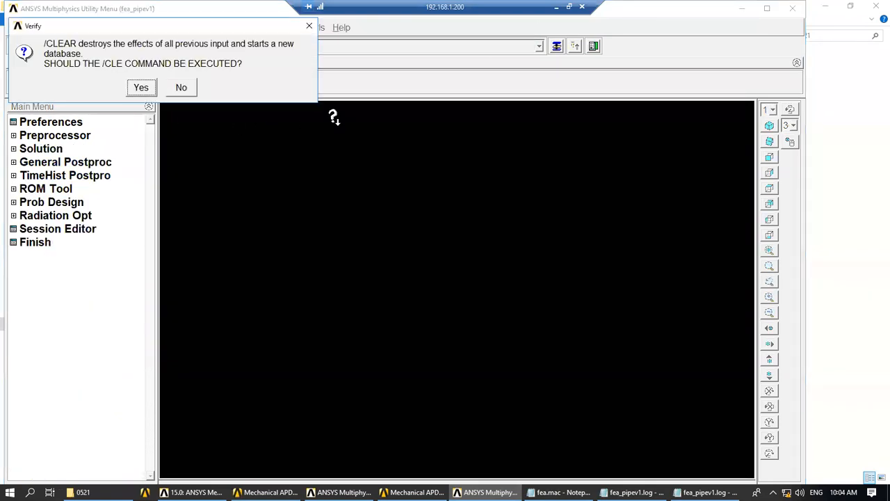
key(Return)
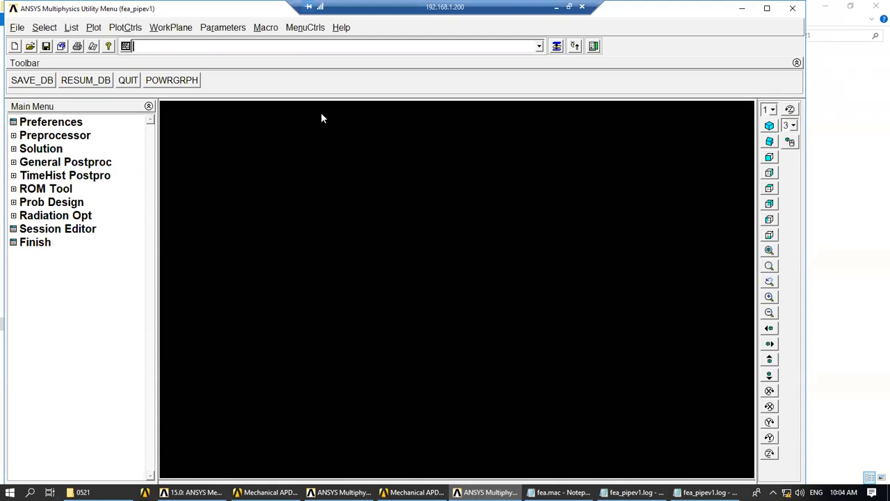
Step: Check the defined element types in the preprocessor to verify what the script created
click(66, 136)
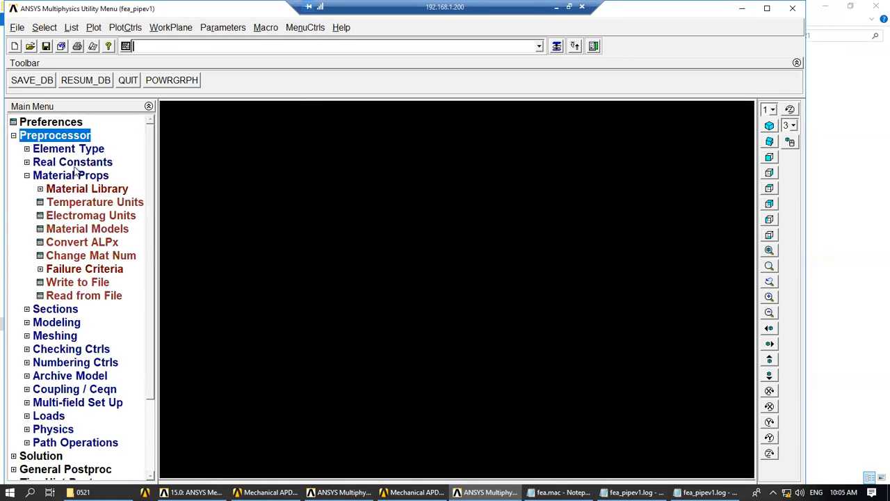
click(67, 150)
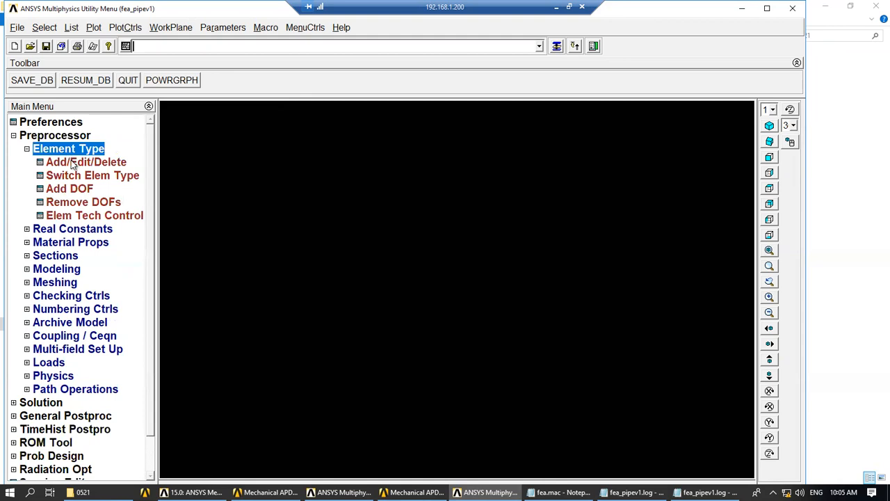
click(73, 163)
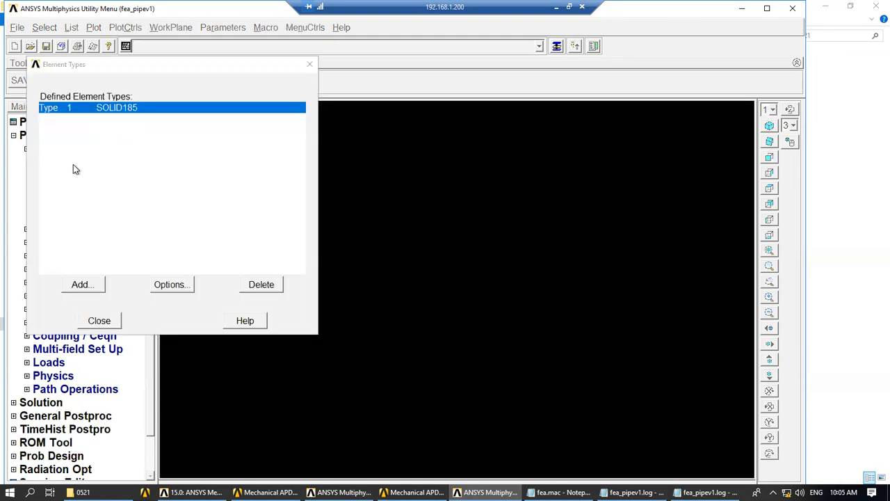
click(99, 321)
click(27, 150)
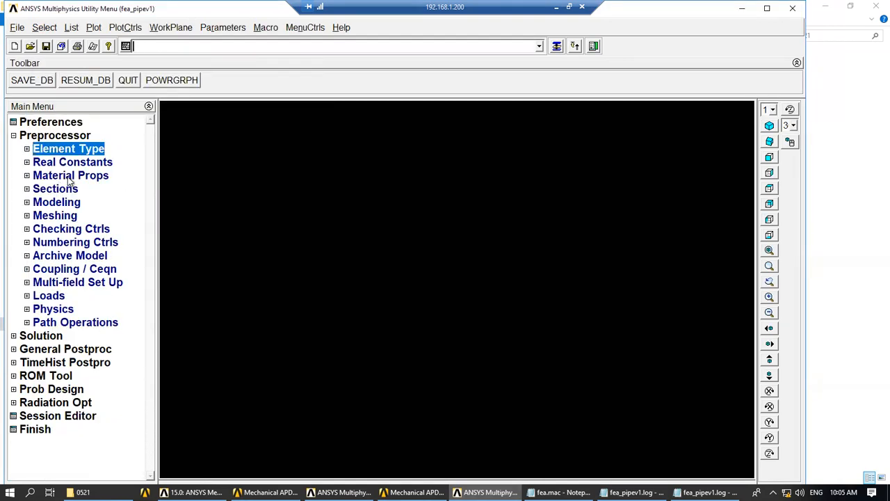
Step: Check the linear isotropic EX and PRXY properties of material model number 1
click(69, 176)
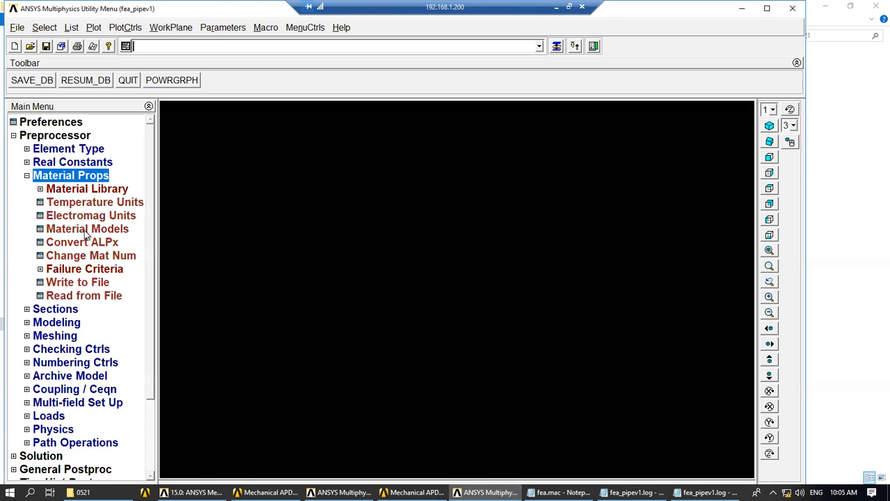
click(87, 229)
double_click(350, 214)
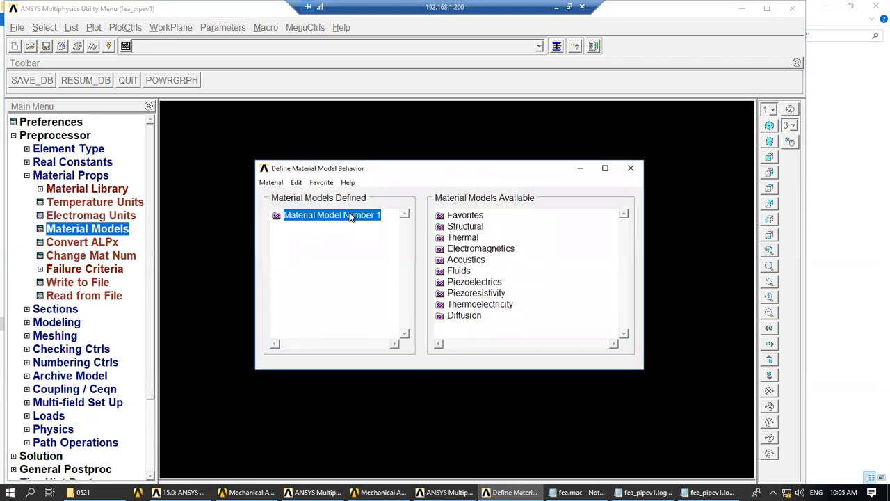
click(345, 214)
double_click(335, 226)
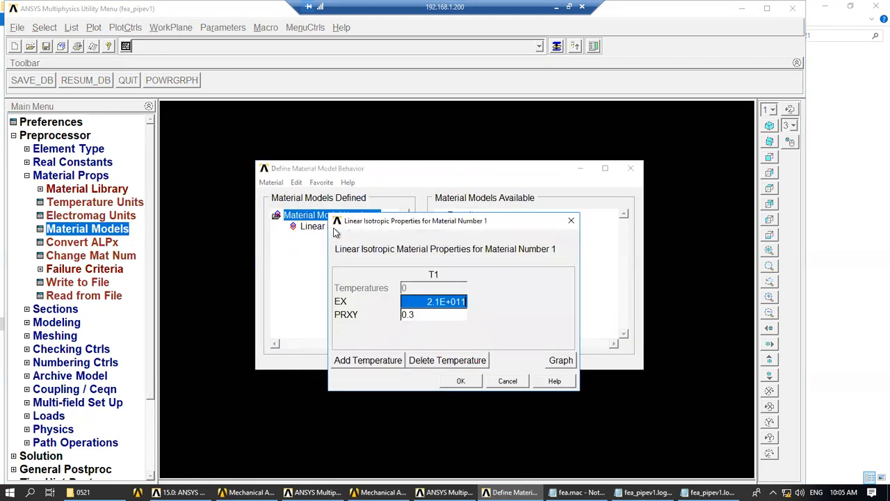
click(507, 381)
Step: Add a structural density of 7850 to material model number 1, reopen and accept it, and close the material definition
double_click(471, 228)
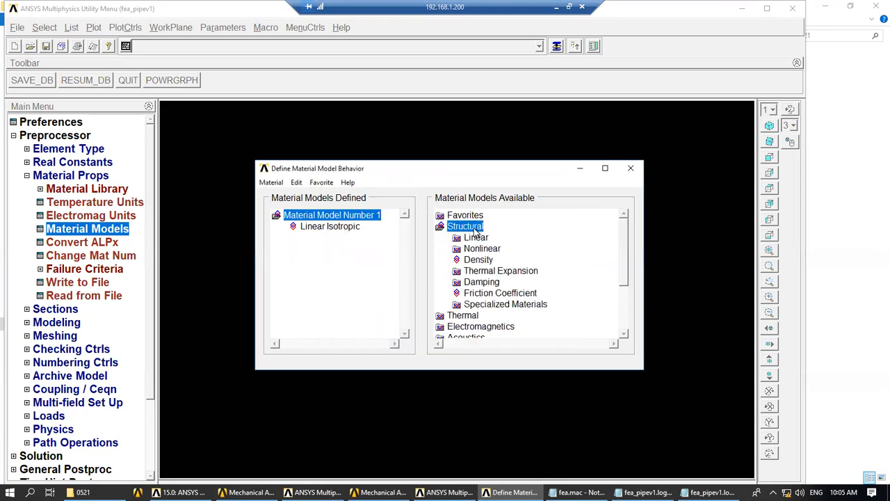
double_click(484, 263)
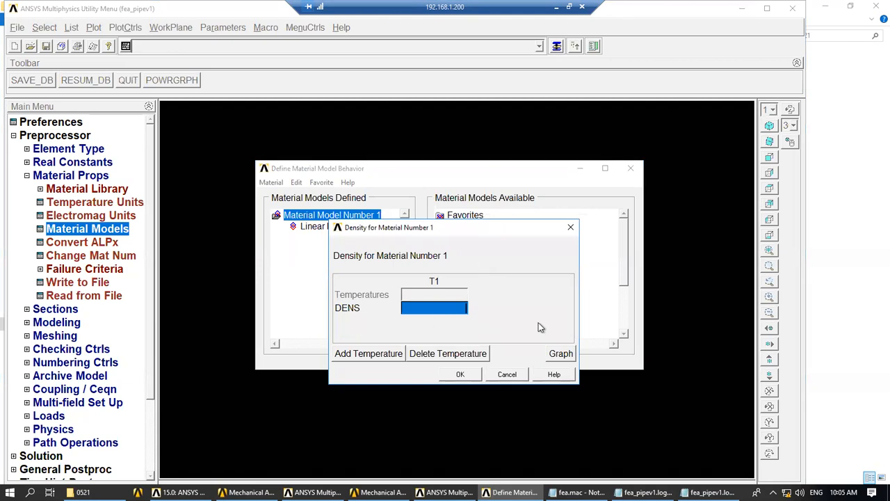
text(7850)
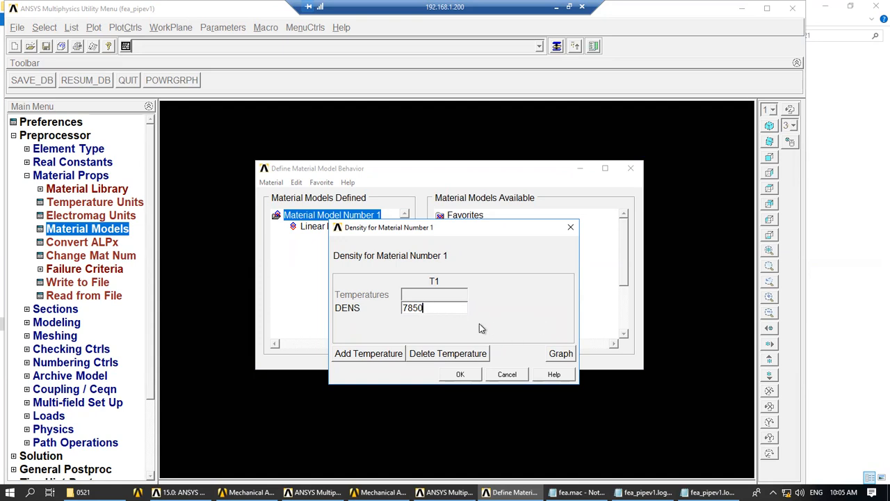
click(460, 375)
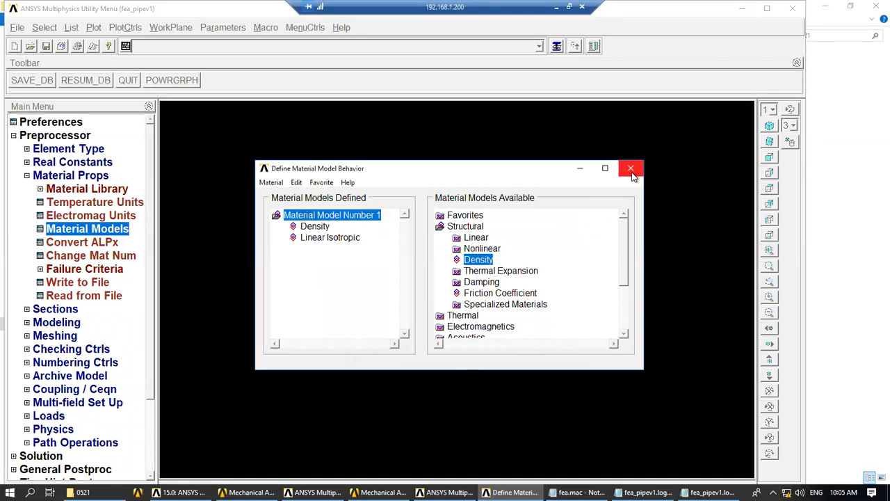
double_click(324, 228)
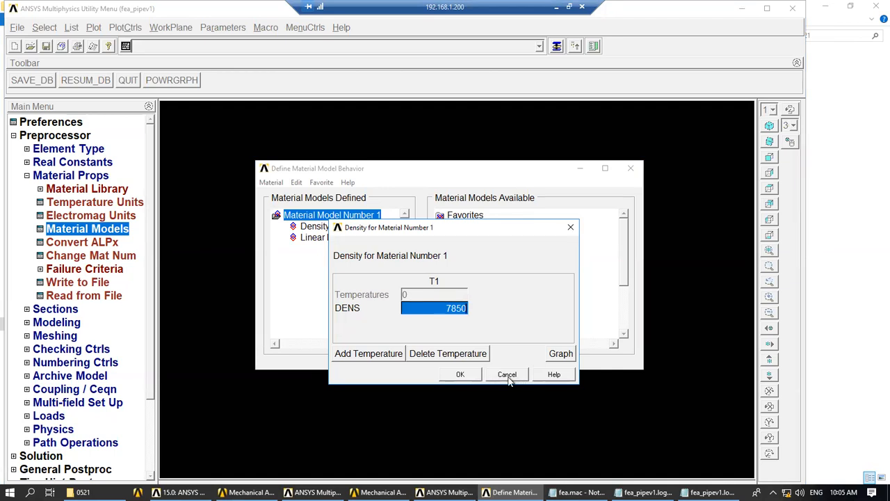
click(462, 374)
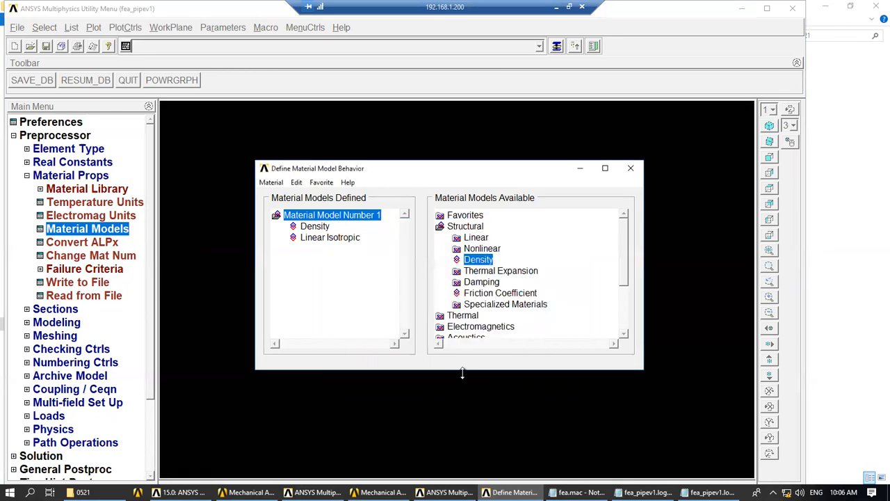
click(631, 169)
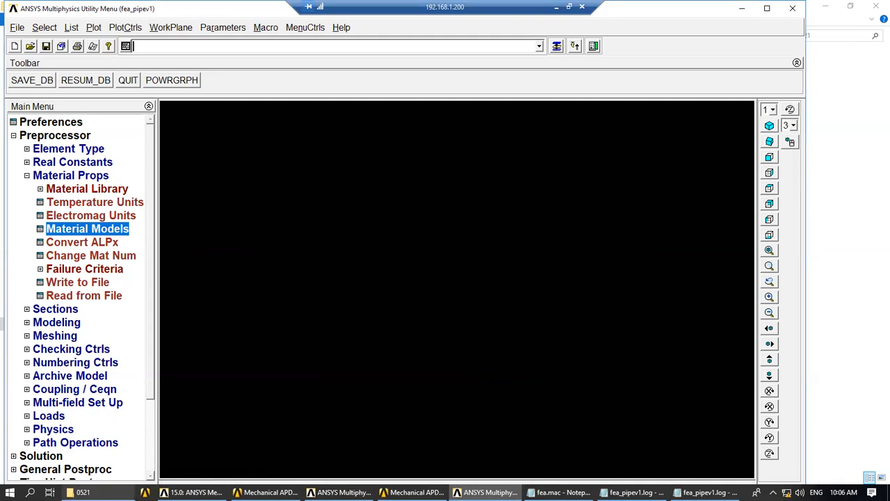
Step: Copy the final MPDATA,DENS,1,,7850 line from the updated fea_pipev1.log to below the MPDATA,PRXY line in fea.mac
click(97, 492)
double_click(158, 116)
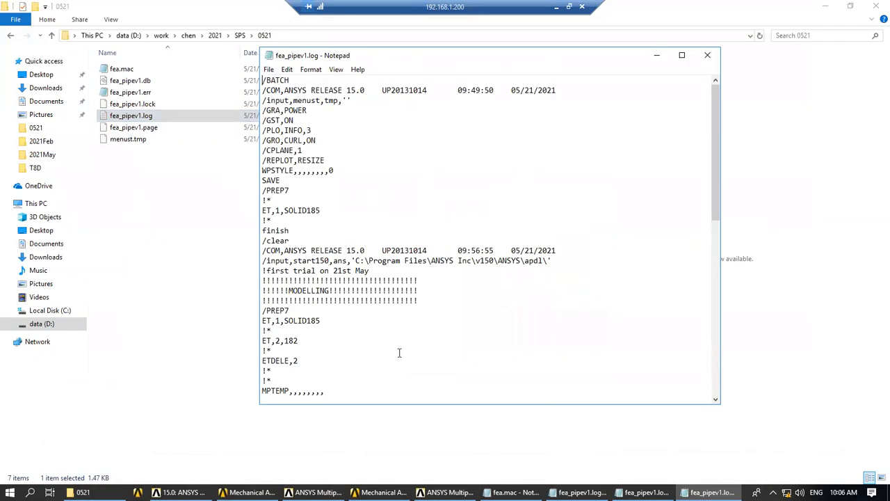
scroll(704, 228, down, 2)
drag(716, 223, 713, 388)
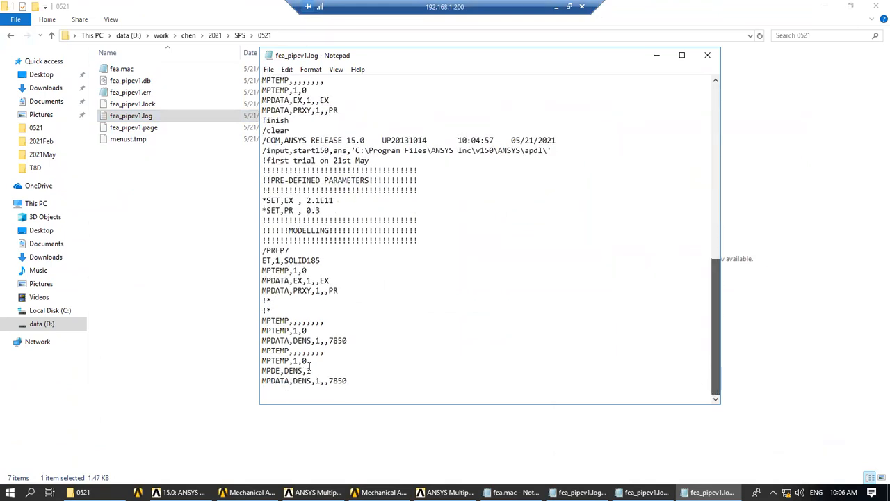
drag(357, 381, 261, 380)
key(ctrl+c)
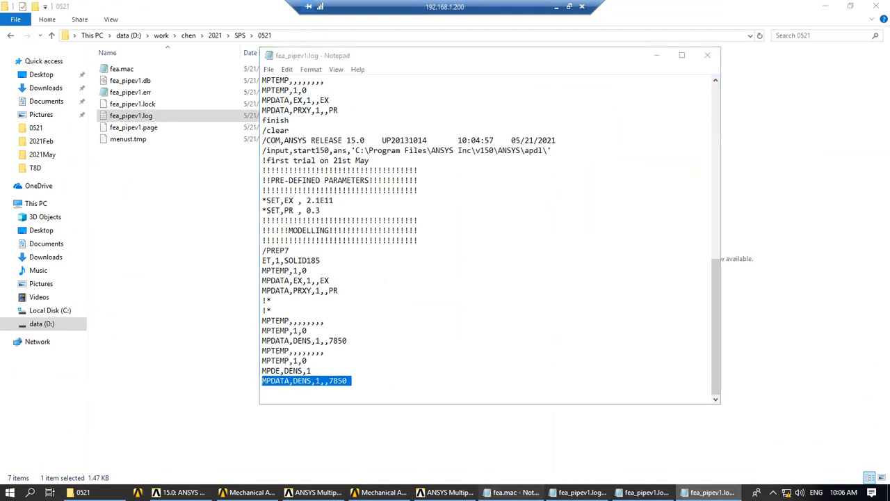
click(512, 492)
click(390, 265)
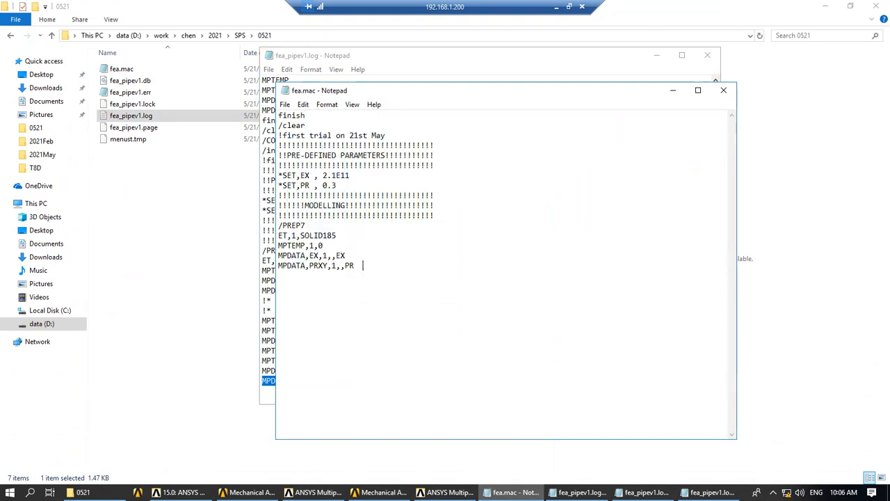
key(ctrl+v)
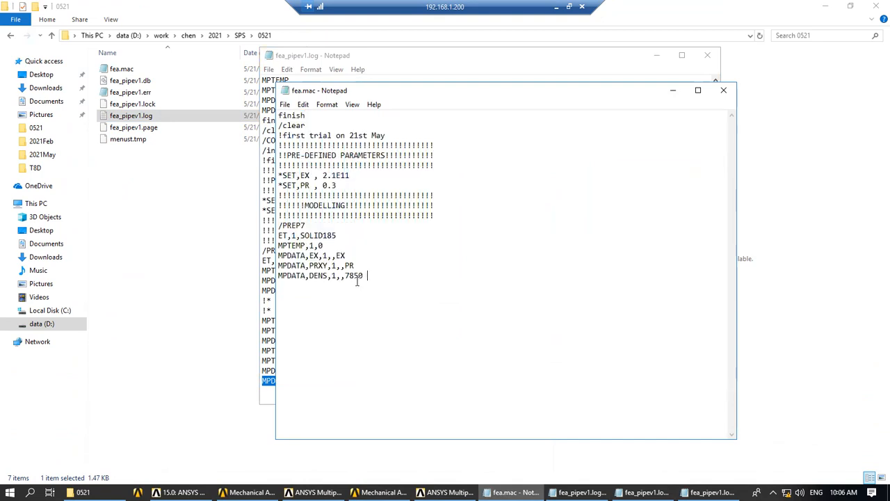
Step: Add a *SET line defining DENS as 7850 below the *SET,PR line in the pre-defined parameters of fea.mac
drag(365, 277, 346, 279)
click(353, 187)
key(Return)
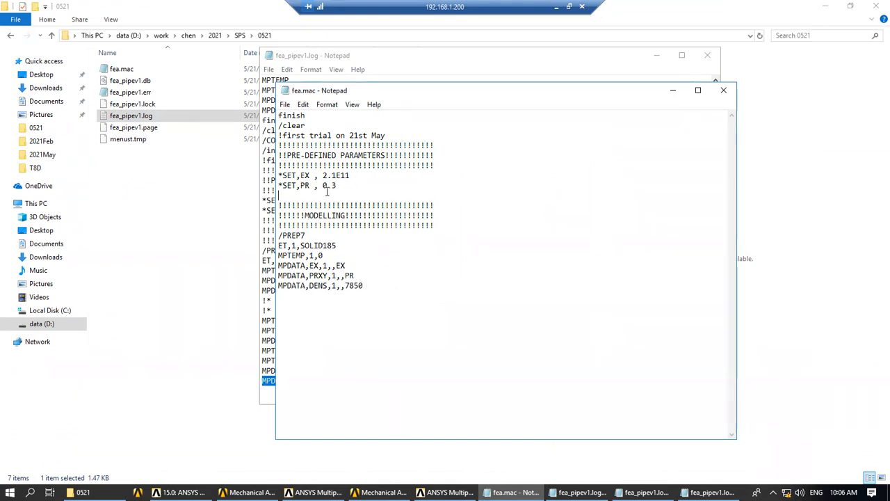
drag(341, 185, 279, 175)
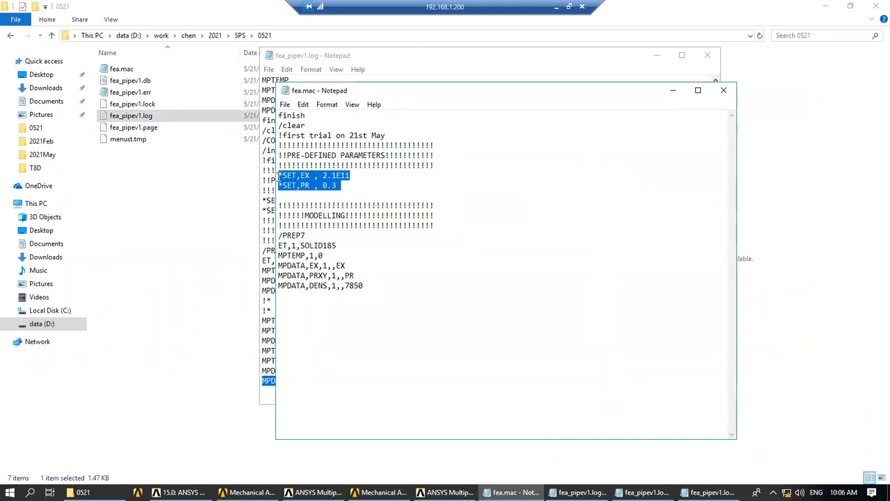
click(288, 196)
drag(341, 186, 279, 185)
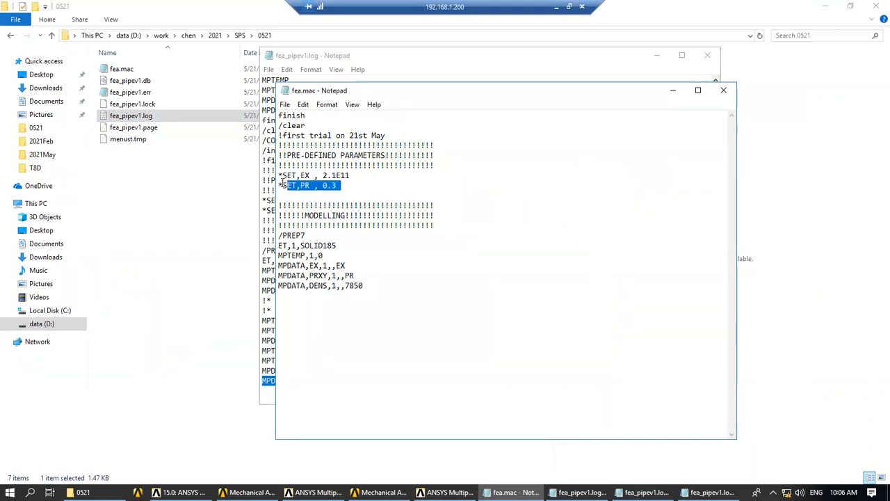
click(285, 195)
text(*SET)
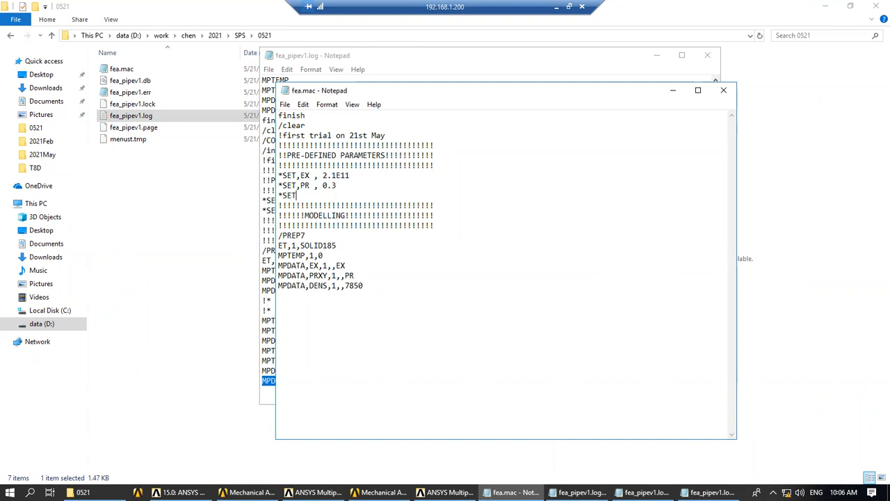
text(,DENS)
key(BackSpace)
key(BackSpace)
text(ENS, 7850)
Step: Clean up the spacing of the new density parameter line so it reads *SET,DENS,7850
drag(325, 196, 323, 195)
key(BackSpace)
key(BackSpace)
click(305, 196)
click(301, 185)
key(BackSpace)
key(Down)
key(Delete)
click(328, 196)
key(BackSpace)
Step: Comment out the MPDATA,DENS,1,,7850 line with an exclamation mark and paste an active copy of it below
drag(367, 285, 348, 286)
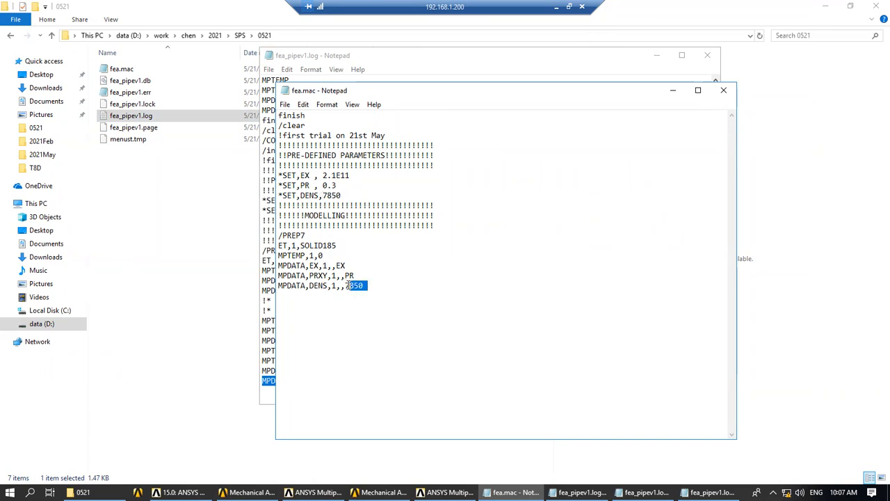
click(281, 287)
text(!)
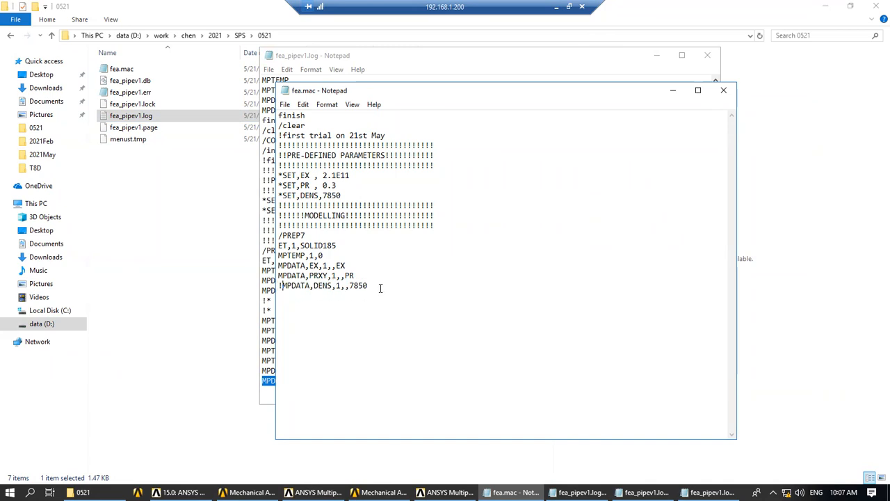
drag(376, 287, 293, 281)
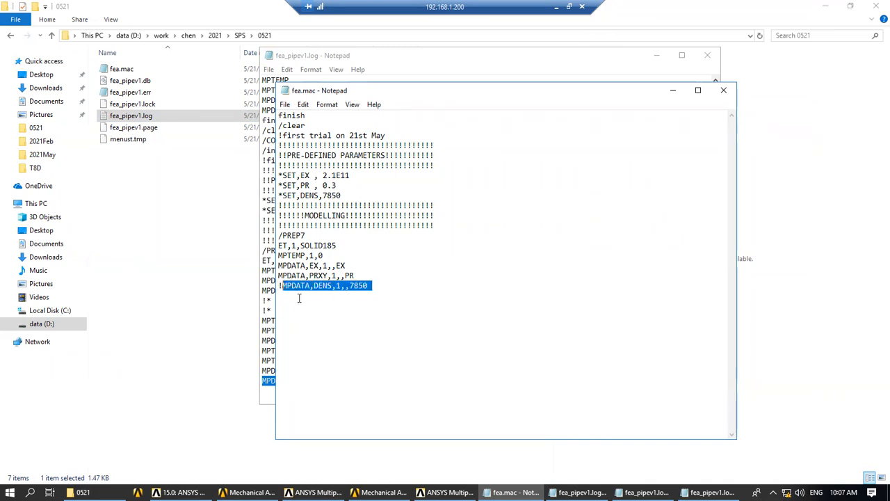
key(Left)
click(381, 287)
key(Return)
key(ctrl+v)
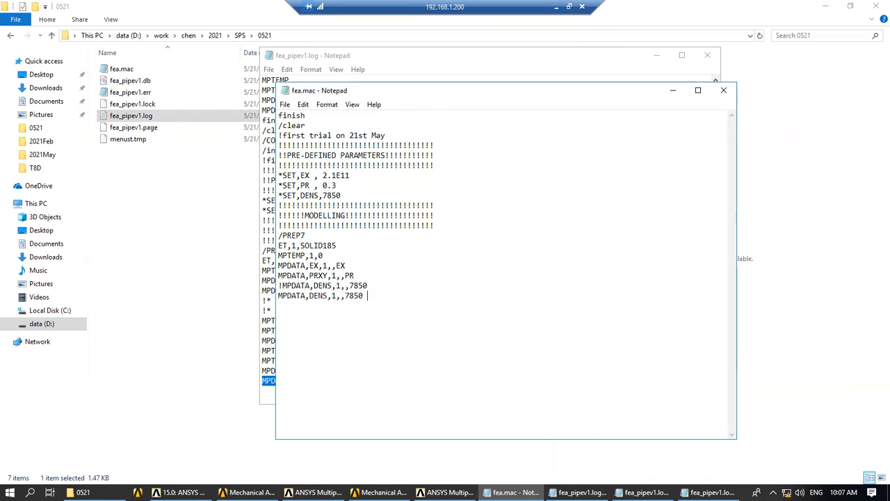
Step: Replace 7850 in the active MPDATA,DENS line with the dens parameter and compare it with the *SET,DENS definition
drag(369, 296, 346, 297)
text(dens)
drag(365, 295, 346, 296)
drag(320, 196, 301, 196)
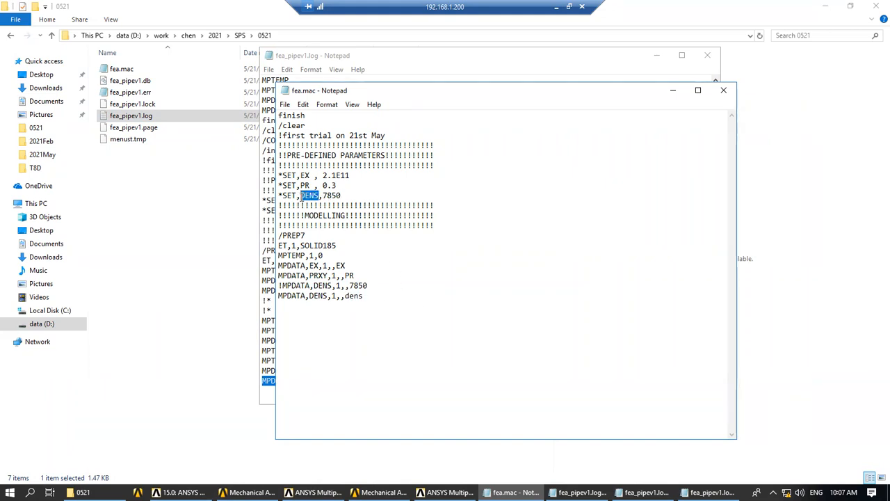
drag(366, 296, 344, 296)
click(390, 317)
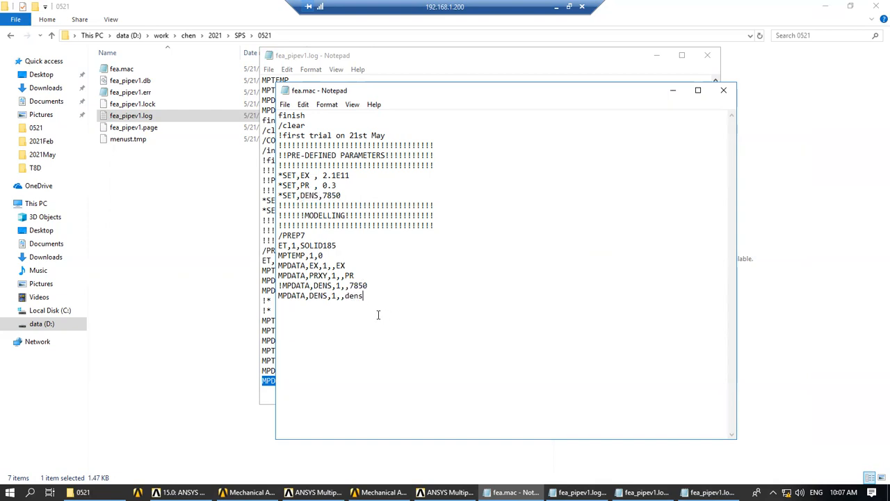
Step: Compare the commented-out MPDATA,DENS line using 7850 with the active MPDATA,DENS line using the dens parameter
click(279, 285)
key(Right)
key(Right)
key(Right)
drag(279, 285, 380, 285)
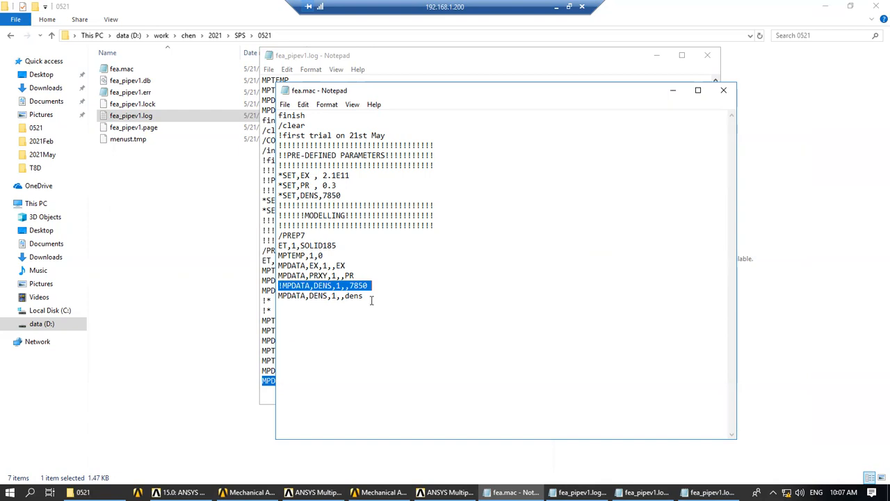
click(372, 298)
drag(364, 297, 277, 286)
click(373, 300)
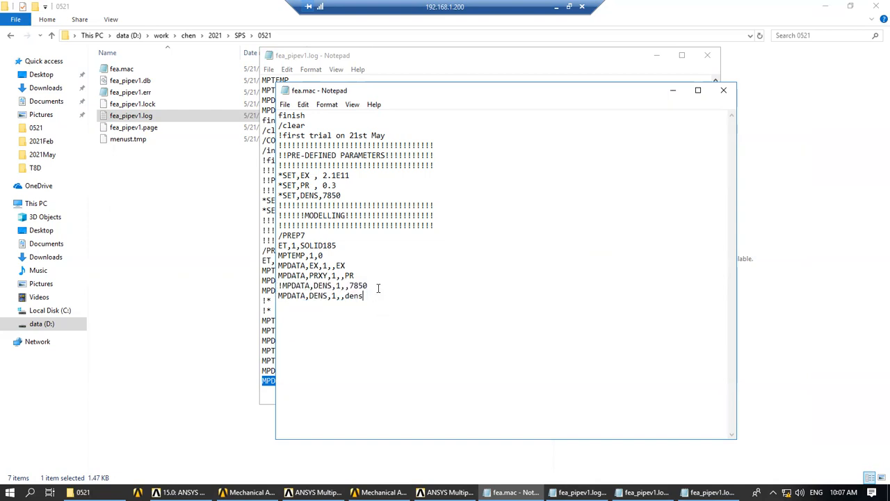
drag(372, 298, 278, 285)
click(327, 298)
Step: Reactivate the MPDATA,DENS,1,,7850 line and comment out the MPDATA,DENS,1,,dens line with an exclamation mark
click(280, 296)
click(284, 286)
key(BackSpace)
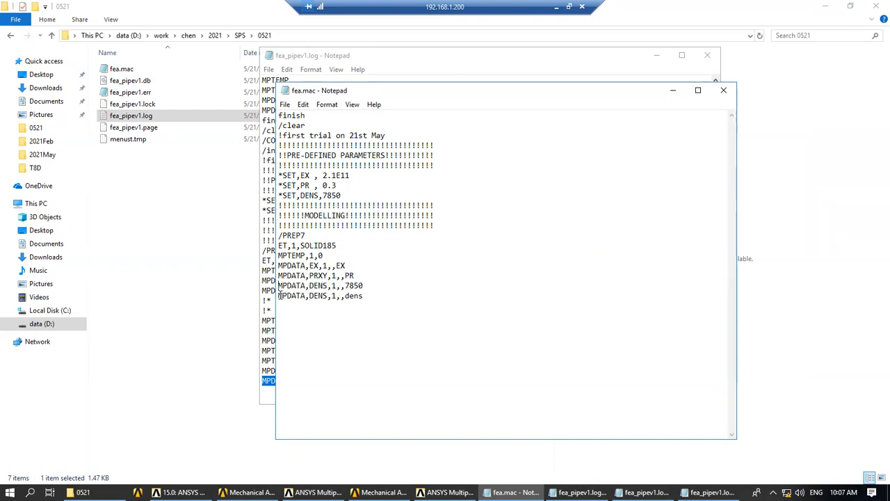
key(Down)
text(!)
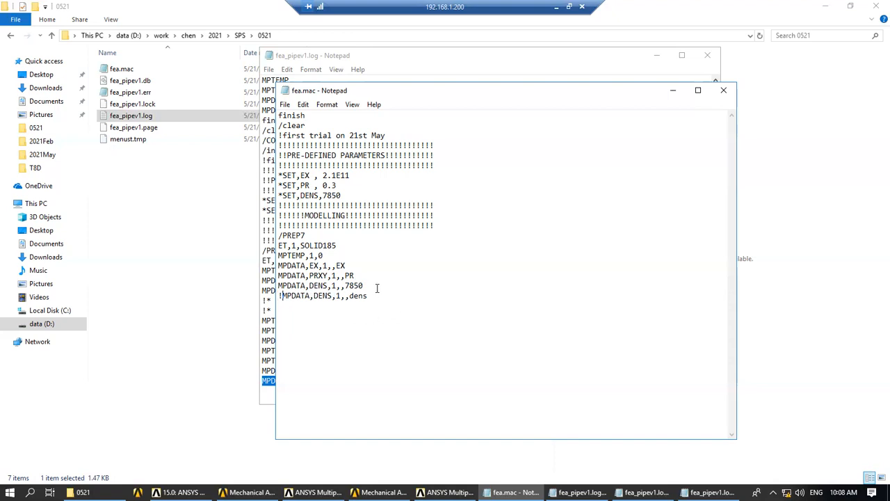
drag(370, 286, 271, 284)
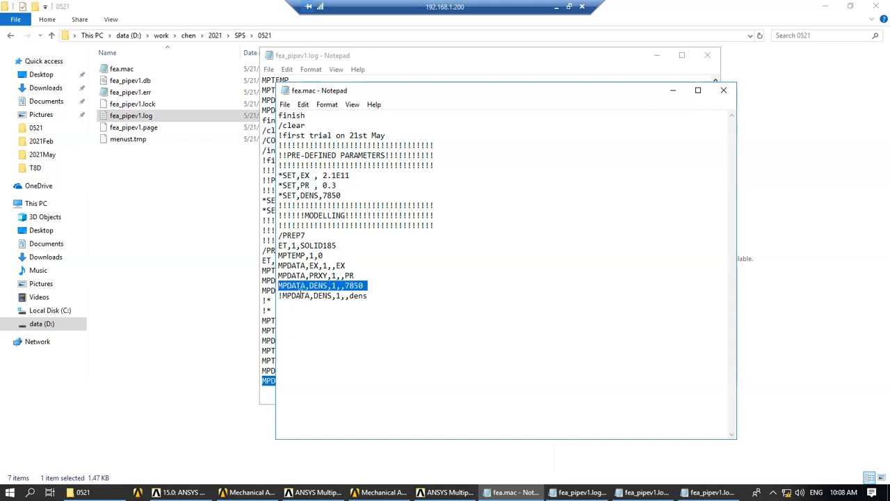
click(375, 290)
drag(377, 300, 279, 297)
click(350, 304)
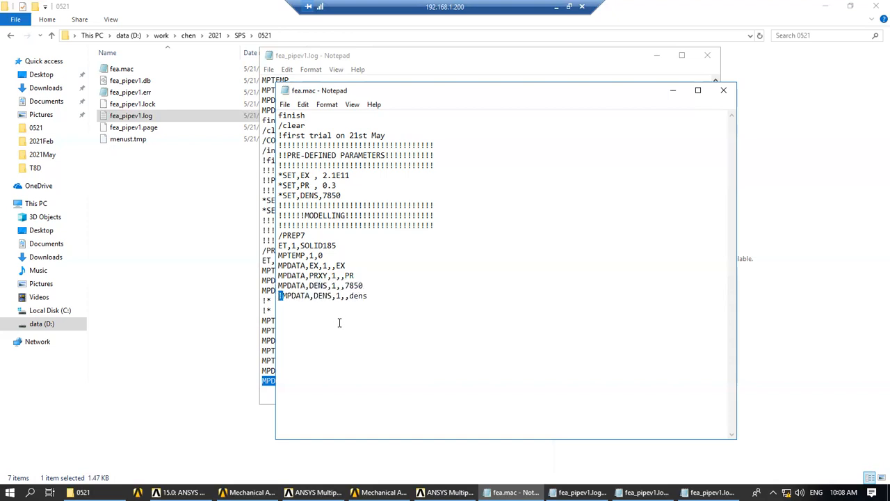
click(437, 305)
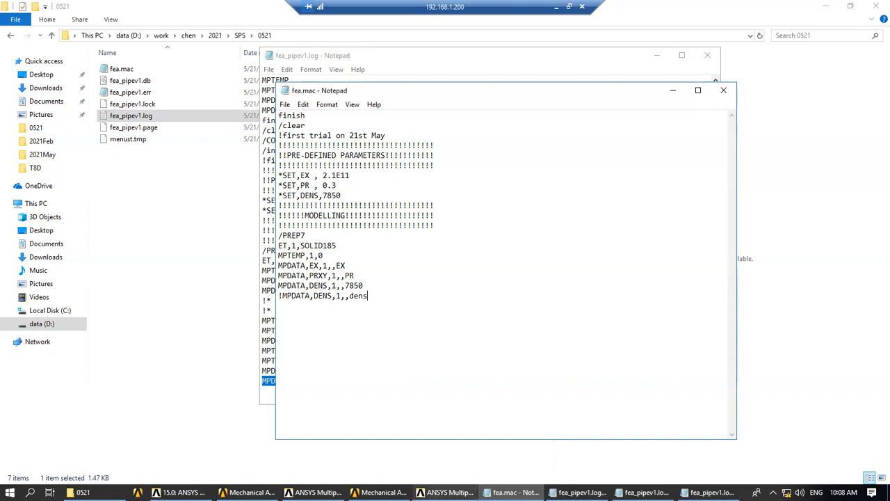
Step: Switch to the fea_pipev1 ANSYS session, open its material models and expand Material Model Number 1
mouse_move(316, 491)
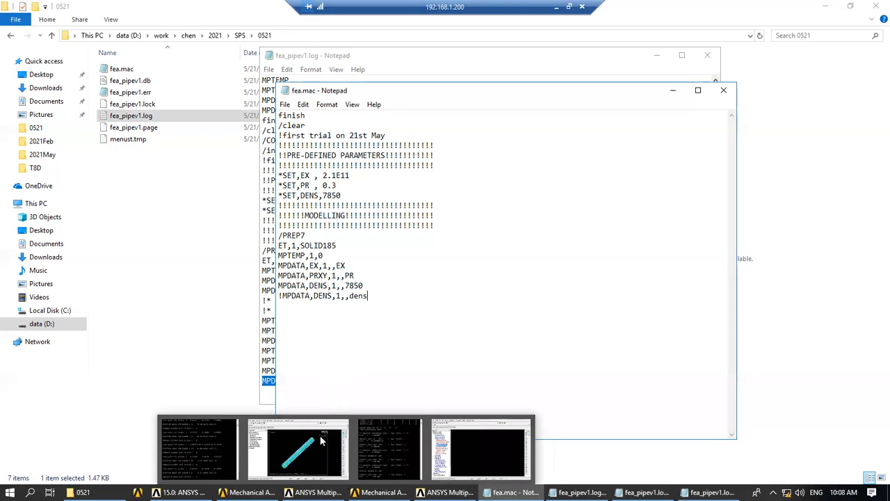
click(312, 459)
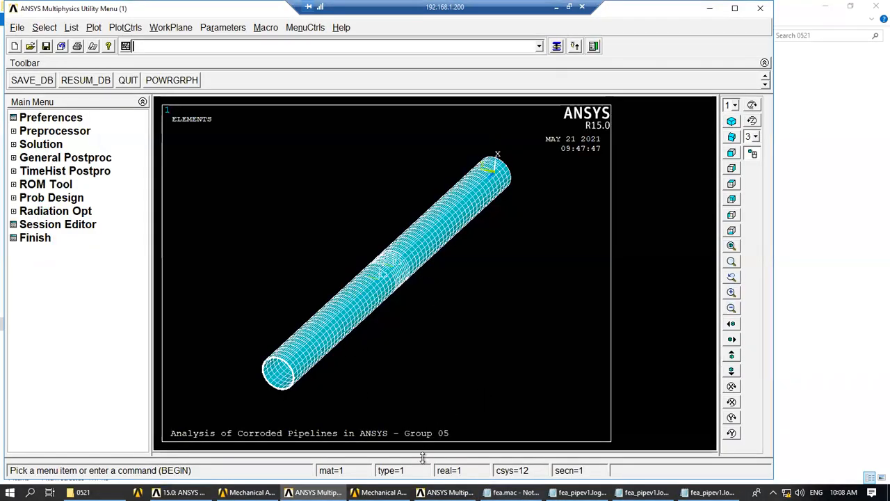
click(447, 491)
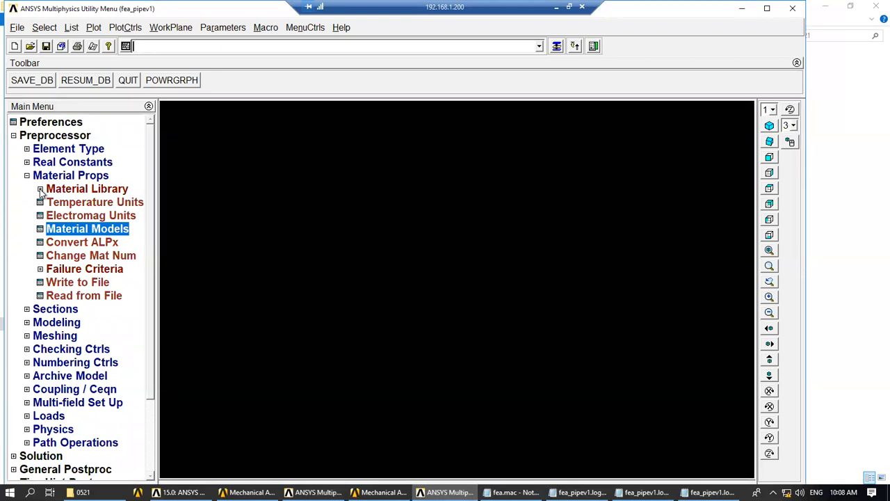
click(56, 235)
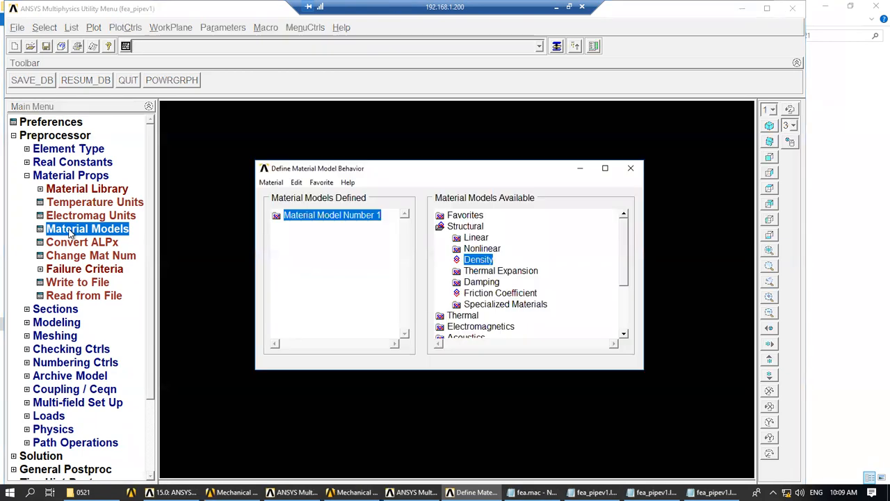
double_click(356, 220)
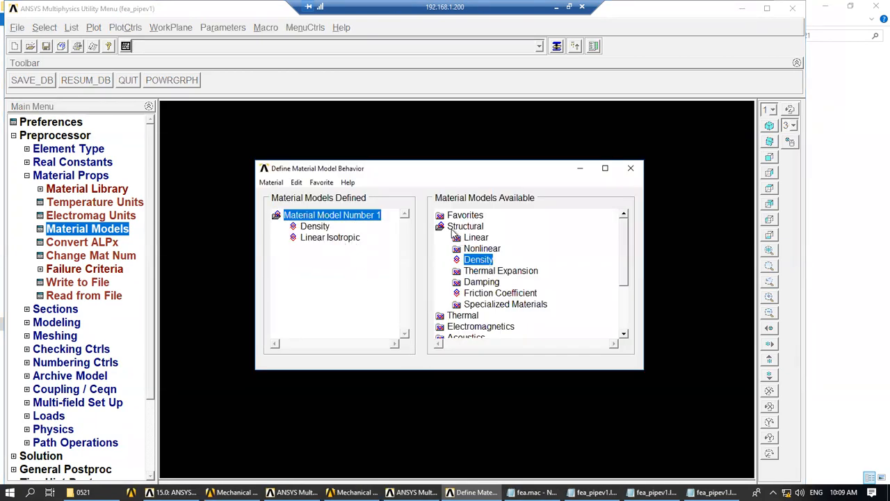
Step: Open the Multilinear model under structural nonlinear inelastic, rate independent, isotropic hardening, Mises plasticity
double_click(481, 248)
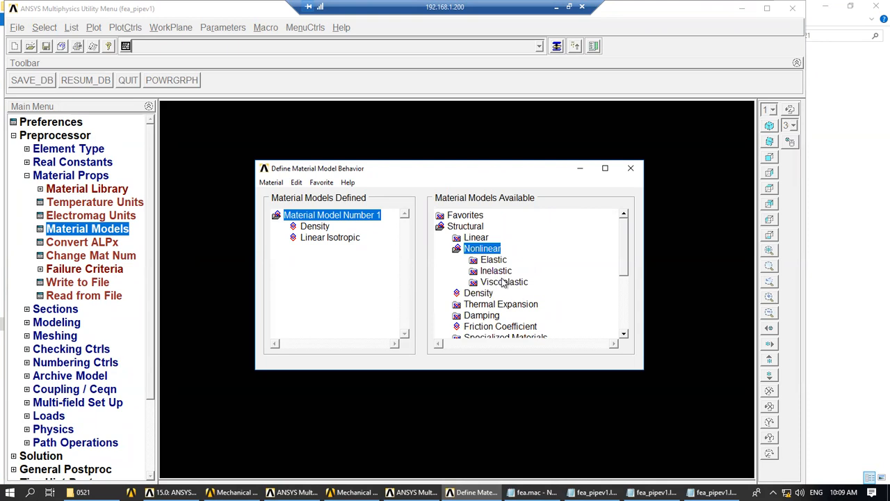
double_click(499, 261)
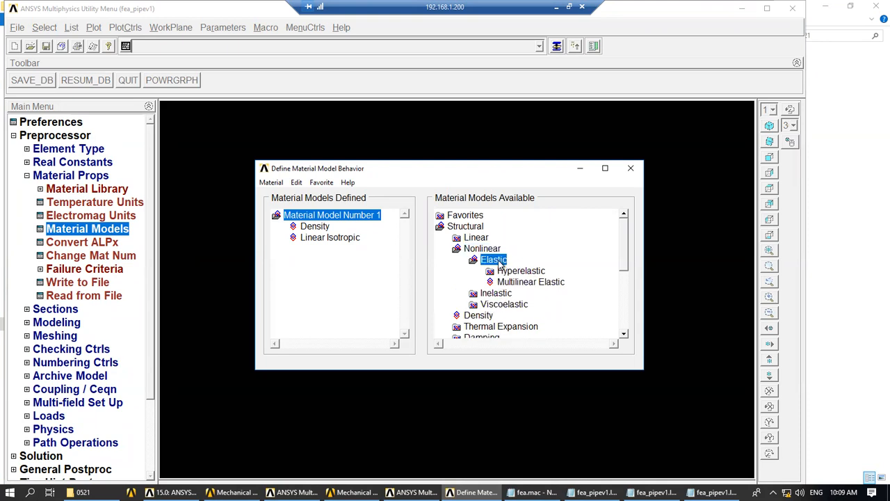
double_click(506, 296)
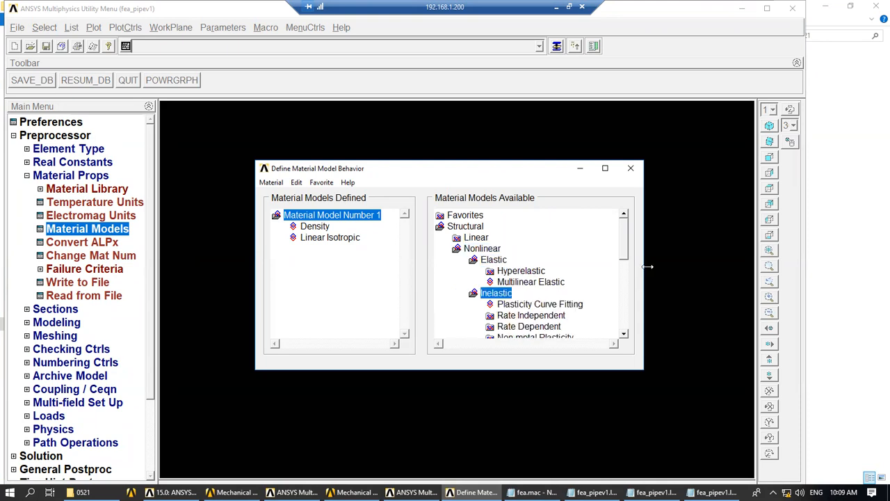
drag(626, 251, 626, 267)
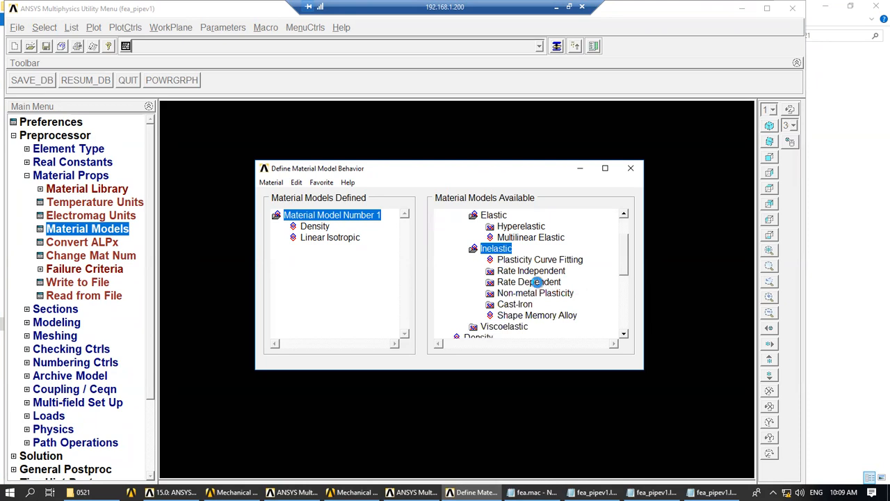
double_click(543, 284)
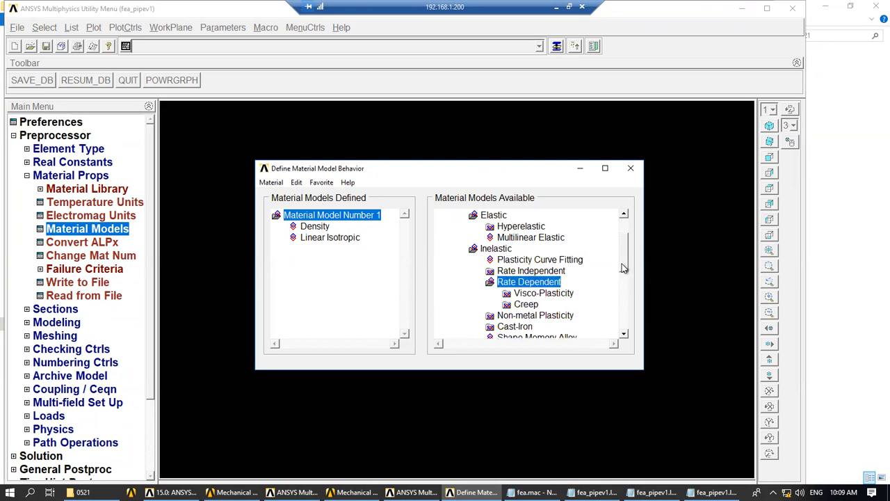
drag(625, 264, 626, 268)
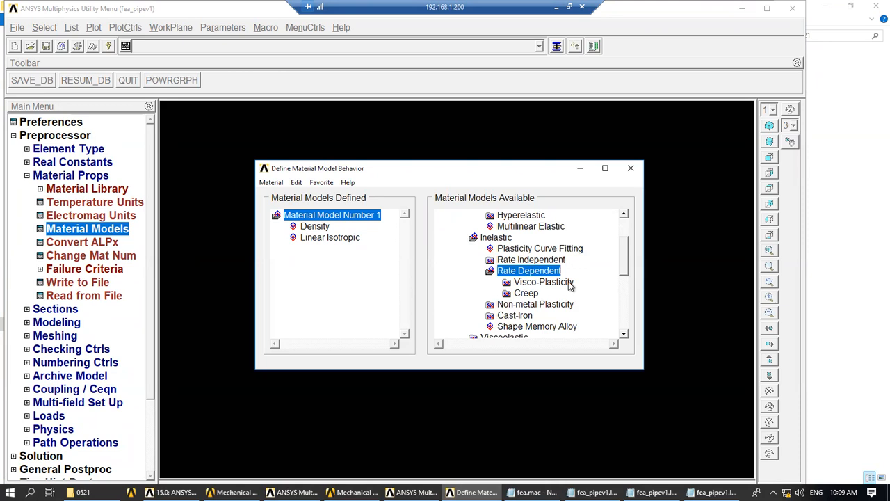
double_click(531, 263)
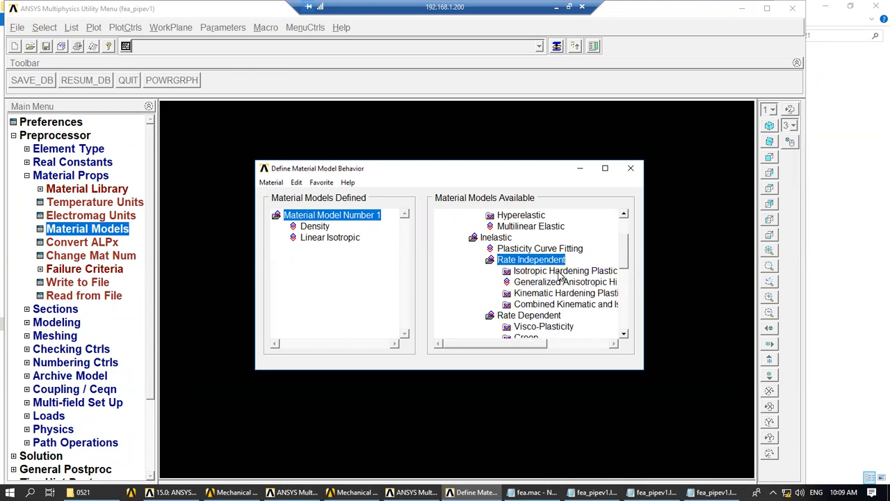
double_click(561, 272)
double_click(560, 282)
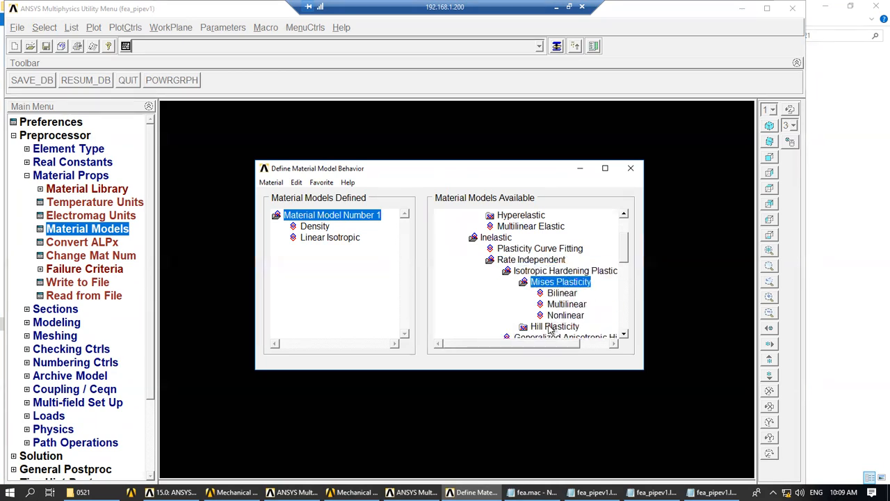
double_click(565, 305)
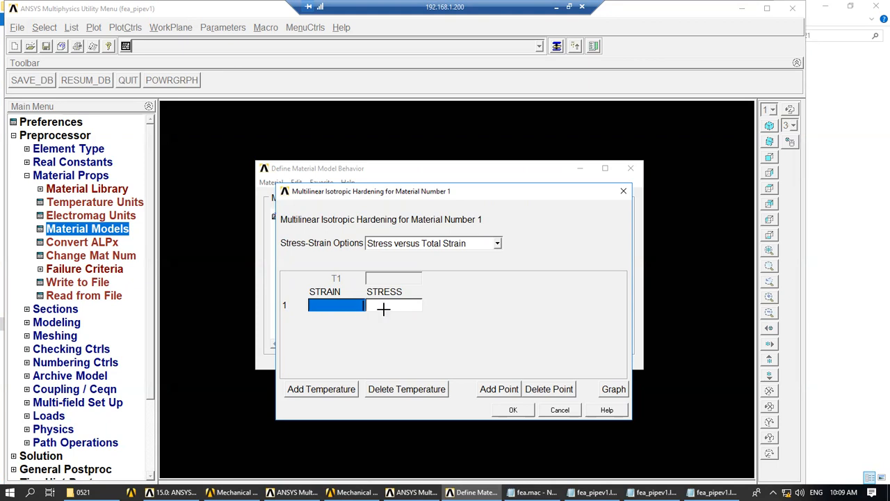
Step: Enter the first two hardening points as strain 1 with stress 2 and strain 3 with stress 4
text(1)
click(391, 309)
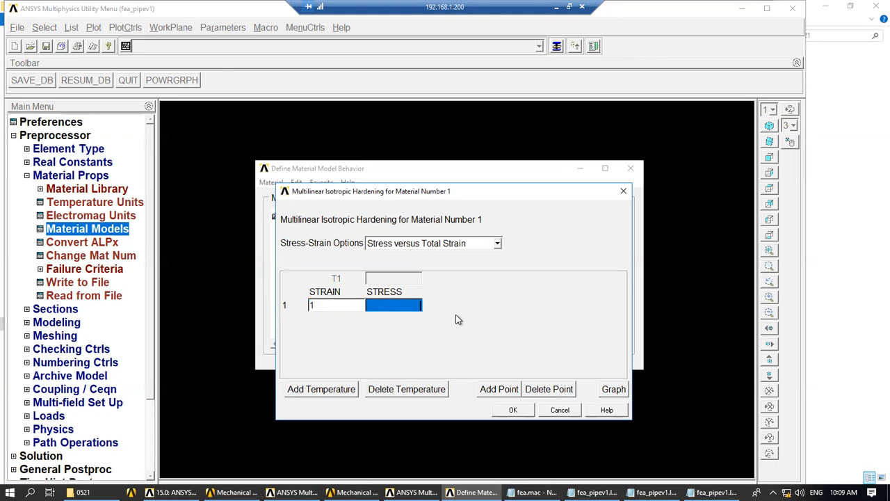
text(2)
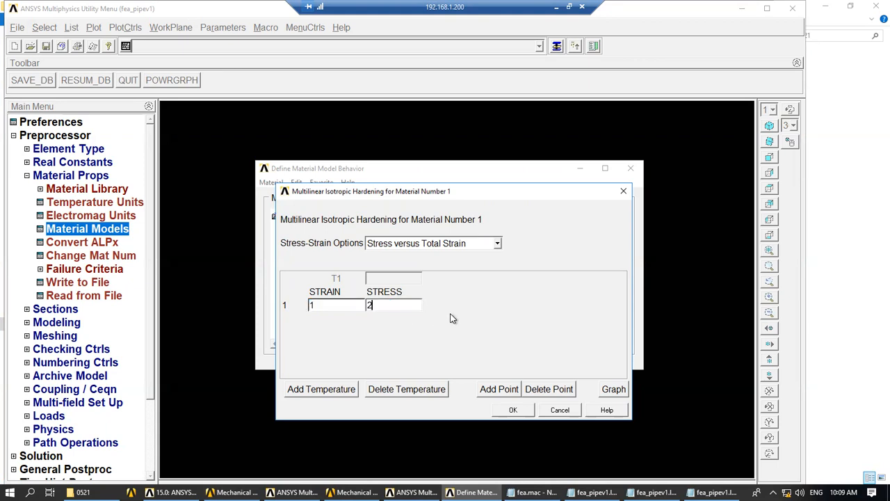
click(501, 390)
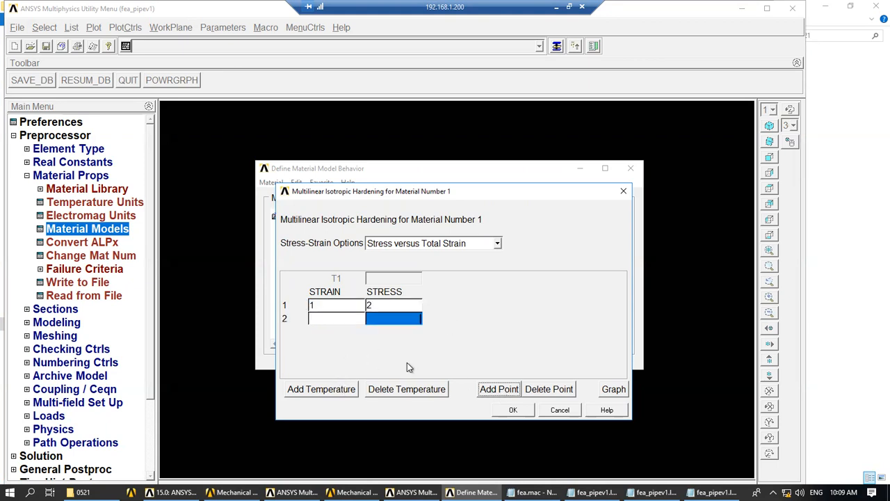
click(347, 322)
text(3)
click(392, 319)
text(4)
Step: Add a third hardening point with strain 5 and stress 6
click(487, 386)
click(490, 390)
click(345, 336)
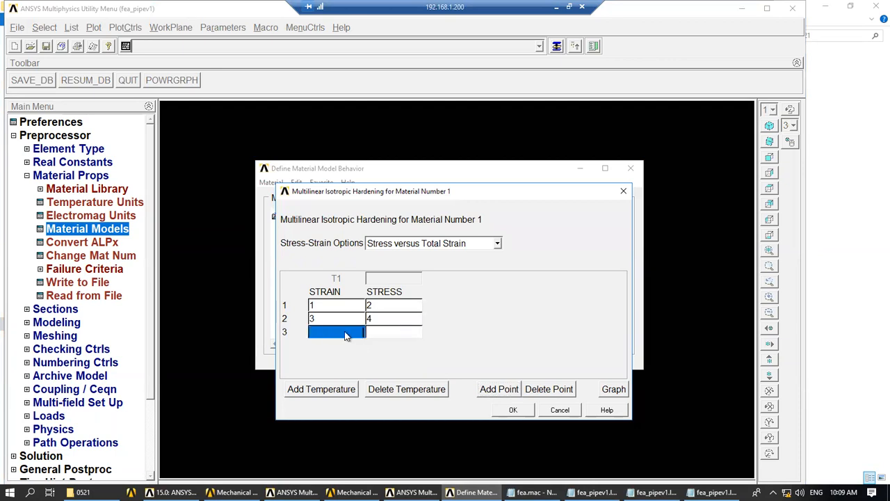
text(5)
click(384, 337)
text(6)
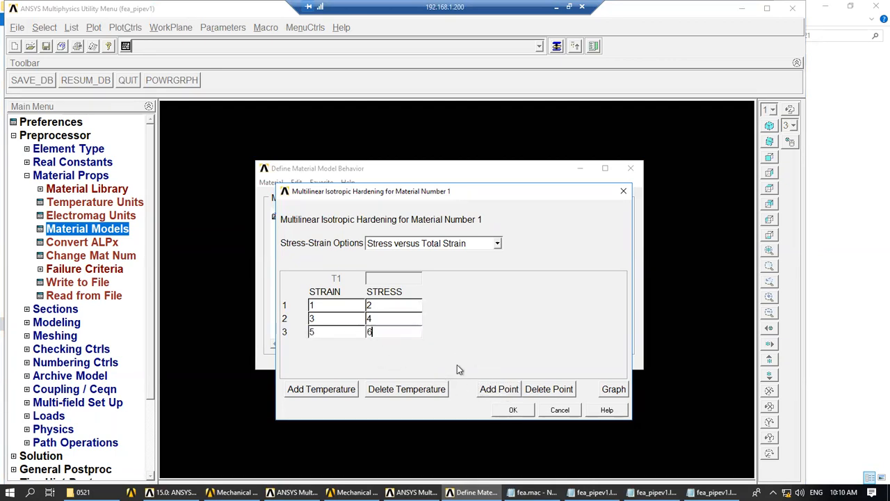
Step: Preview the stress-strain curve as a graph and close the material dialogs without applying the table
click(612, 391)
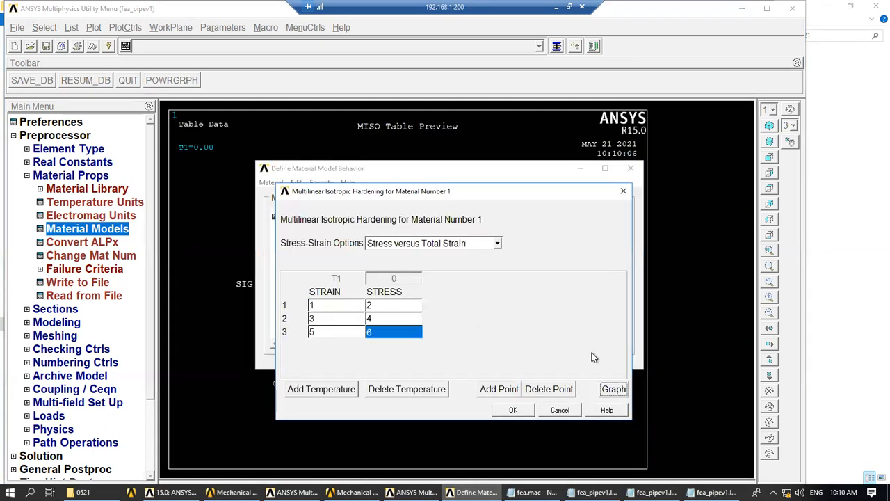
click(568, 412)
click(630, 168)
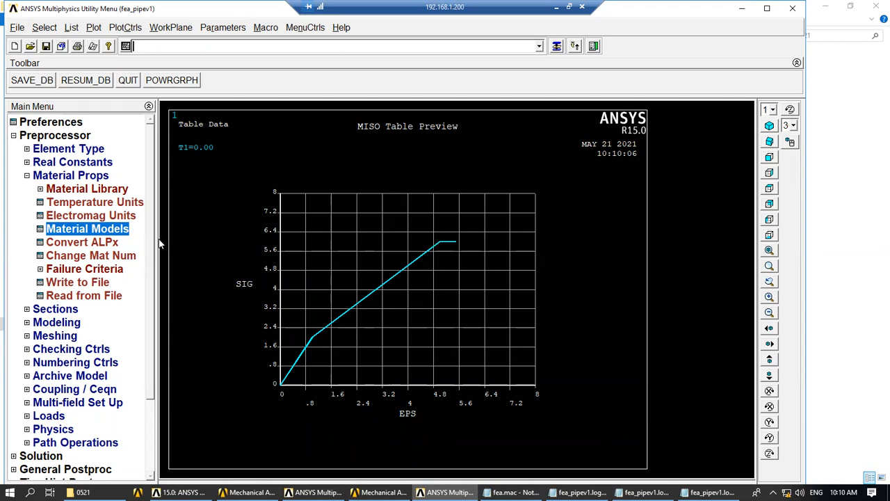
Step: Reopen the Mises Multilinear isotropic hardening model for Material Model Number 1
double_click(122, 233)
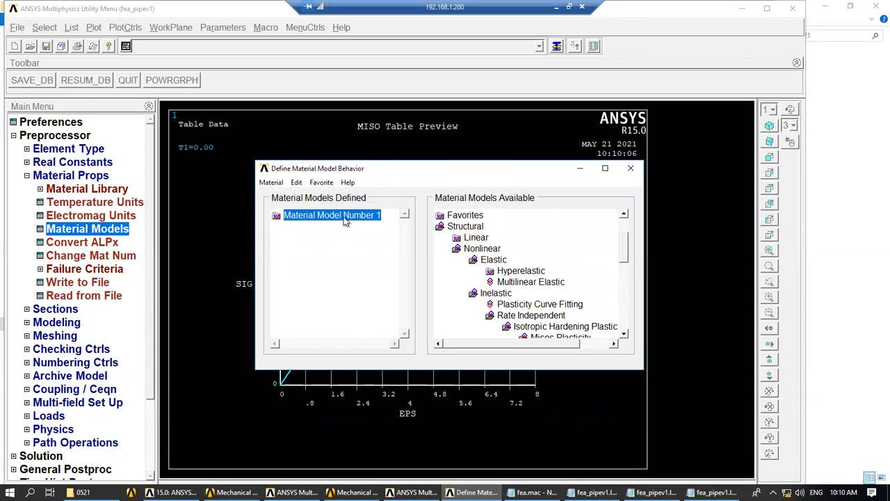
double_click(346, 218)
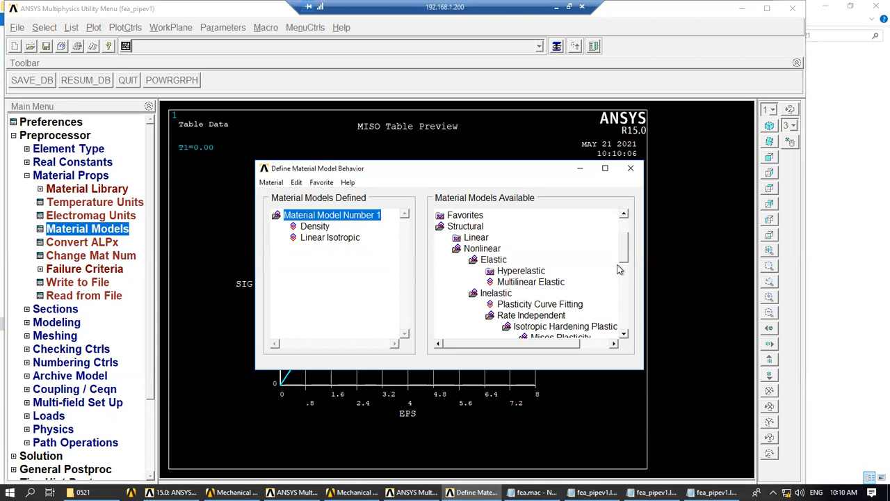
drag(624, 256, 625, 270)
double_click(568, 249)
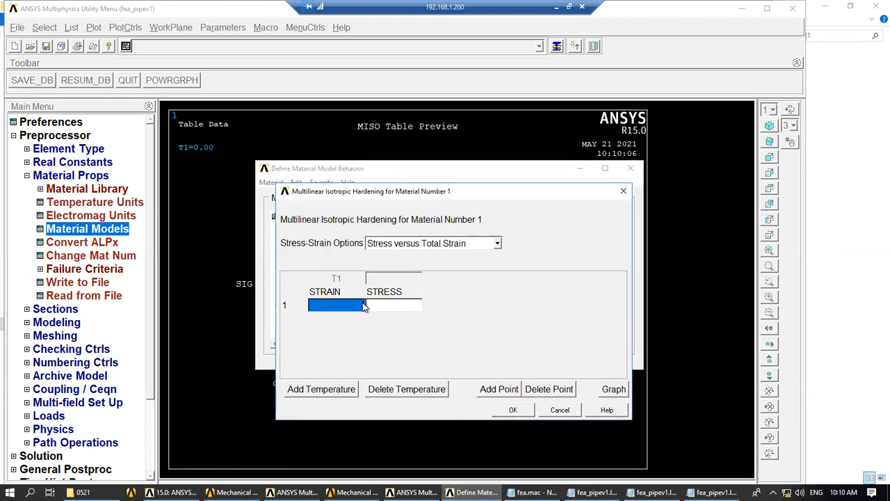
Step: Fill the first two stress-strain points with strain 1, stress 2 and strain 3, stress 4
text(1)
click(392, 306)
text(2)
click(492, 390)
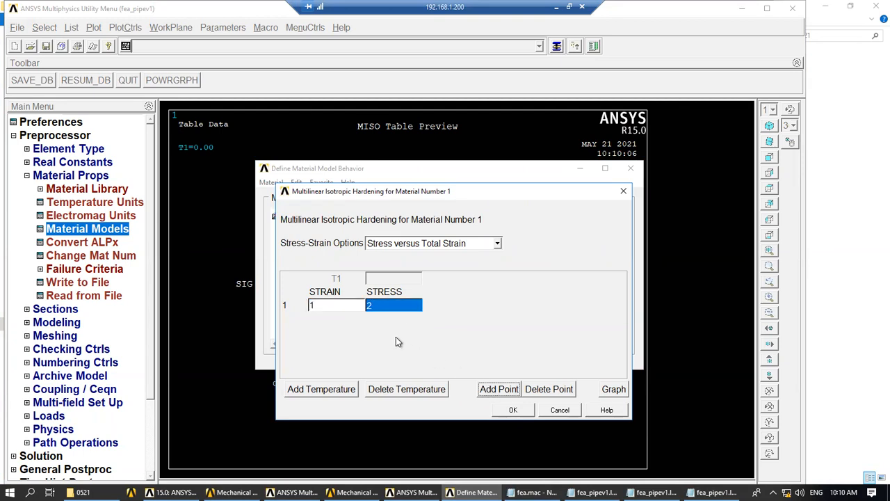
click(500, 389)
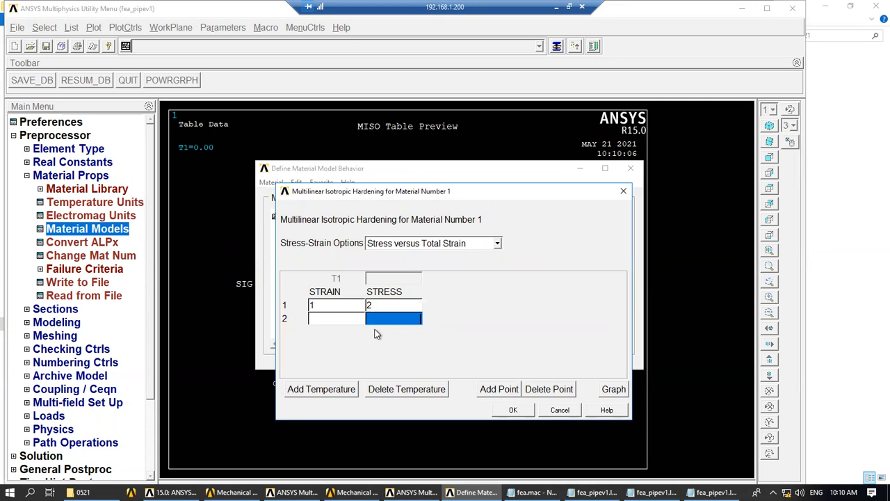
click(351, 318)
text(3)
click(392, 317)
text(4)
Step: Add a third stress-strain point with strain 5 and stress 6
click(490, 389)
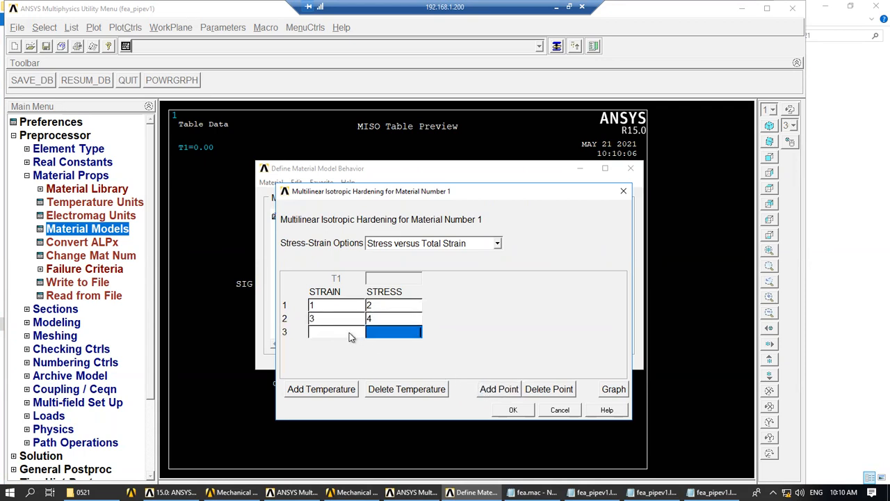
click(349, 332)
text(5)
click(387, 337)
text(6)
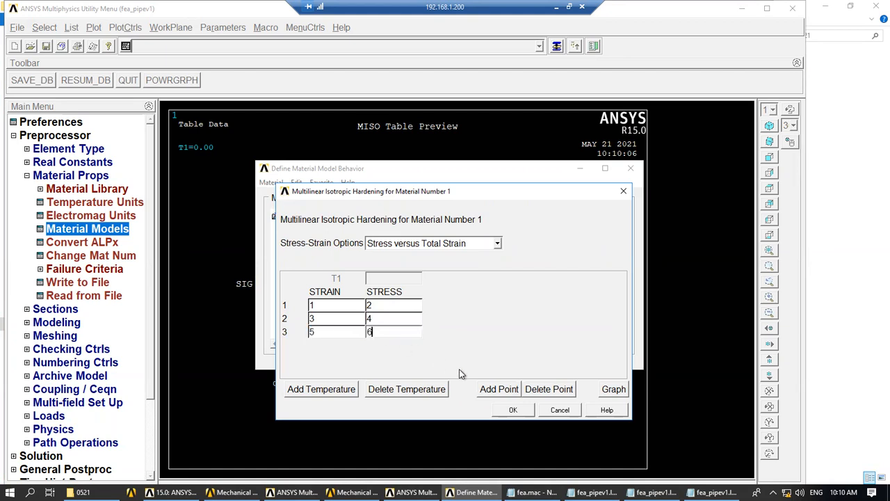
Step: Apply the three-point stress-strain table to Material Model Number 1, graph its curve, and close the material dialogs
click(507, 410)
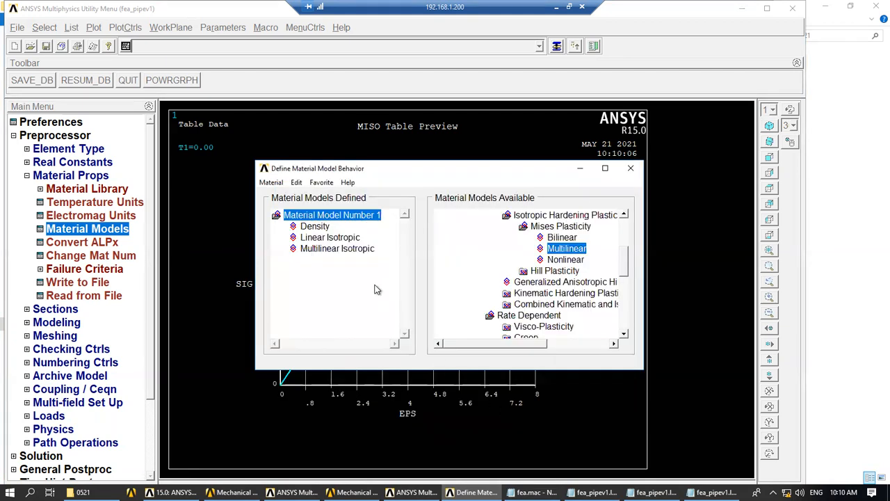
double_click(351, 249)
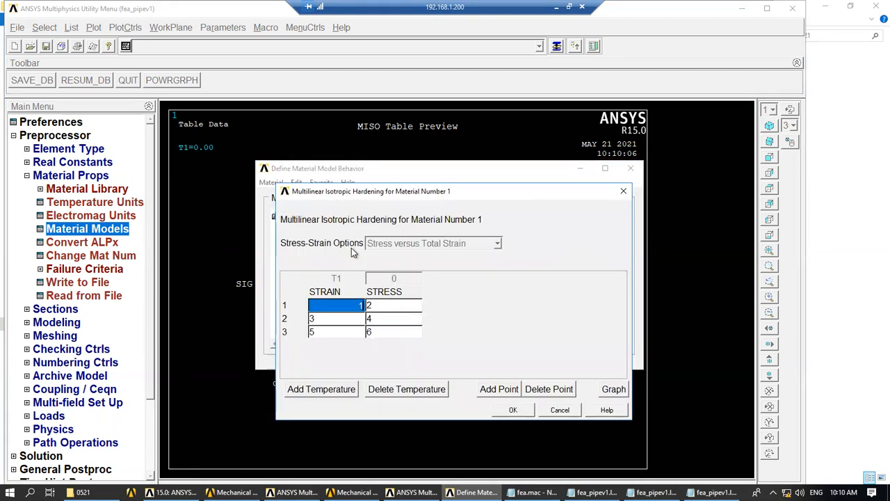
click(614, 390)
drag(567, 193, 493, 161)
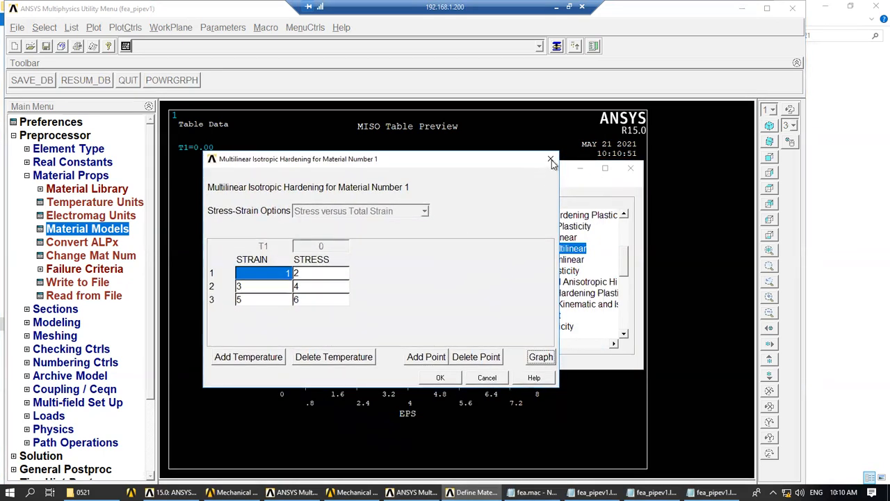
click(552, 160)
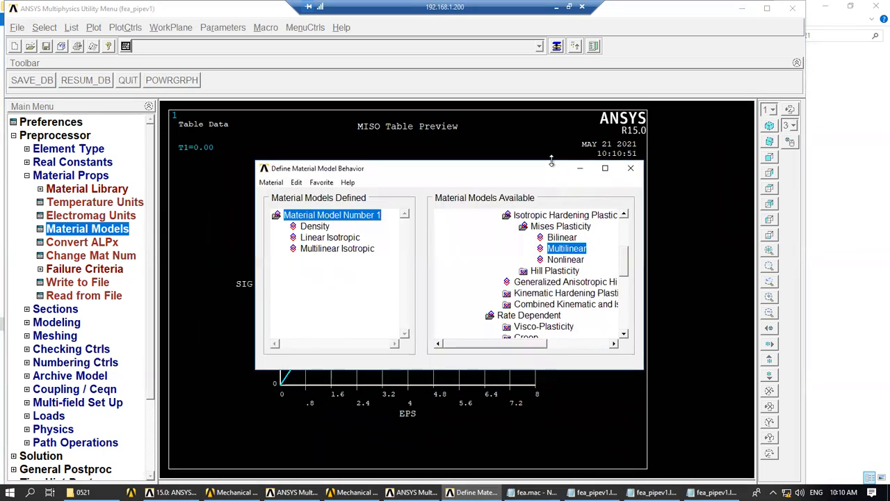
click(630, 170)
Step: Close the outdated log windows and reopen the current fea_pipev1.log from the 0521 folder at its latest commands
key(alt+Tab)
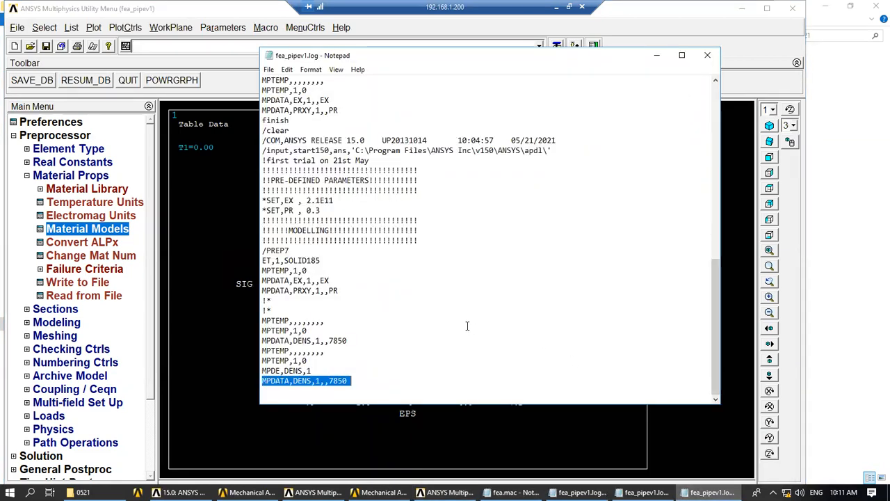
click(708, 55)
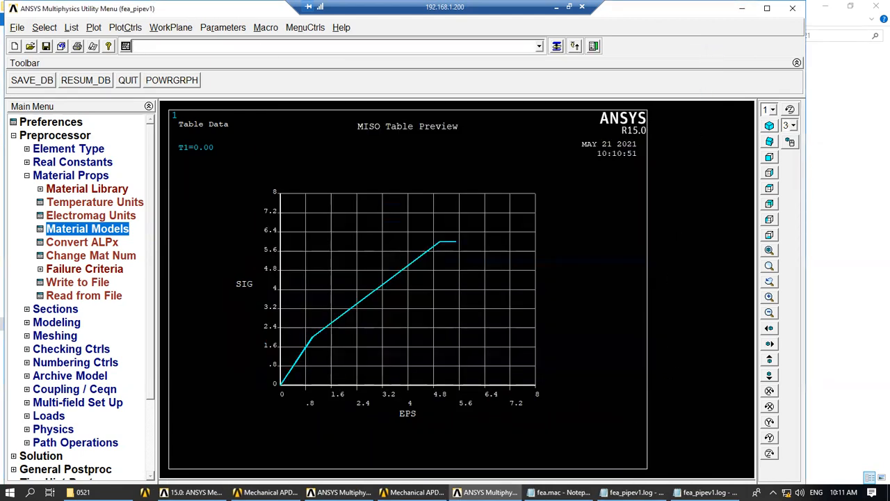
right_click(633, 492)
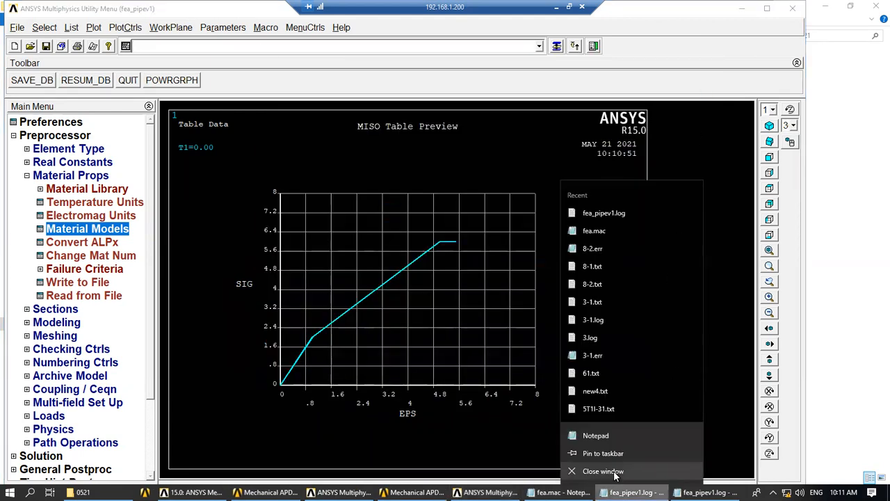
click(637, 473)
click(699, 492)
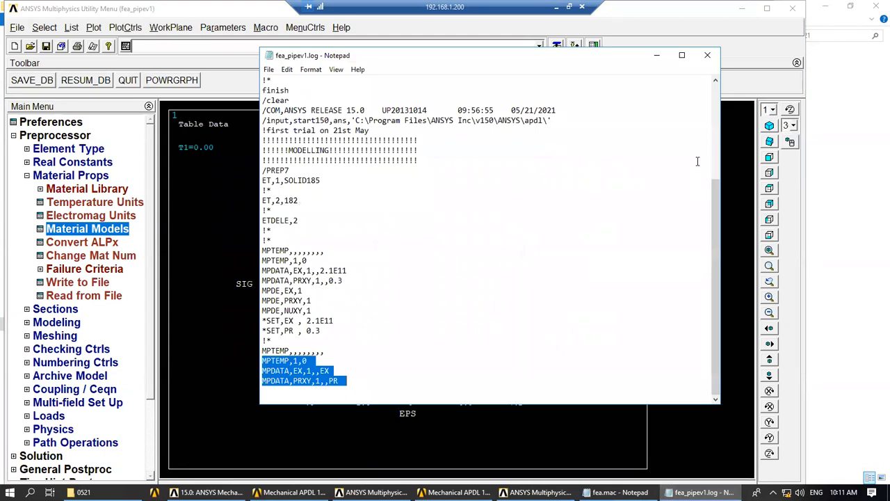
click(708, 55)
click(80, 491)
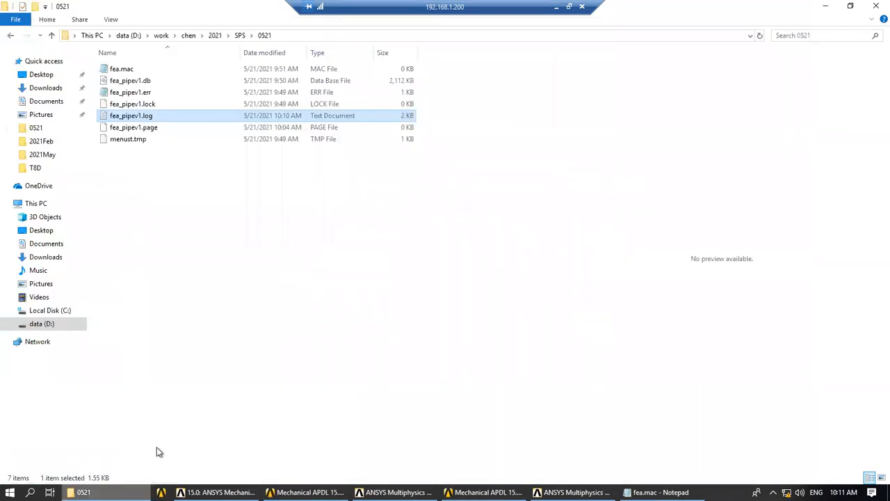
double_click(146, 117)
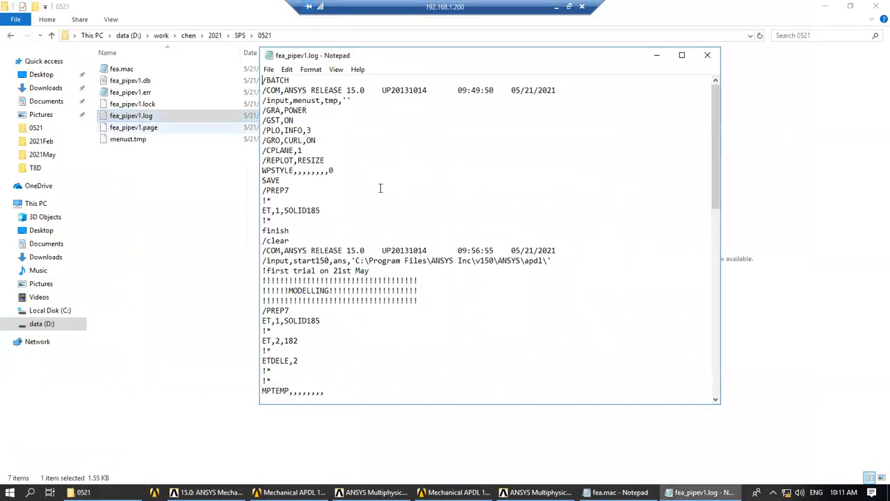
click(717, 299)
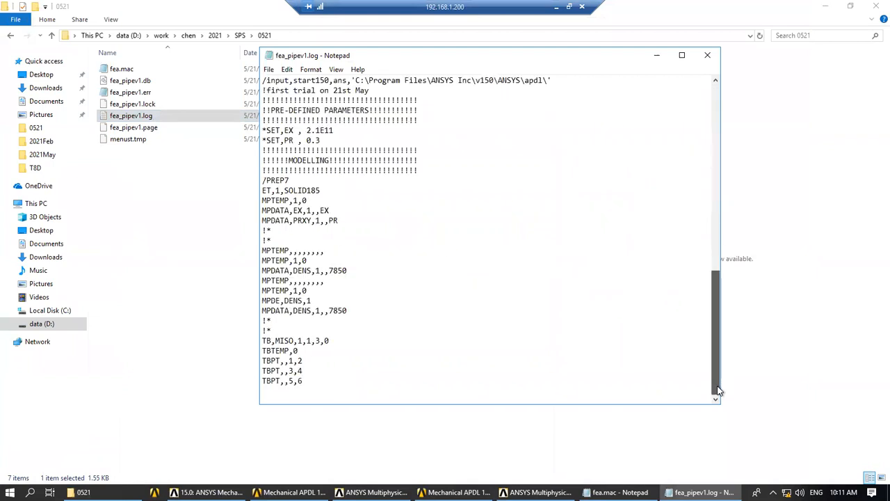
Step: Copy the logged lines from TB,MISO,1,1,3,0 through TBPT,,5,6 and paste them at the end of fea.mac
drag(276, 341, 295, 341)
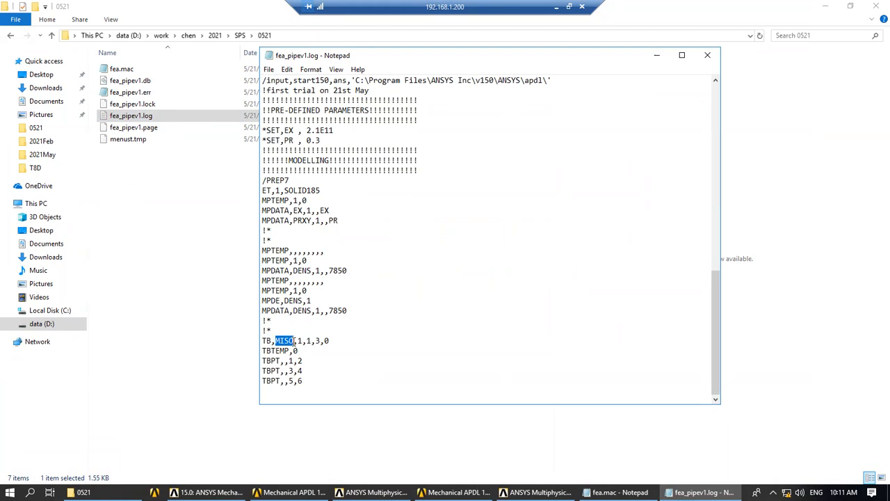
click(294, 341)
drag(295, 341, 277, 341)
drag(310, 381, 254, 340)
key(ctrl+c)
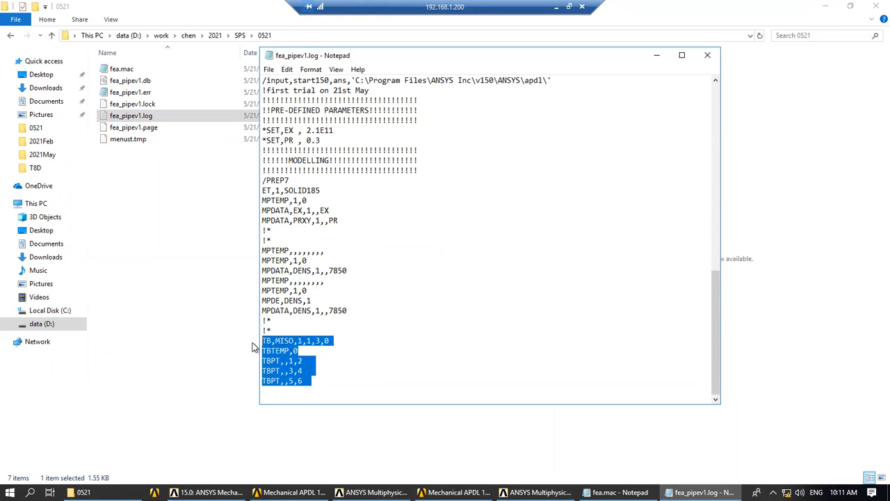
click(612, 492)
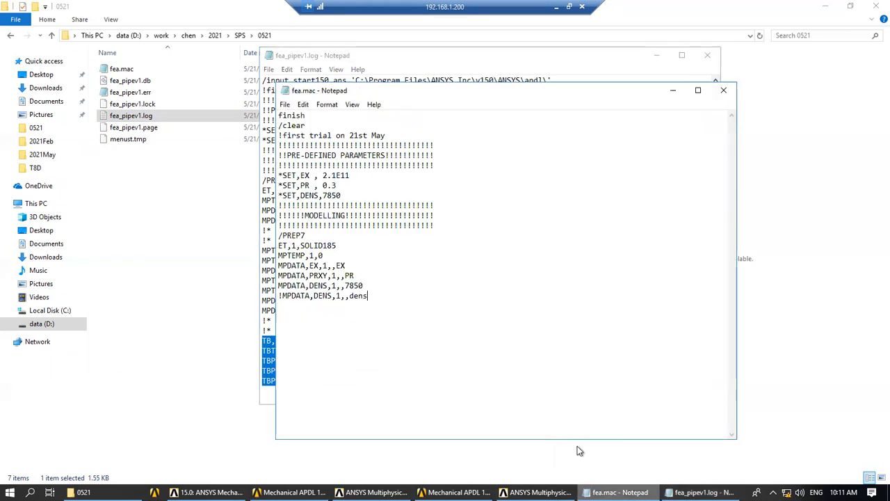
key(ctrl+v)
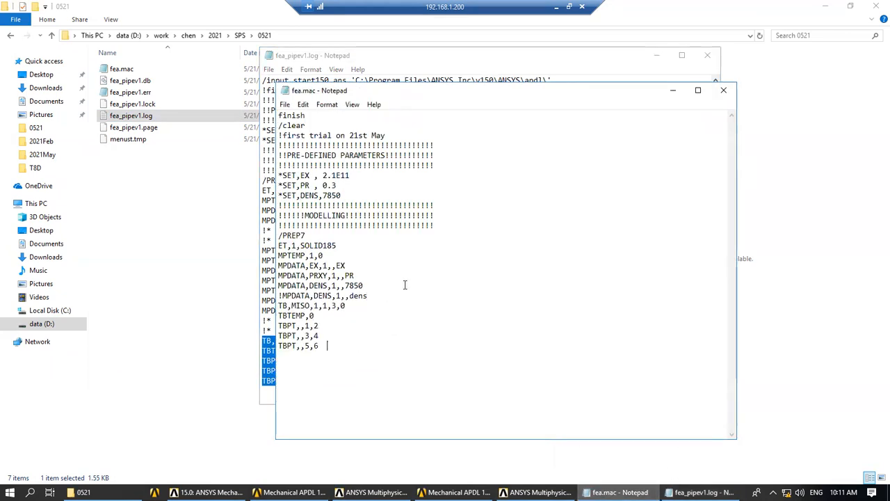
Step: Set the first TBPT line in fea.mac to strain 0.0008 and stress 300, followed by the comment !300MPa
double_click(307, 326)
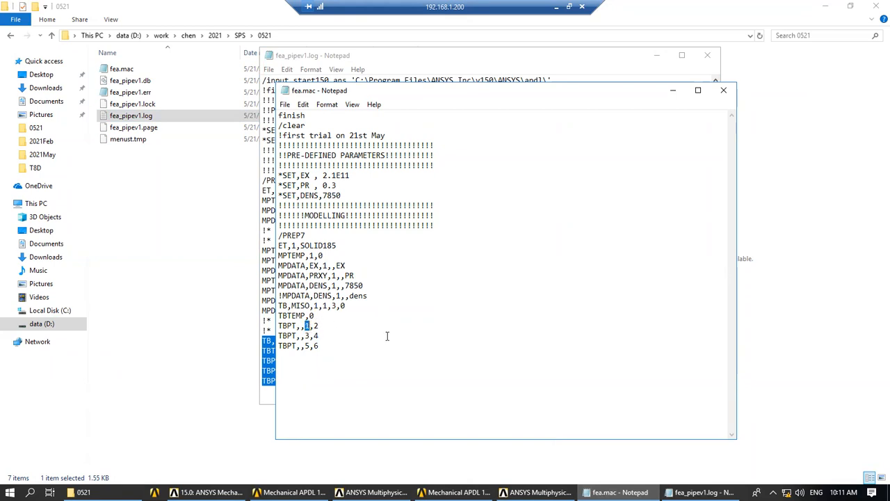
text(0.000)
text(8,2)
text(40)
key(BackSpace)
key(BackSpace)
text(30)
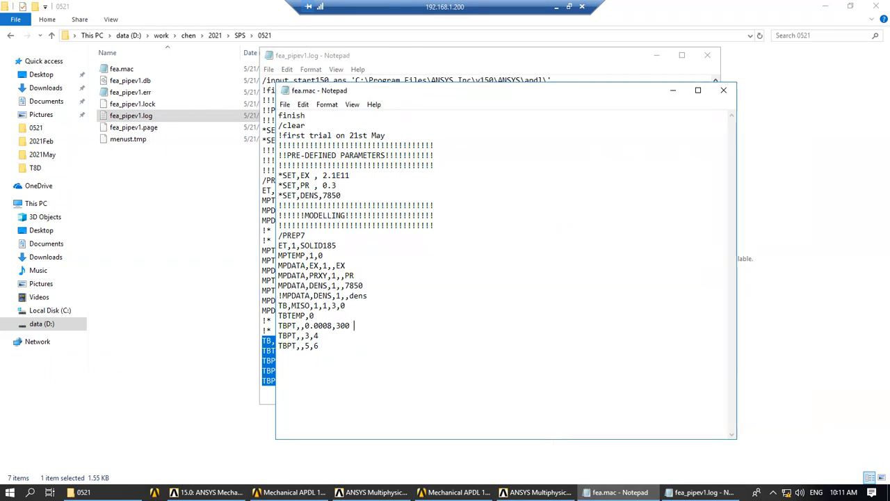
text(0 !300MPa)
Step: Rewrite the first TBPT line's stress in pascals as 300E6, ahead of its comment
key(Left)
key(Left)
key(Left)
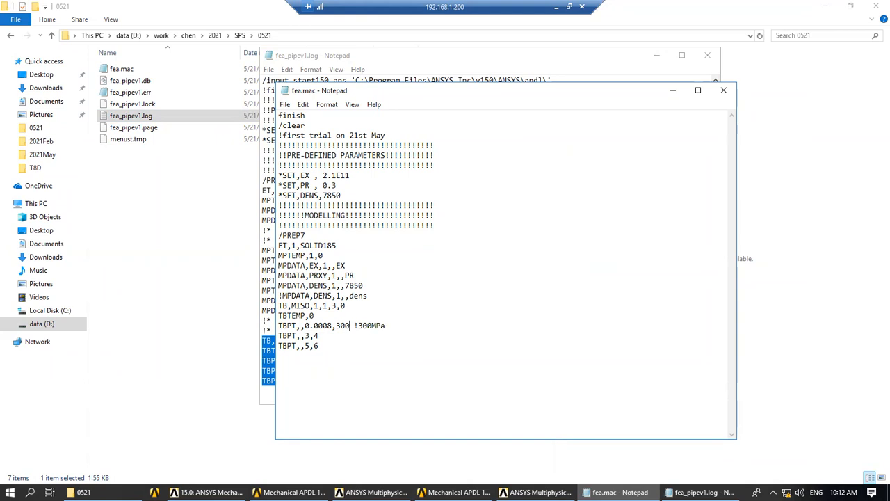
text(*)
text(10E)
text(6)
key(BackSpace)
key(BackSpace)
key(BackSpace)
key(BackSpace)
key(BackSpace)
key(BackSpace)
text(8,300)
key(BackSpace)
text(6)
Step: Set the second TBPT line to strain 0.0009 and stress 320E6
key(BackSpace)
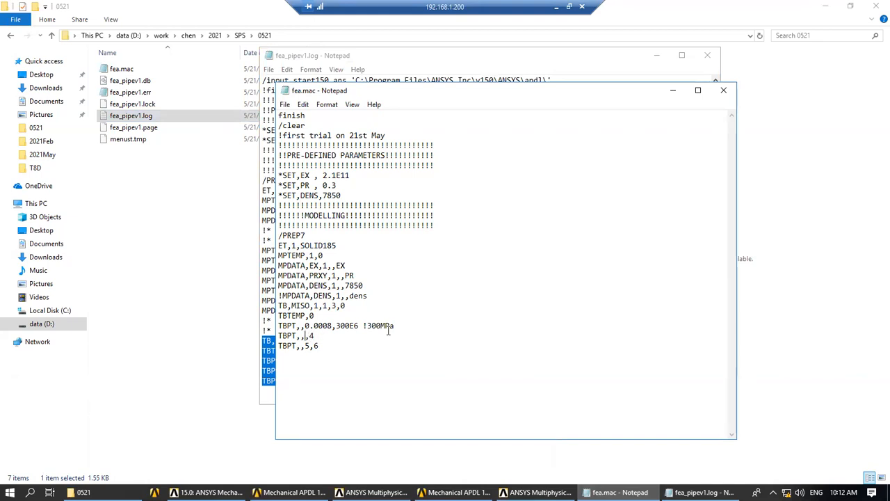
text(0.00)
text(0)
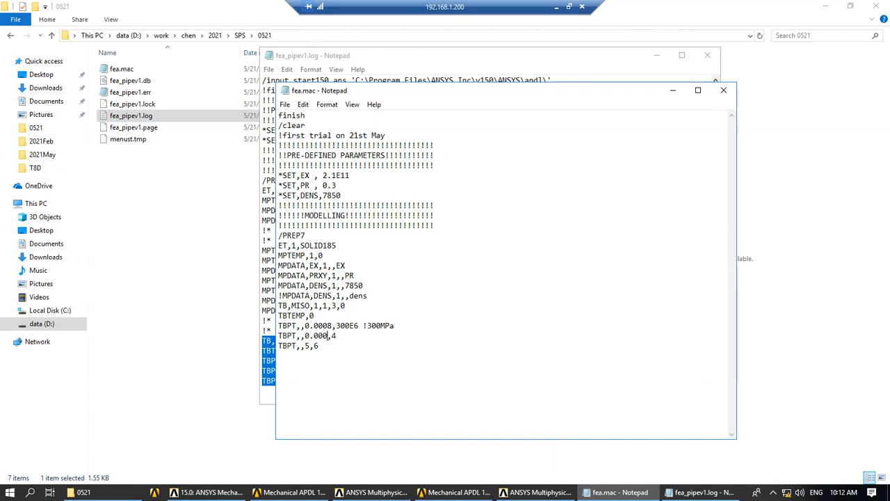
text(9)
click(340, 336)
key(BackSpace)
text(320)
text(E6)
Step: Append the comment !FIRST STRESS/1ST STRAIN = EX to the first TBPT line
text(FIRST)
text( ST)
text(RESS)
text(/)
text(1ST )
text(STRAIN )
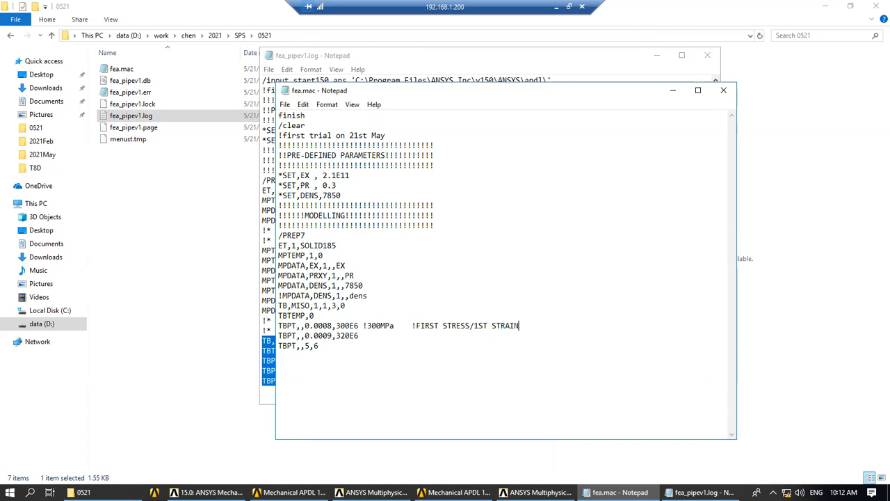
text(= EX)
Step: Minimize the Notepad windows, switch to ANSYS Multiphysics, and start the Hollow Cylinder volume command
click(673, 91)
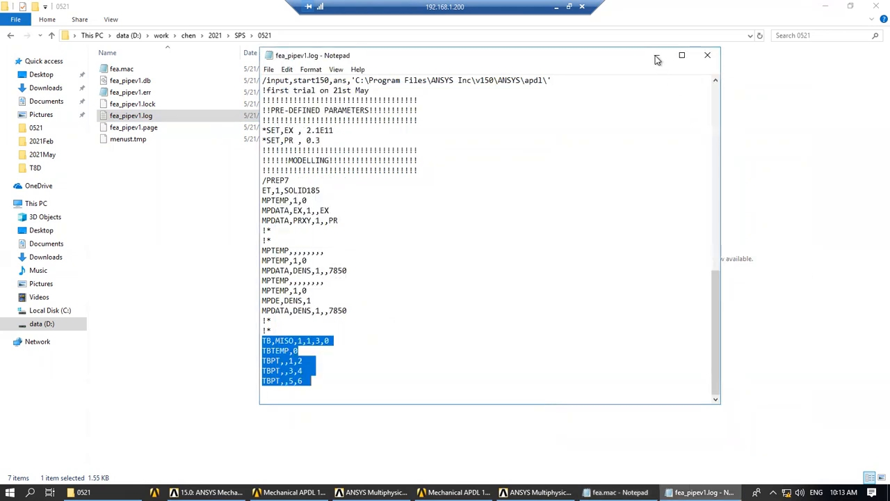
click(657, 57)
click(535, 491)
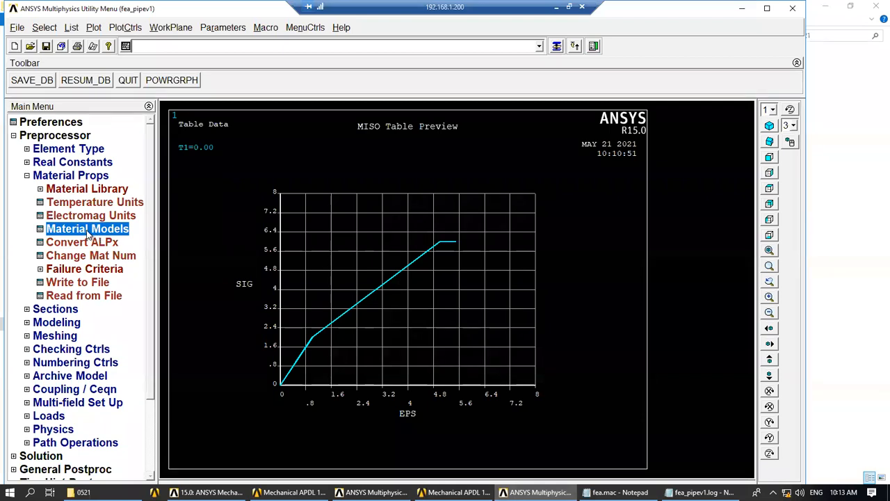
click(28, 176)
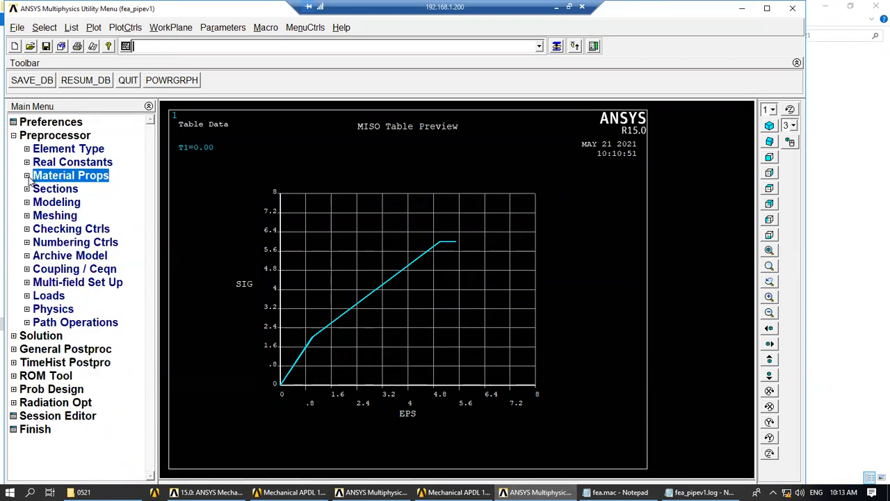
click(55, 203)
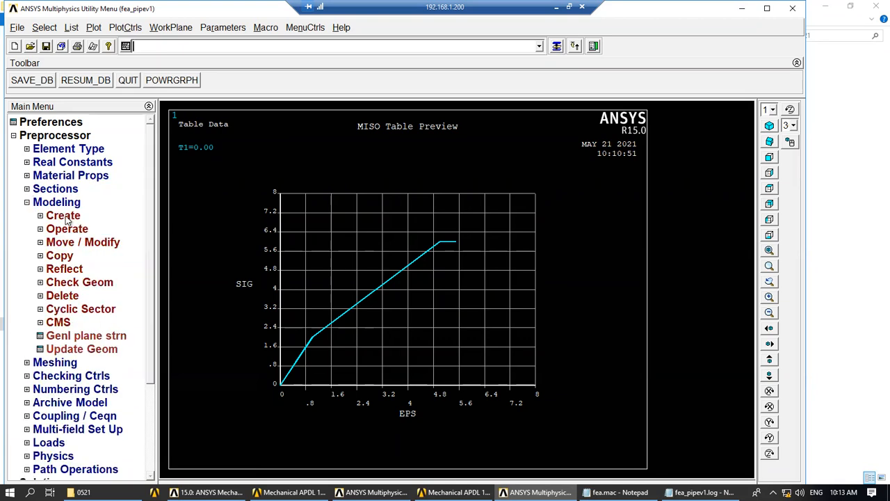
click(67, 219)
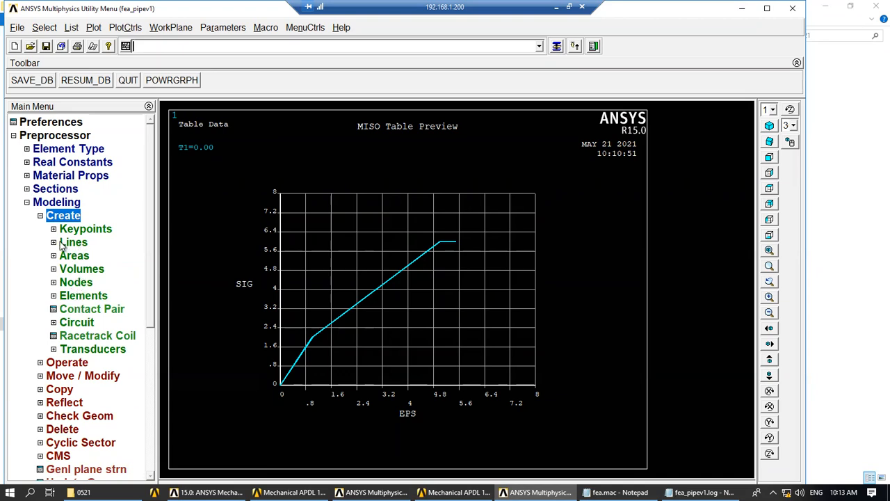
click(54, 270)
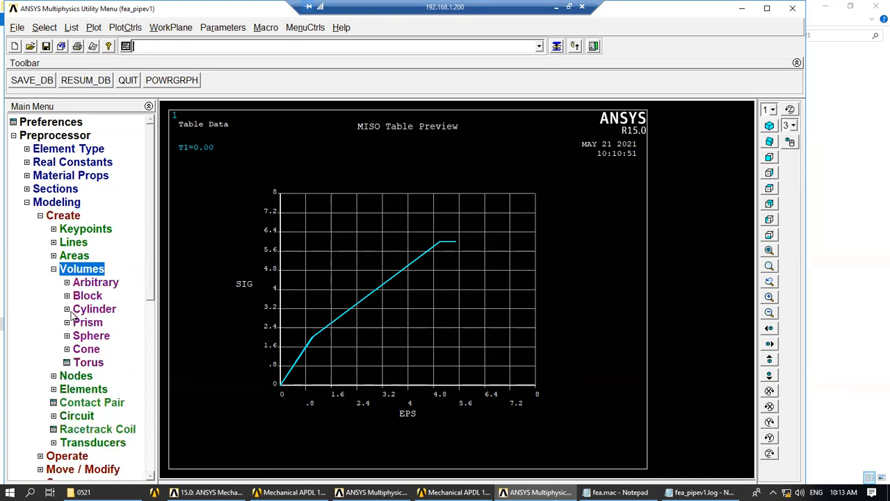
click(71, 314)
scroll(150, 274, down, 1)
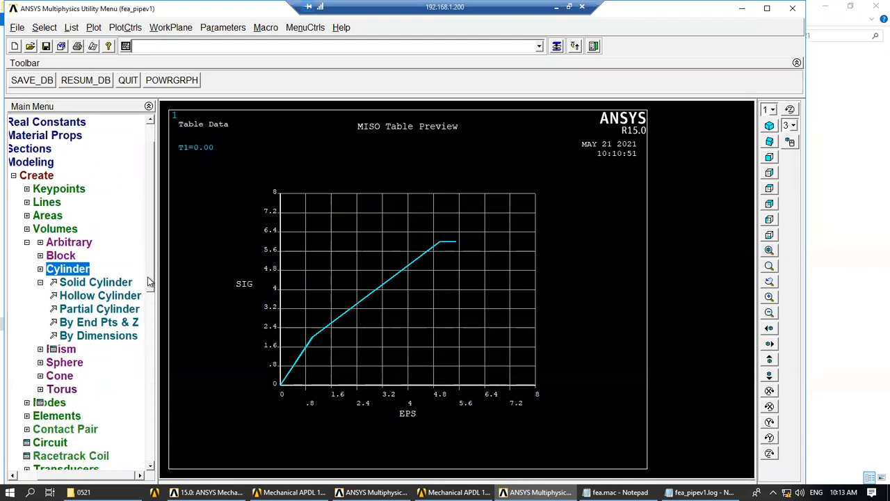
click(90, 297)
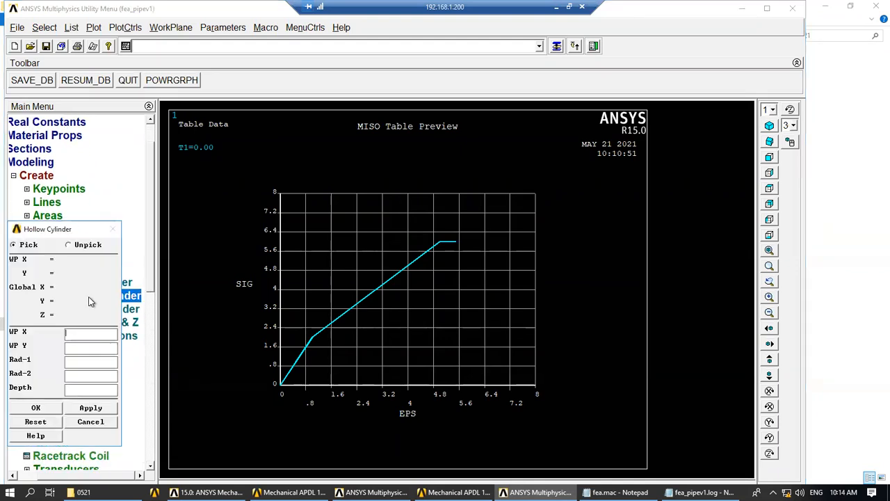
drag(73, 230, 255, 168)
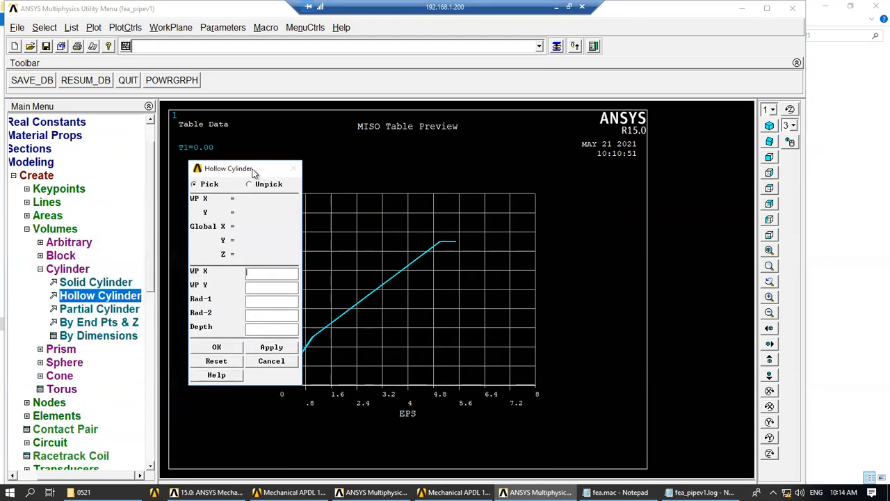
click(256, 272)
text(0)
click(258, 283)
text(0)
click(260, 273)
key(BackSpace)
key(BackSpace)
Step: Create a hollow cylinder with radii 1 and 0.9 and depth 10, and display it in isometric view
click(256, 273)
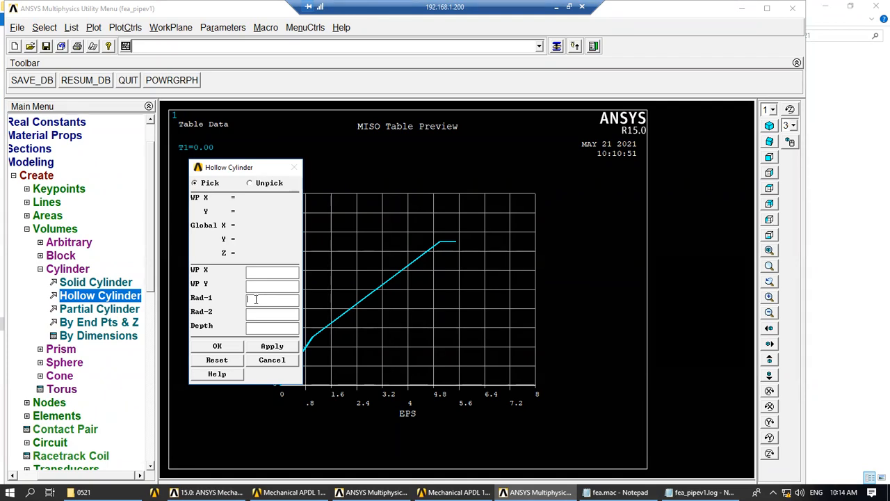
text(1)
click(261, 315)
text(0.9)
click(261, 326)
text(10)
click(226, 345)
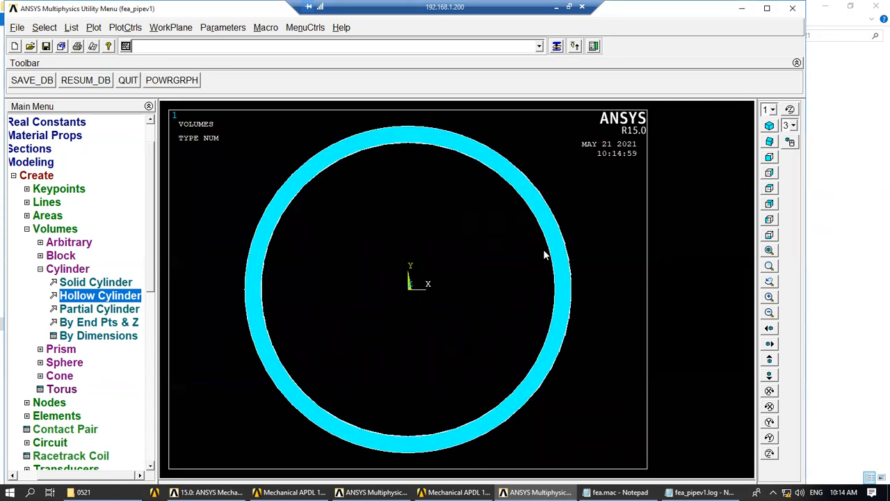
click(770, 127)
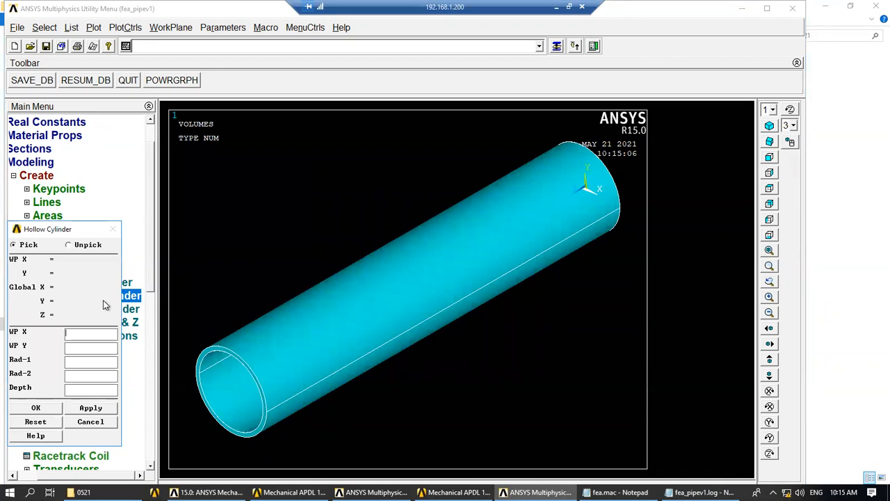
Step: Create a second hollow cylinder inside the pipe's end with radii 0.9 and 0.8 and depth 1
drag(89, 231, 292, 174)
click(273, 304)
text(1)
click(292, 321)
text(0.9)
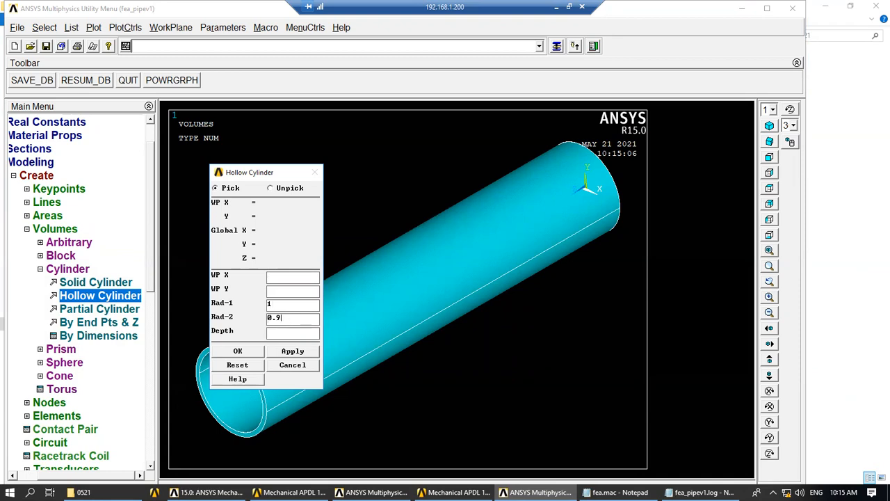
text(5)
double_click(268, 304)
text(0.9)
double_click(277, 318)
text(8)
click(237, 351)
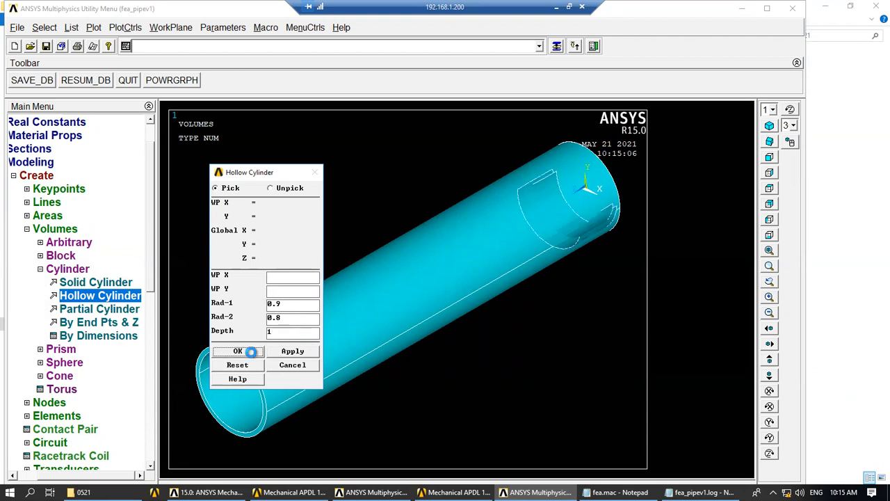
Step: Replot the volumes and inspect the short inner cylinder from both ends of the pipe
right_click(571, 297)
click(588, 301)
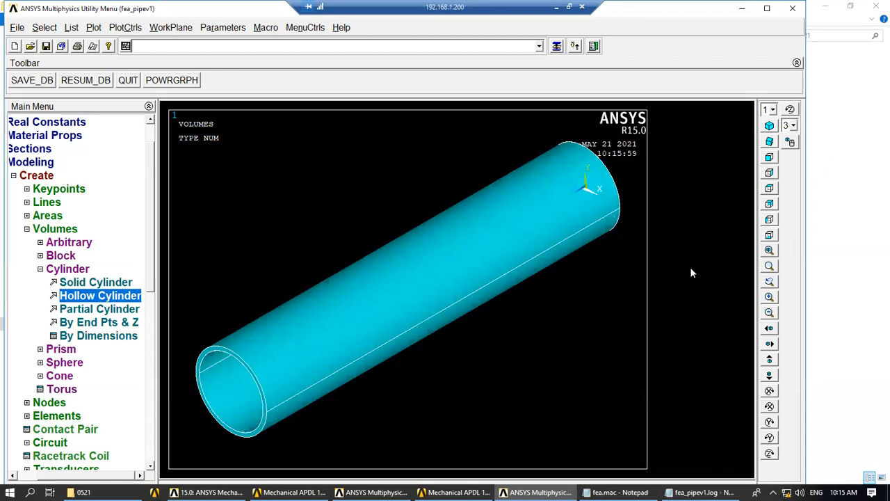
click(769, 252)
click(772, 125)
ctrl+right_drag(531, 276, 605, 262)
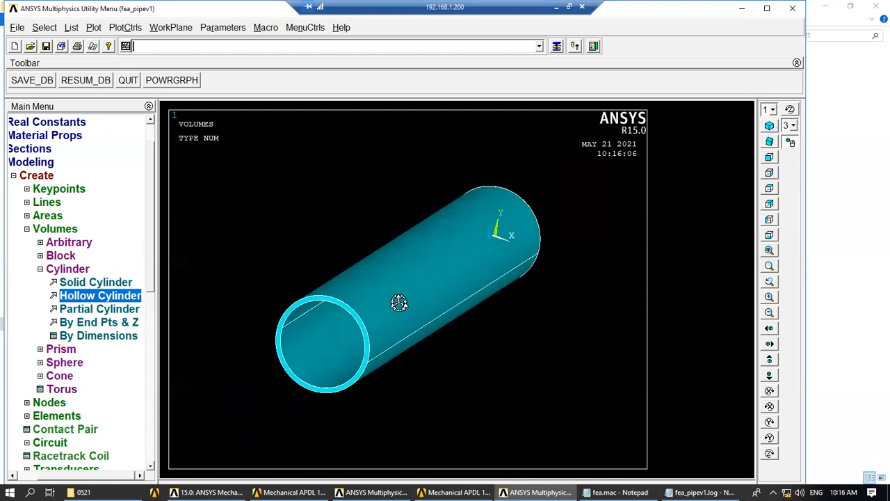
ctrl+right_drag(399, 301, 455, 305)
ctrl+right_drag(526, 343, 324, 240)
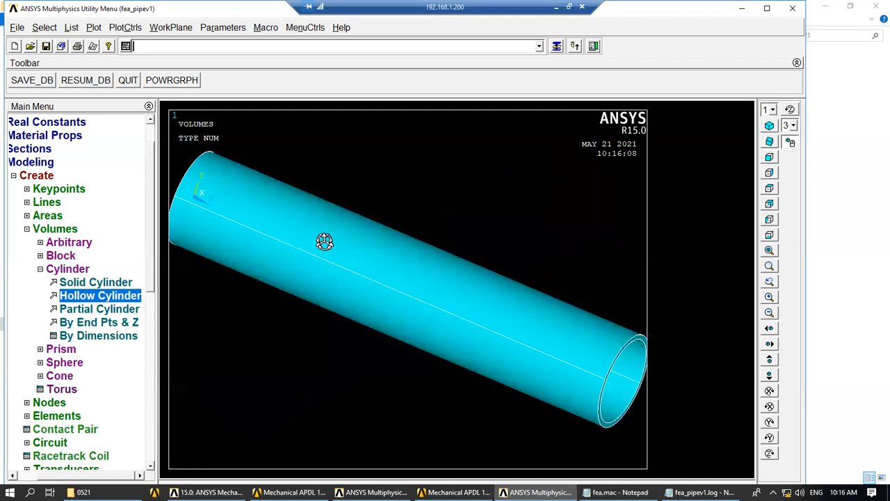
ctrl+right_drag(469, 298, 341, 331)
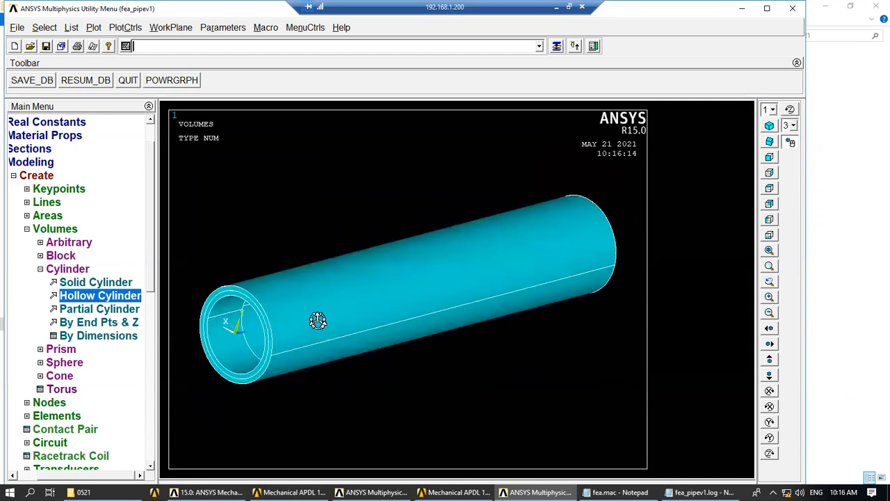
click(126, 298)
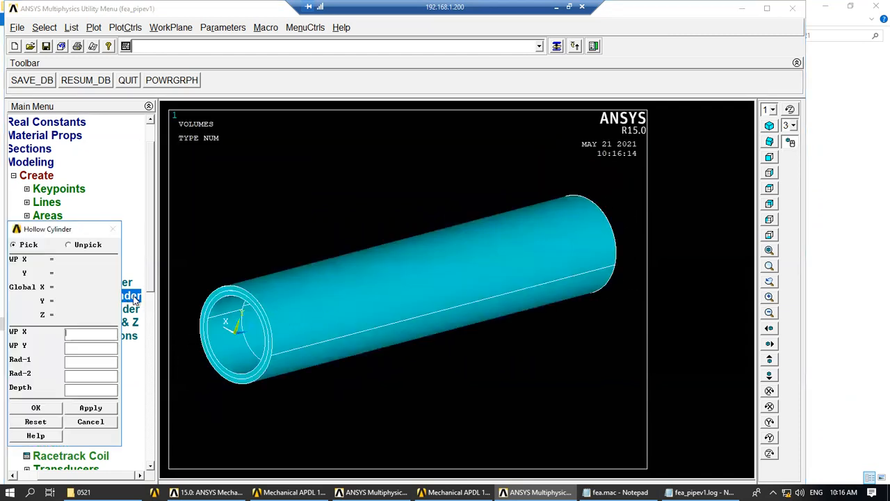
click(81, 426)
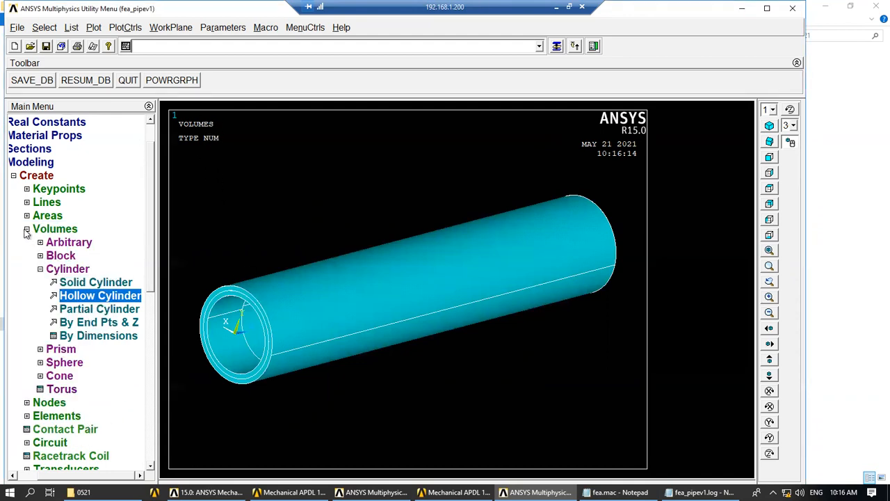
click(26, 229)
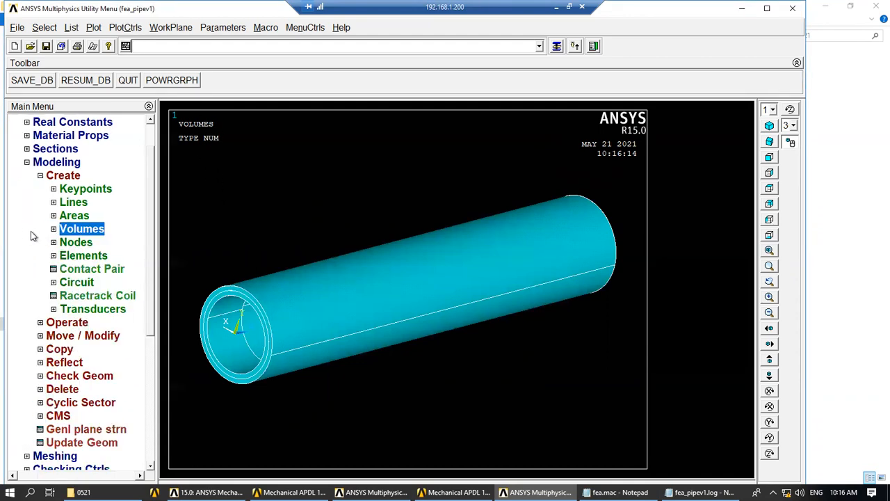
Step: Turn on volume numbers in the plot numbering controls and view the two cylinders by volume colour
click(126, 27)
click(159, 74)
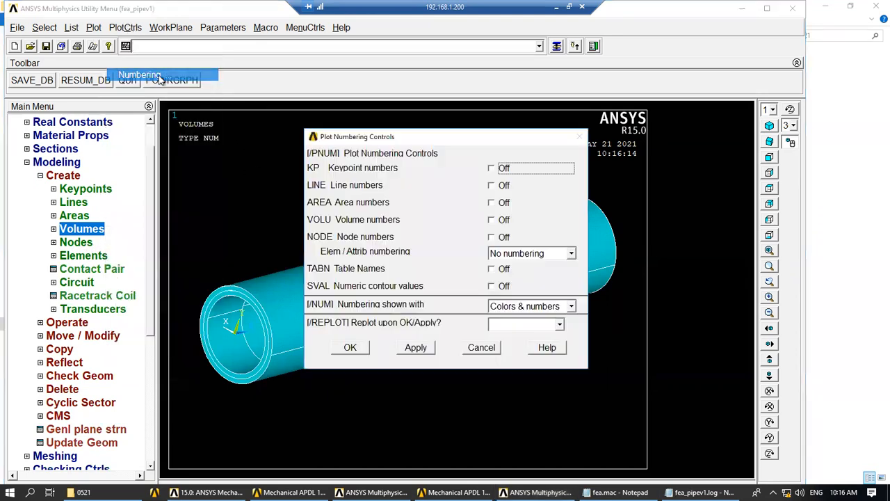
click(490, 220)
click(350, 347)
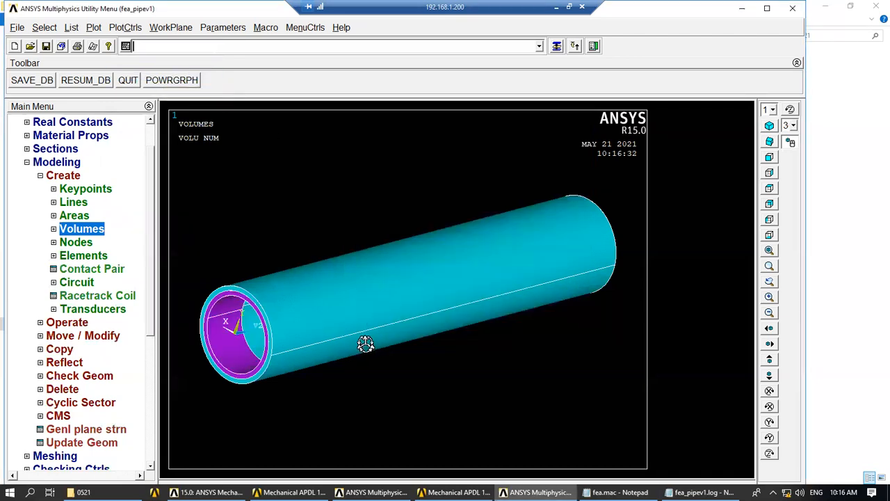
ctrl+right_drag(334, 330, 401, 268)
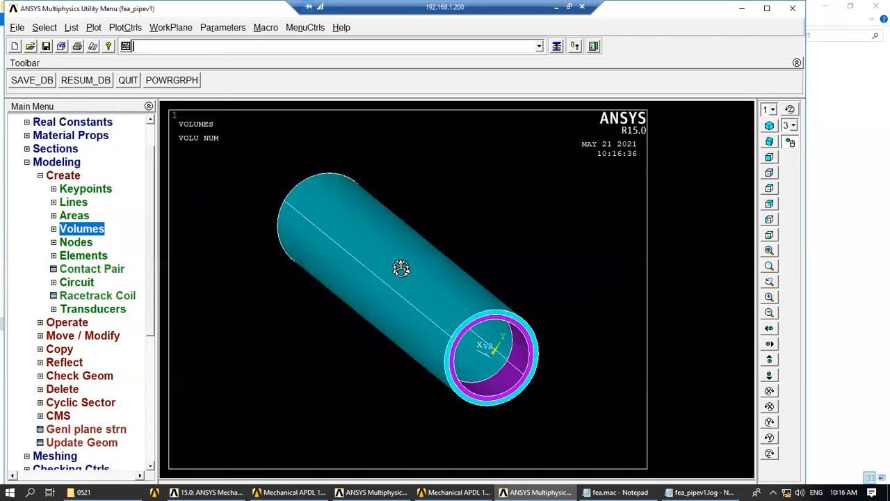
ctrl+right_drag(530, 363, 532, 362)
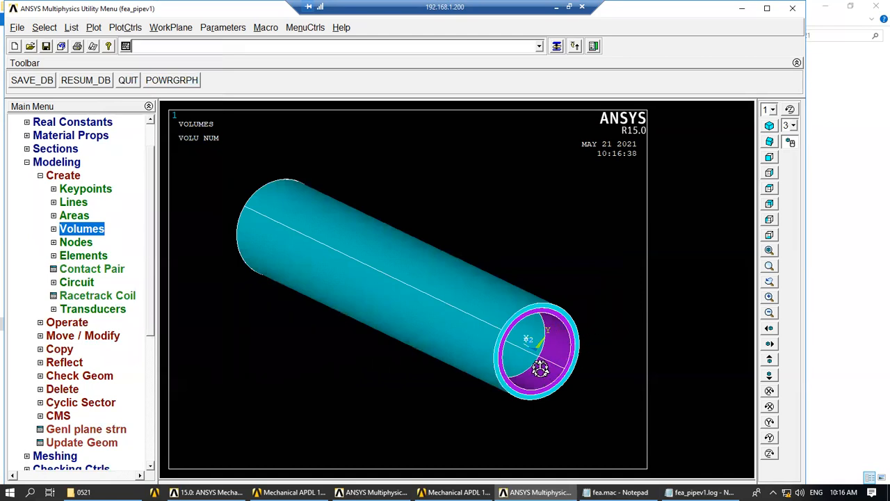
ctrl+right_drag(535, 363, 518, 368)
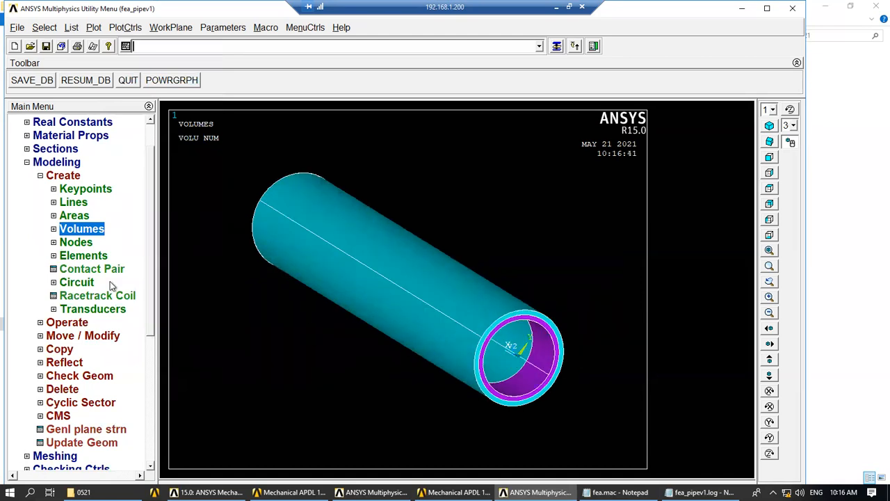
Step: Delete all volumes together with their underlying areas, lines and keypoints
click(52, 176)
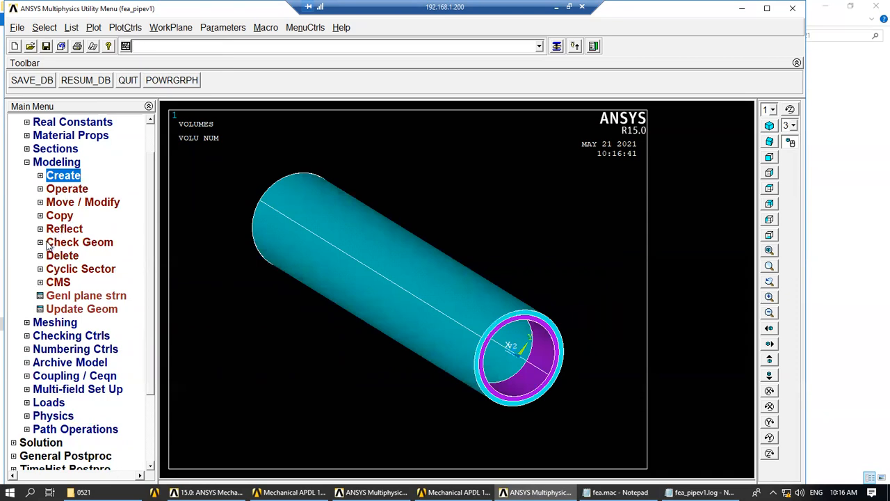
click(51, 256)
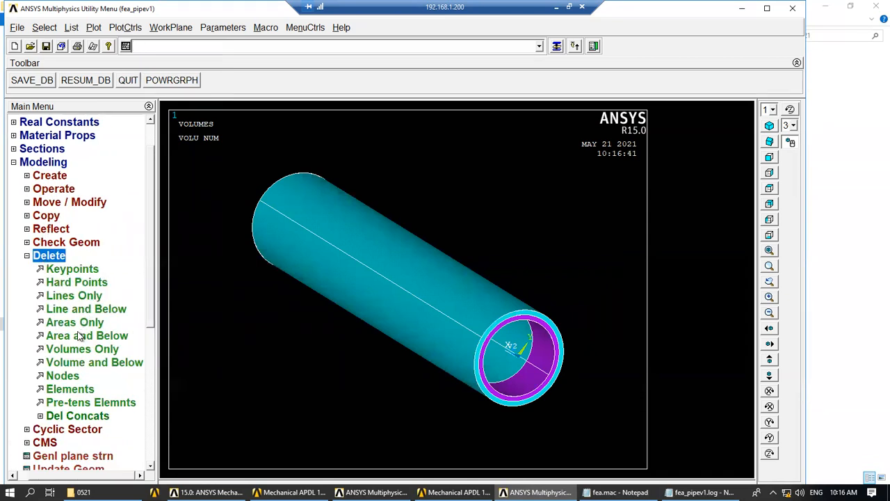
click(78, 368)
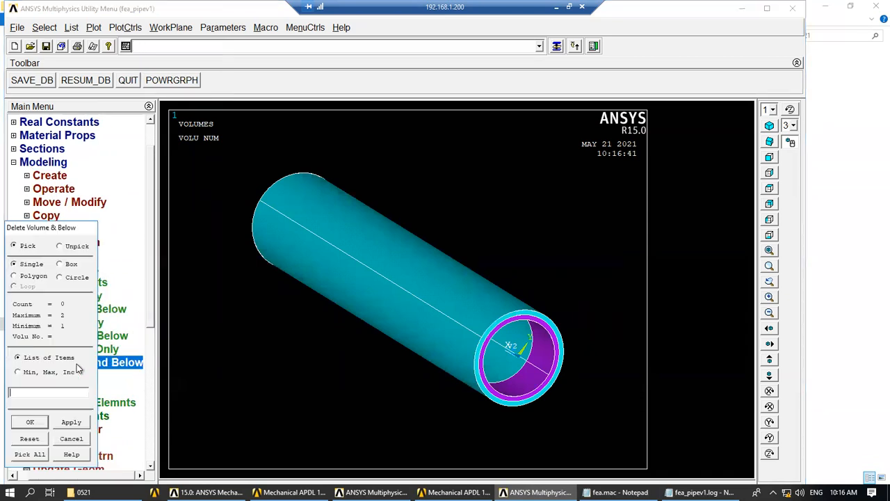
drag(73, 230, 234, 166)
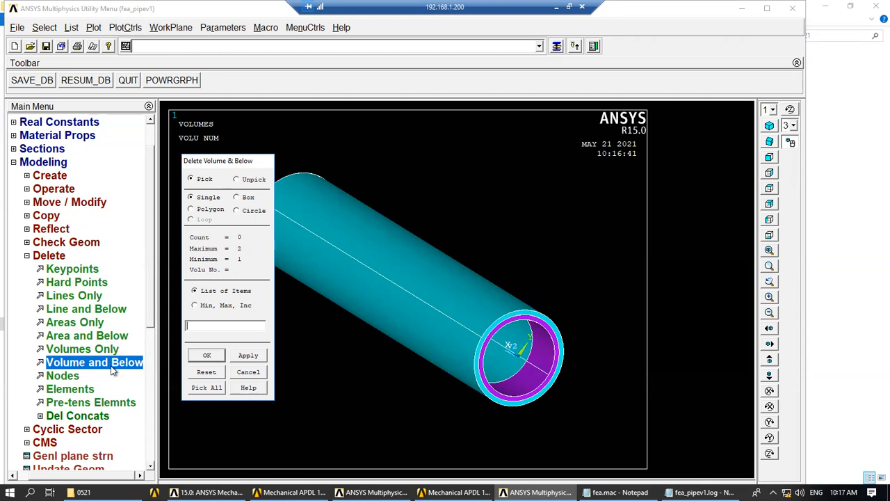
click(207, 387)
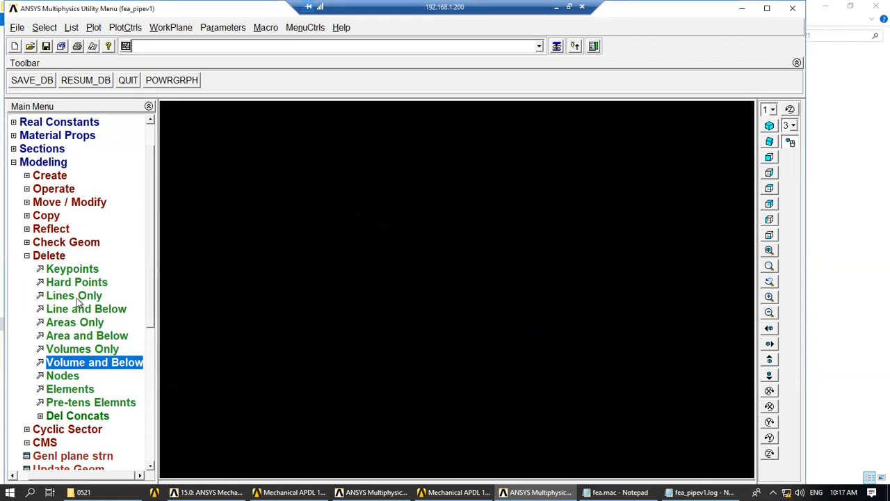
Step: Create a hollow cylinder volume with radii 0.8 and 0.9 and depth 10
click(42, 256)
click(69, 178)
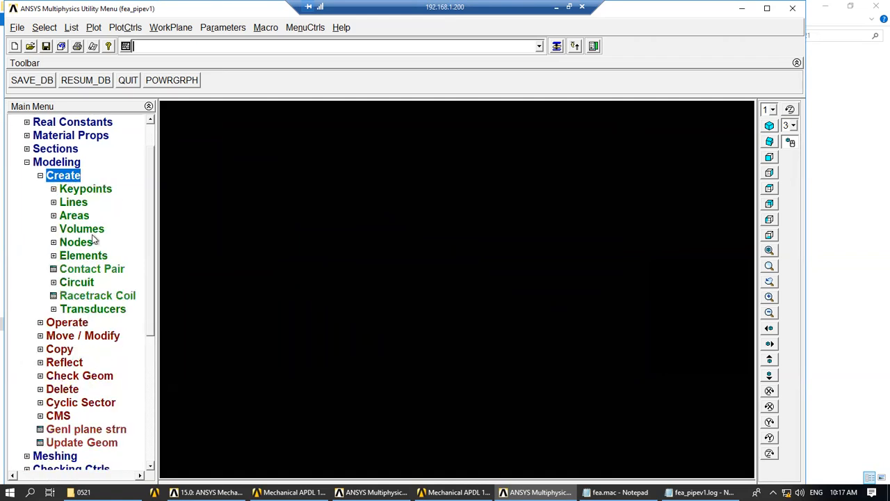
click(82, 228)
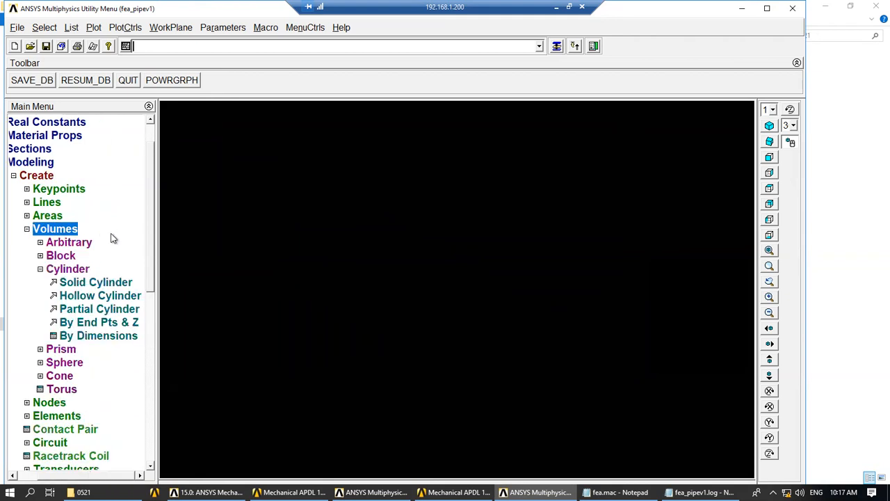
click(103, 296)
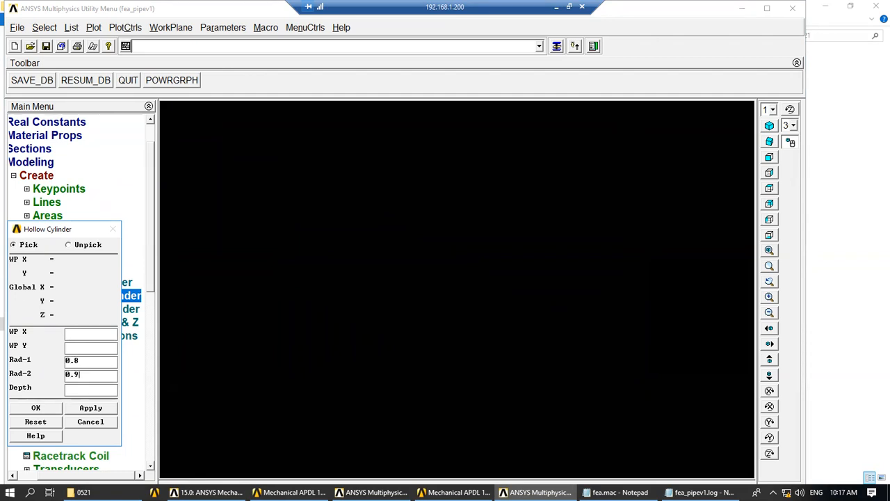
text(0)
click(97, 410)
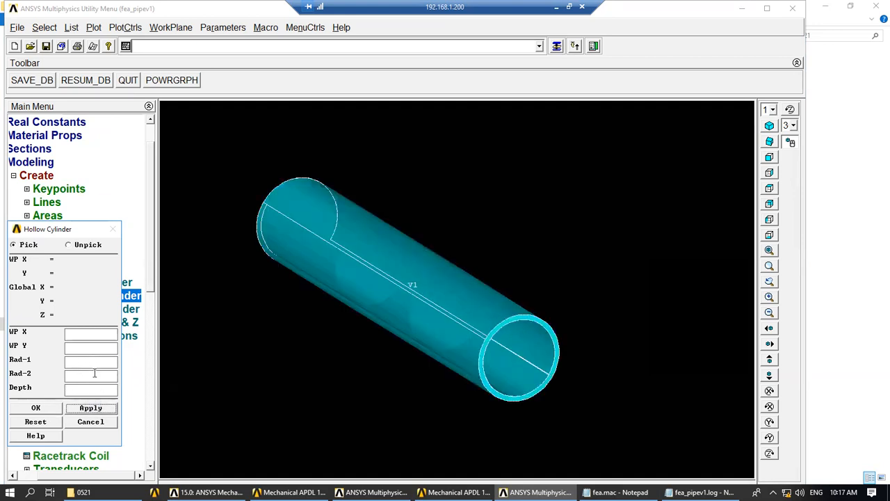
Step: Create a surrounding hollow cylinder with radii 0.9 and 1 and depth 10, and inspect both layers from the open end
click(74, 361)
click(49, 409)
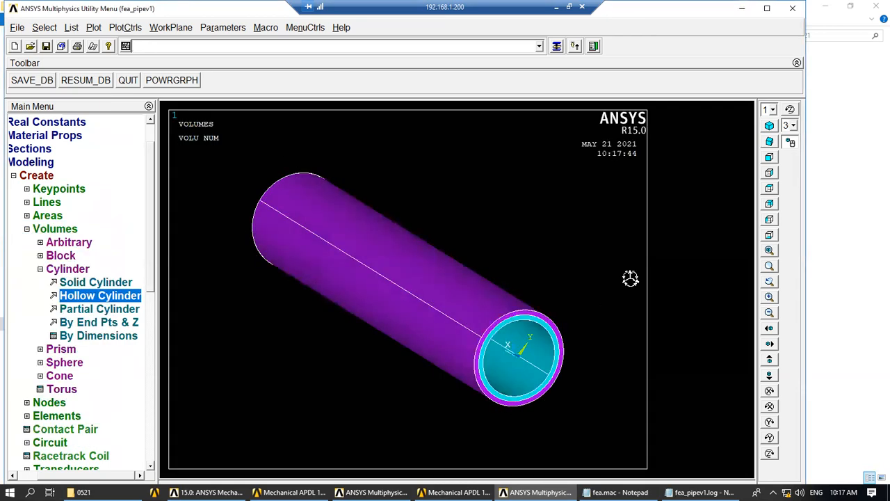
mouse_move(563, 327)
right_down()
mouse_move(522, 304)
mouse_move(397, 319)
right_up()
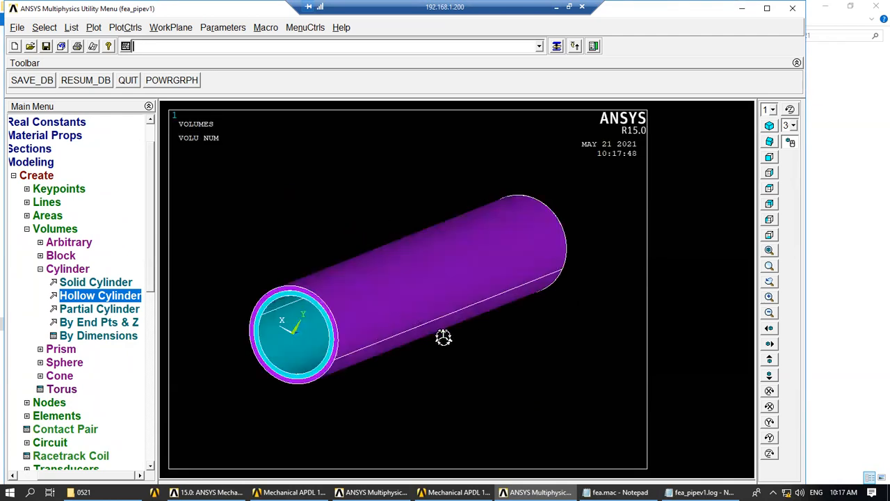
mouse_move(423, 280)
right_down()
mouse_move(427, 258)
mouse_move(493, 353)
right_up()
mouse_move(508, 309)
right_down()
mouse_move(523, 296)
mouse_move(503, 371)
mouse_move(548, 361)
mouse_move(405, 313)
mouse_move(324, 269)
right_up()
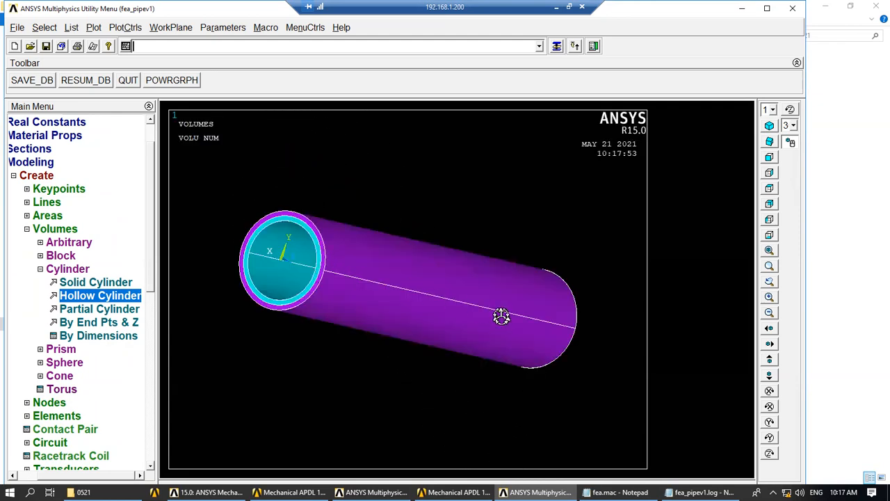
mouse_move(535, 322)
right_down()
mouse_move(416, 324)
mouse_move(417, 332)
right_up()
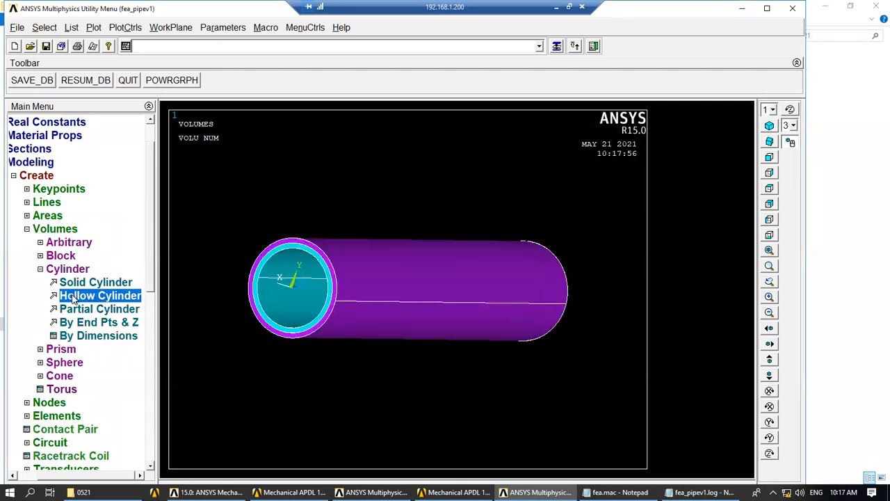
Step: Create a partial cylinder with Rad-1 0.9, Theta-1 -10, Rad-2 0.10, Theta-2 10 and depth 1 at the pipe's end
click(89, 313)
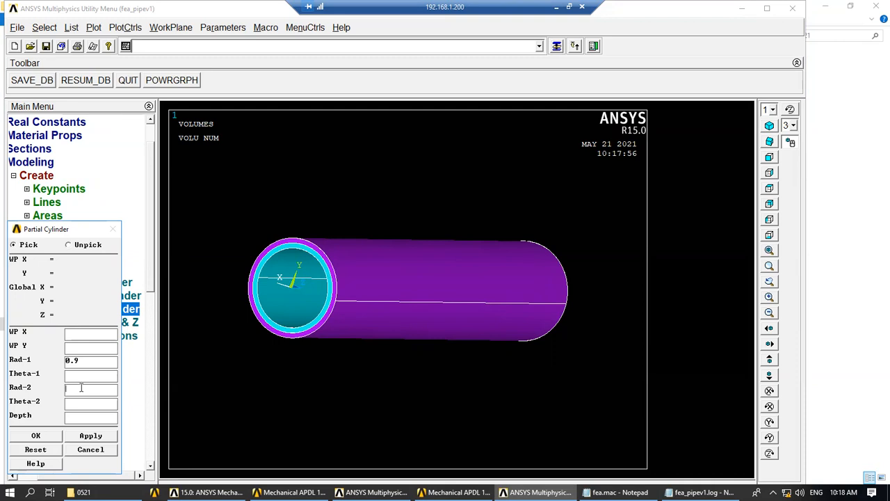
text(0.10)
click(89, 374)
text(-10)
click(40, 436)
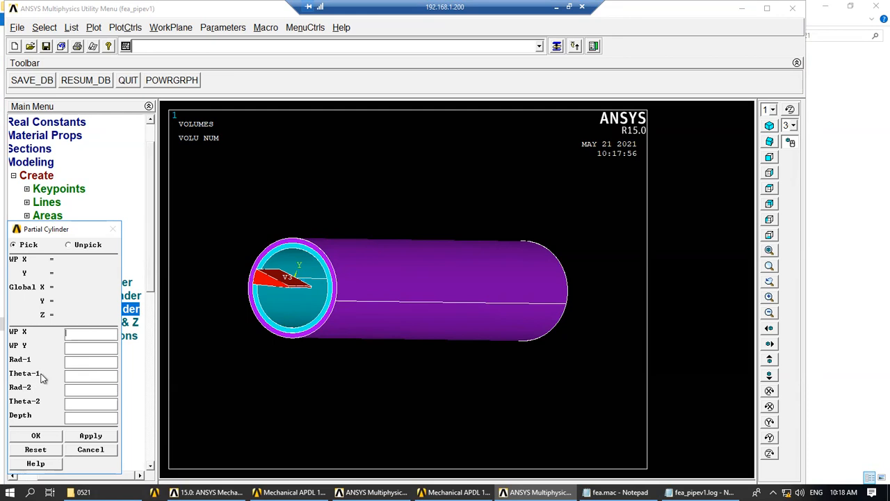
click(89, 449)
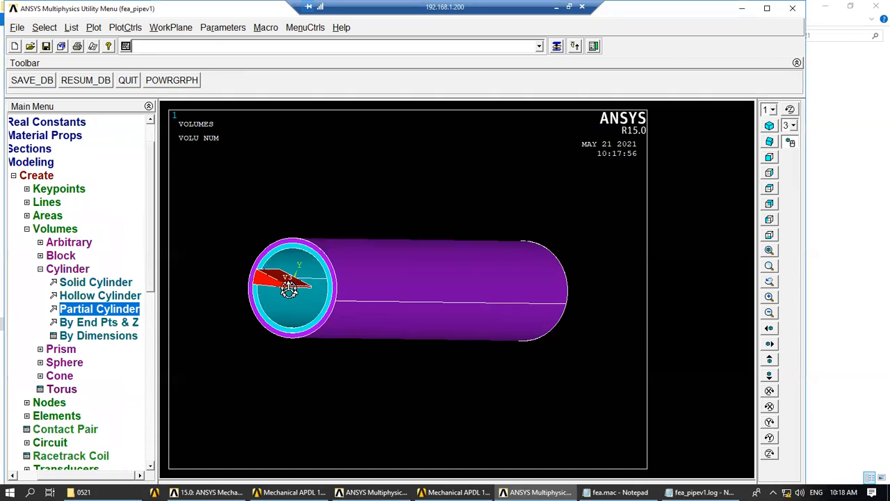
ctrl+right_drag(281, 292, 327, 299)
Step: Switch to the 0521 folder in File Explorer, open fea_pipev1.log and go to its last logged commands
click(85, 493)
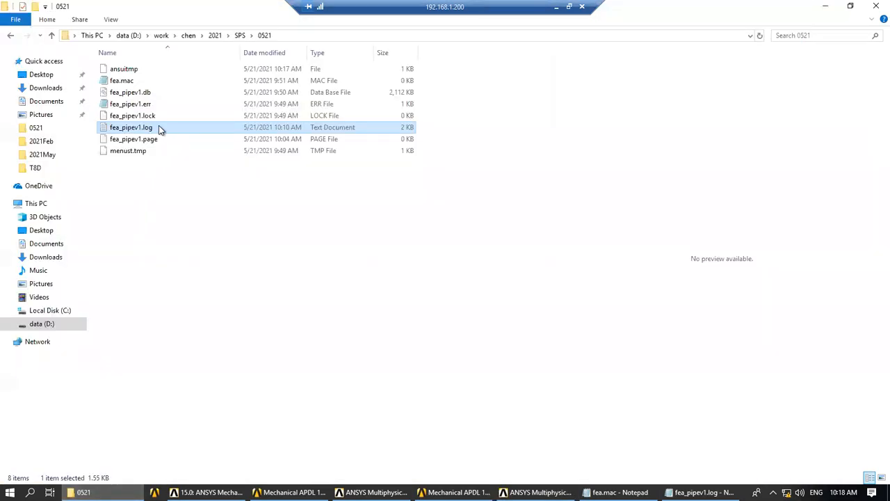
double_click(160, 128)
drag(715, 130, 711, 381)
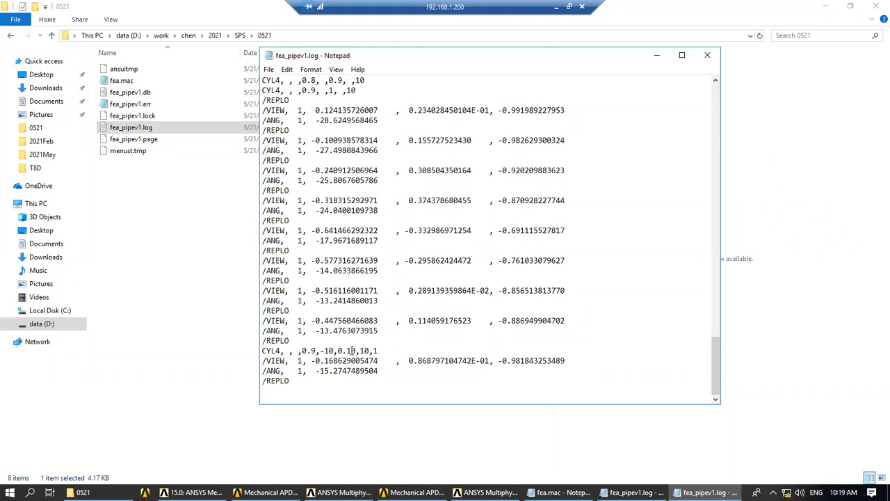
Step: Examine the radius, angle and depth arguments of the last CYL4 command, and minimize the log
drag(380, 350, 263, 351)
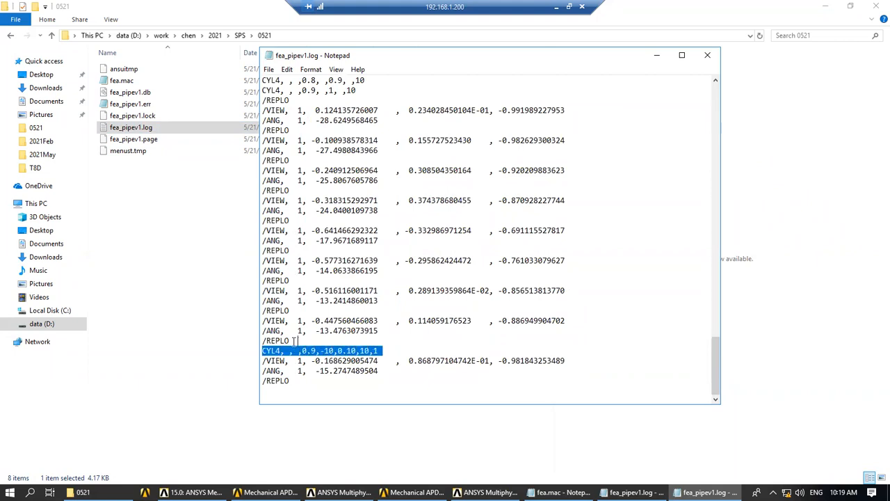
click(339, 352)
double_click(353, 351)
click(340, 352)
double_click(341, 352)
click(348, 351)
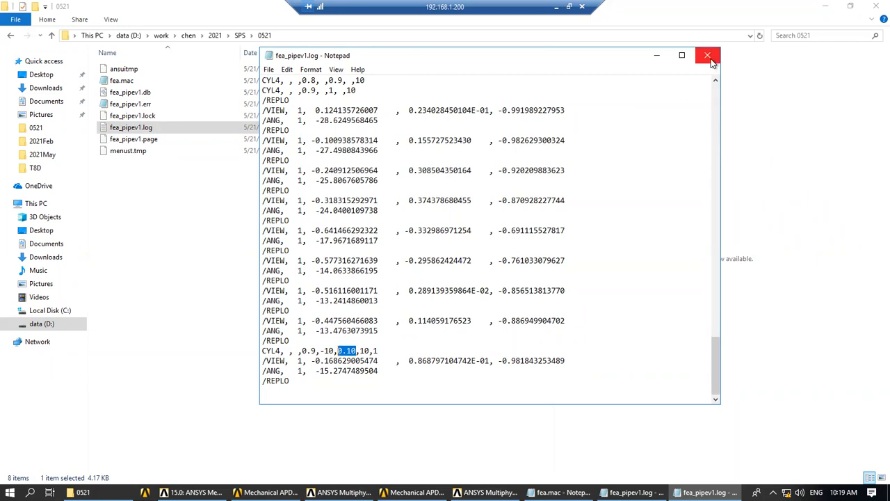
click(359, 351)
drag(381, 352, 264, 350)
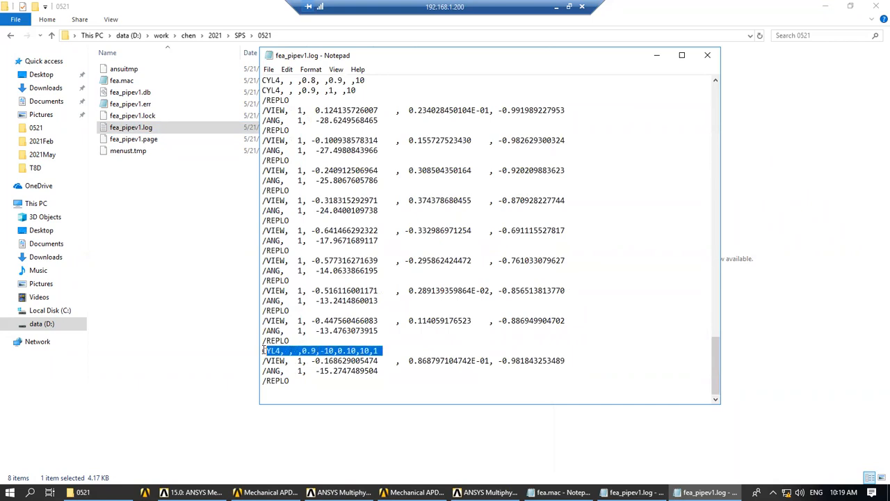
click(313, 357)
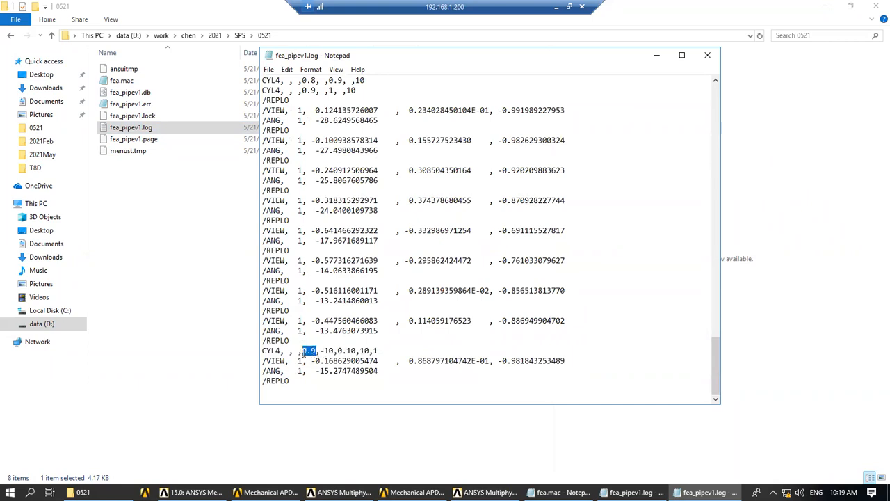
click(337, 351)
click(653, 58)
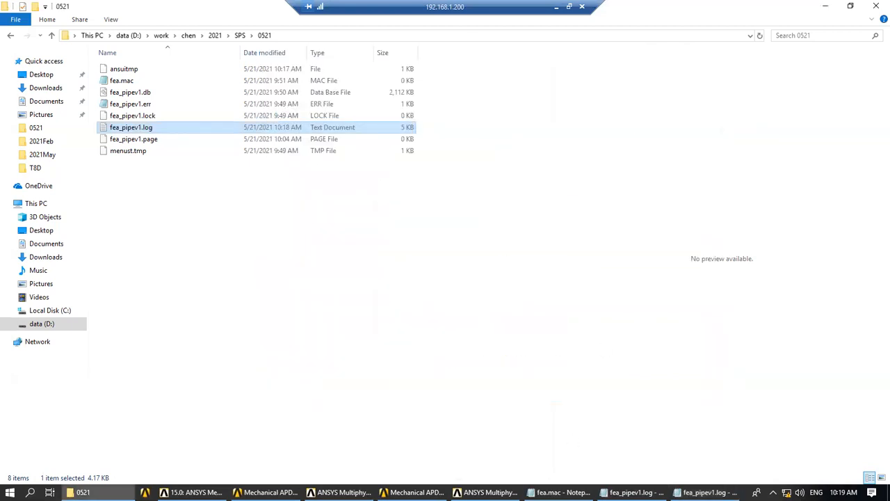
Step: Switch to ANSYS and delete the partial cylinder wedge at the pipe's end, together with its lower-level entities
click(487, 492)
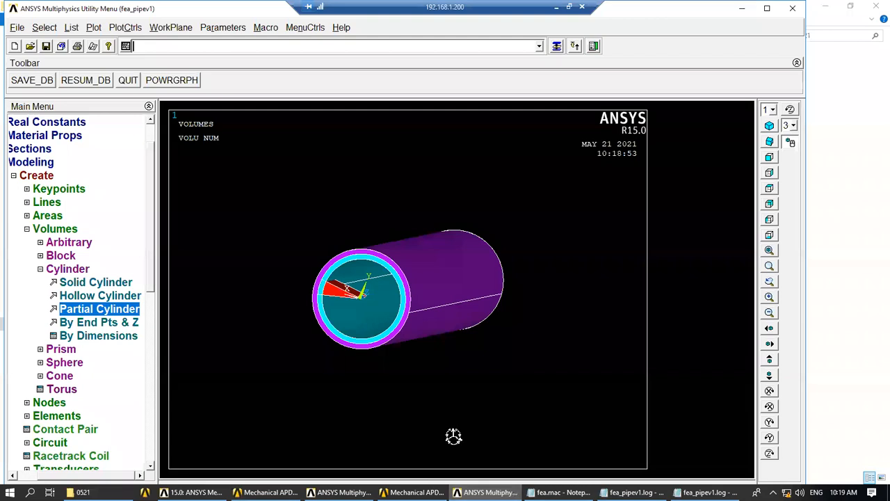
click(28, 229)
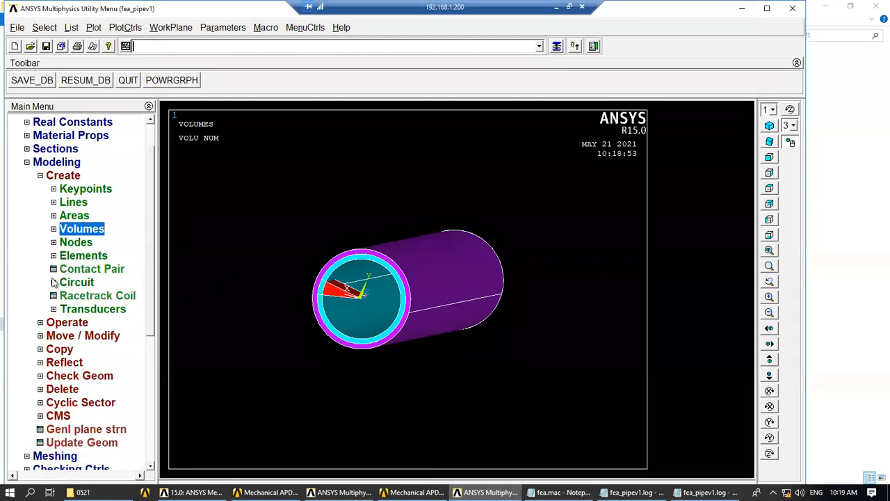
click(42, 389)
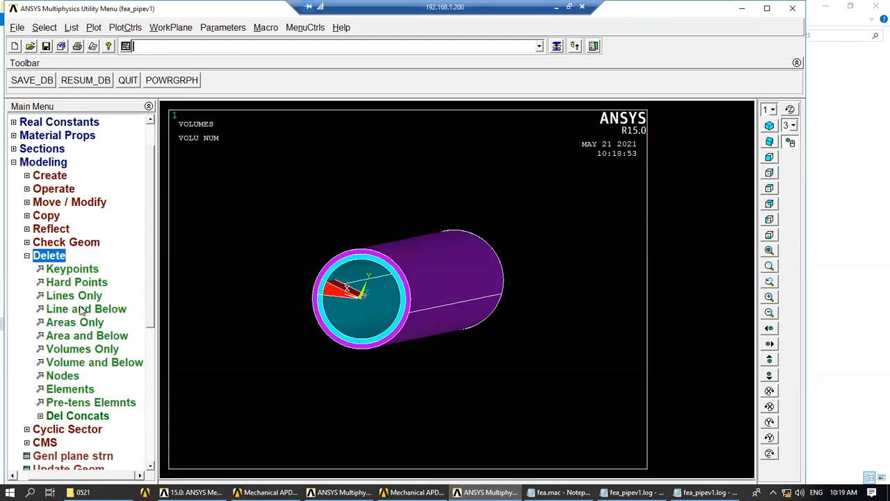
click(89, 361)
click(337, 296)
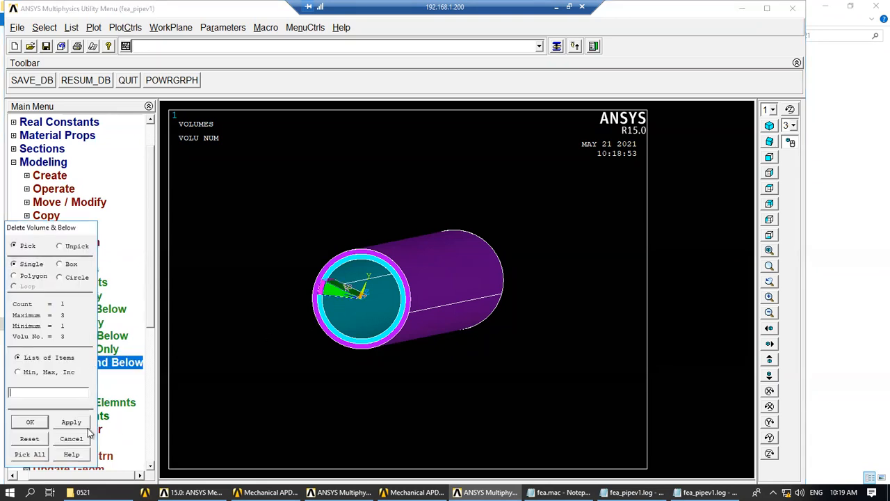
click(31, 422)
Step: Create a partial cylinder in the outer layer with Rad-1 0.9, Rad-2 1 and 10-degree angle limits, and inspect it up close
click(48, 176)
click(80, 229)
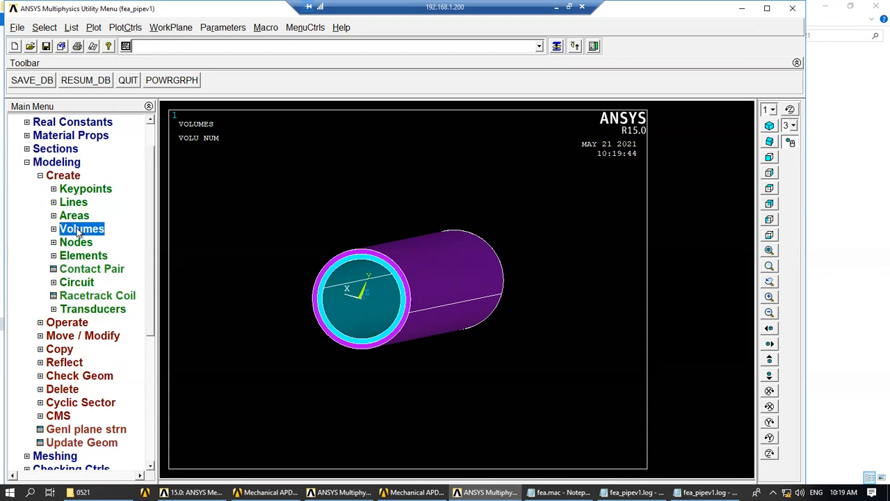
click(97, 309)
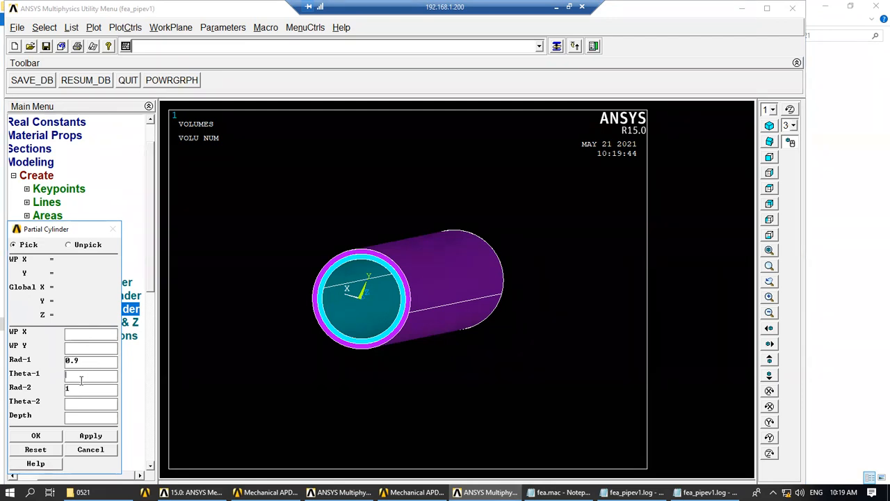
text(10)
click(46, 436)
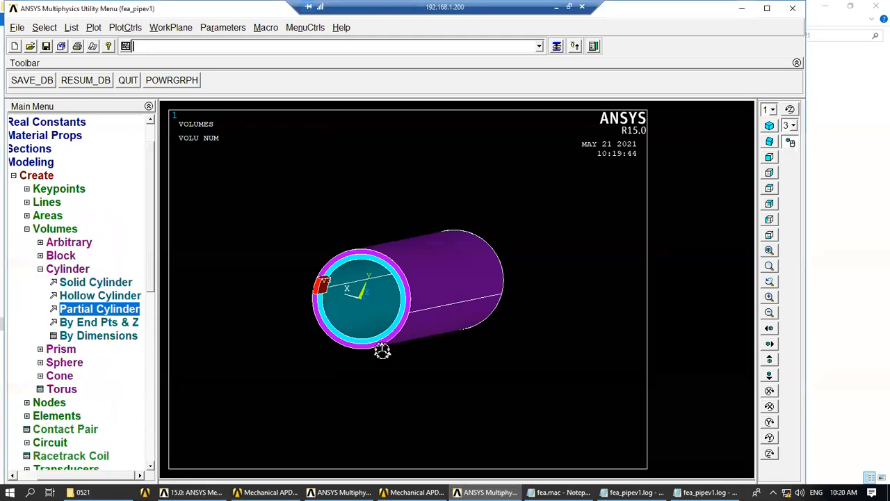
right_drag(397, 322, 475, 305)
right_drag(536, 271, 522, 344)
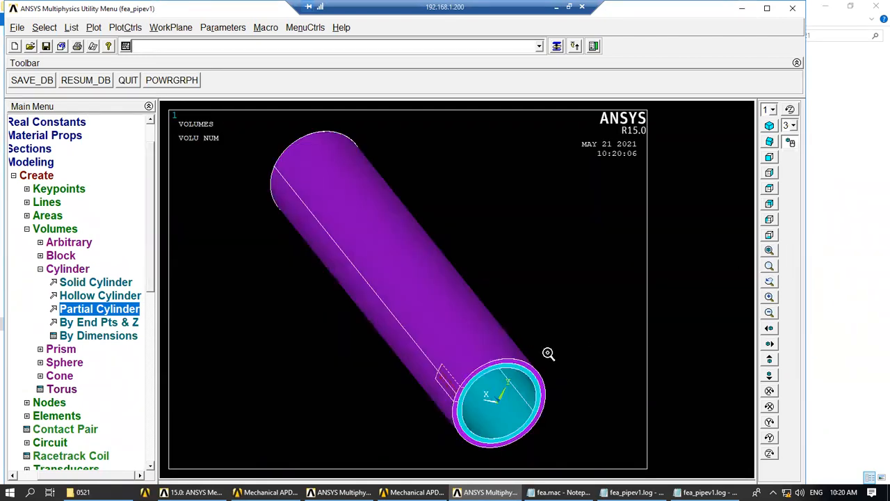
click(454, 392)
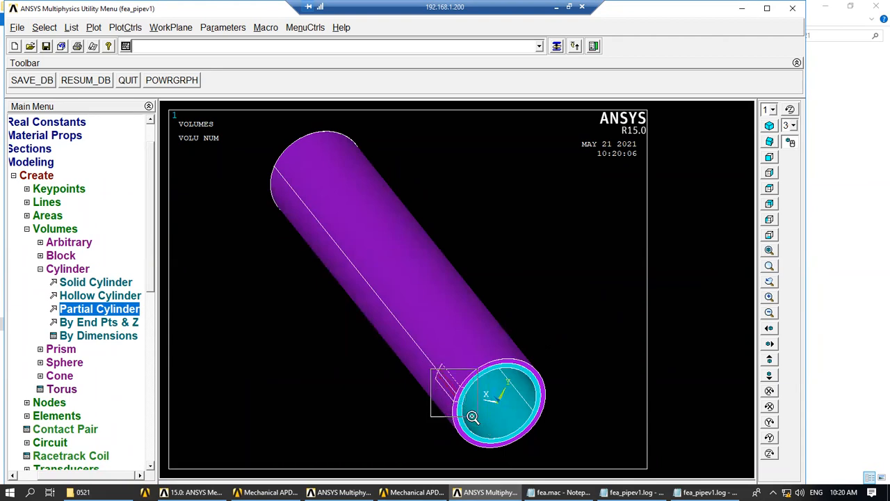
click(474, 426)
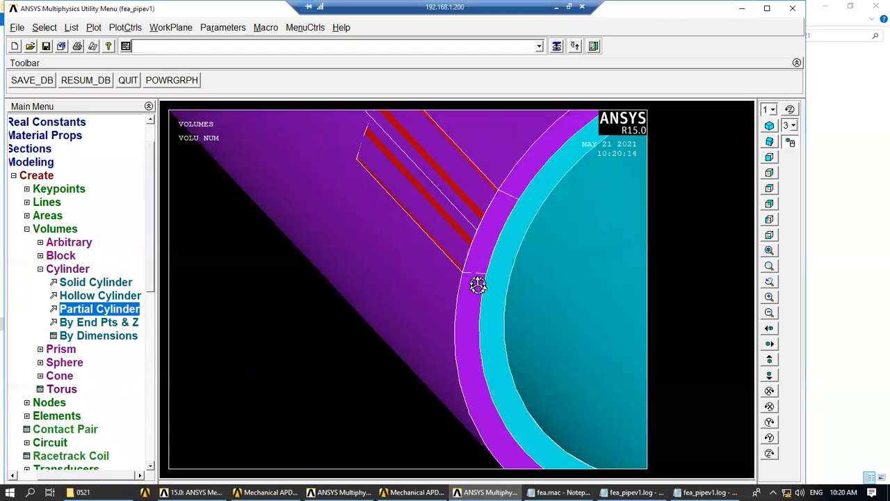
ctrl+right_drag(468, 306, 463, 309)
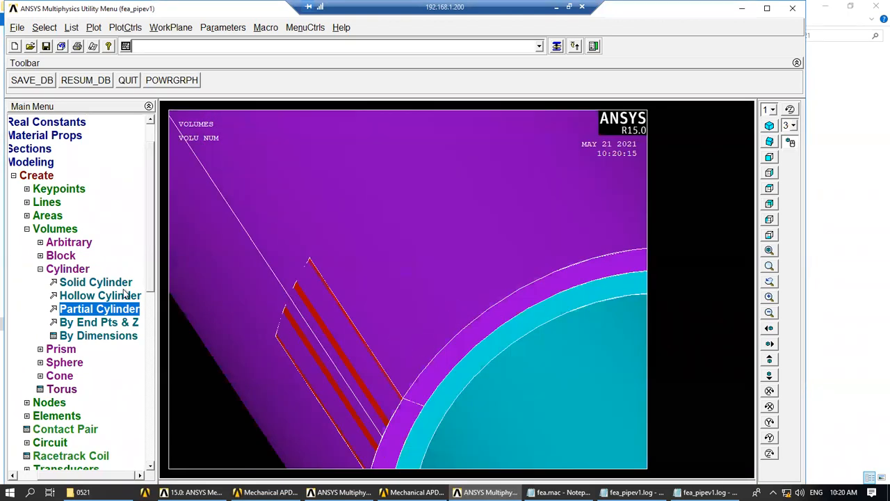
click(14, 176)
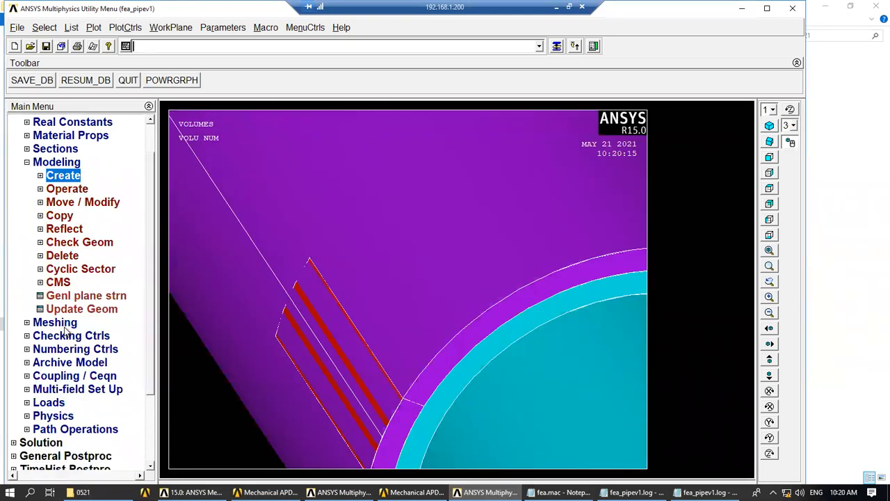
click(55, 189)
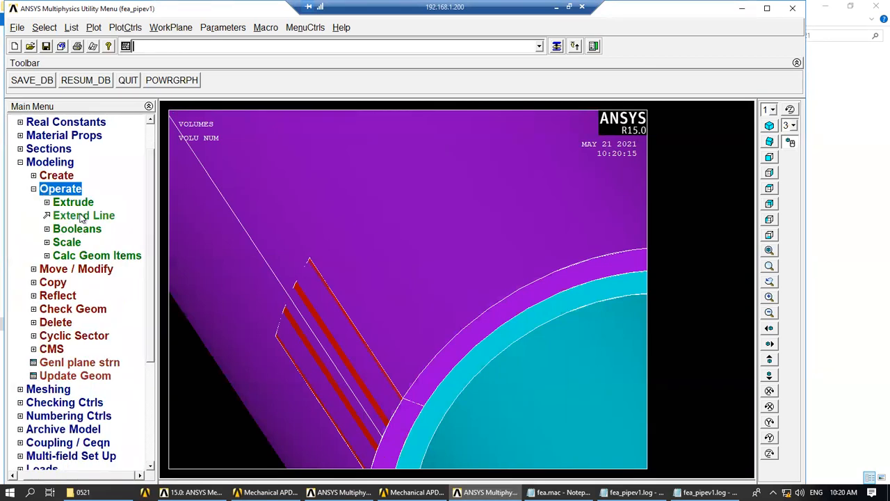
click(76, 230)
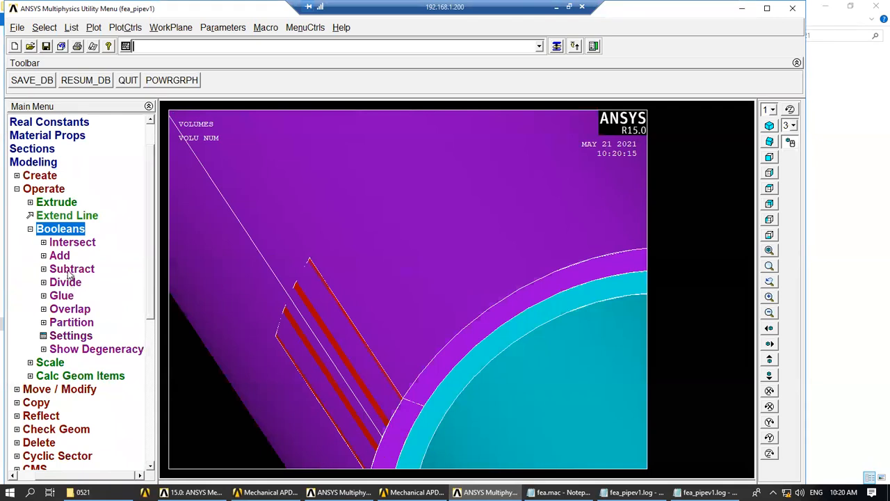
click(69, 271)
click(85, 284)
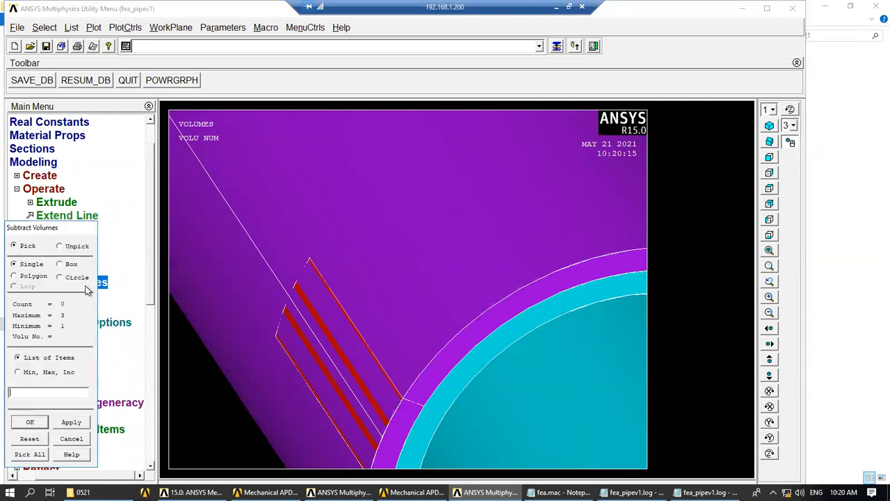
drag(64, 228, 207, 180)
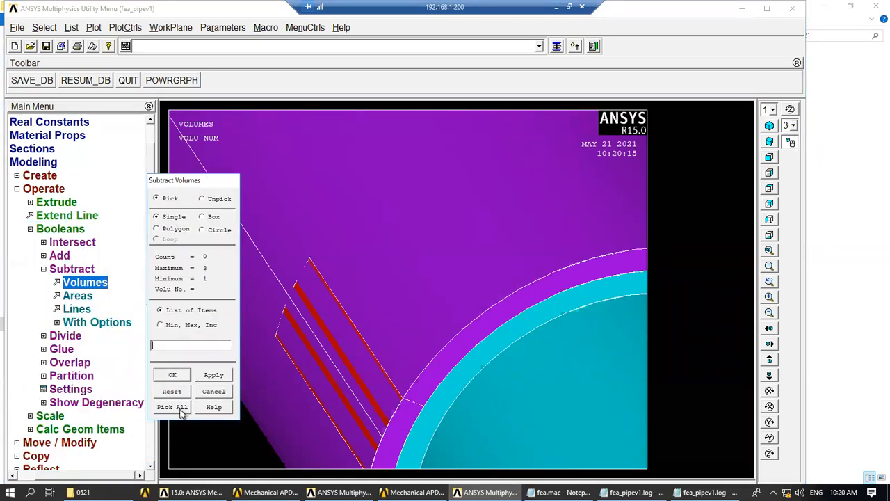
click(214, 392)
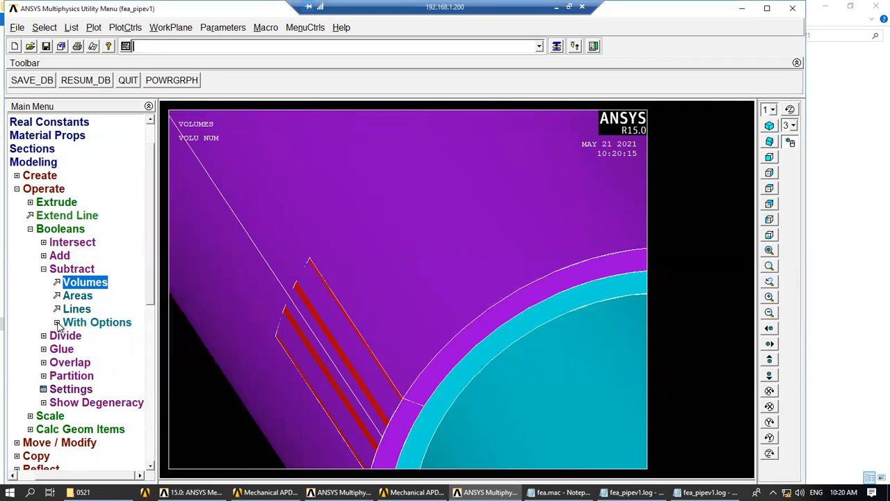
Step: Try to pick the base volume for a Boolean volume subtraction with options, with the whole pipe in view
click(61, 323)
click(106, 337)
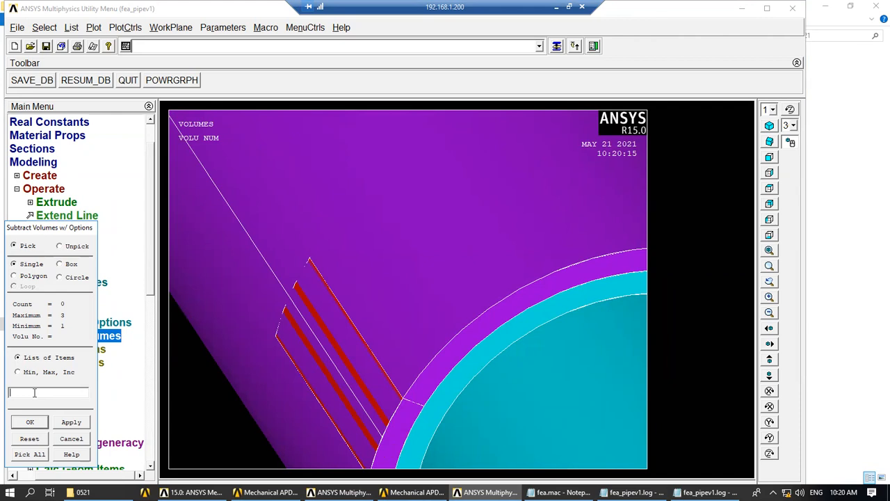
click(769, 252)
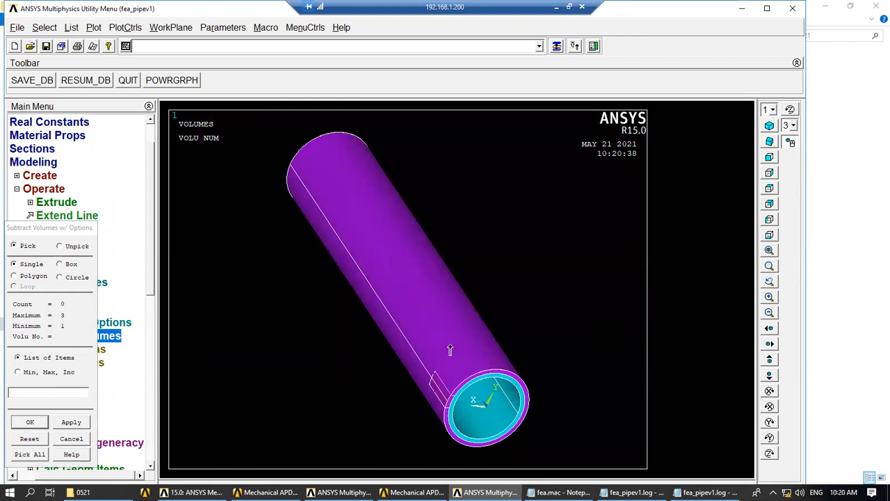
drag(436, 338, 438, 395)
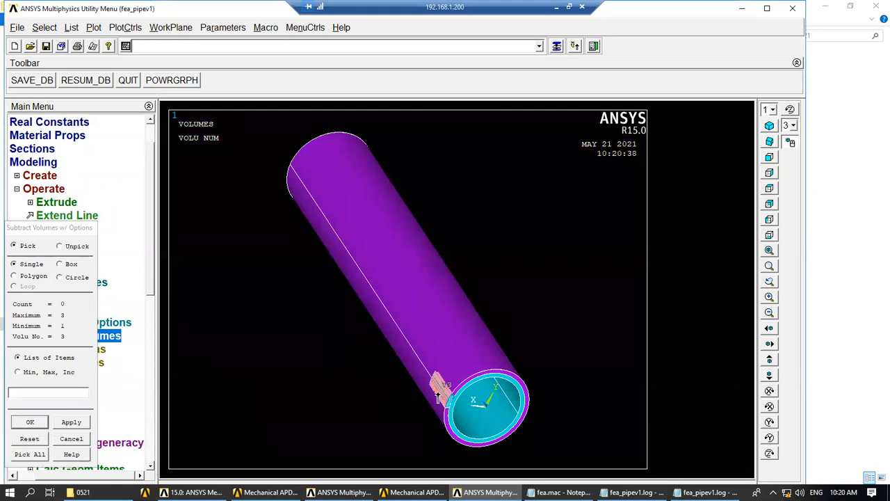
click(80, 422)
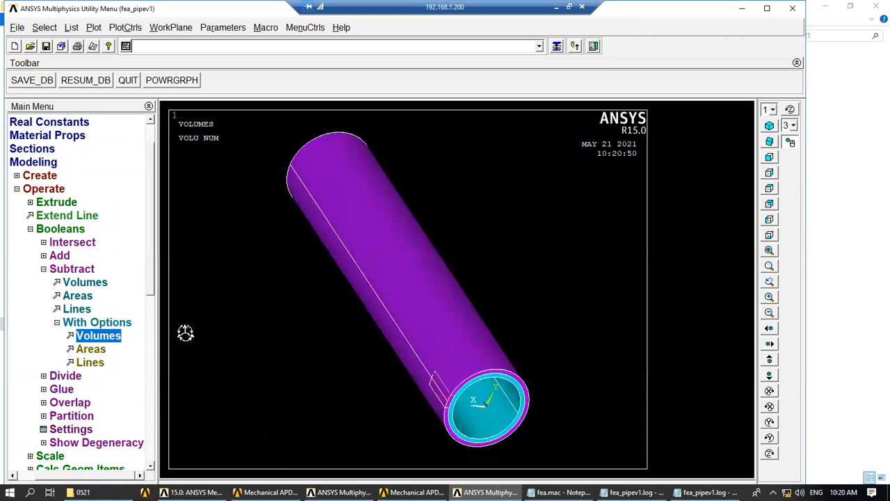
Step: Restart the volume subtraction with options and try to pick its base and subtracted volumes among the partial cylinder and pipe layers
click(108, 339)
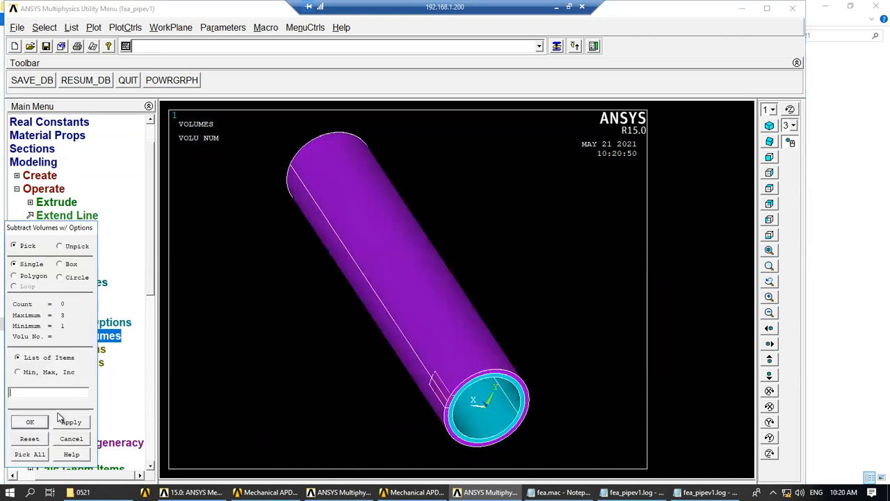
click(443, 398)
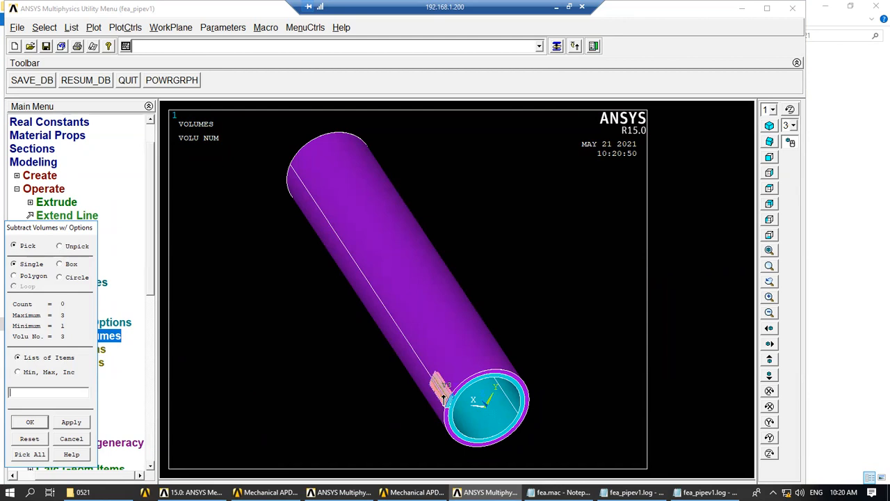
click(71, 421)
click(405, 348)
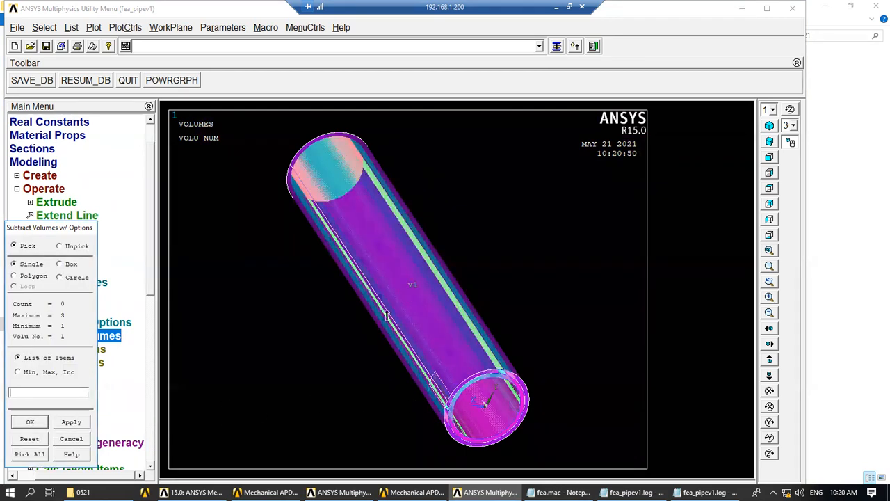
drag(313, 187, 498, 395)
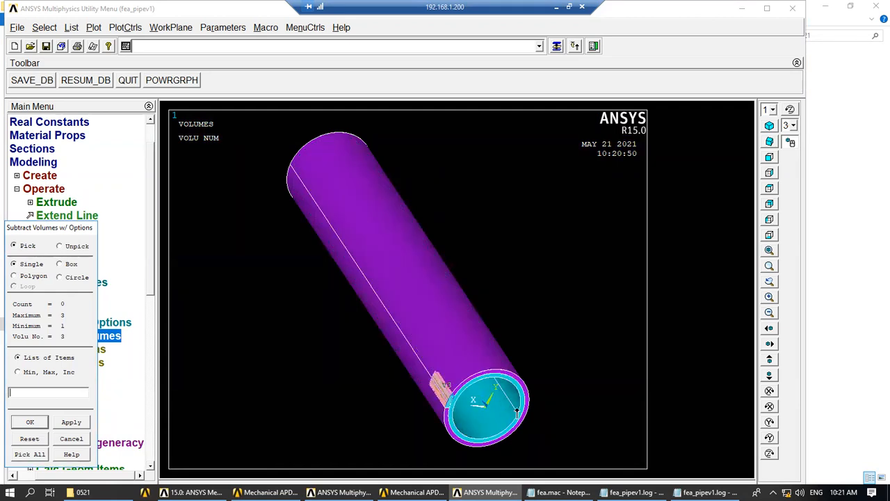
drag(487, 367, 366, 265)
drag(455, 353, 475, 380)
drag(409, 368, 398, 315)
drag(475, 326, 507, 373)
click(39, 423)
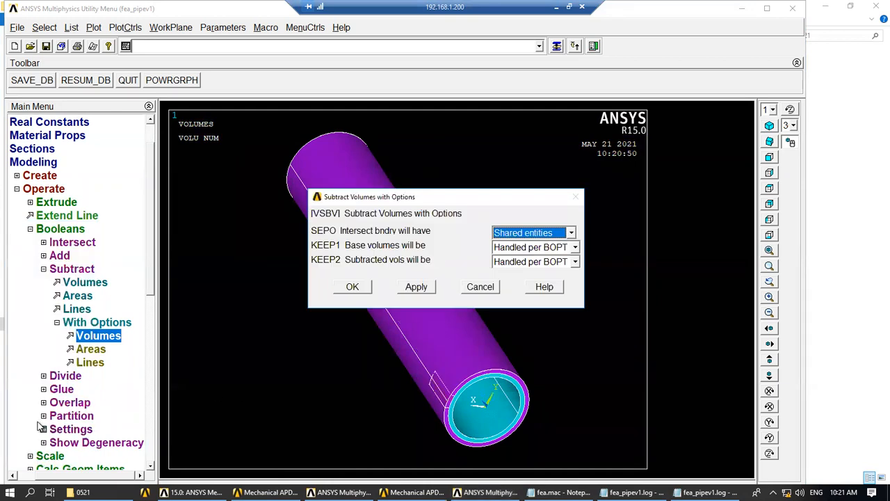
Step: Try to run the subtraction with shared entities at the boundary, base volumes Deleted and subtracted volumes Kept
click(576, 246)
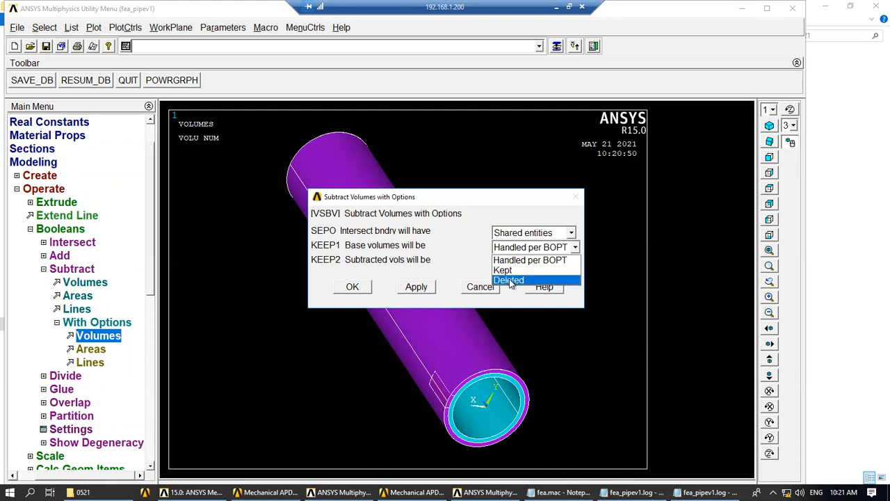
click(466, 245)
click(518, 250)
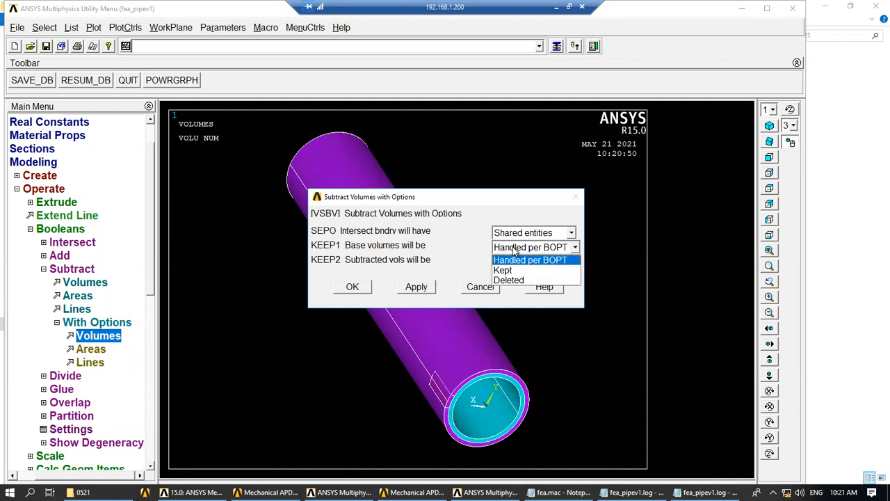
click(513, 280)
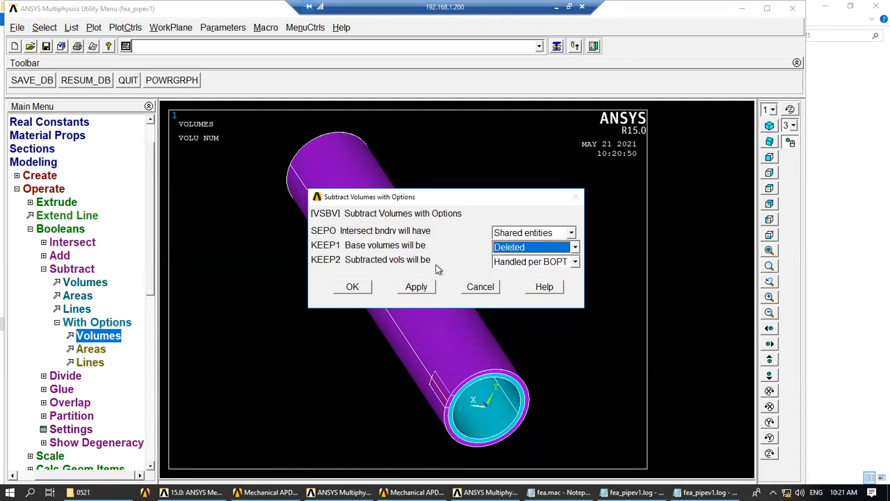
click(530, 267)
click(518, 283)
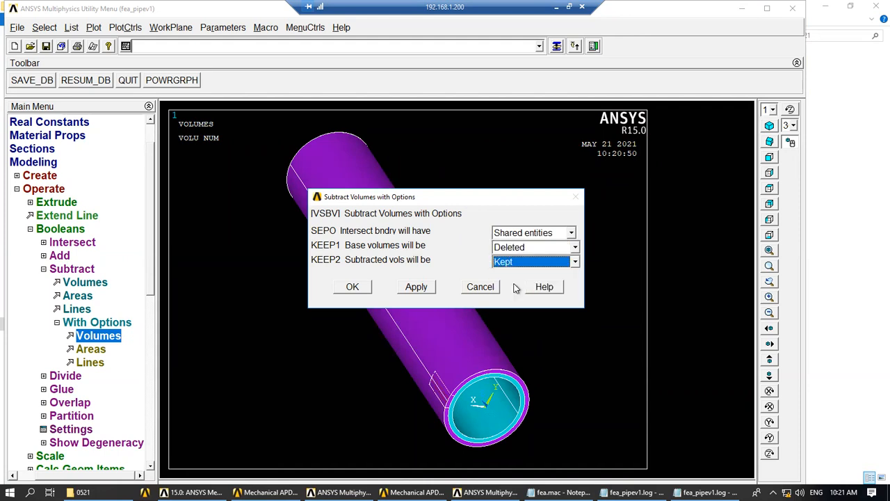
click(360, 288)
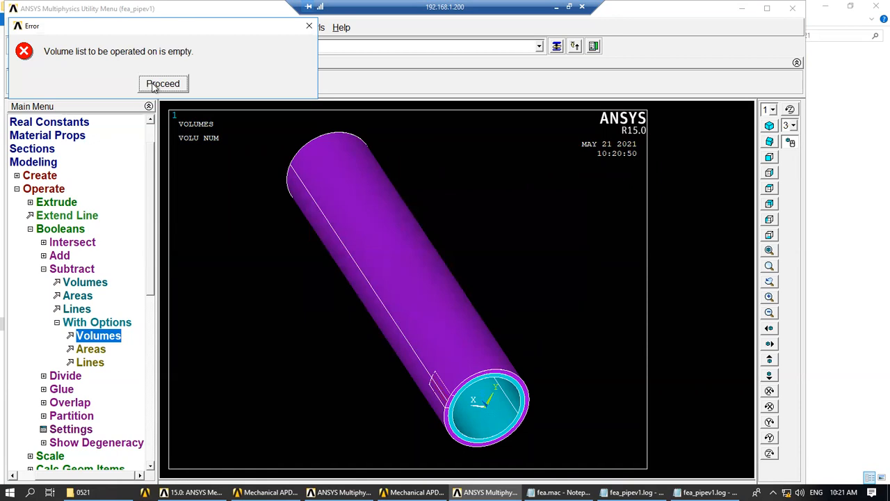
click(158, 86)
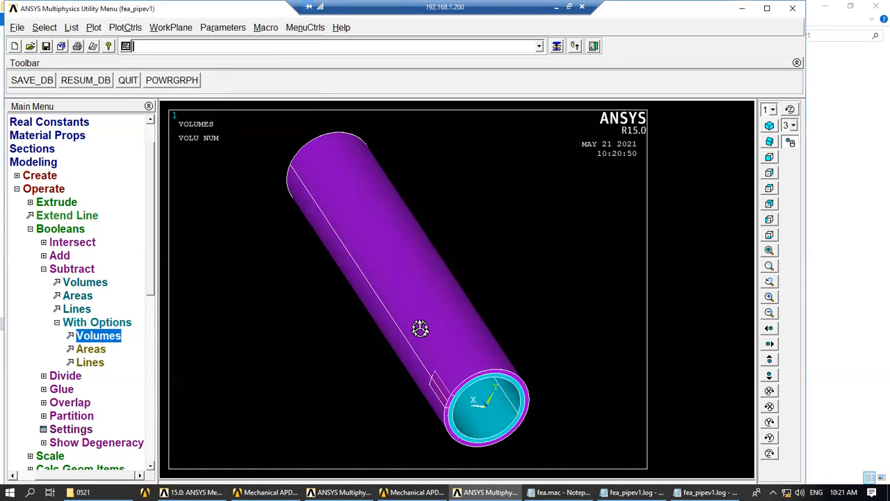
Step: List all selected volumes to check which ones exist, and close the list
click(73, 30)
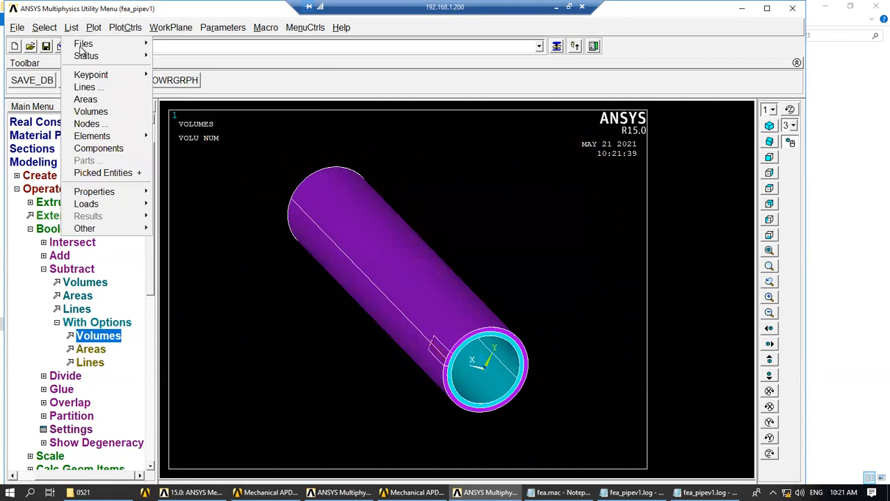
click(96, 112)
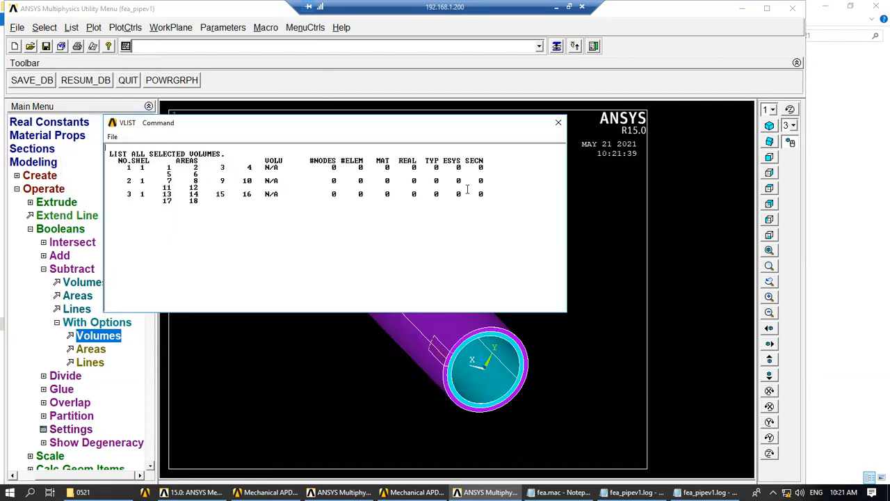
click(558, 122)
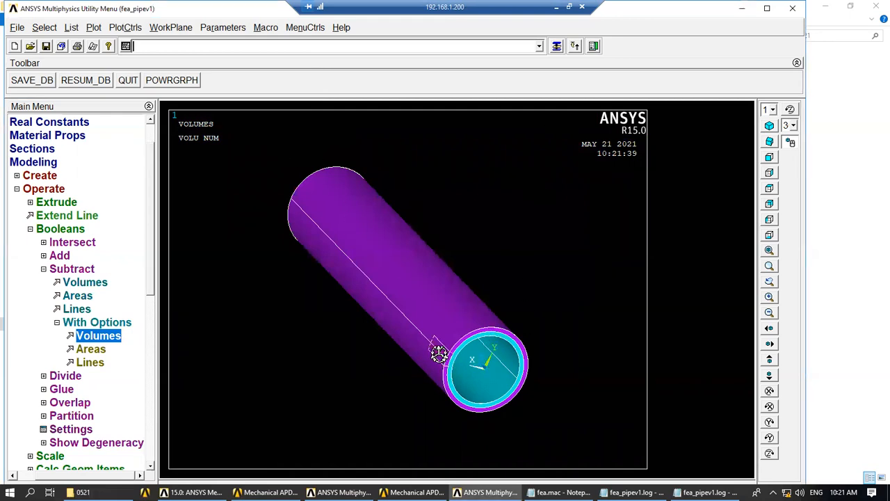
click(106, 338)
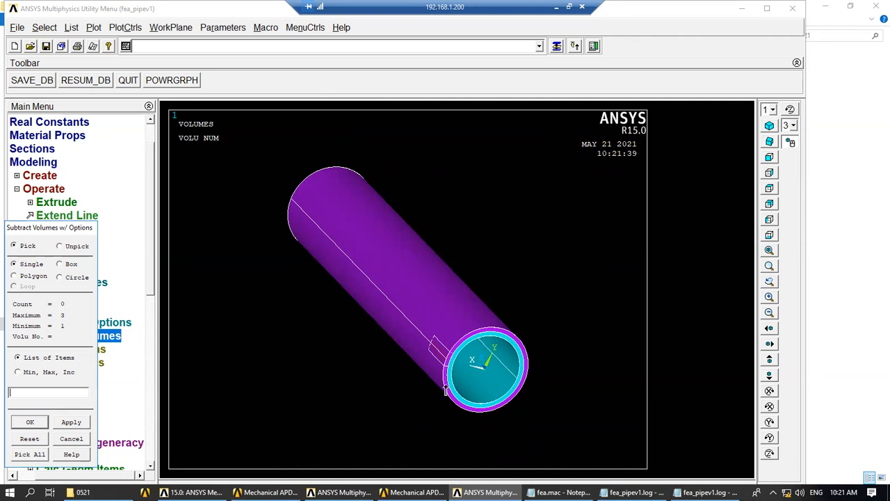
click(417, 302)
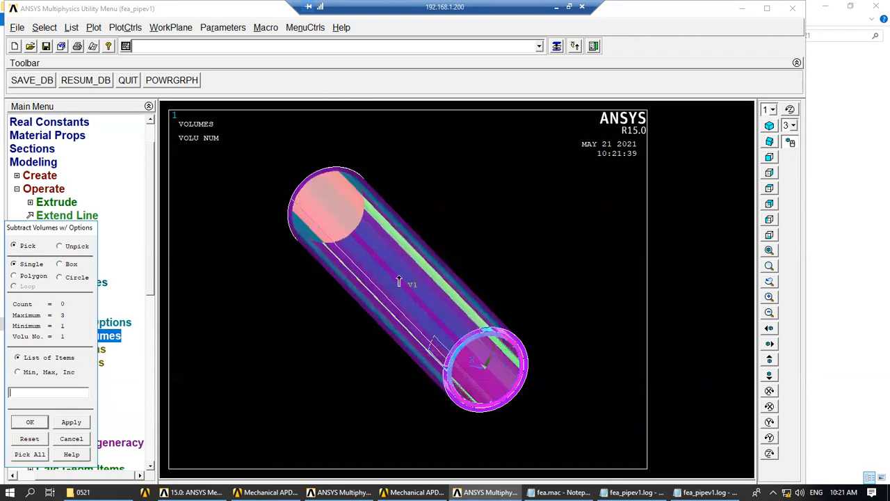
drag(306, 217, 504, 367)
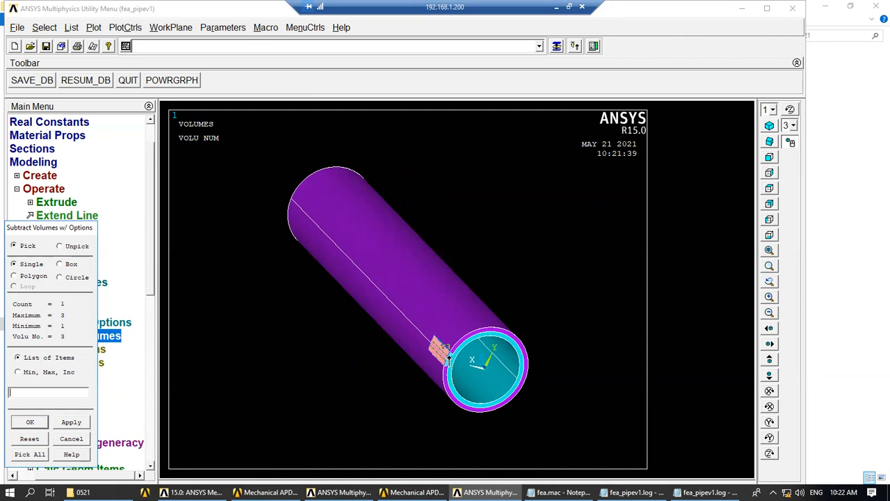
right_click(446, 346)
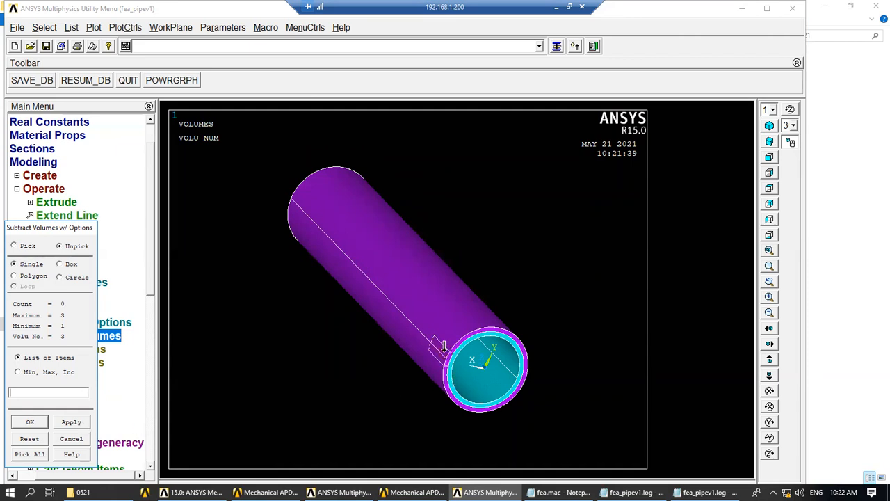
Step: Reapply the plot numbering with volume numbers on, shown with colors and numbers, and replot the pipe
click(126, 29)
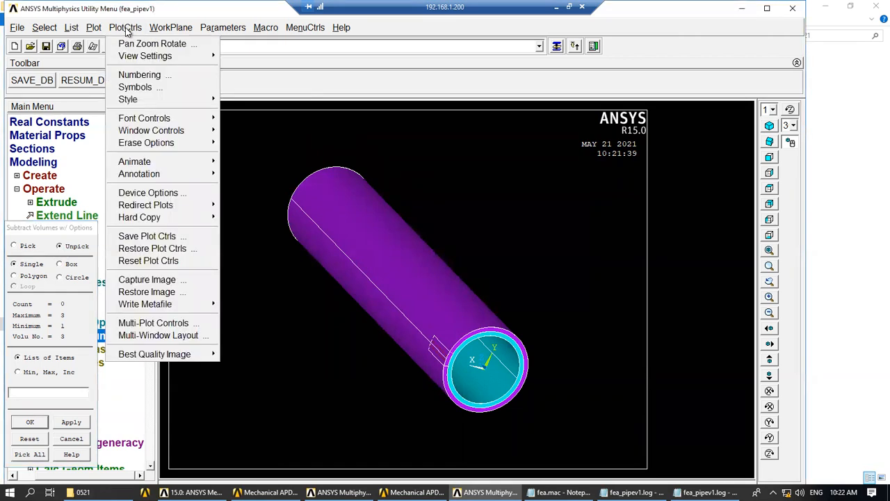
click(148, 76)
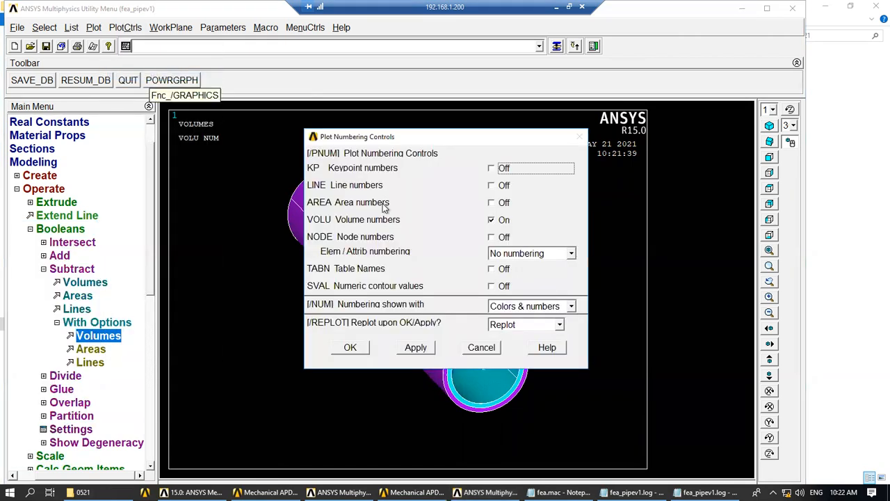
click(351, 348)
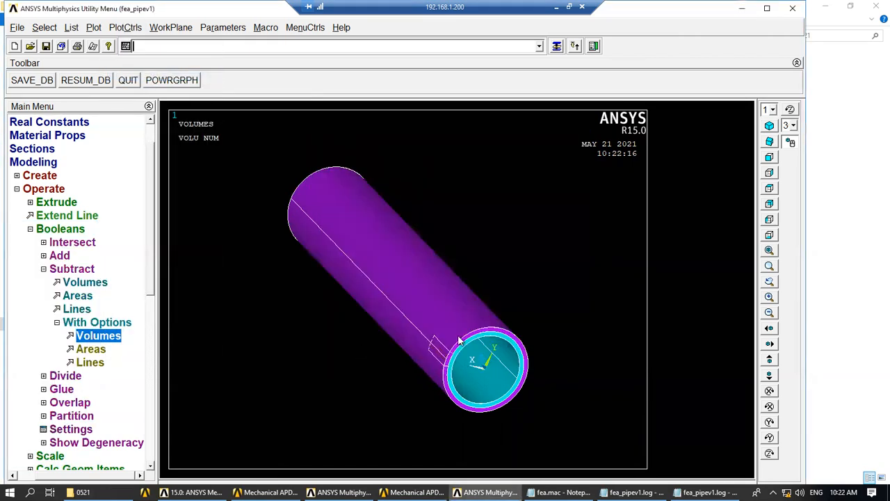
ctrl+right_drag(561, 268, 547, 262)
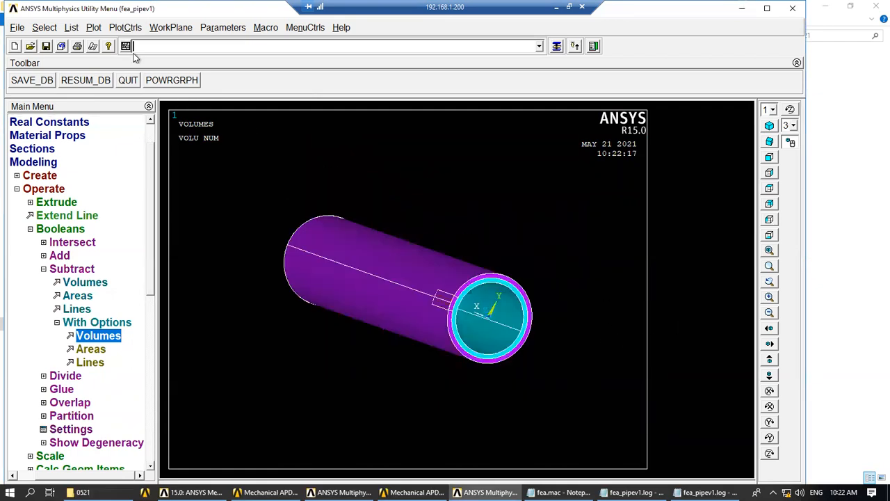
Step: Plot the volumes and examine a close-up of the pipe end where the partial cylinder sits
click(95, 29)
click(113, 99)
ctrl+right_drag(545, 338, 549, 325)
ctrl+right_drag(625, 344, 371, 323)
ctrl+right_drag(437, 342, 323, 379)
click(770, 281)
click(447, 311)
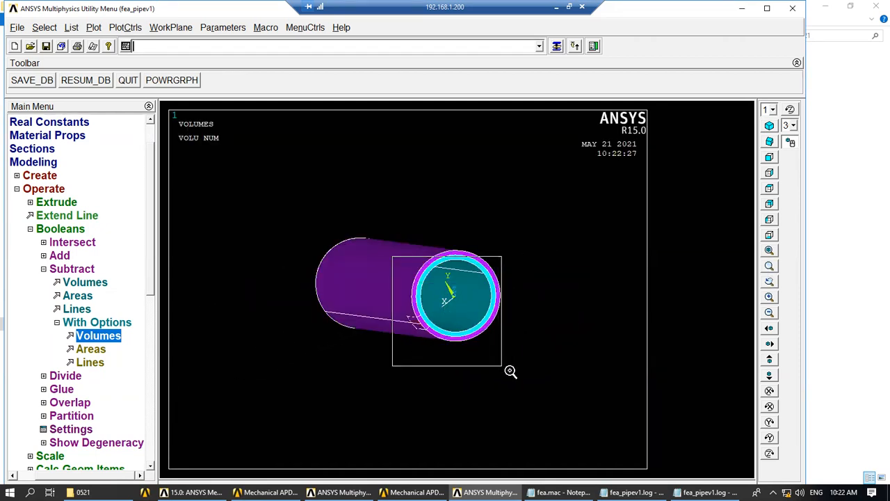
click(511, 372)
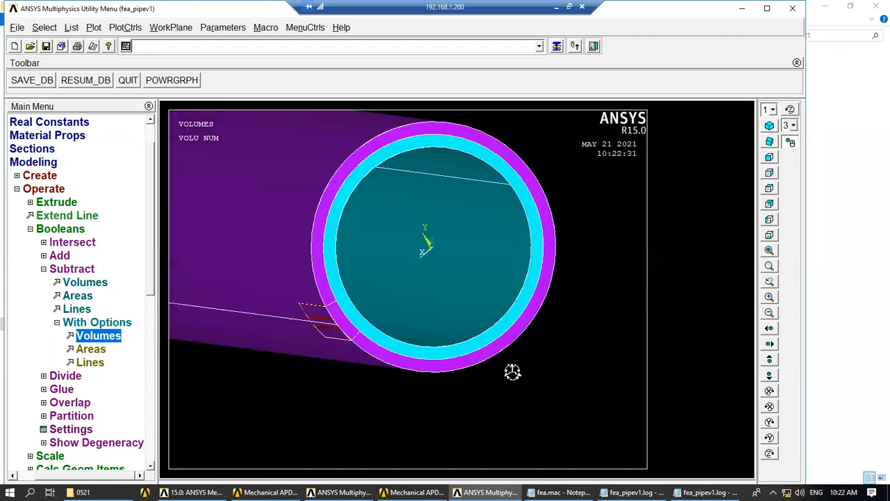
click(98, 335)
click(334, 329)
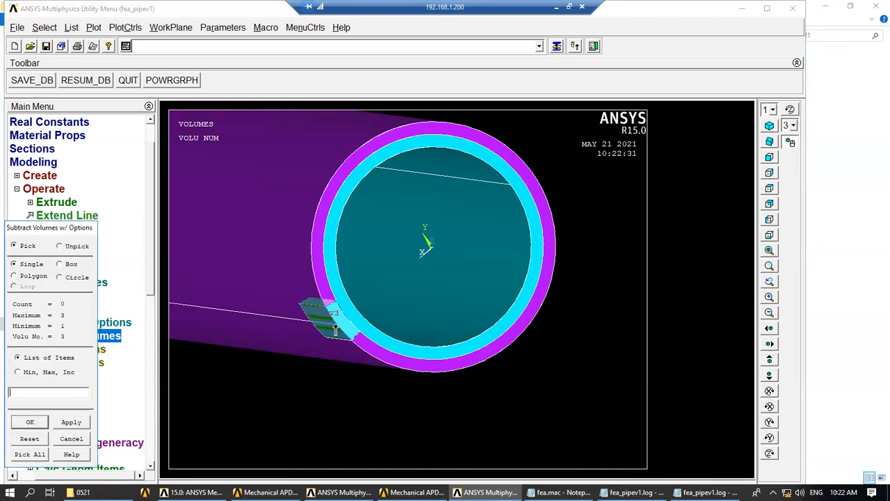
drag(370, 319, 426, 201)
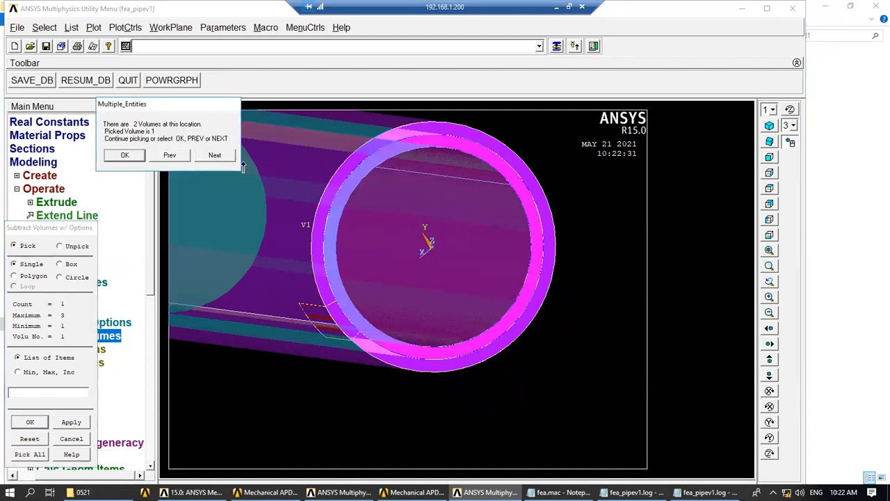
click(223, 157)
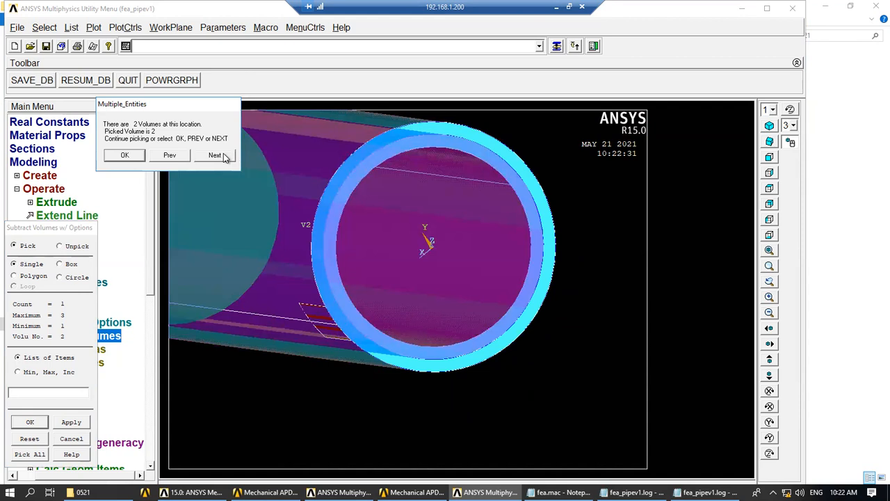
click(769, 157)
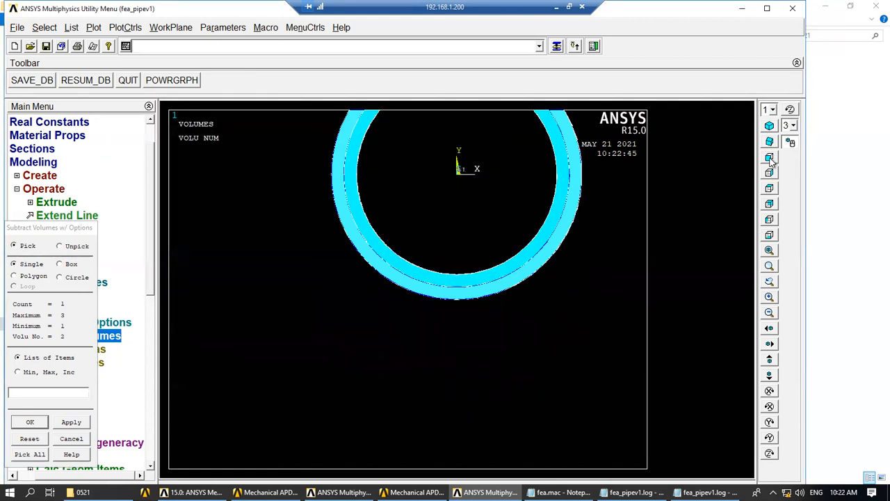
click(769, 250)
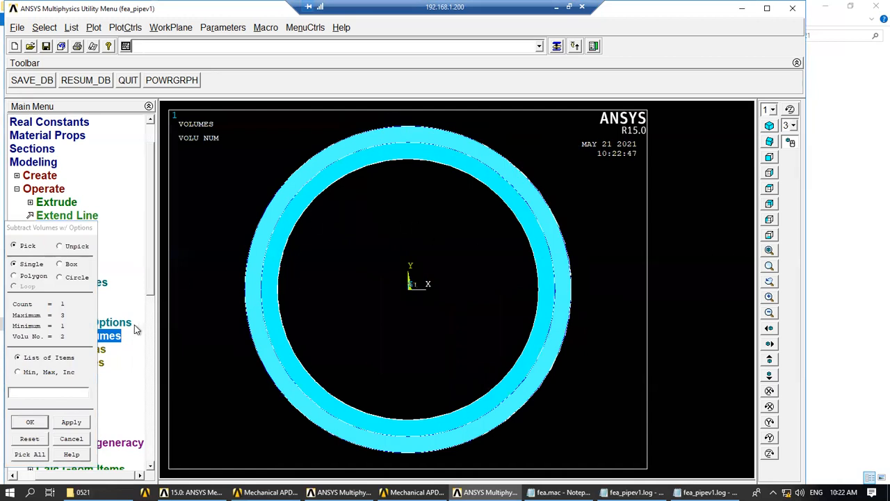
click(300, 233)
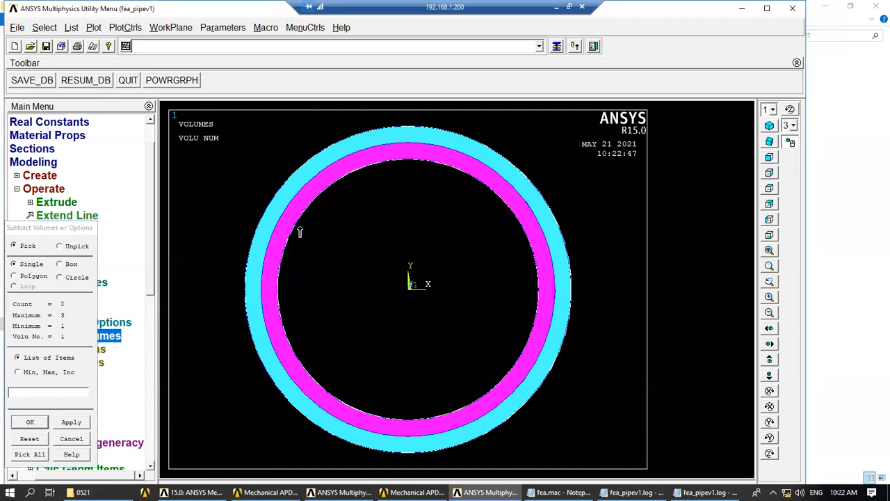
click(272, 209)
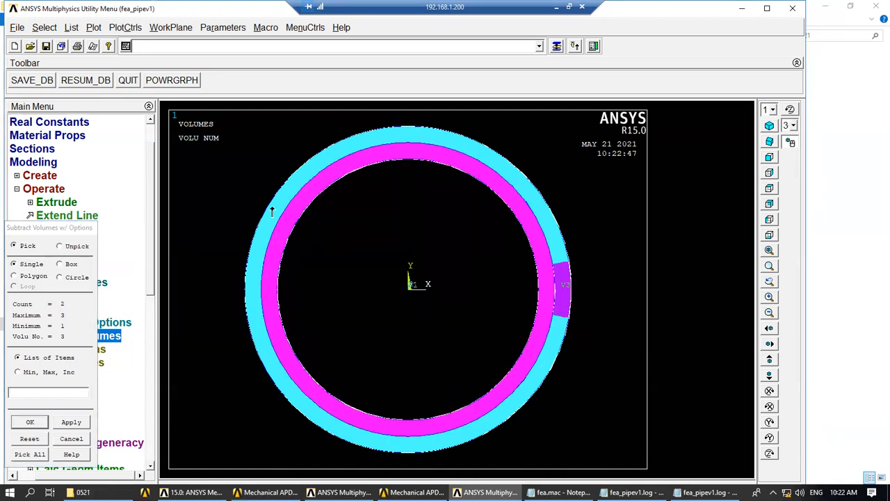
click(298, 200)
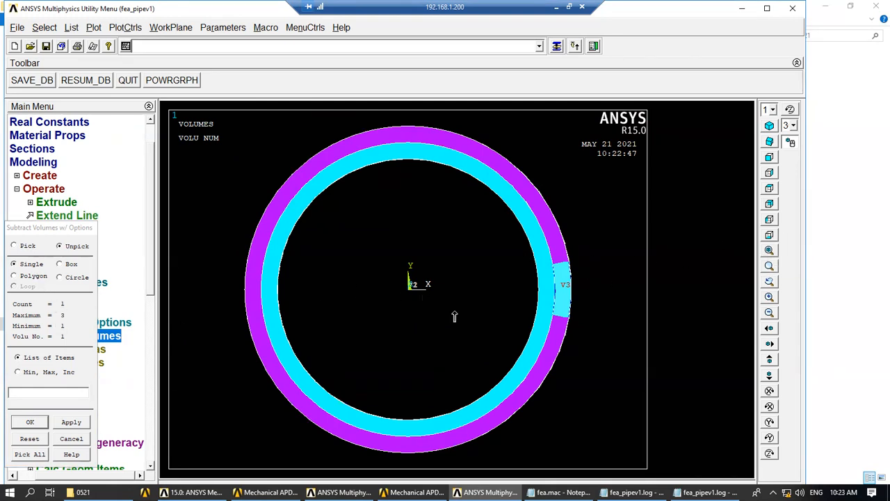
click(84, 436)
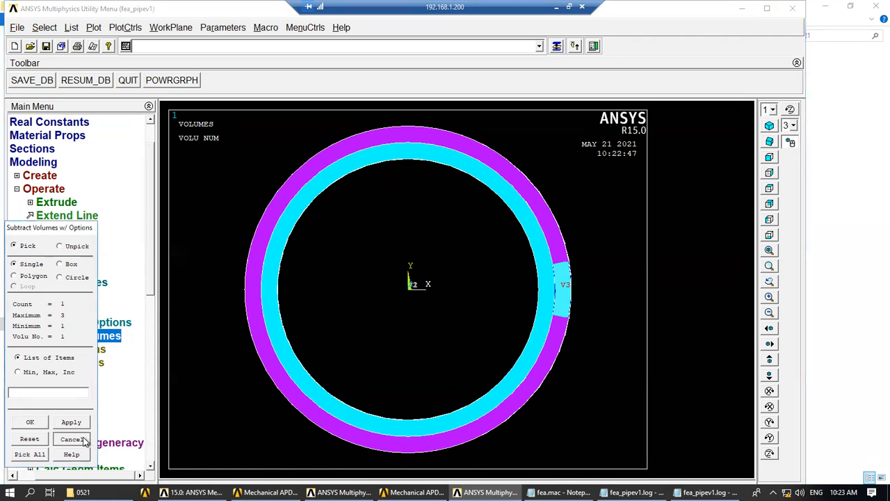
Step: Unselect volume 2, the outer pipe layer, by picking it, and inspect the remaining volumes
ctrl+right_drag(535, 334, 481, 341)
mouse_move(545, 339)
ctrl+right_down()
mouse_move(542, 332)
mouse_move(536, 352)
mouse_move(527, 332)
mouse_move(493, 327)
ctrl+right_up()
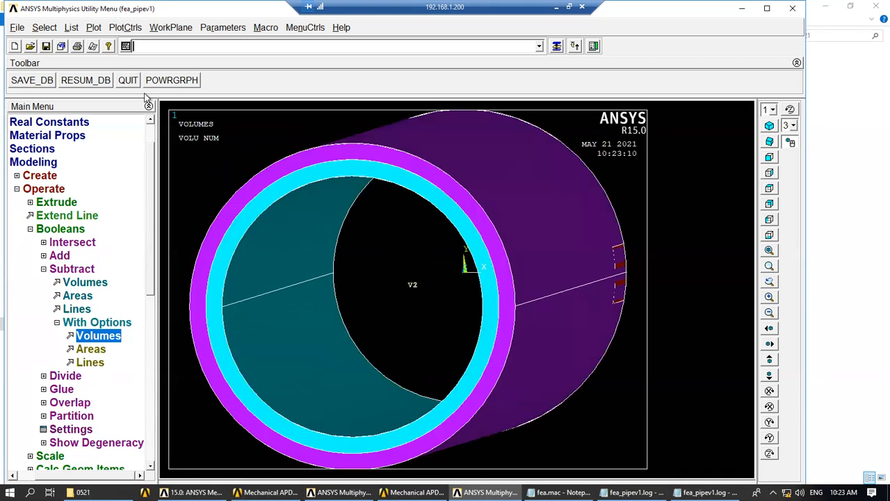
click(46, 28)
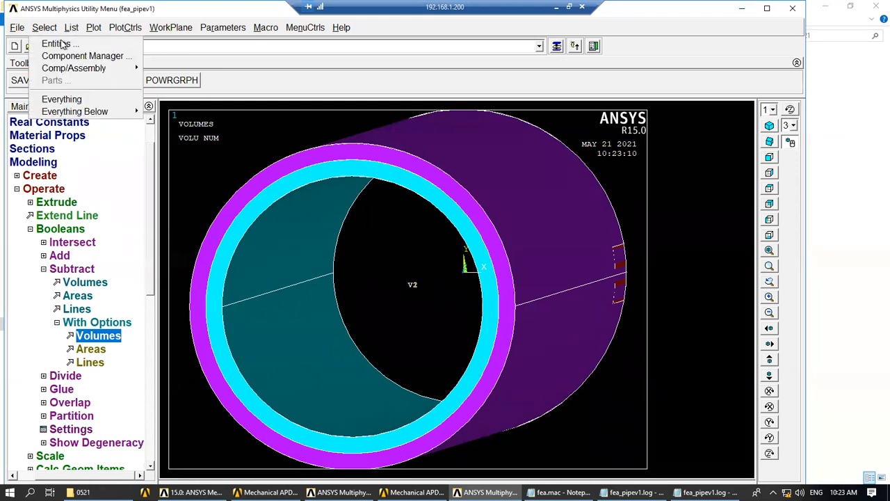
click(56, 39)
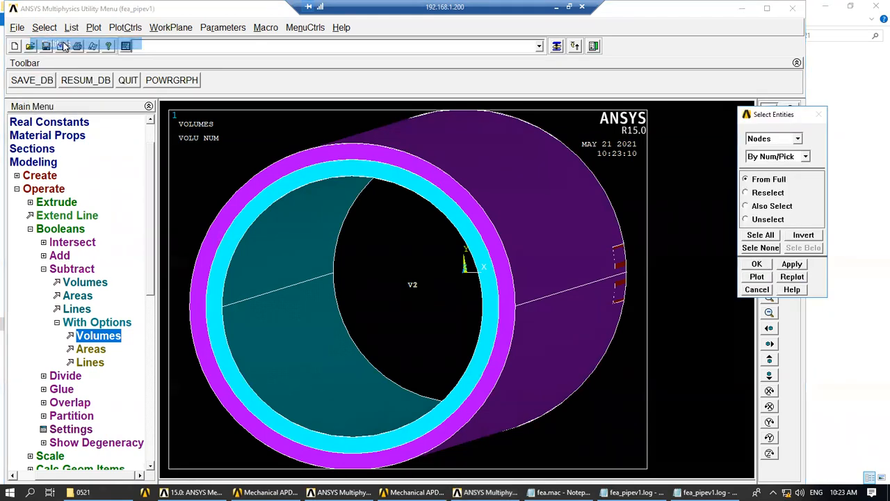
click(797, 139)
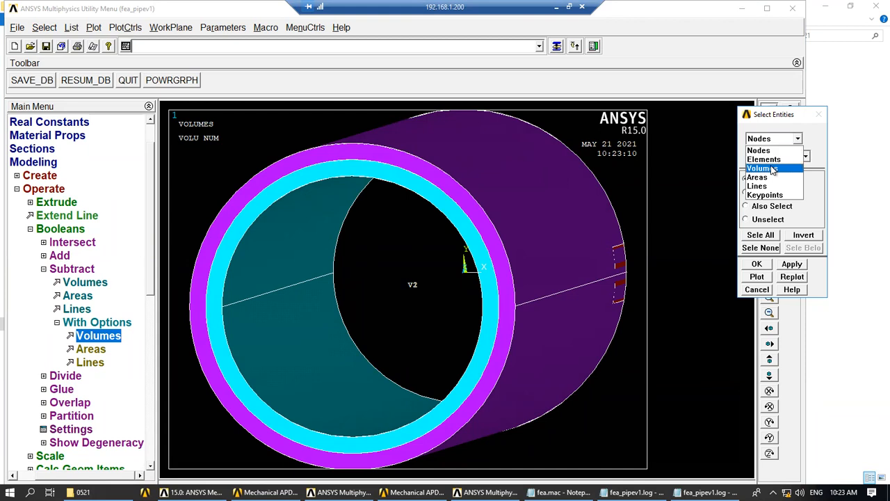
click(774, 165)
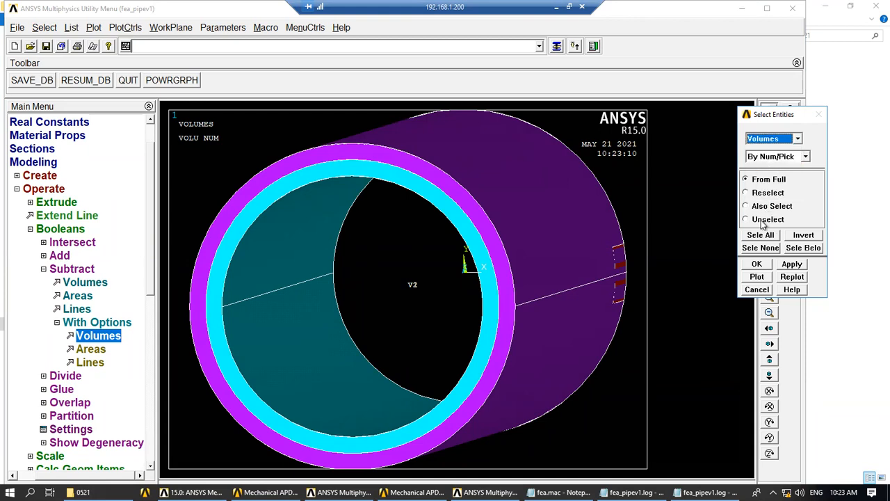
click(762, 221)
click(757, 264)
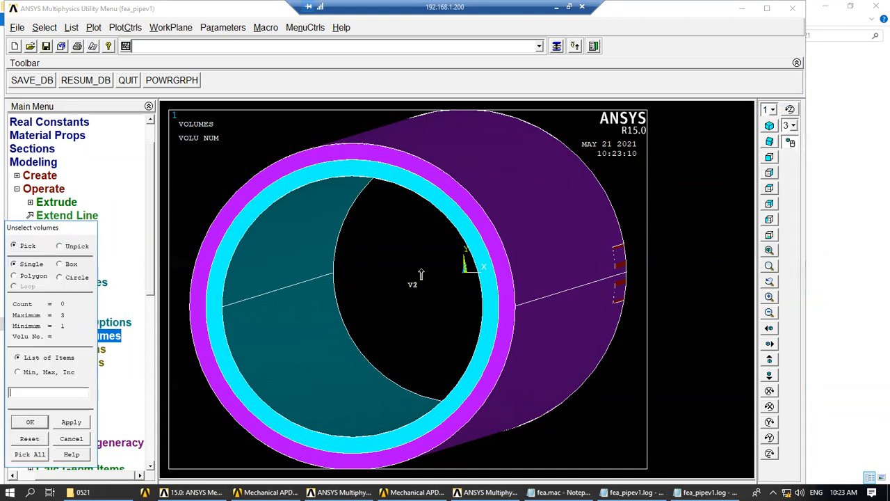
click(333, 187)
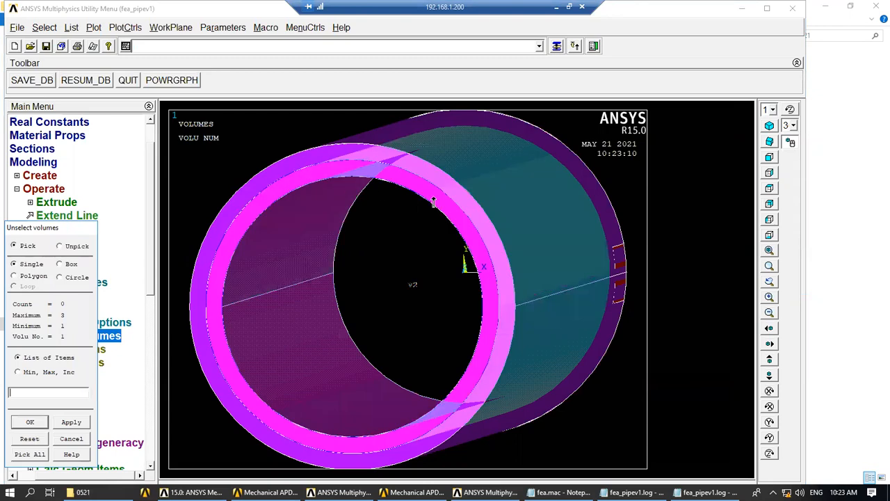
click(444, 226)
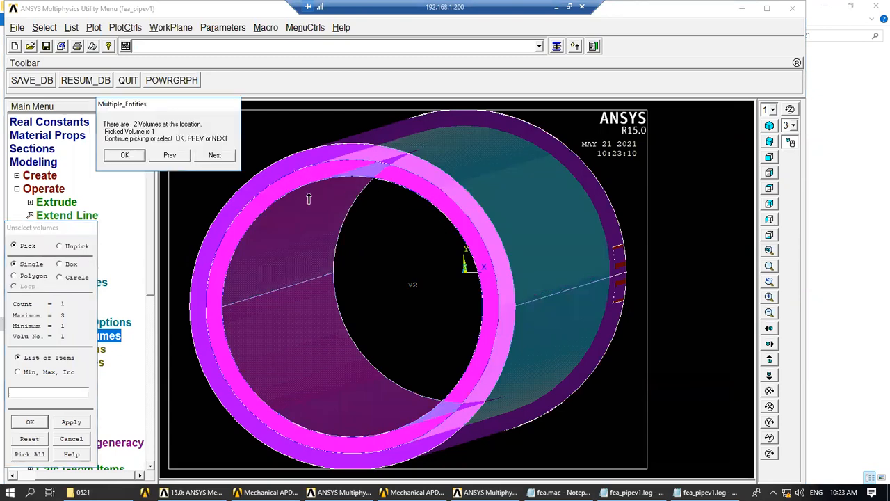
click(229, 157)
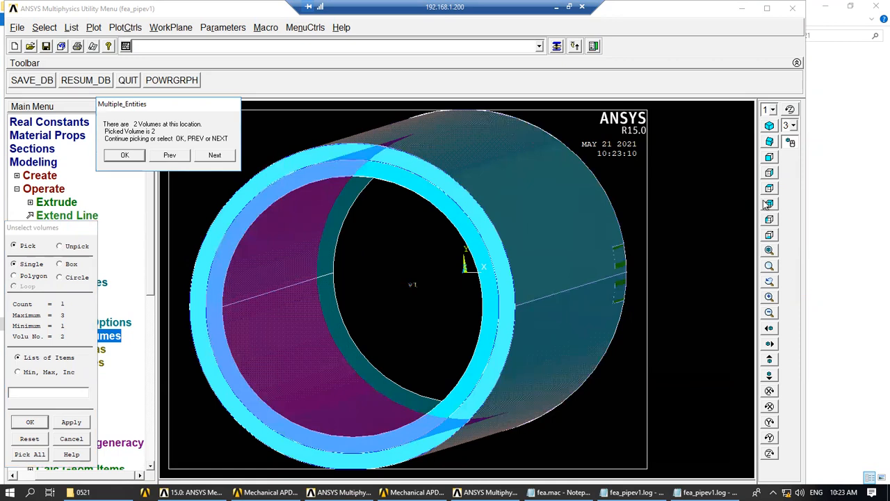
click(771, 159)
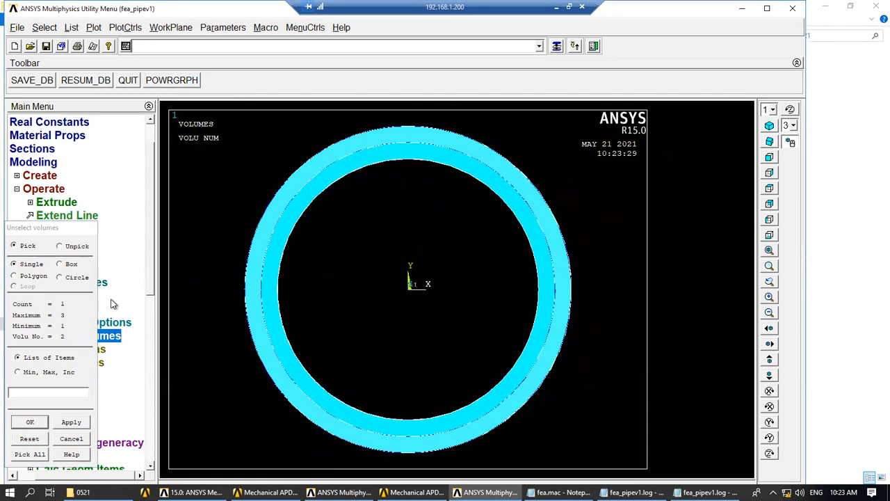
click(30, 423)
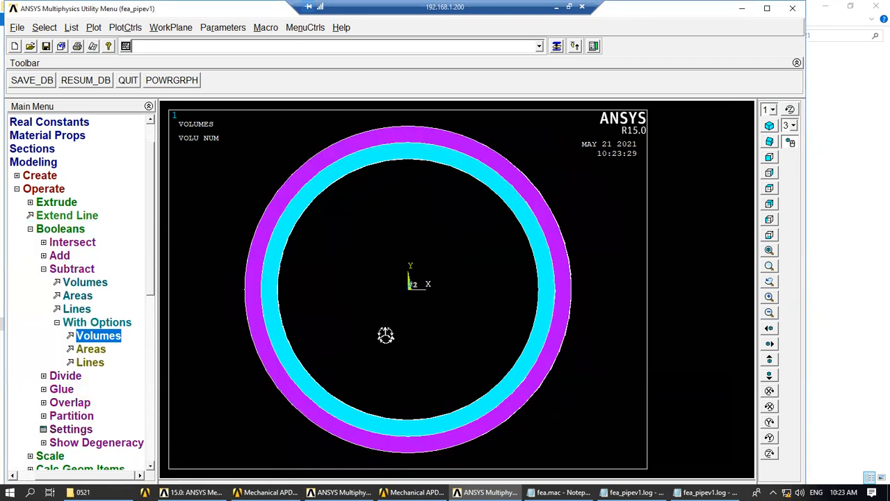
ctrl+right_drag(476, 324, 495, 328)
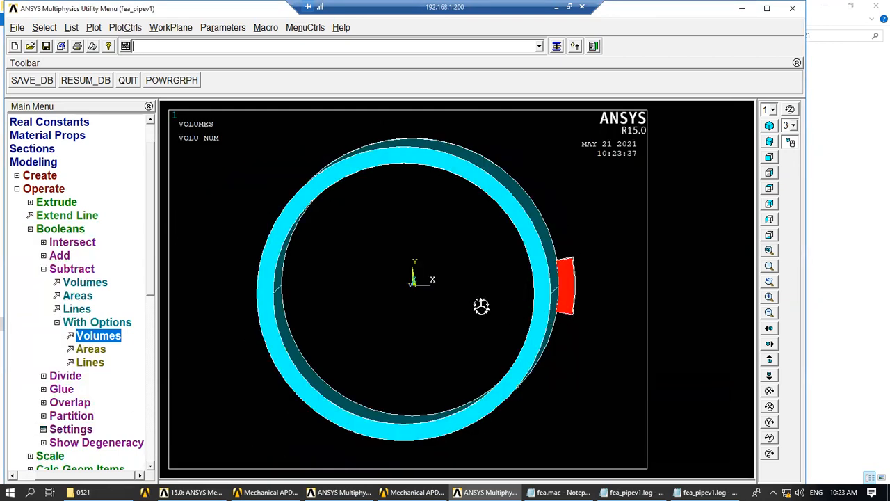
Step: Select everything again and unselect volume 1, the inner pipe layer, by picking it
click(44, 27)
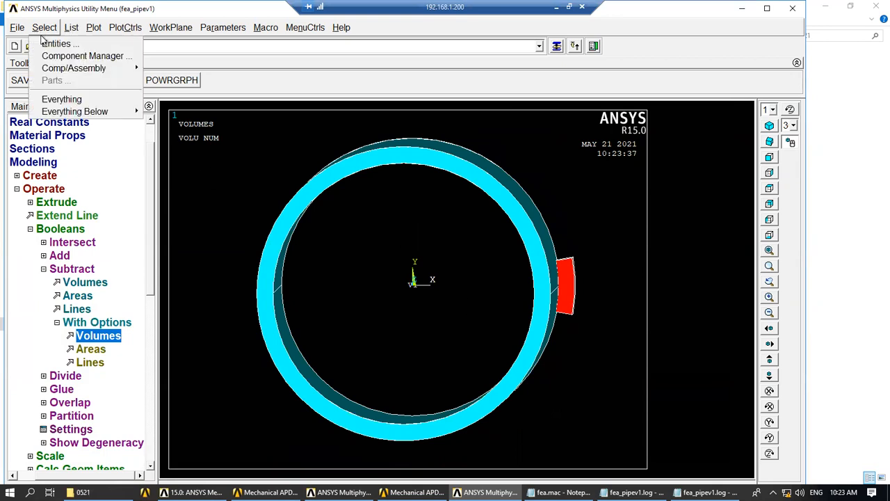
click(73, 99)
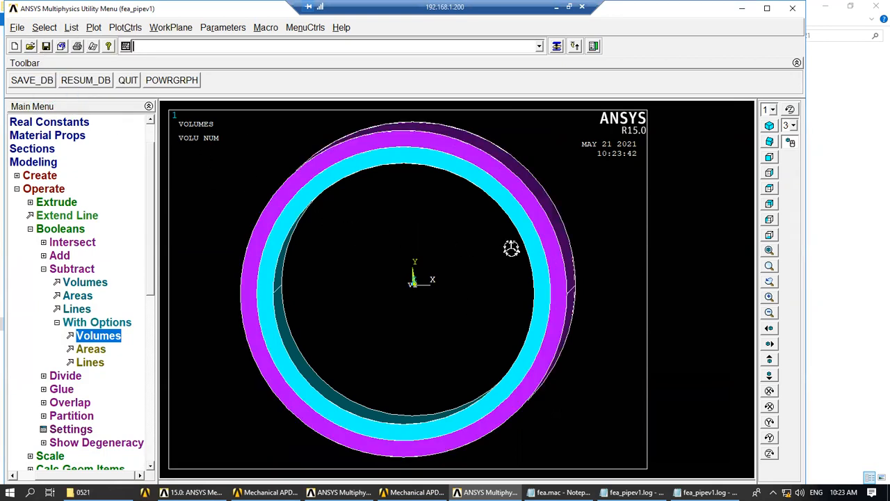
click(44, 27)
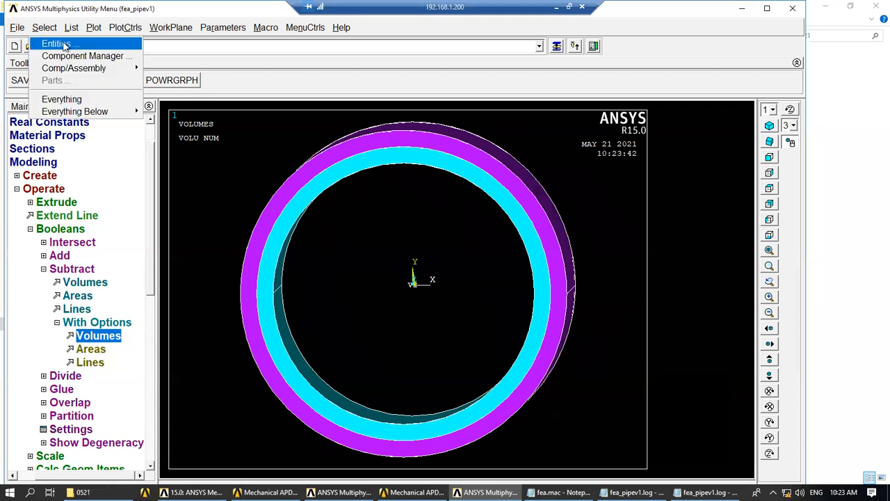
click(50, 38)
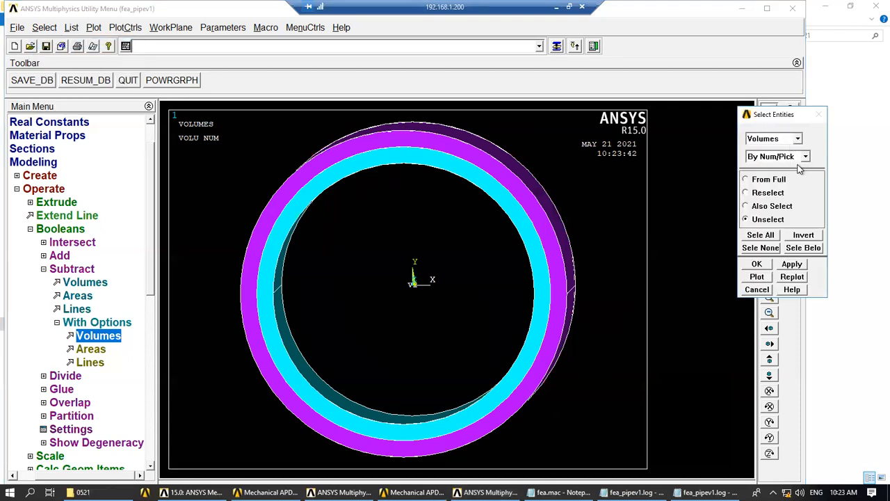
click(765, 266)
click(566, 285)
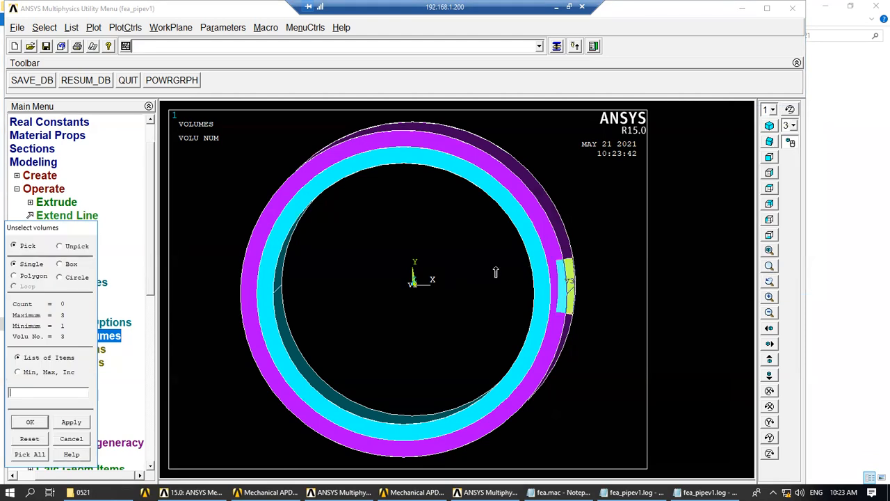
click(450, 253)
click(215, 157)
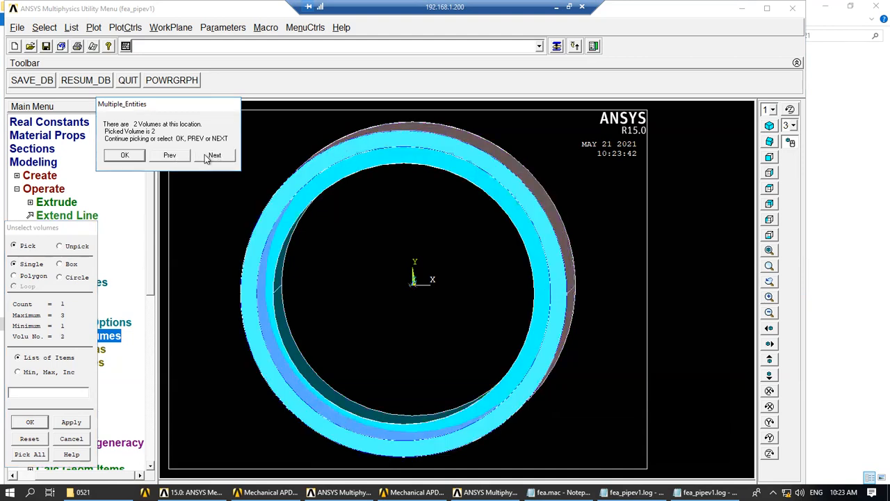
click(166, 157)
click(124, 156)
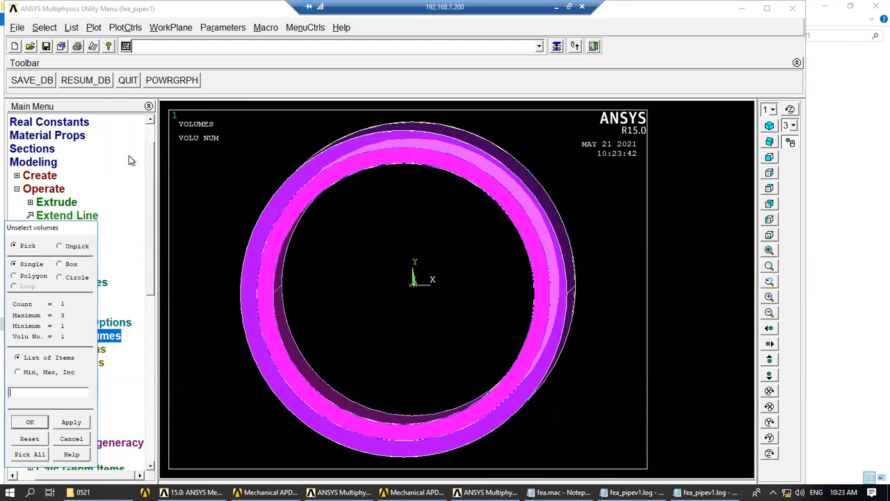
click(31, 423)
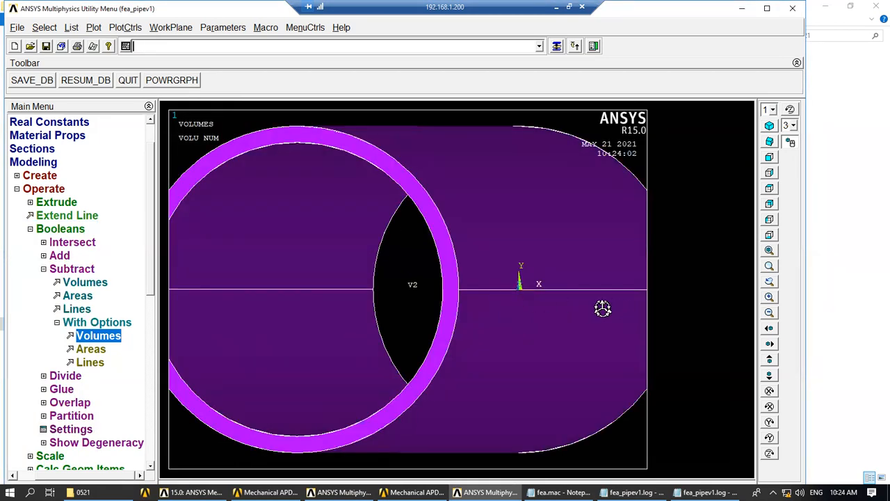
Step: Try to subtract the outer pipe volume from the small block volume, with shared entities, base volumes deleted and subtracted volumes kept
mouse_move(602, 308)
right_down()
mouse_move(354, 308)
mouse_move(537, 312)
mouse_move(468, 315)
right_up()
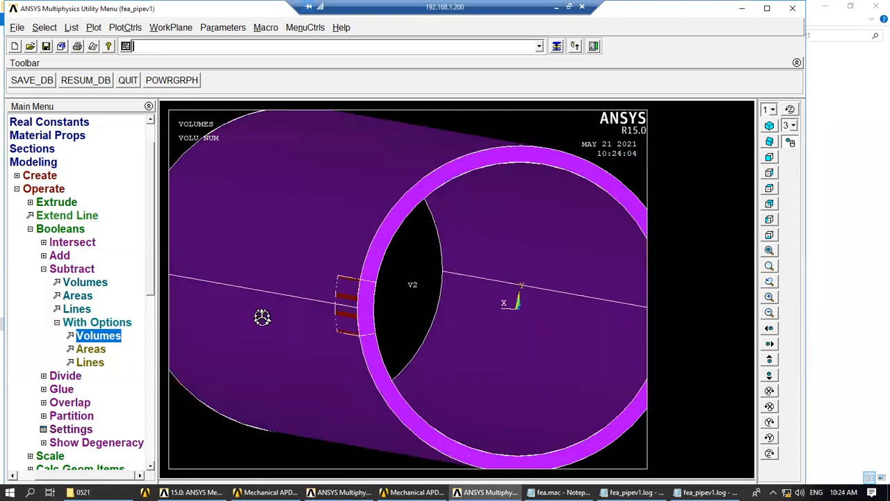
click(104, 337)
click(352, 317)
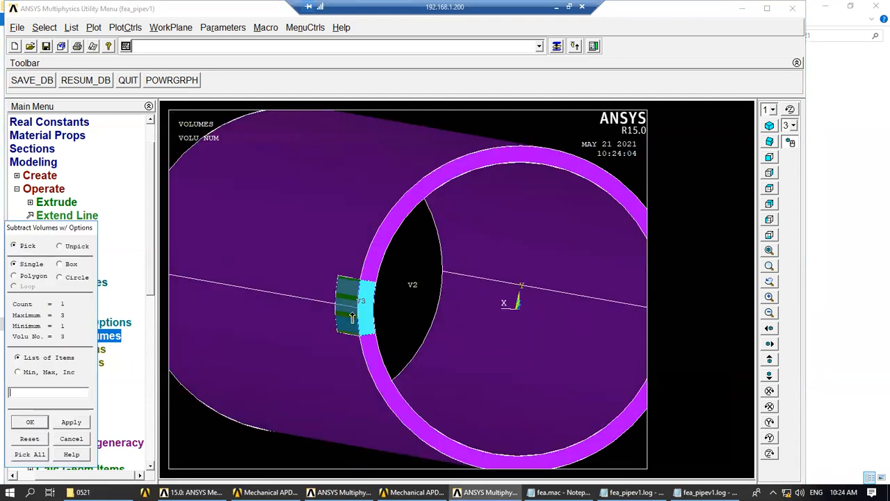
click(78, 422)
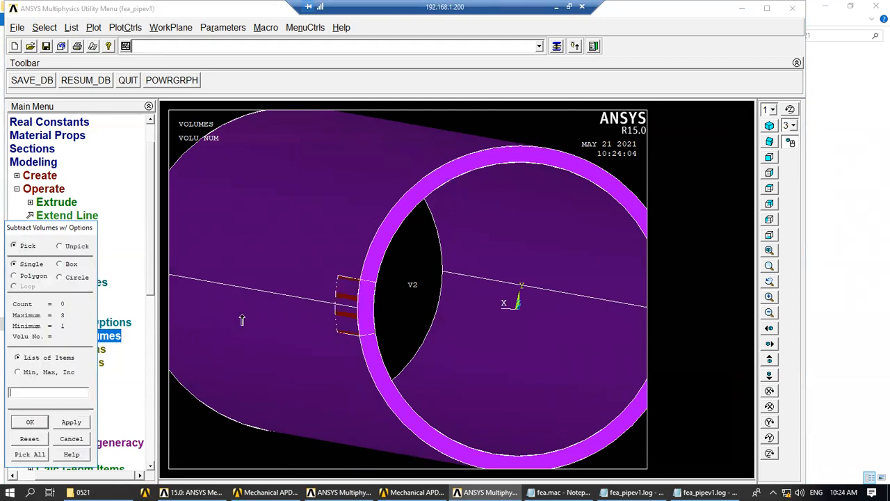
click(568, 177)
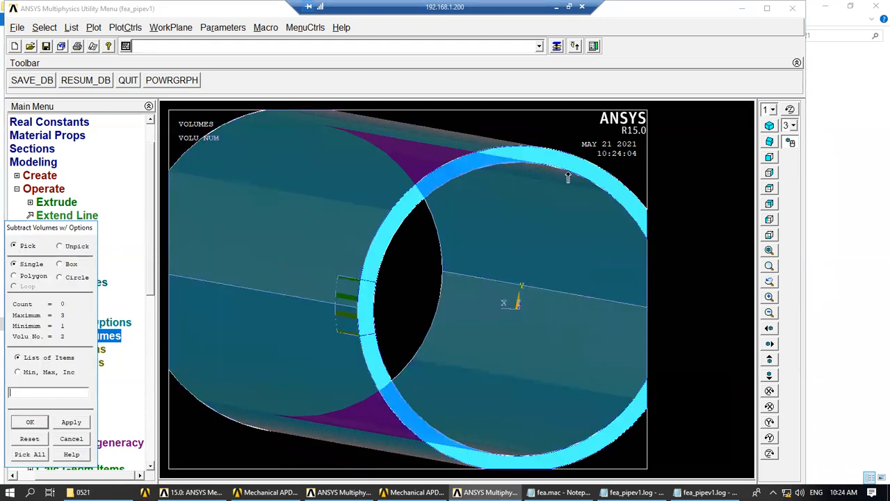
click(41, 423)
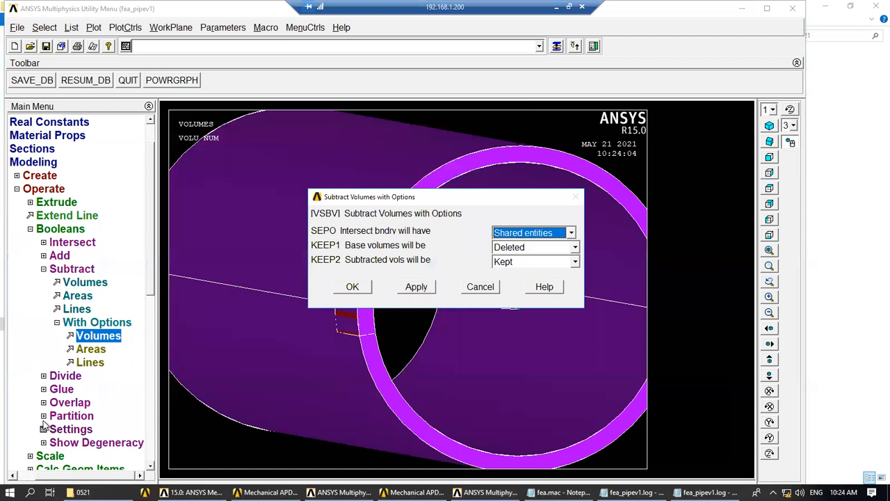
click(352, 287)
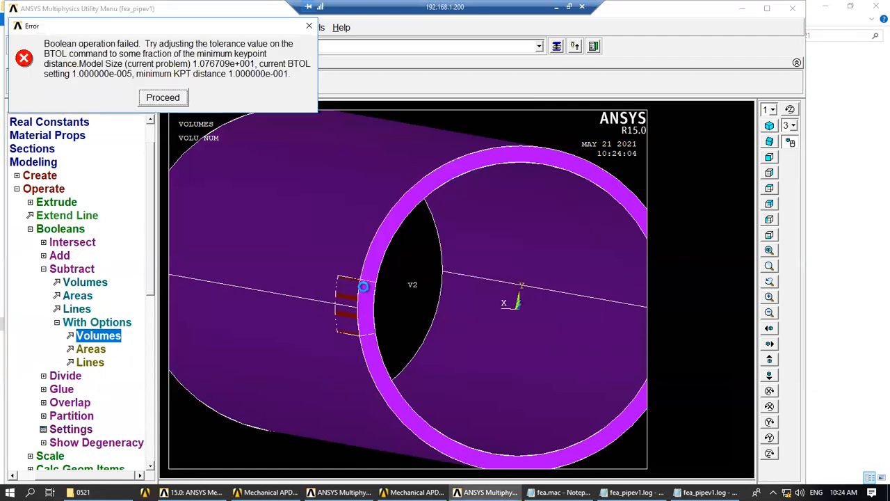
click(179, 102)
Step: Try to subtract the outer pipe from the small block again, with base volumes kept and subtracted volumes deleted
click(113, 339)
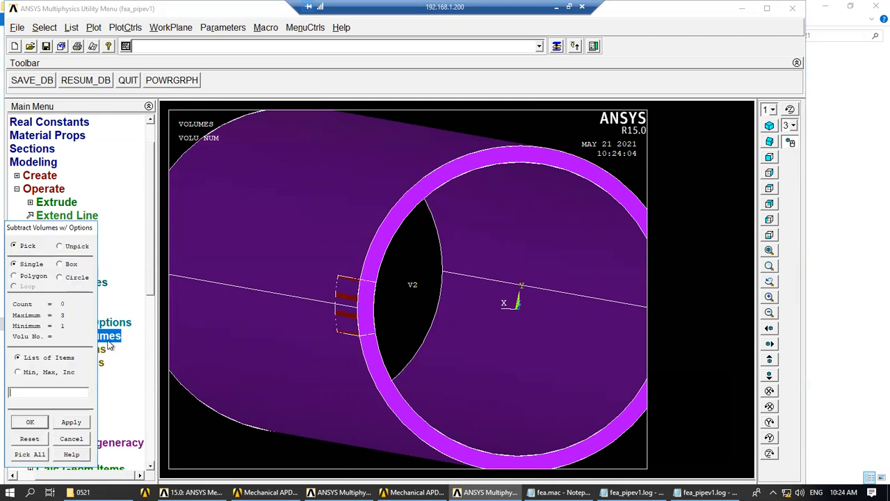
click(354, 306)
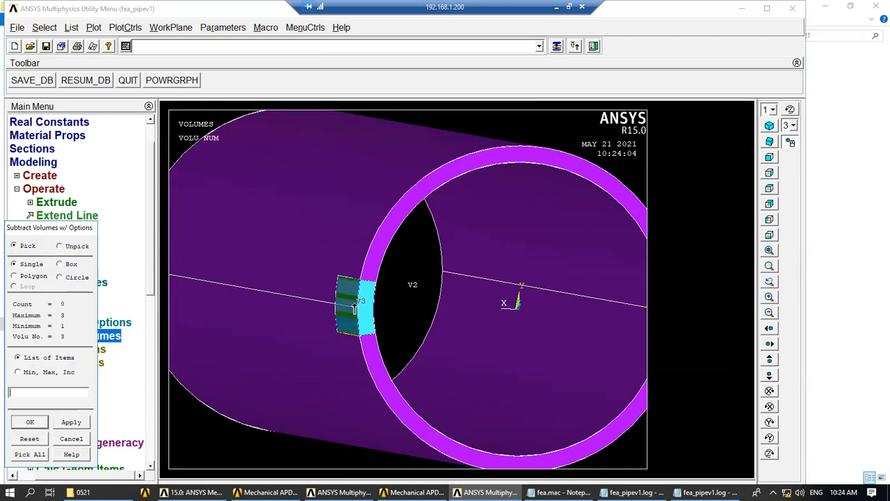
click(71, 422)
drag(226, 274, 544, 157)
click(247, 268)
click(36, 424)
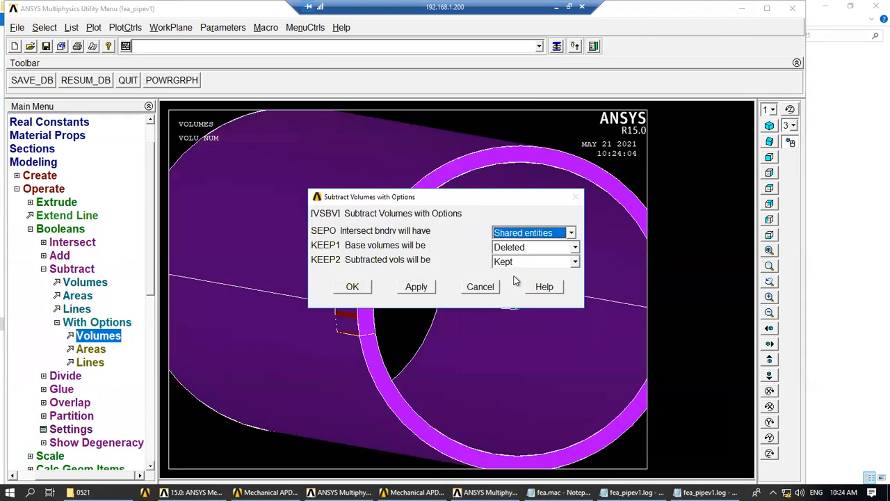
click(528, 249)
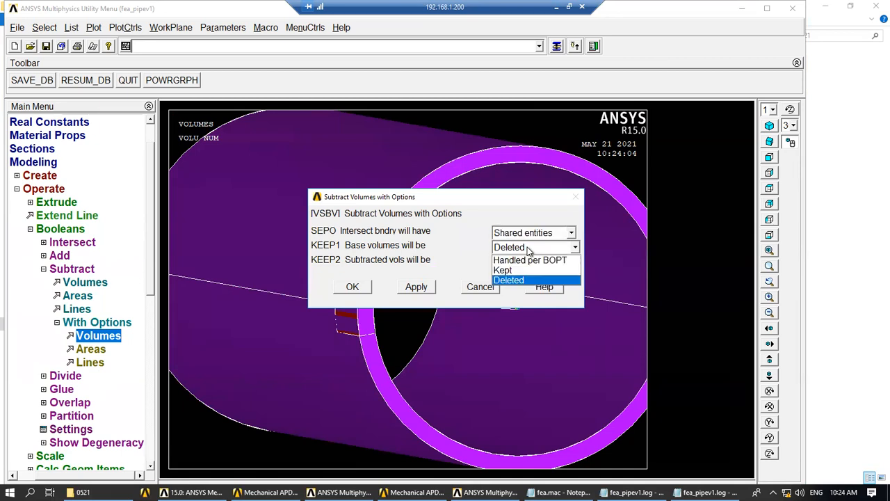
click(514, 271)
click(515, 263)
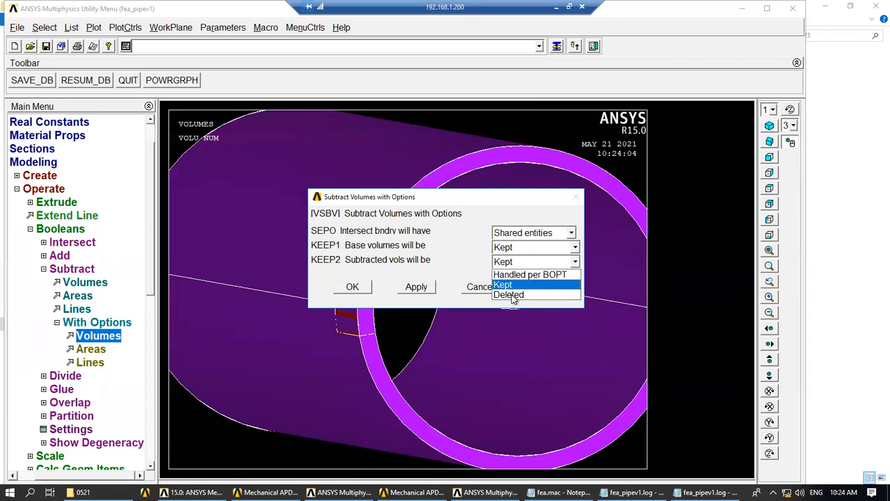
click(511, 294)
click(360, 286)
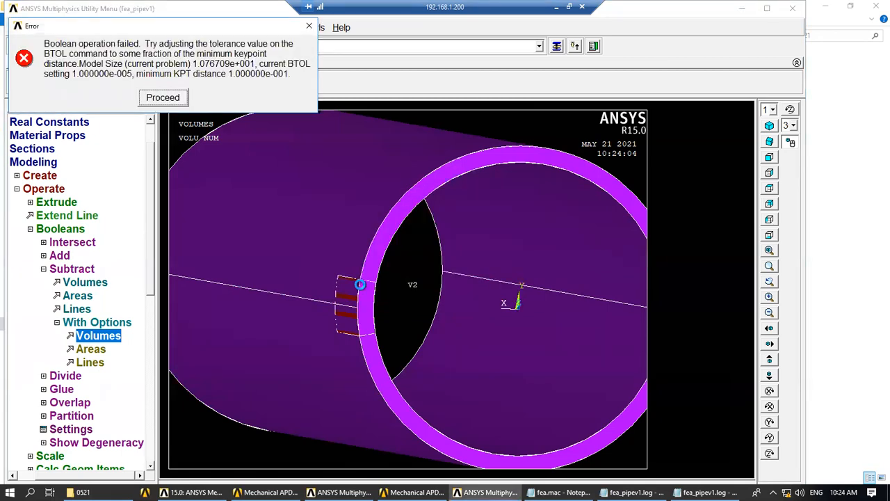
click(177, 97)
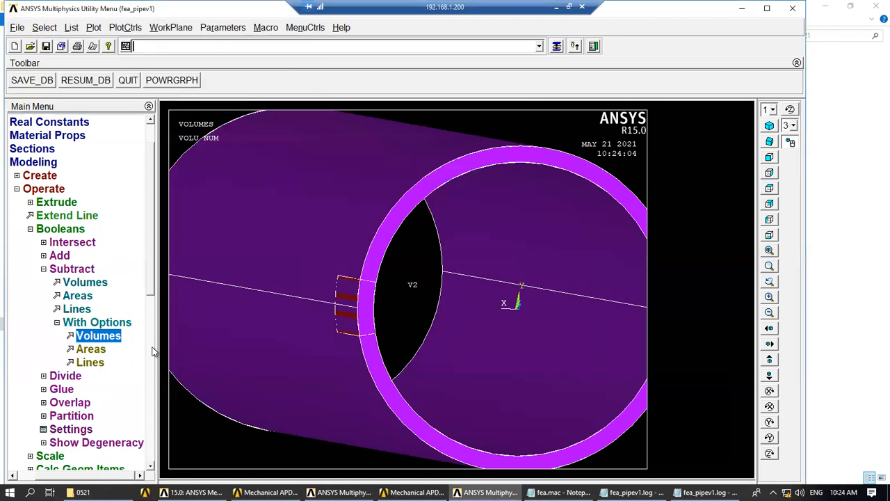
Step: Subtract the small block from the outer pipe volume, using shared entities, with base volumes deleted and subtracted volumes kept
click(110, 340)
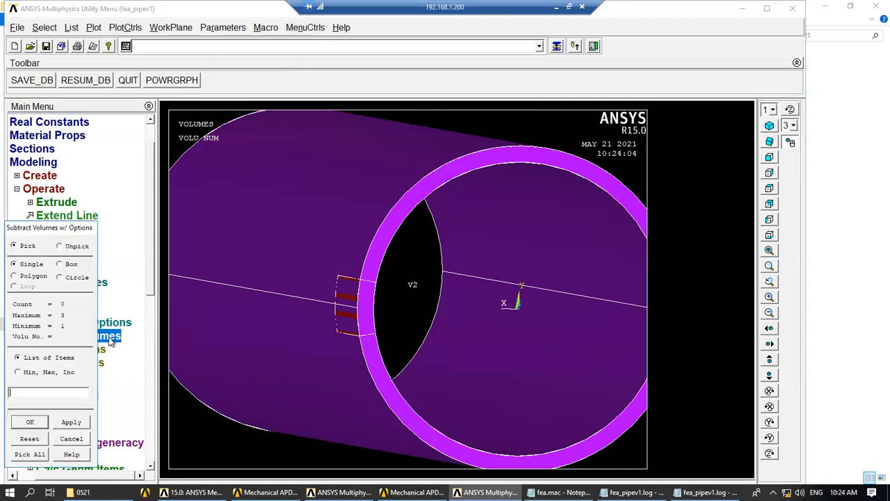
click(312, 256)
click(492, 165)
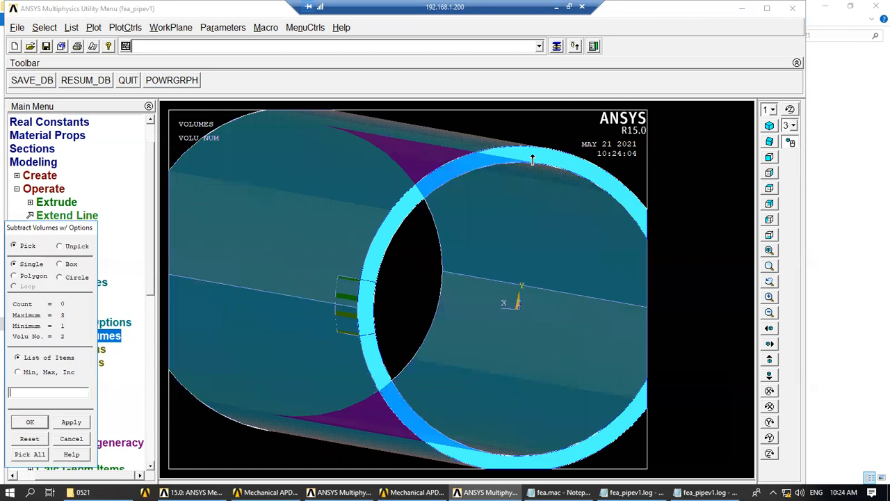
click(71, 421)
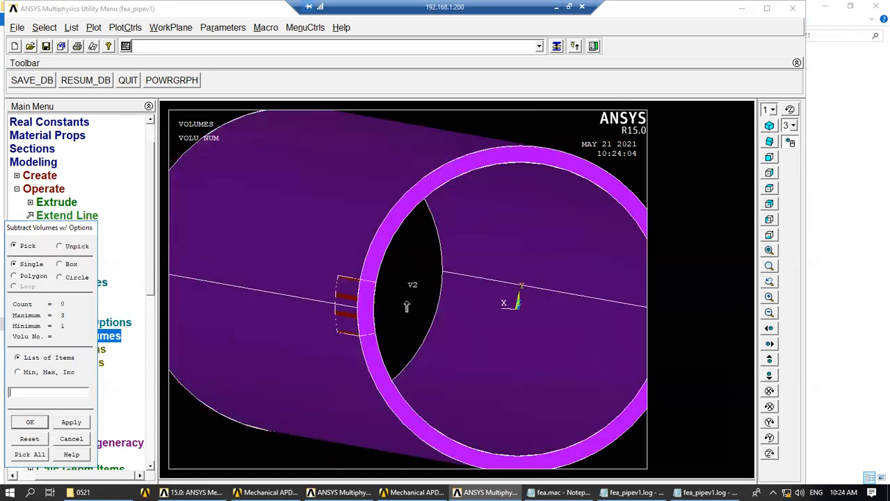
click(359, 310)
click(39, 422)
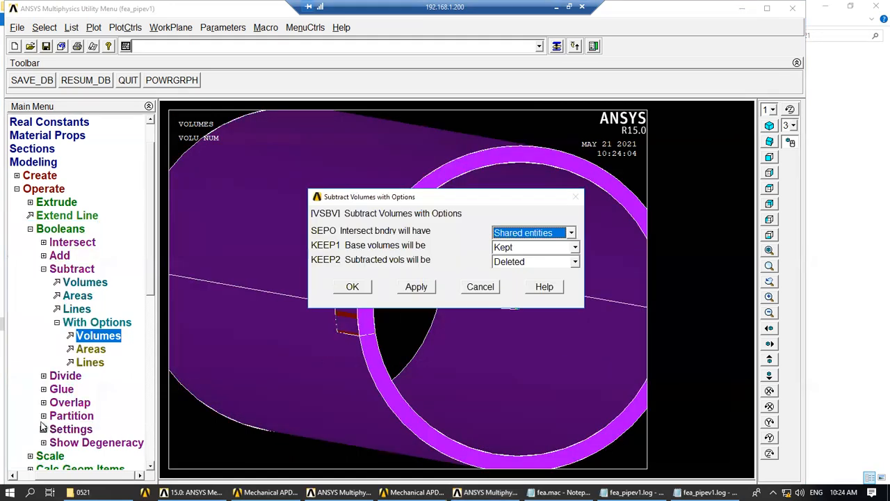
click(533, 250)
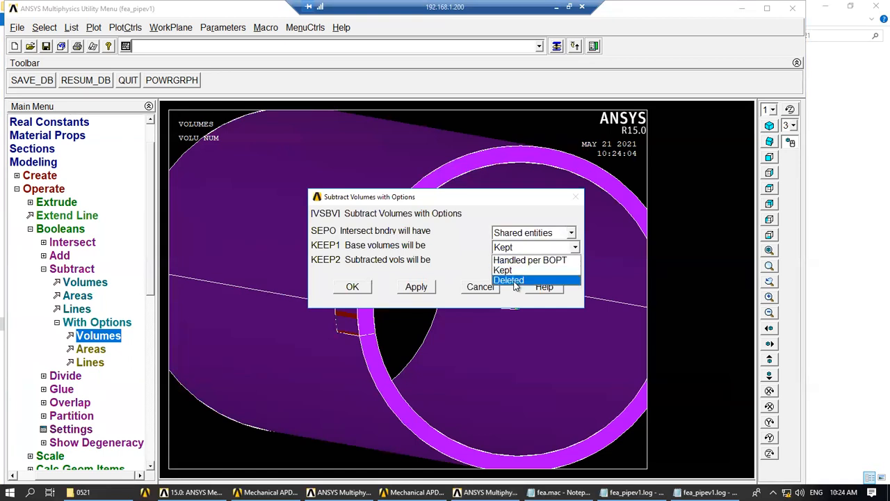
click(517, 281)
click(516, 262)
click(515, 292)
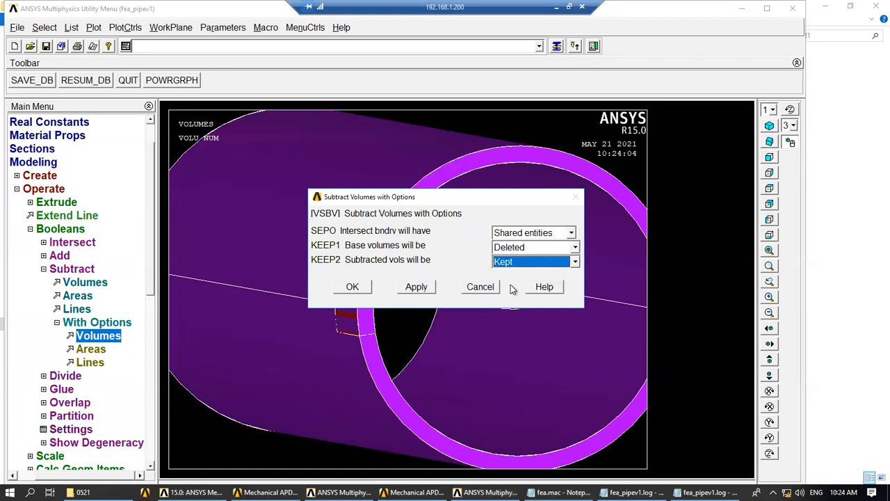
click(351, 287)
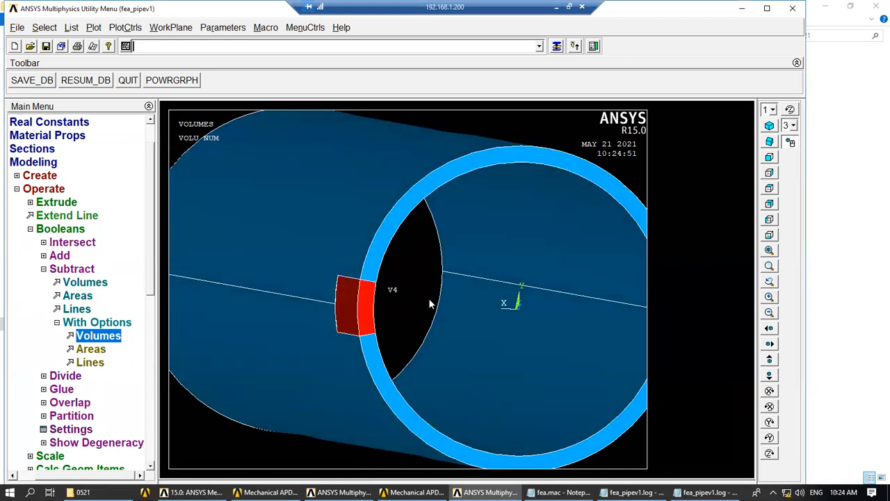
Step: Select everything in the model so that all volumes are active
ctrl+right_drag(429, 300, 443, 292)
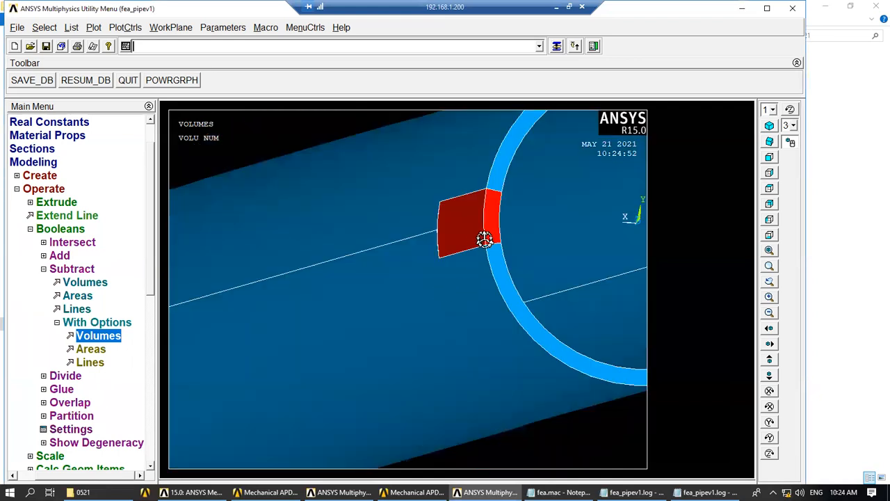
ctrl+drag(518, 279, 427, 298)
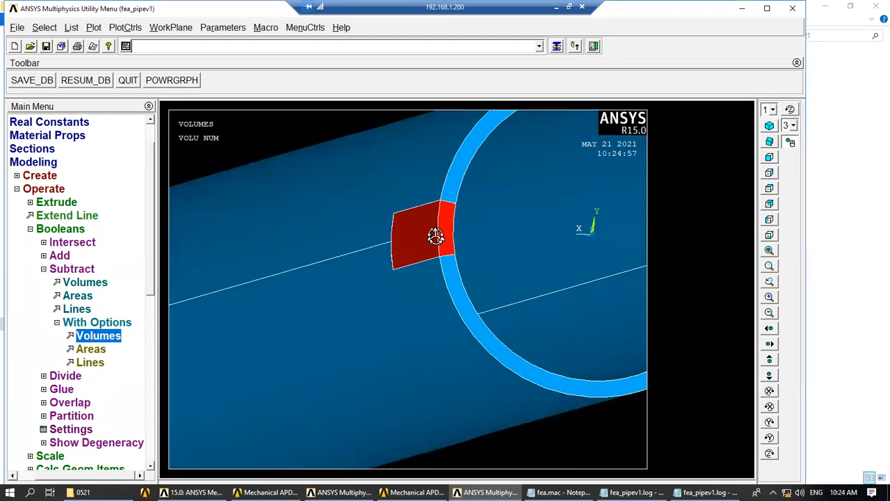
click(94, 28)
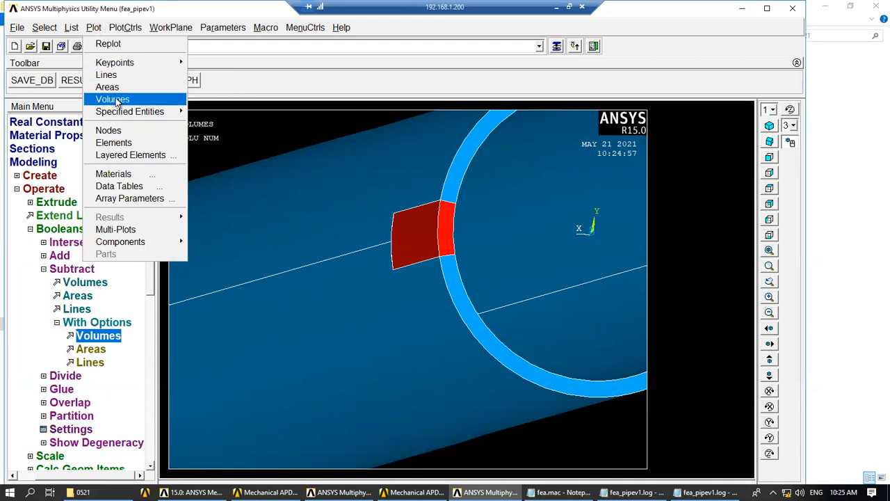
click(47, 30)
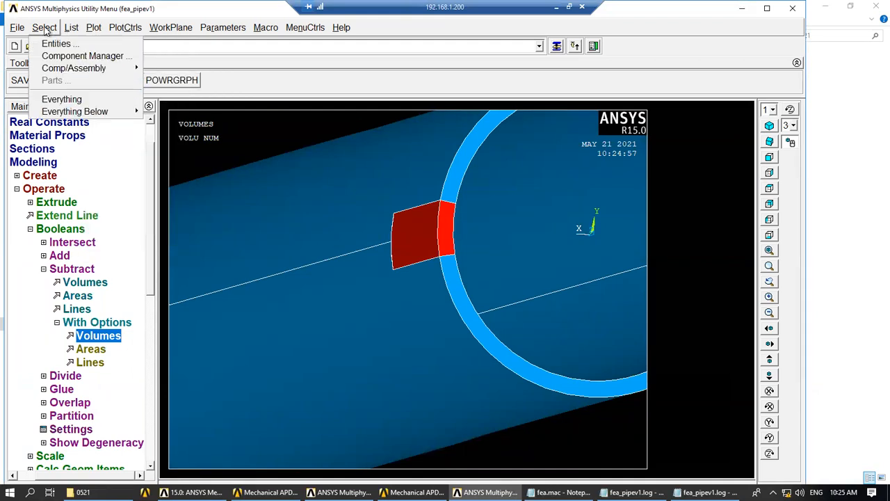
click(77, 98)
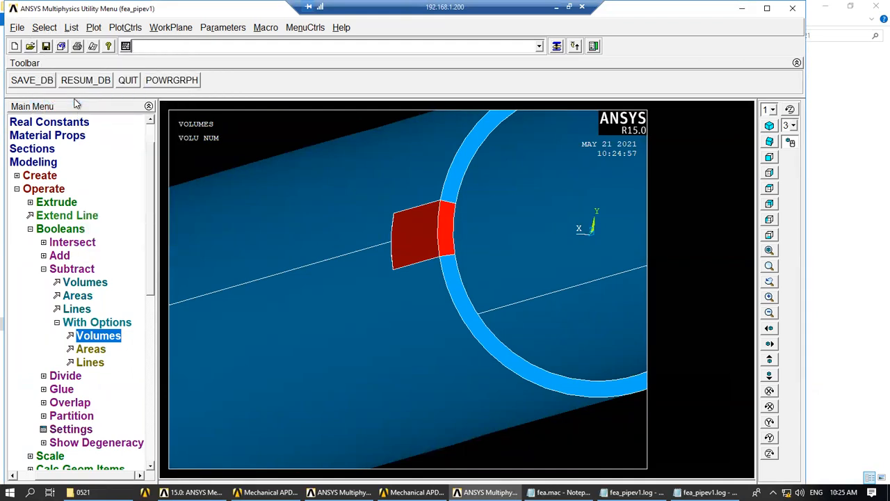
Step: List all selected volumes and examine their numbers and bounding areas
click(94, 28)
click(72, 29)
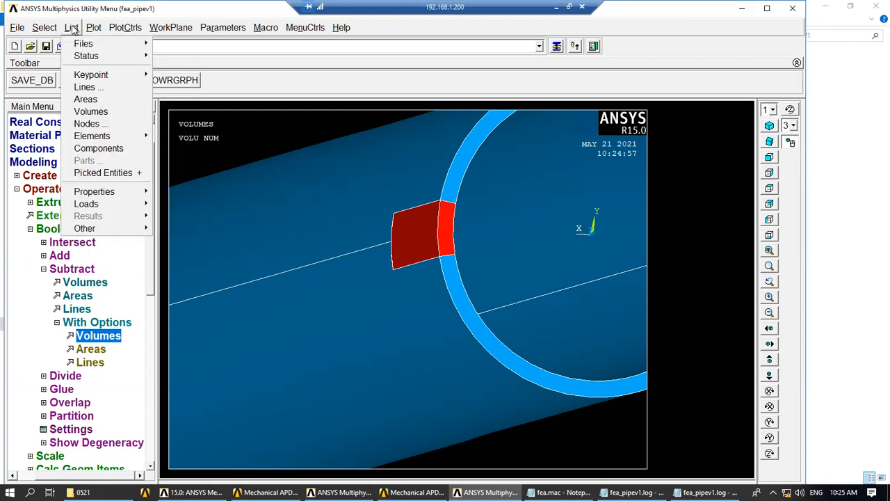
click(91, 112)
drag(289, 131, 309, 218)
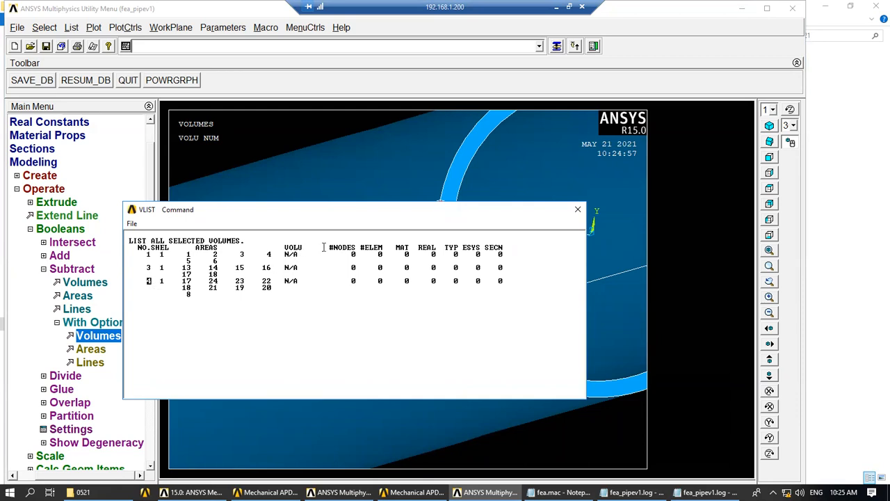
drag(370, 221, 175, 209)
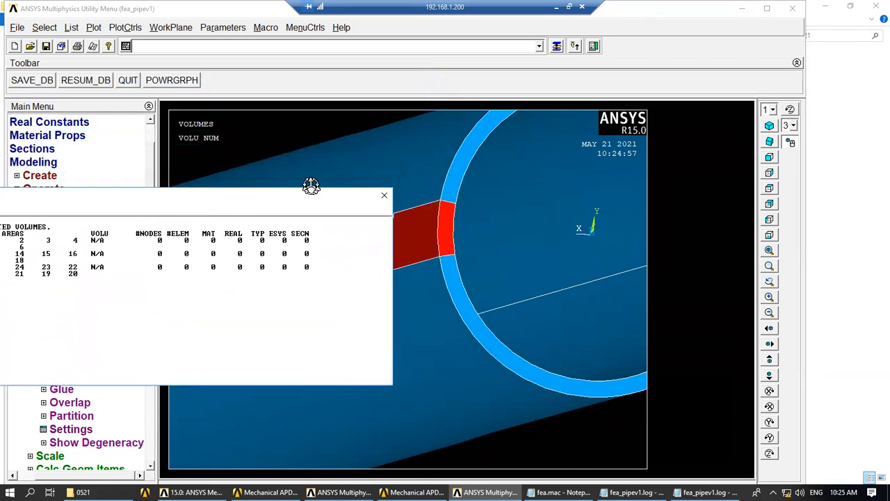
drag(285, 201, 408, 183)
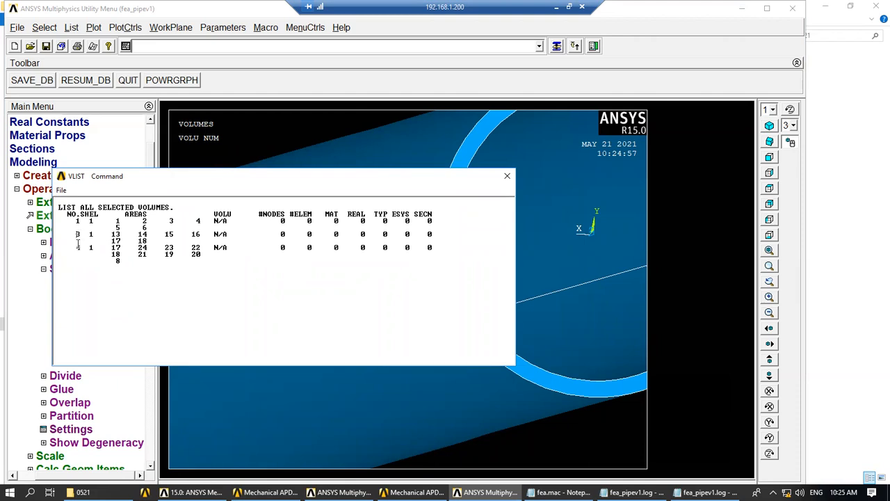
click(507, 176)
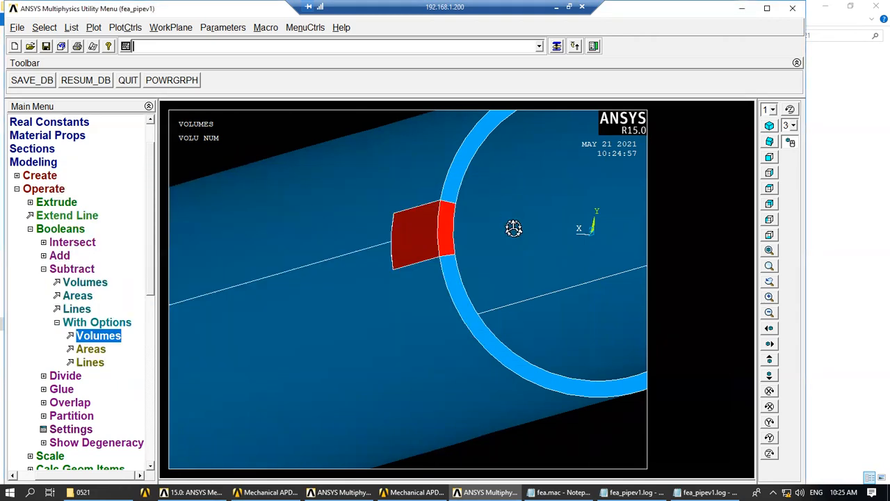
click(770, 251)
ctrl+right_drag(507, 298, 498, 297)
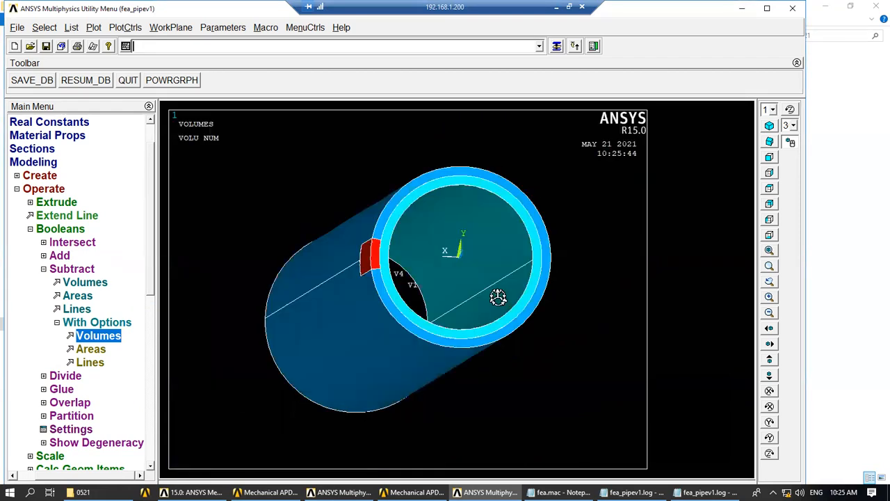
mouse_move(435, 287)
ctrl+right_down()
mouse_move(476, 276)
mouse_move(485, 261)
mouse_move(552, 277)
ctrl+right_up()
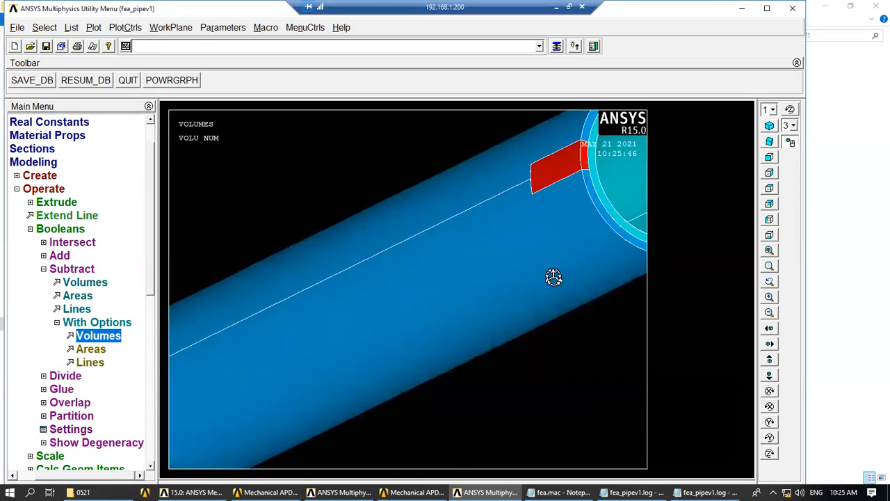
mouse_move(527, 306)
ctrl+right_down()
mouse_move(523, 323)
mouse_move(515, 319)
ctrl+right_up()
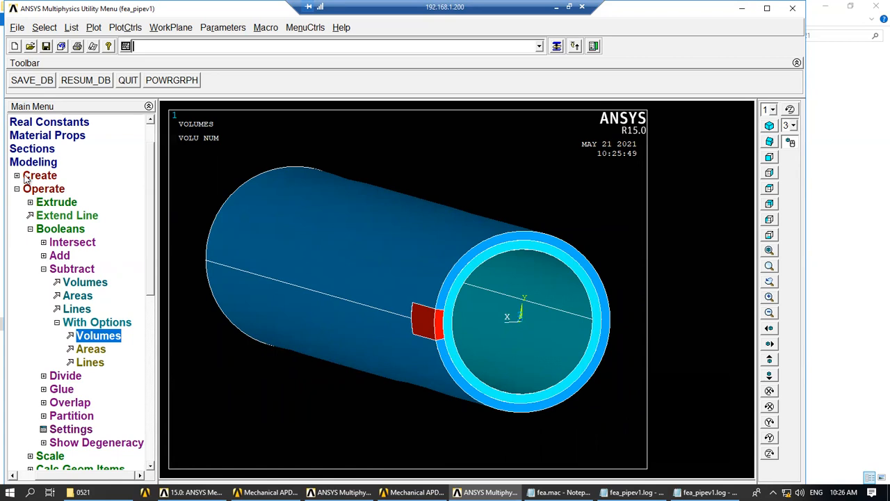
click(25, 176)
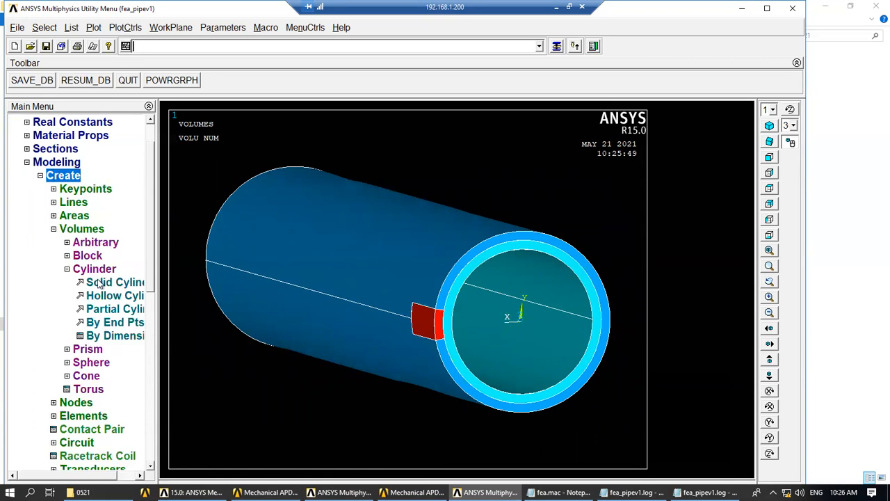
click(108, 314)
drag(95, 229, 182, 188)
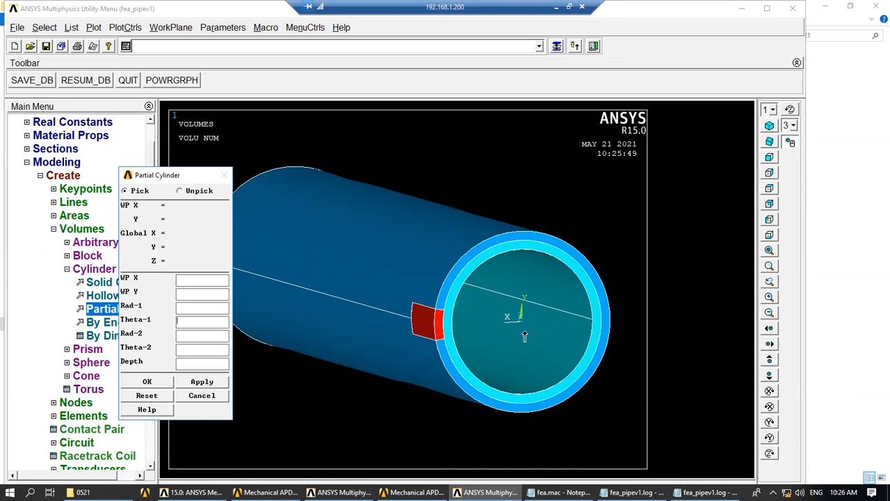
click(193, 396)
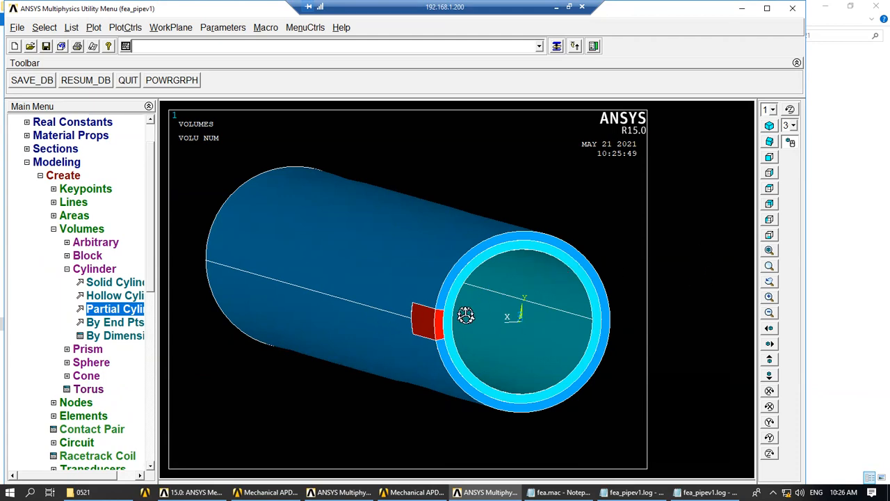
click(769, 250)
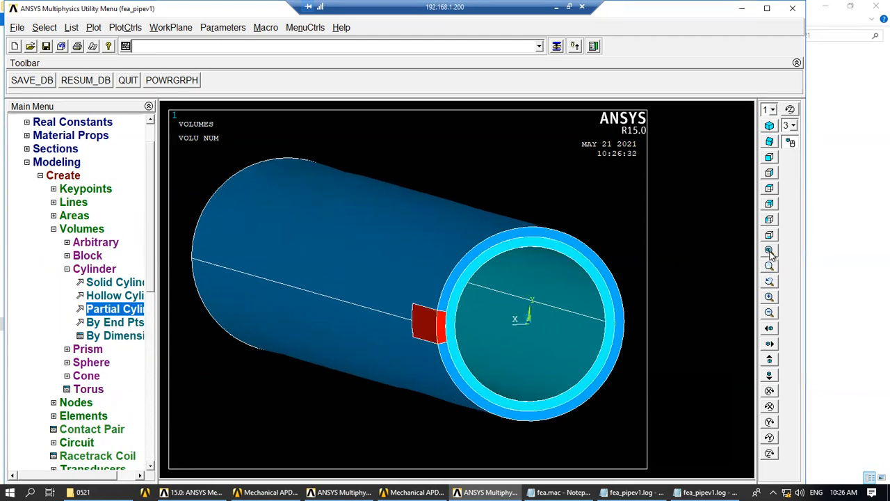
ctrl+right_drag(523, 340, 490, 333)
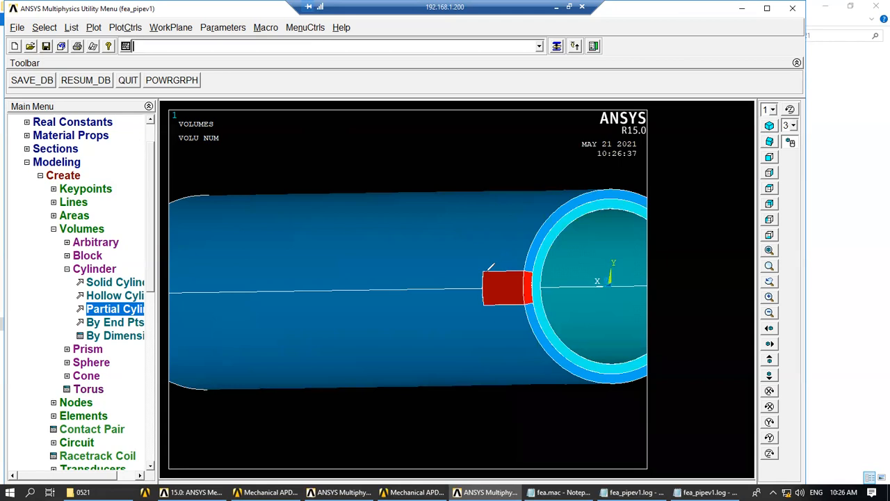
drag(485, 264, 502, 220)
drag(487, 327, 520, 398)
drag(486, 270, 165, 264)
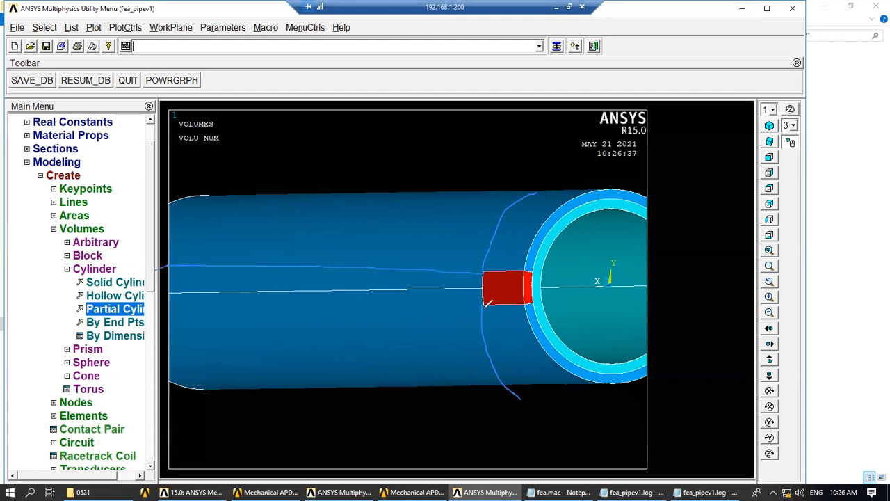
drag(489, 302, 165, 306)
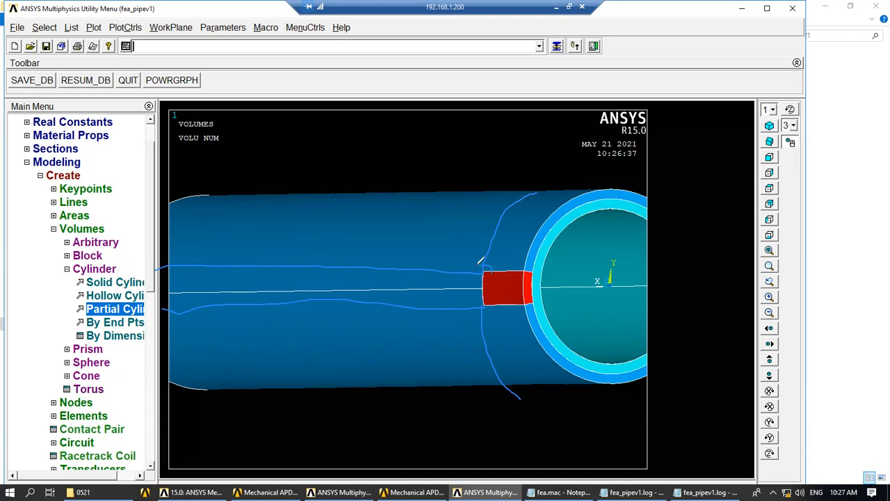
click(575, 84)
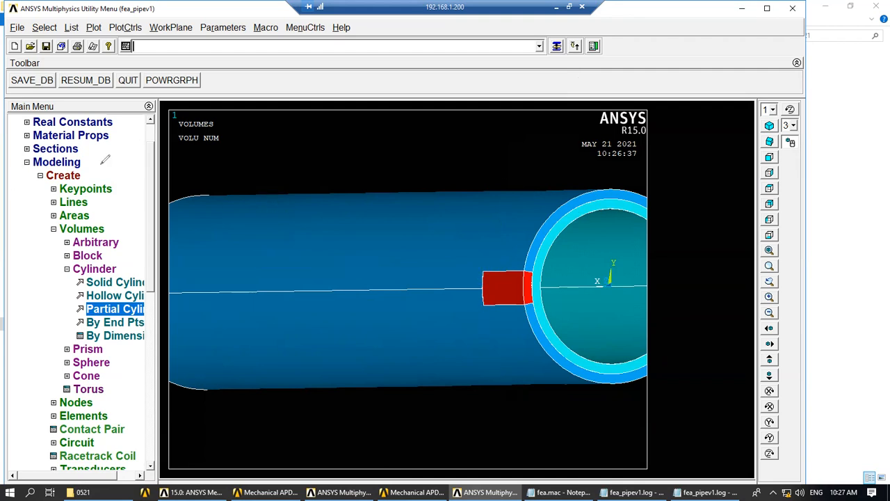
Step: Assign mesh attributes to all selected volumes: material number 1, element type 1 SOLID185 and element coordinate system 0
click(27, 161)
click(46, 217)
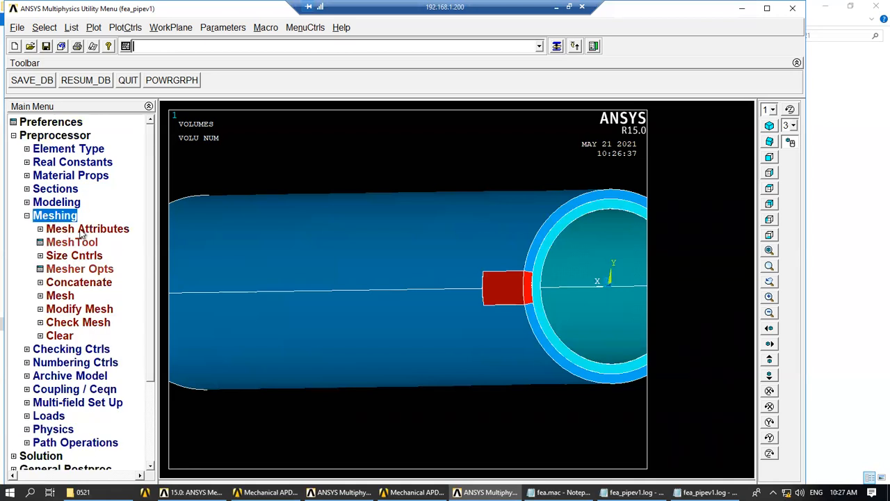
click(82, 233)
click(20, 232)
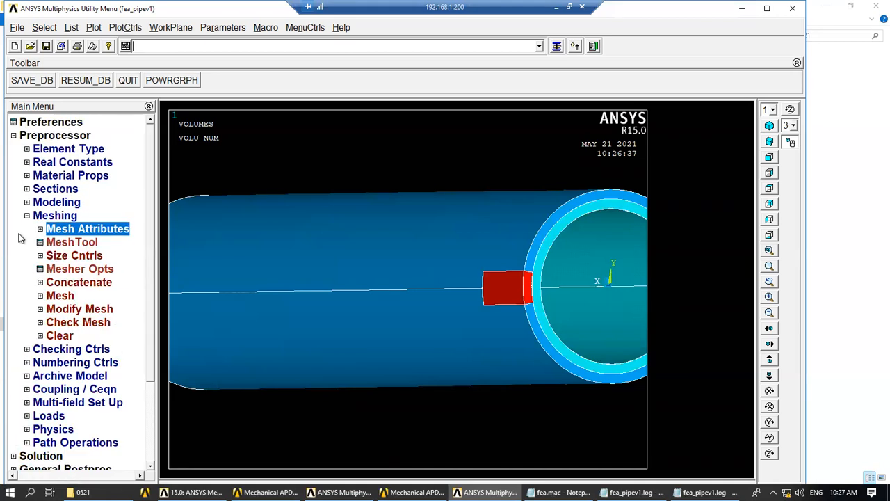
click(70, 231)
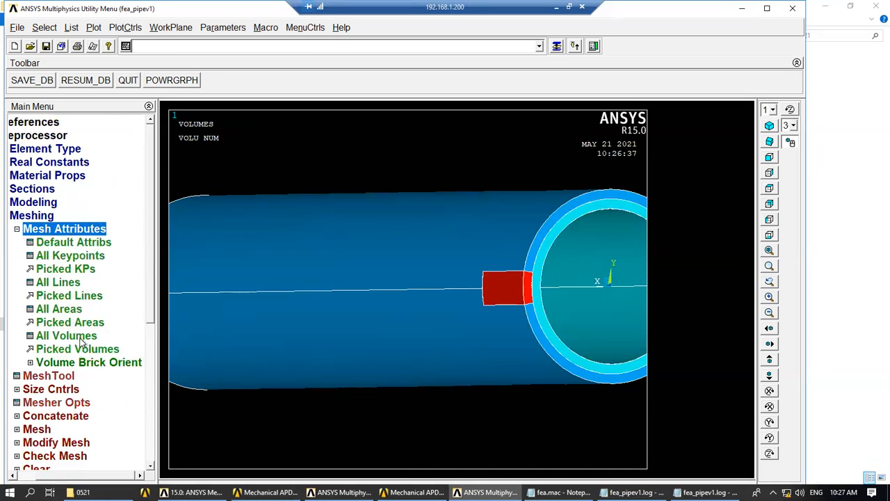
click(77, 350)
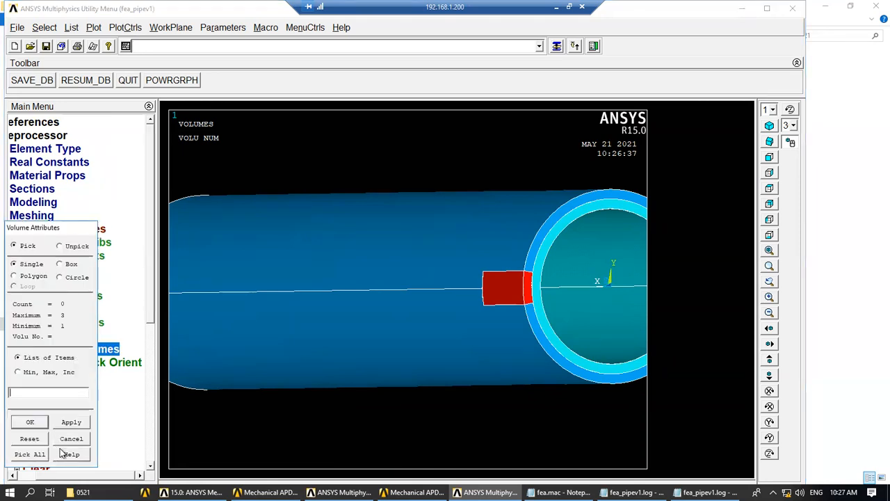
click(72, 441)
click(72, 336)
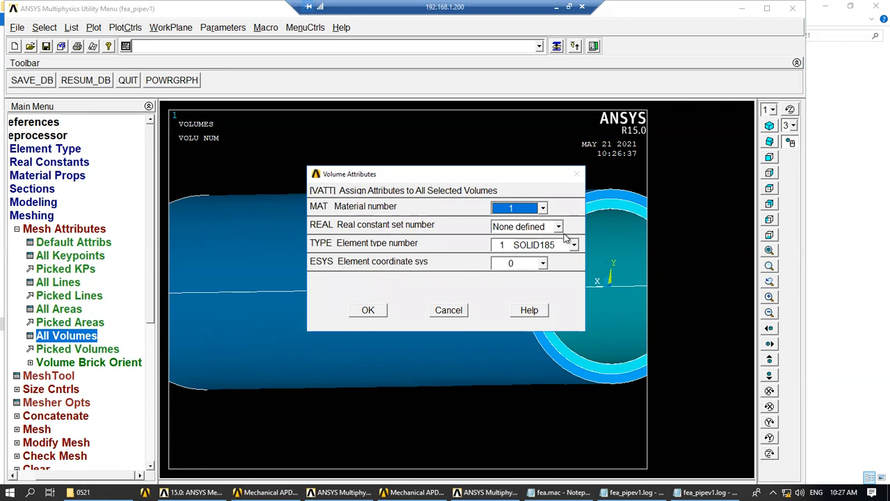
click(368, 312)
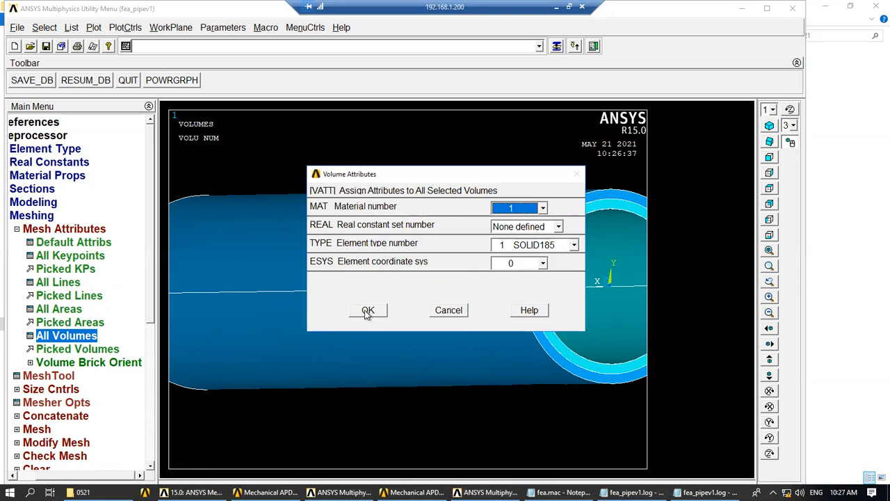
click(559, 227)
click(526, 237)
click(543, 209)
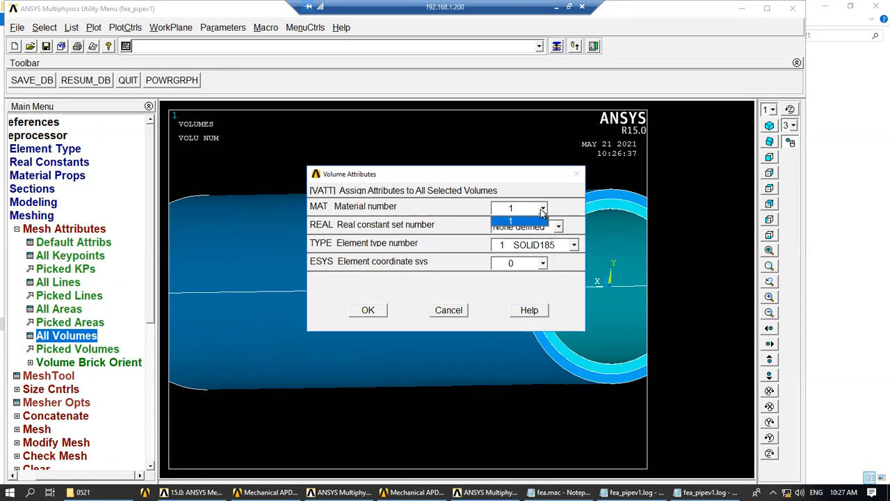
click(543, 210)
click(575, 246)
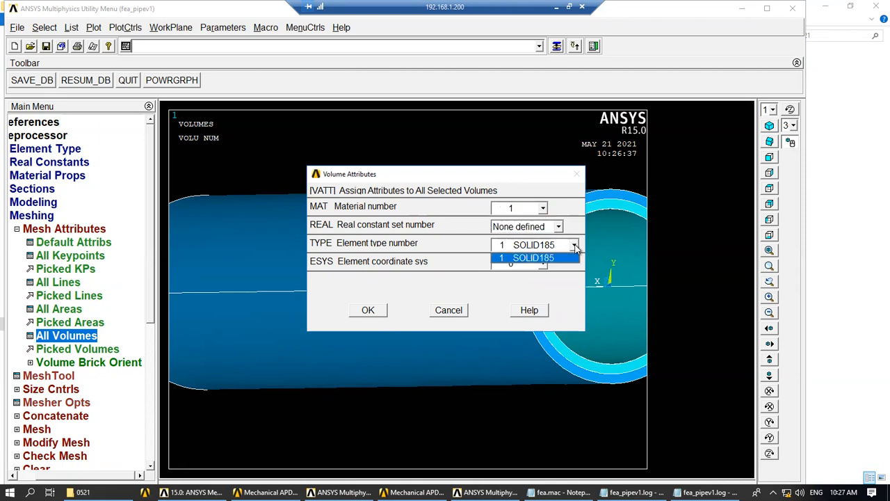
click(571, 258)
click(368, 310)
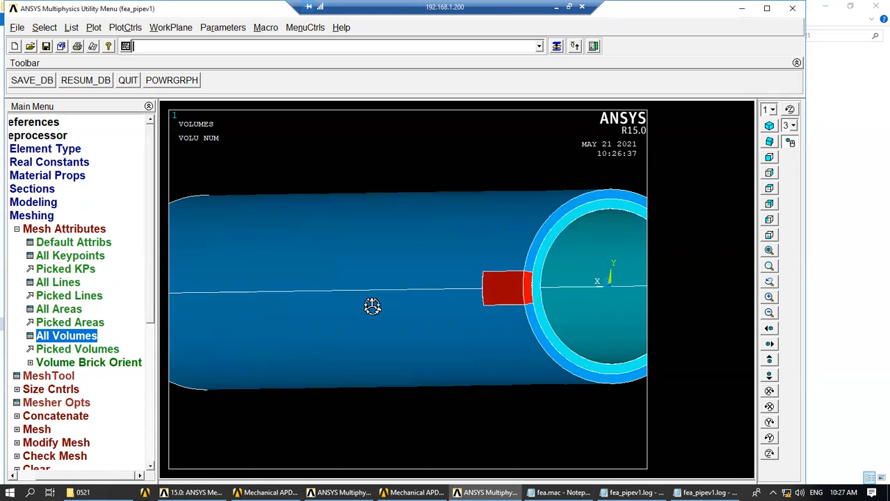
Step: Mesh all volumes with free tetrahedral elements using Smart Size at level 6, and dismiss the shape warning
click(50, 377)
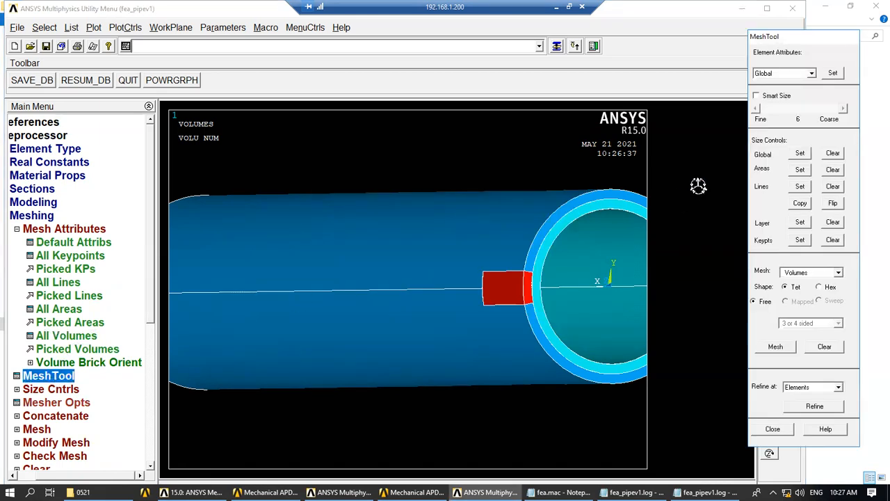
click(757, 96)
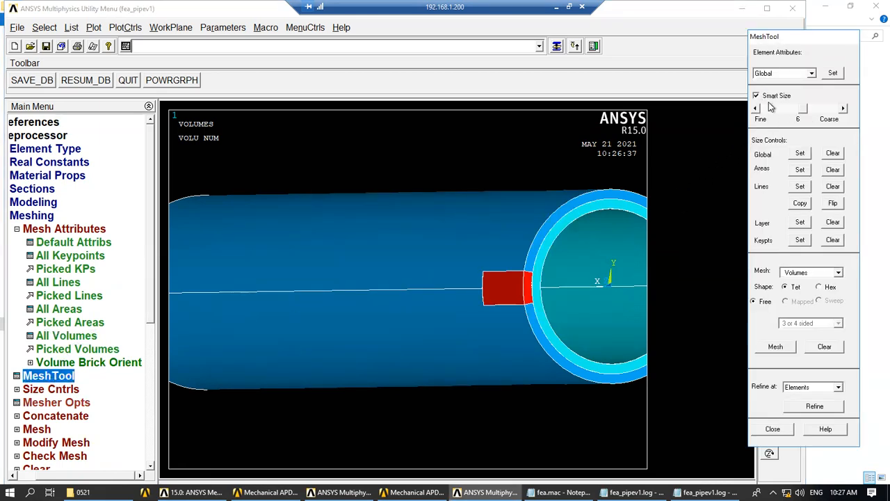
click(779, 349)
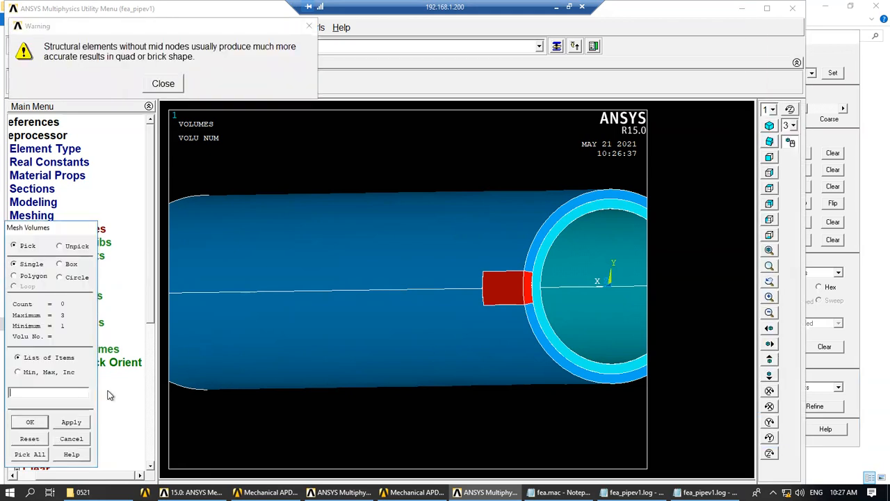
click(39, 455)
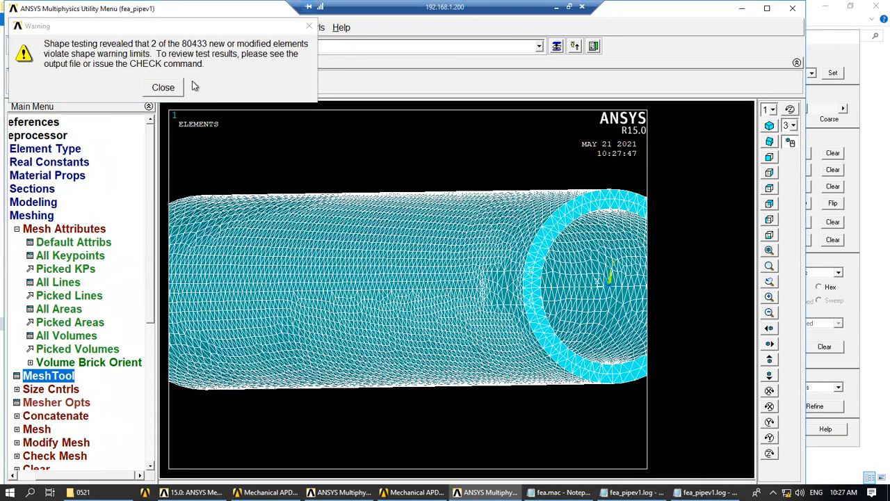
click(164, 88)
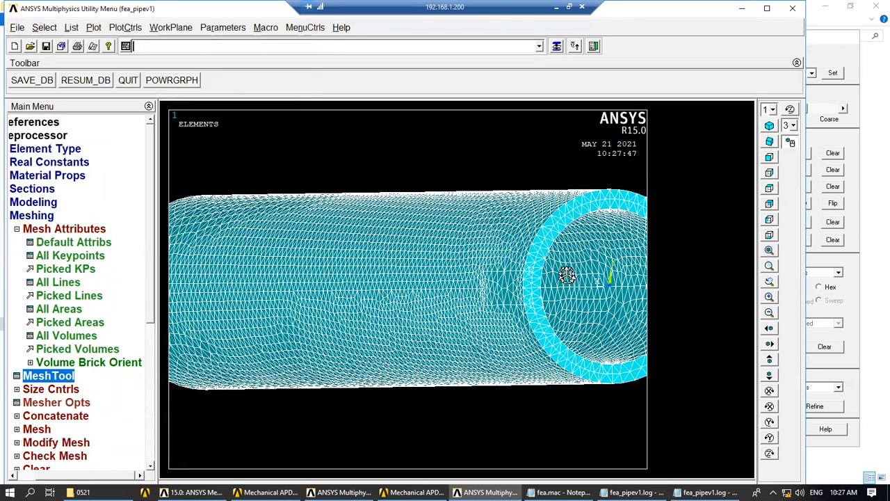
Step: Examine the element mesh along the pipe and around its end from several viewing angles
click(769, 252)
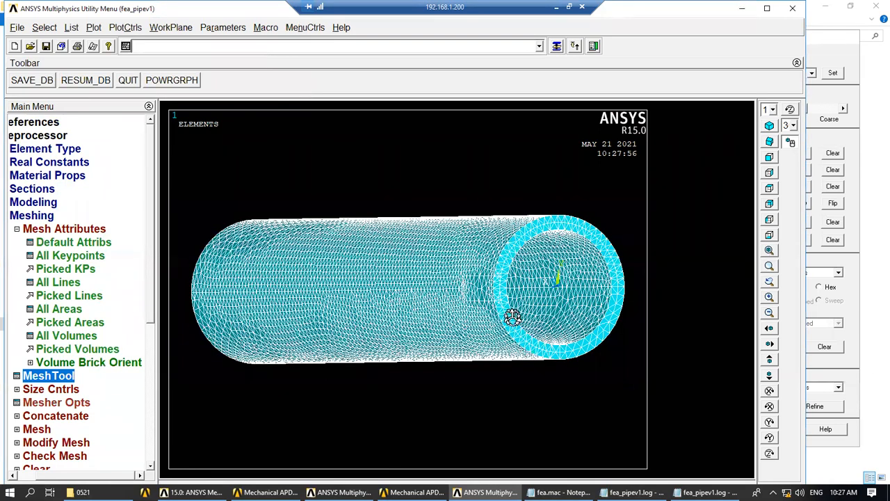
right_drag(474, 310, 475, 309)
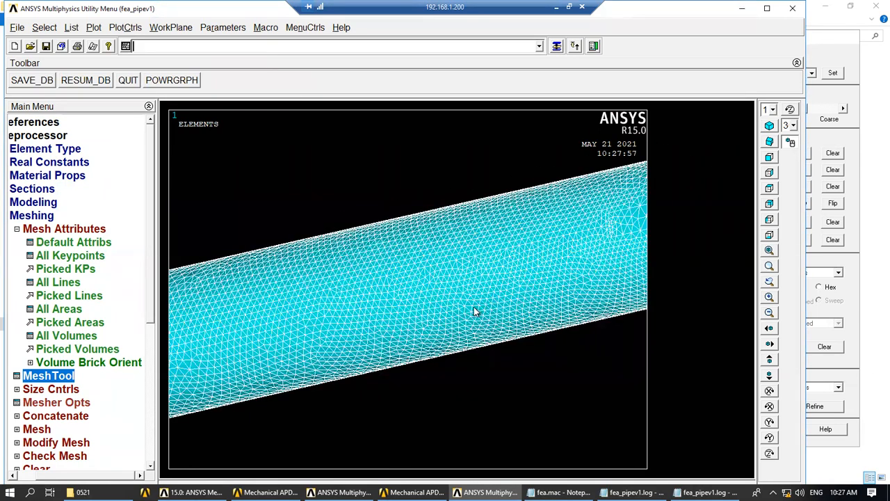
right_drag(517, 273, 514, 315)
right_drag(445, 310, 495, 306)
right_drag(426, 314, 453, 315)
right_drag(391, 297, 367, 341)
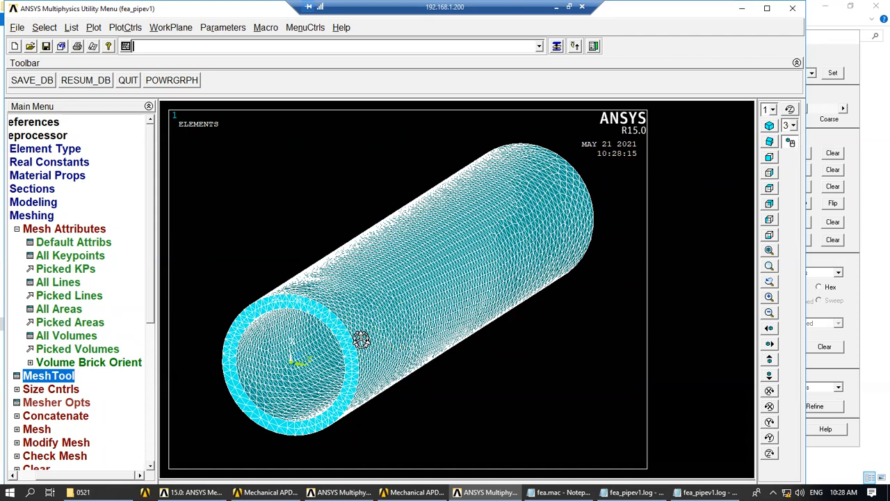
right_drag(387, 338, 384, 326)
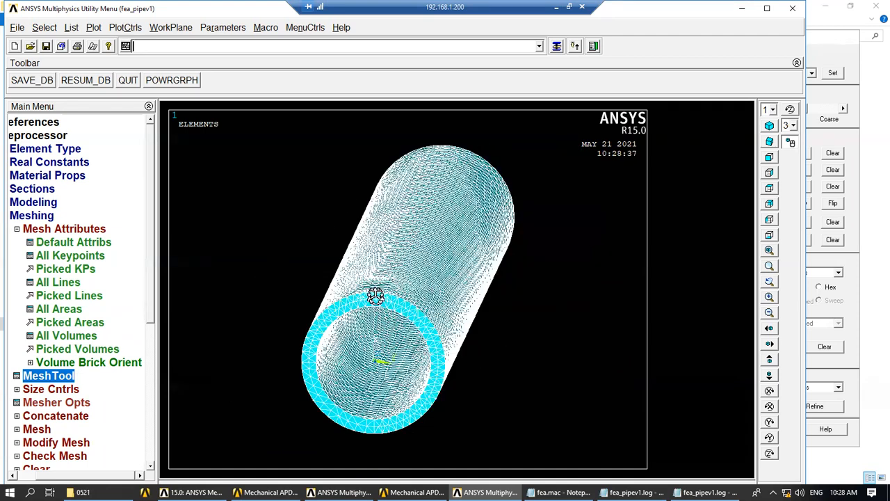
Step: Plot the model's volumes in place of the elements with the VPLOT command
text(VP)
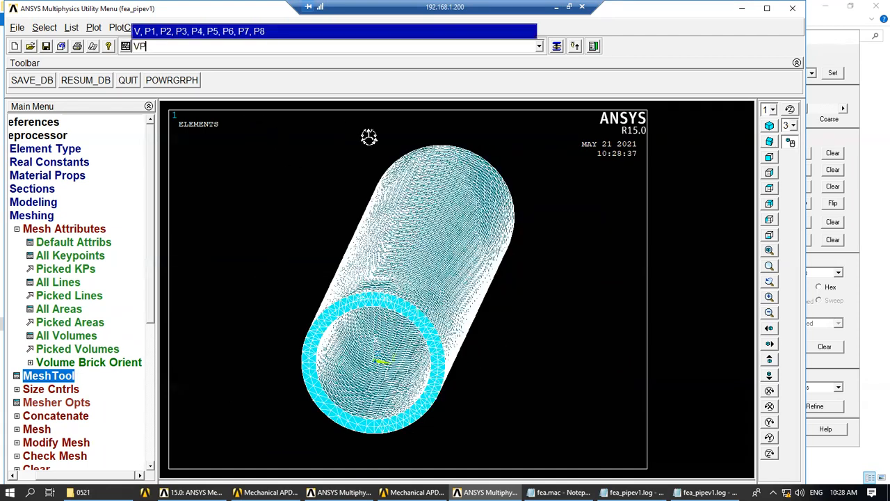
text(LOT)
key(Return)
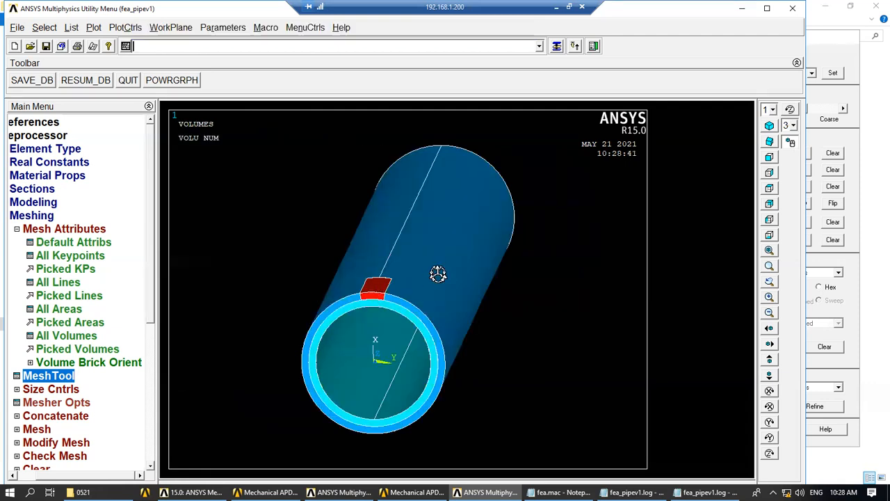
Step: Try to delete volume 4 with the command VDELE,4 and dismiss the error
text(VDE)
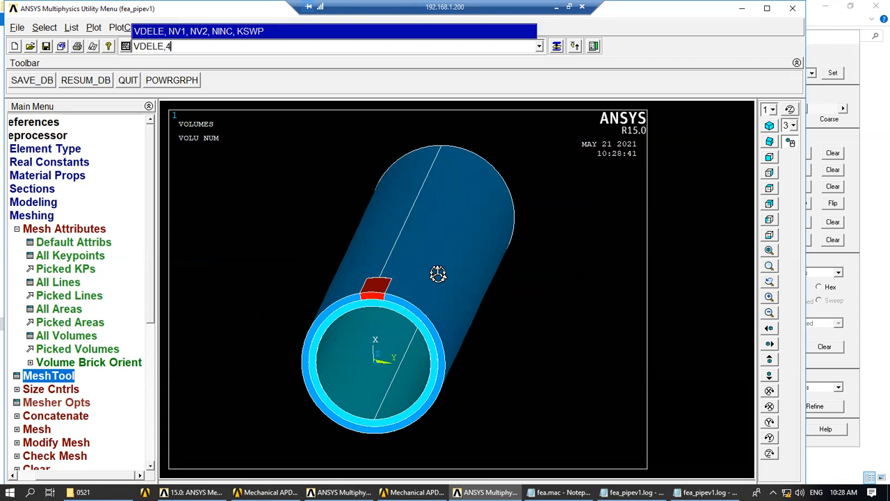
text(LE,4)
key(Return)
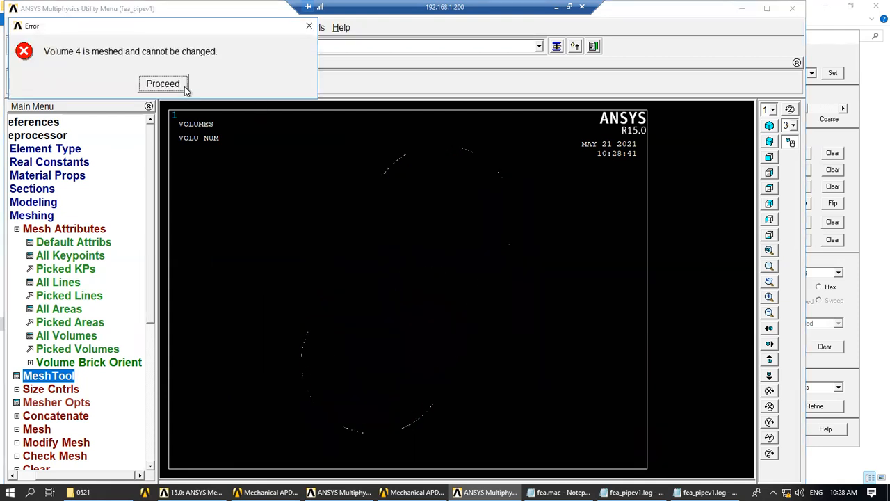
click(171, 84)
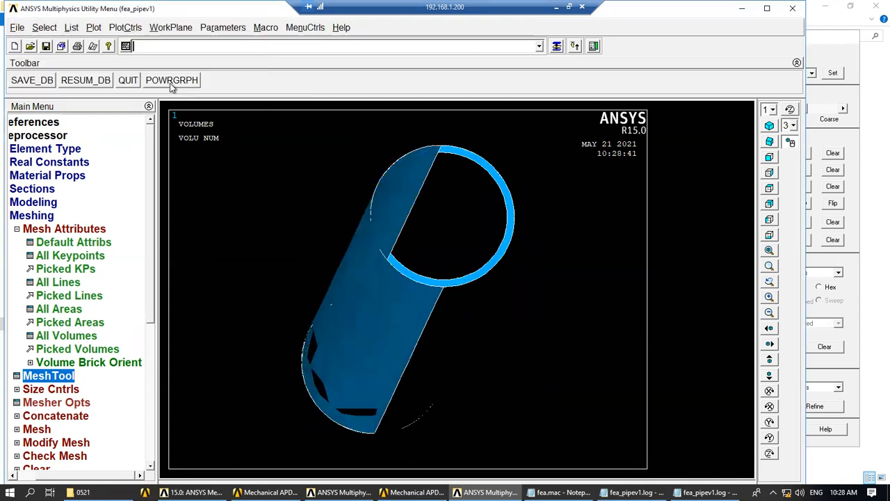
Step: Clear the mesh from all volumes, delete volume 4 with VDELE,4, and check the remaining inner pipe and wall block from several angles
click(839, 317)
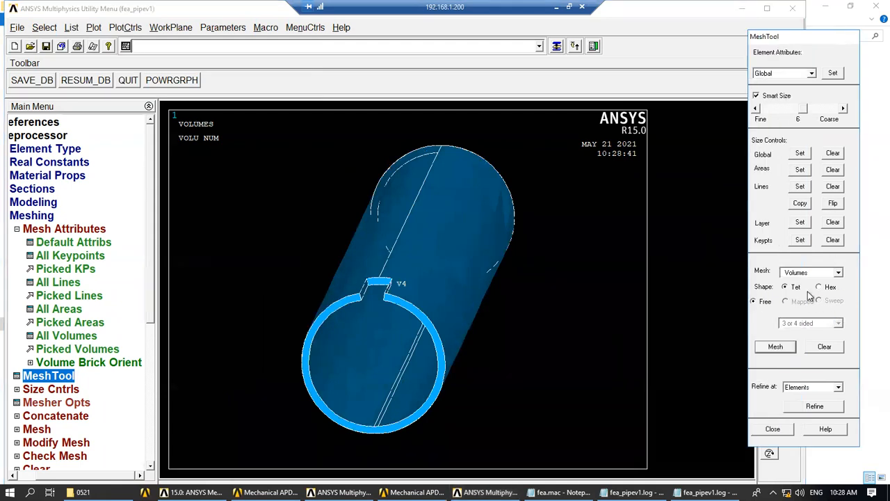
click(774, 430)
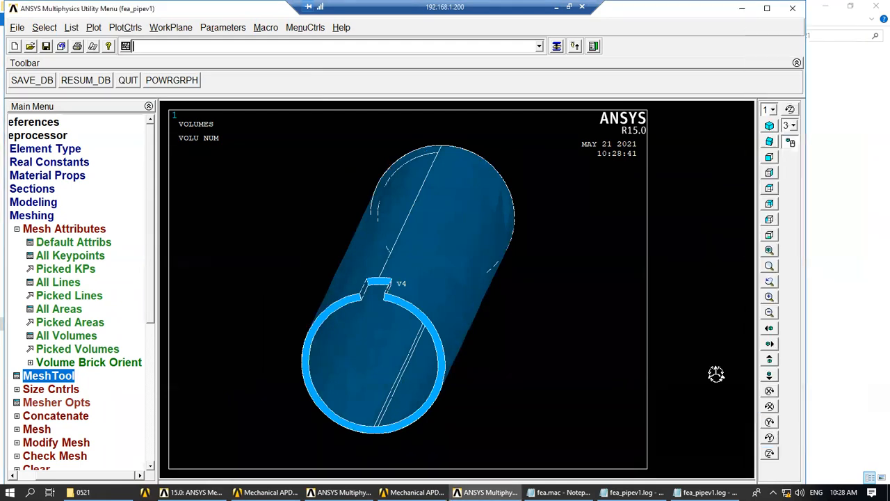
click(61, 375)
click(827, 347)
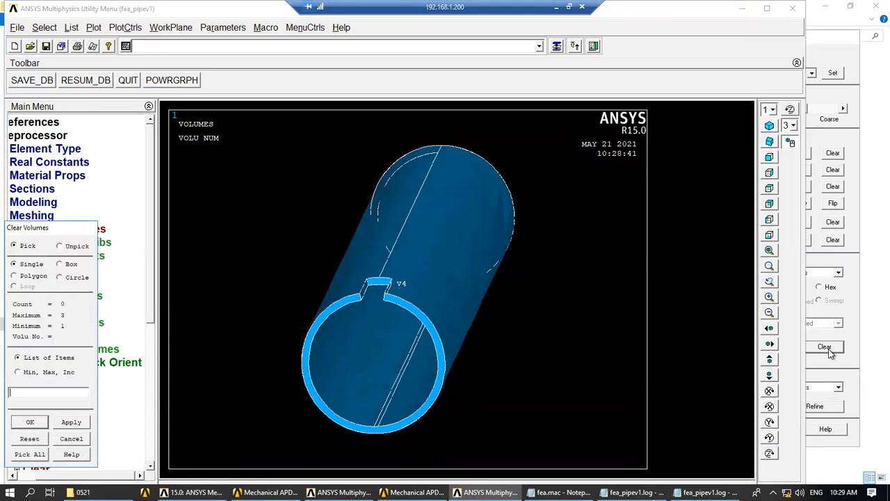
click(42, 454)
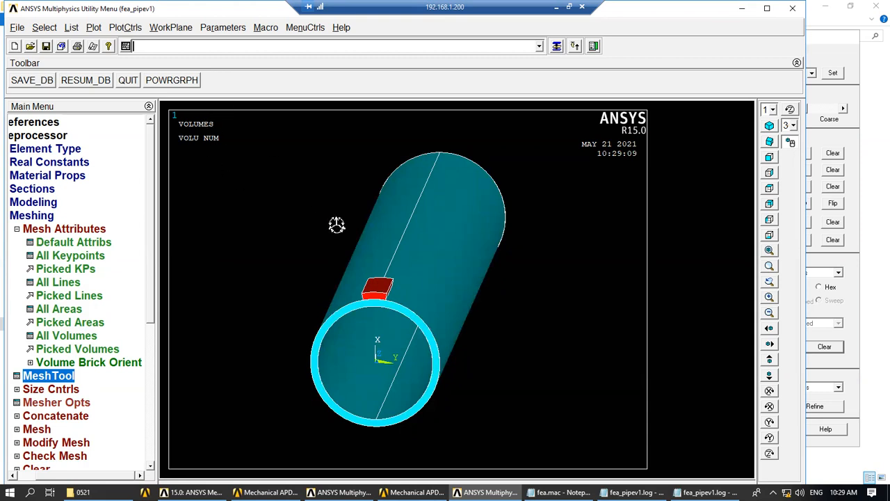
ctrl+right_drag(400, 288, 427, 292)
mouse_move(465, 295)
right_down()
mouse_move(421, 294)
mouse_move(334, 258)
right_up()
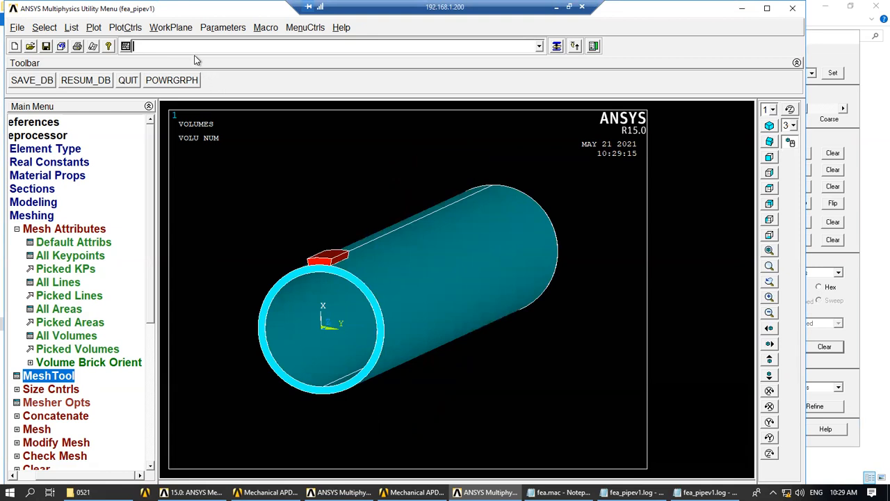
ctrl+right_drag(366, 268, 422, 274)
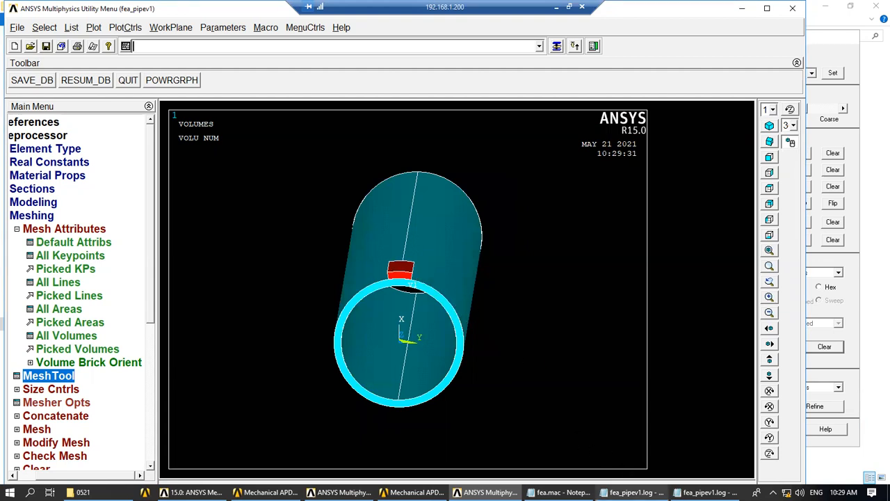
Step: Close both outdated fea_pipev1.log windows and reopen the current log file from the 0521 folder
click(633, 492)
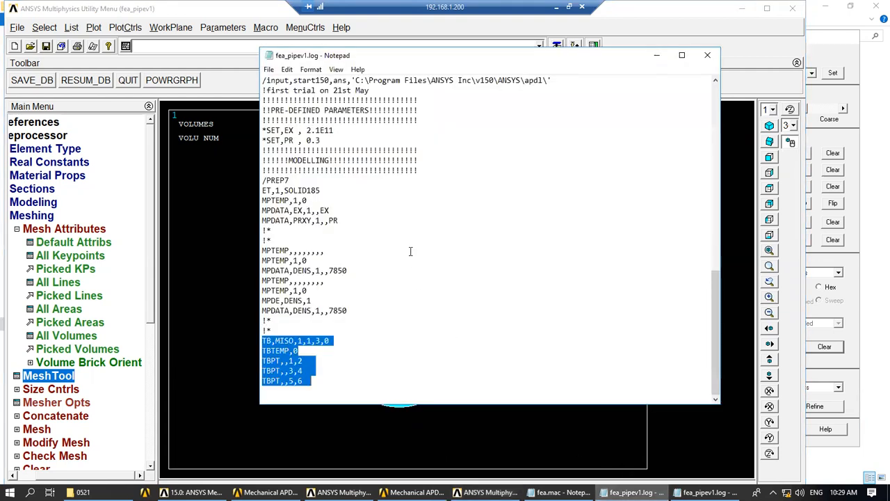
click(708, 57)
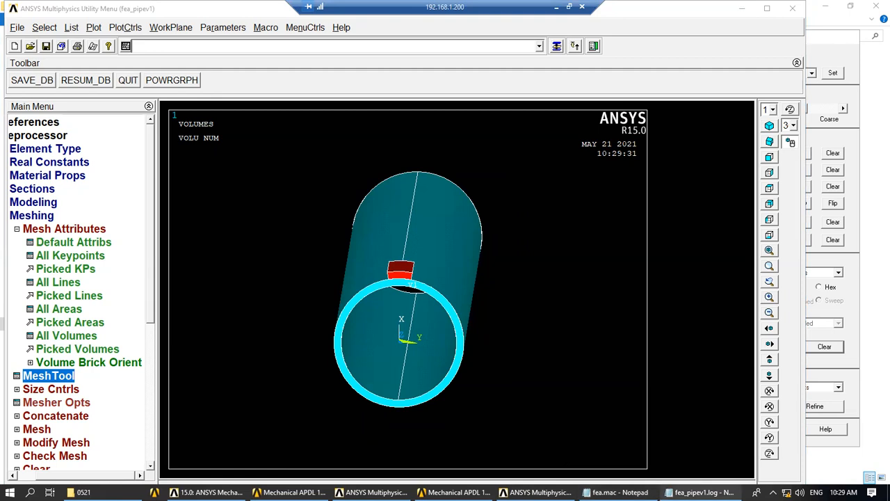
click(699, 492)
click(708, 55)
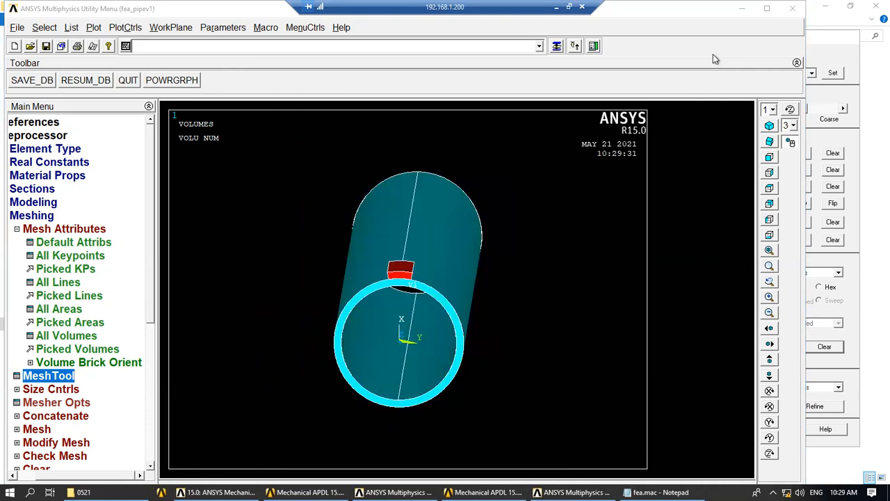
click(107, 492)
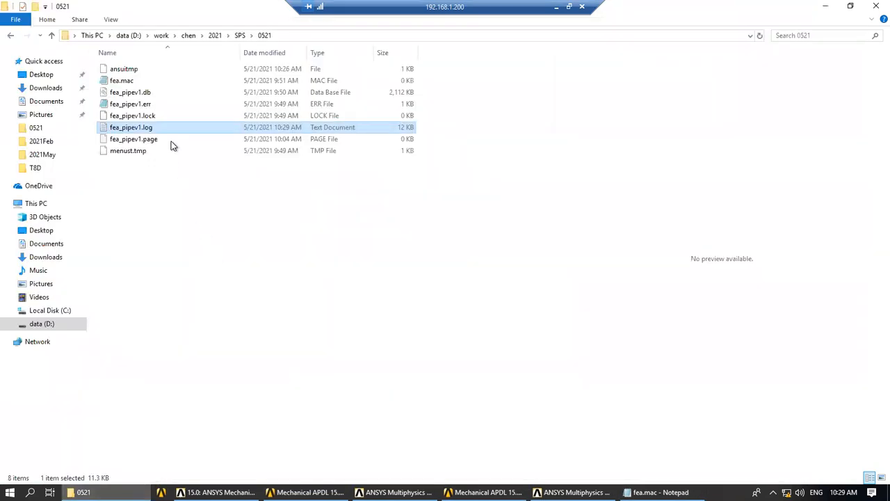
double_click(156, 129)
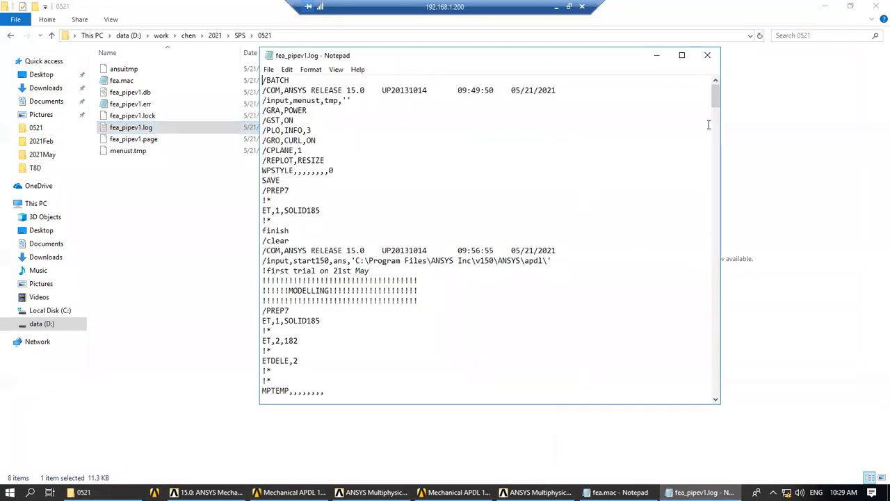
Step: Review the VCLEAR and VDELE commands at the log's end, then copy everything from /PREP7 below the MODELLING heading to the end
drag(719, 102, 694, 401)
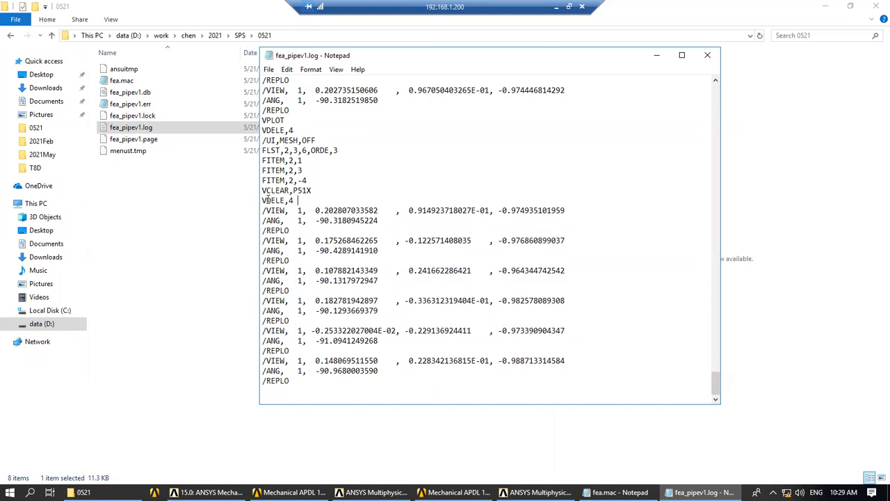
click(298, 199)
drag(290, 190, 251, 180)
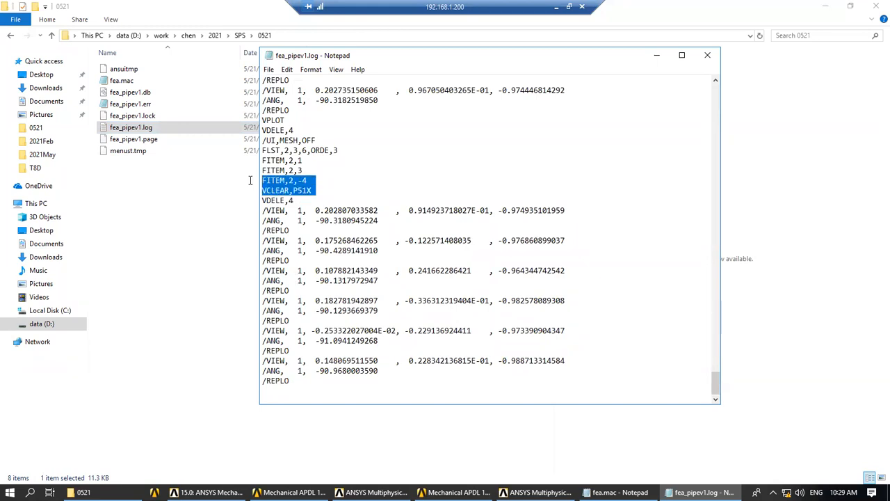
drag(716, 384, 710, 84)
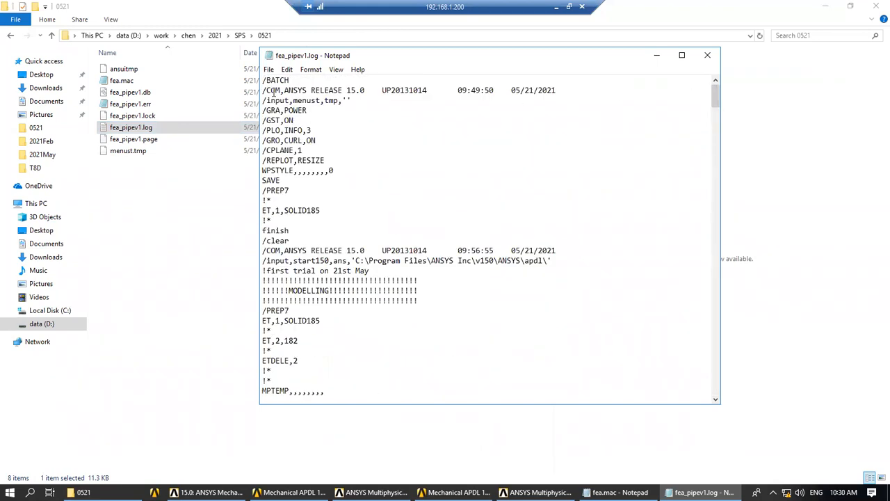
key(ctrl+a)
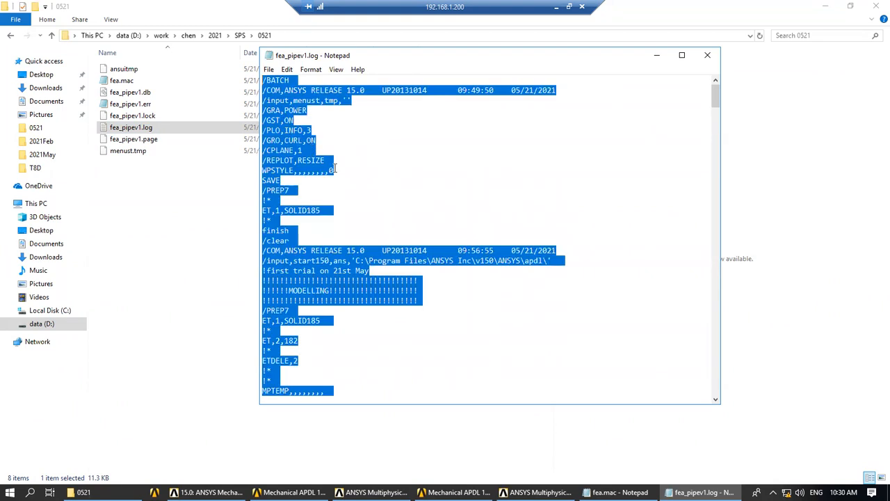
shift+click(265, 191)
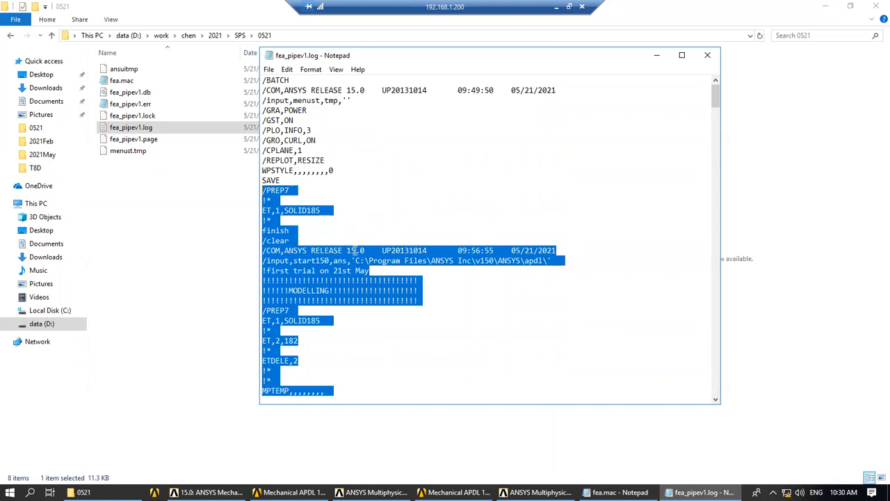
scroll(351, 255, down, 2)
scroll(338, 258, down, 2)
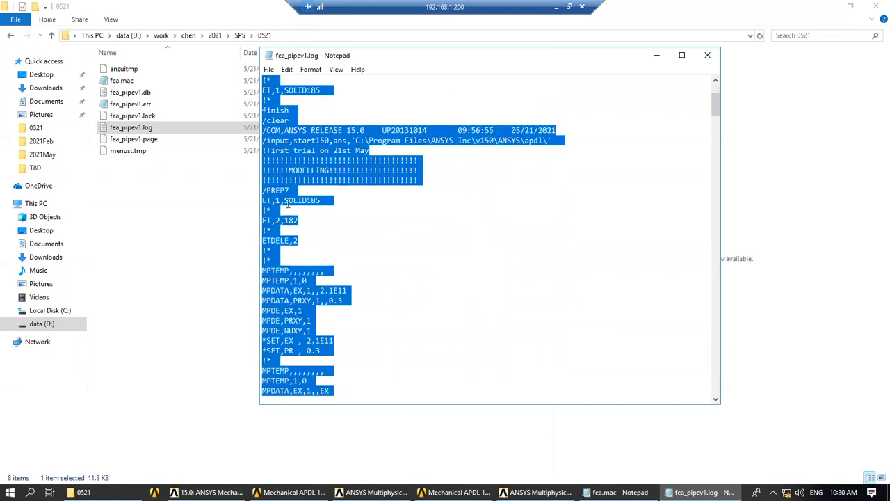
shift+click(264, 191)
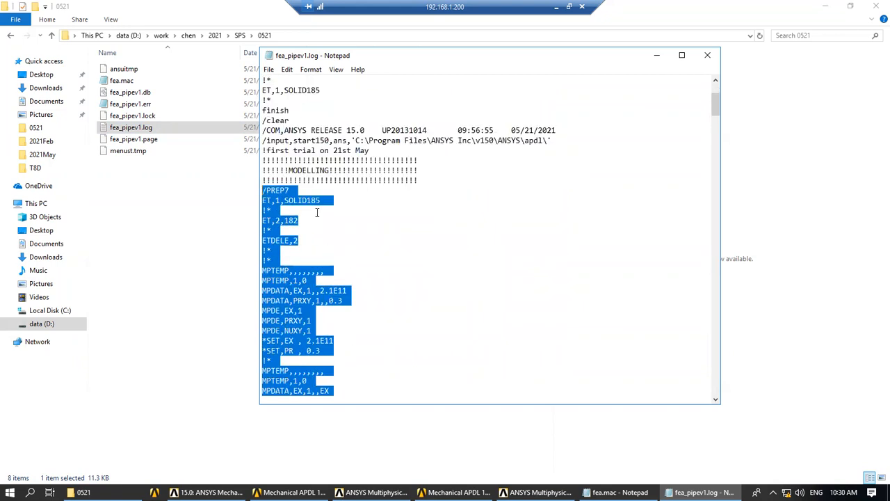
right_click(272, 221)
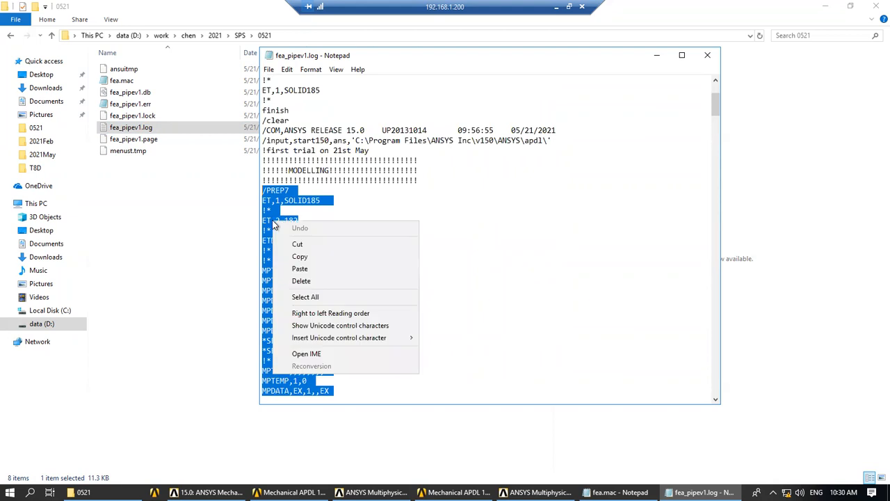
click(305, 257)
Step: Switch to ANSYS, clear the current database and start a new one, confirming the /CLEAR command
click(535, 492)
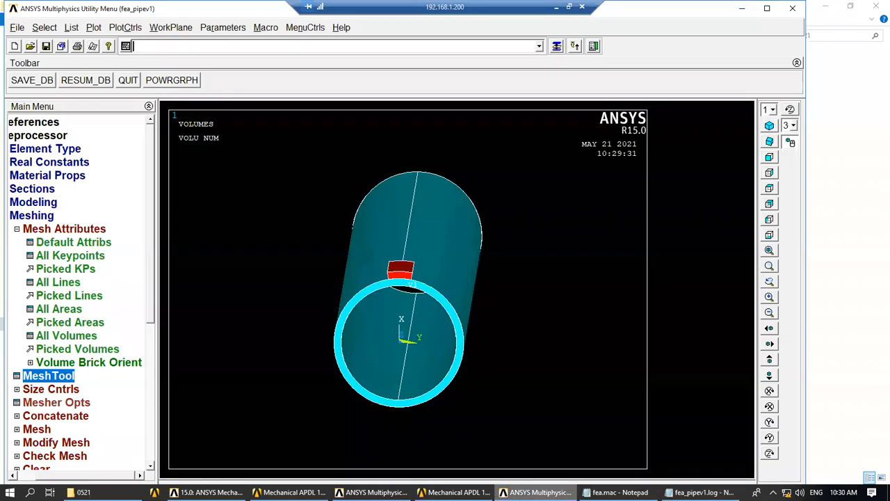
right_click(250, 50)
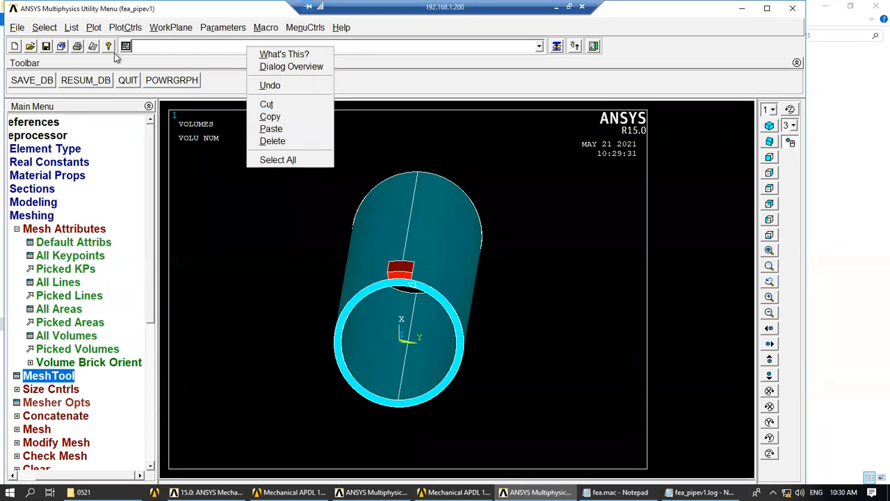
click(14, 28)
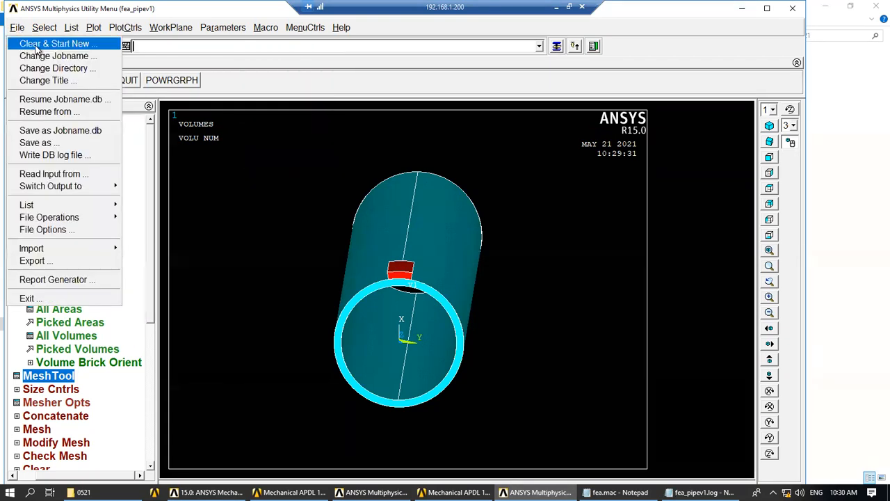
click(38, 42)
click(343, 318)
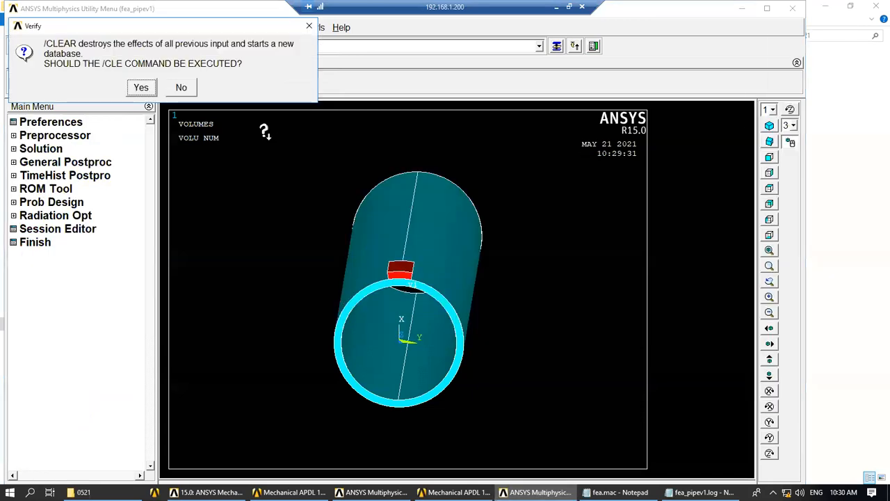
click(139, 87)
Step: Rebuild the pipe model by pasting and running the copied log commands, dismissing the errors and the shape warning
right_click(184, 48)
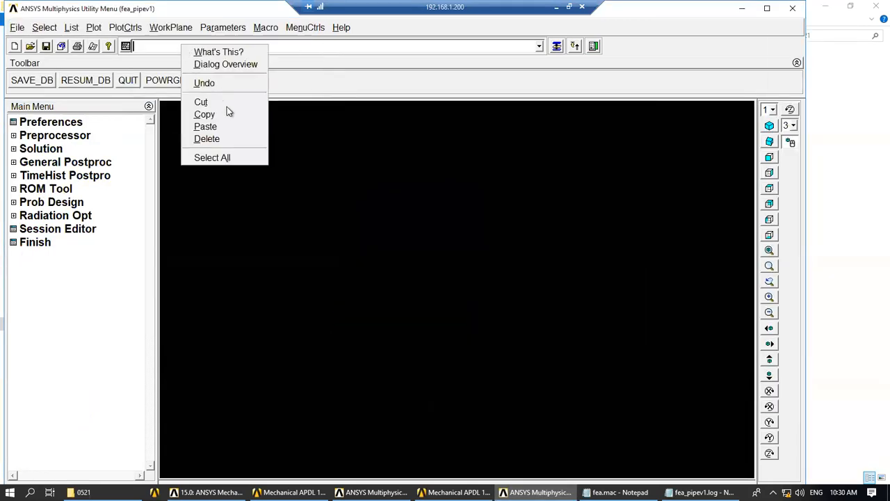
click(206, 126)
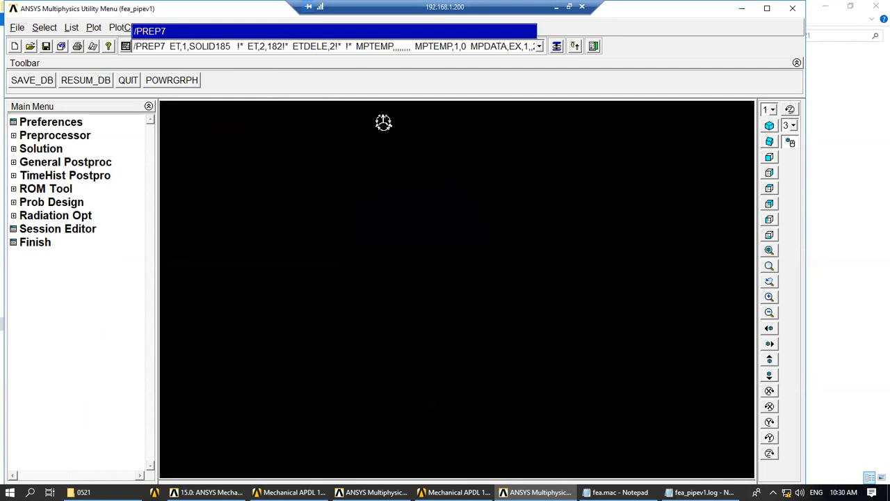
key(Return)
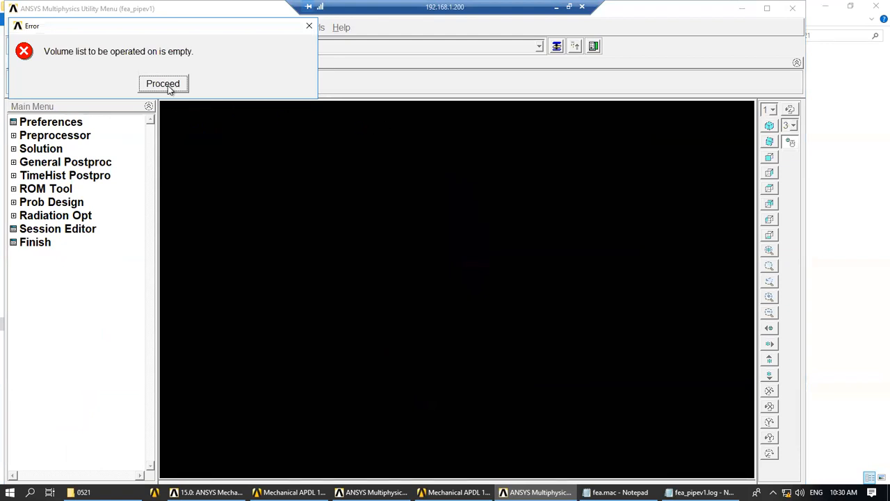
click(165, 84)
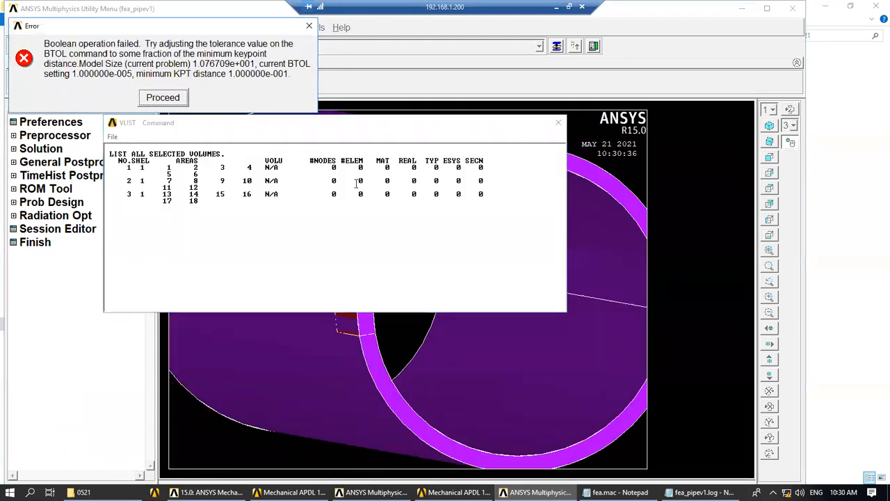
click(167, 98)
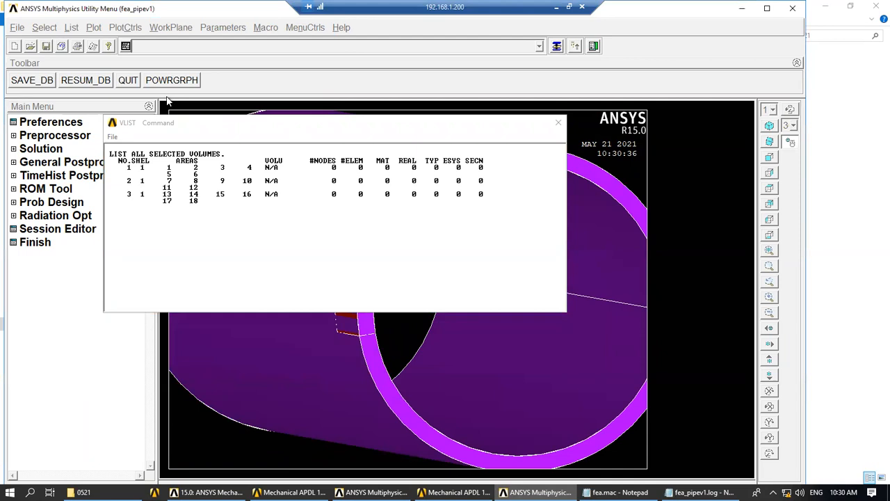
click(164, 98)
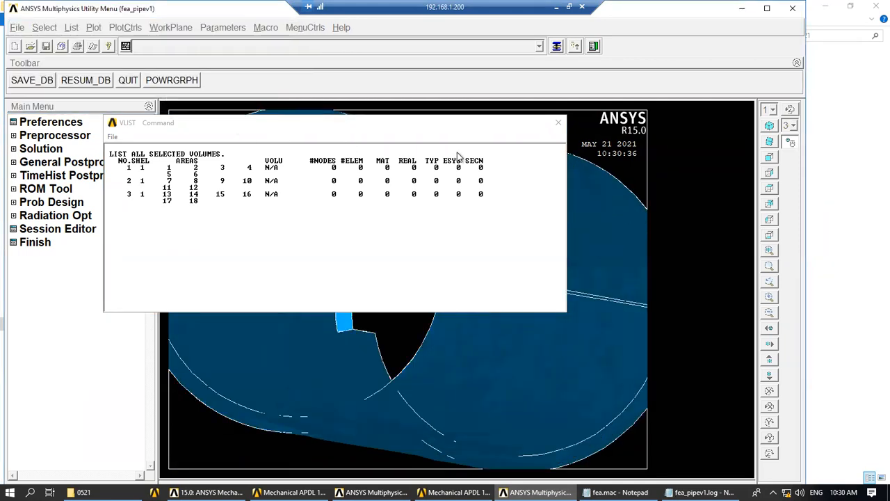
click(164, 87)
click(165, 87)
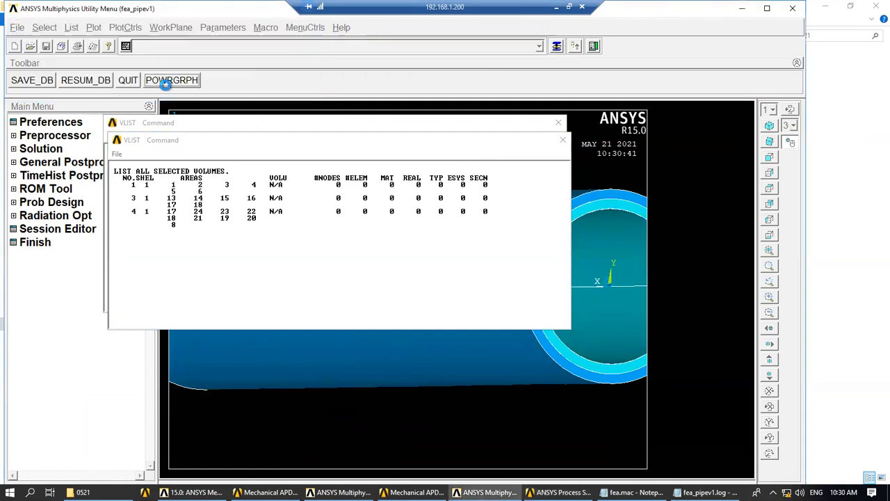
click(167, 89)
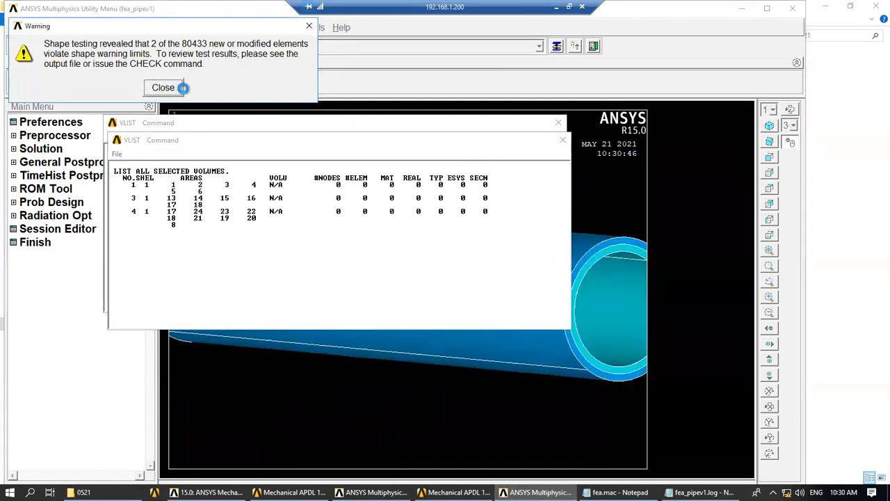
click(180, 88)
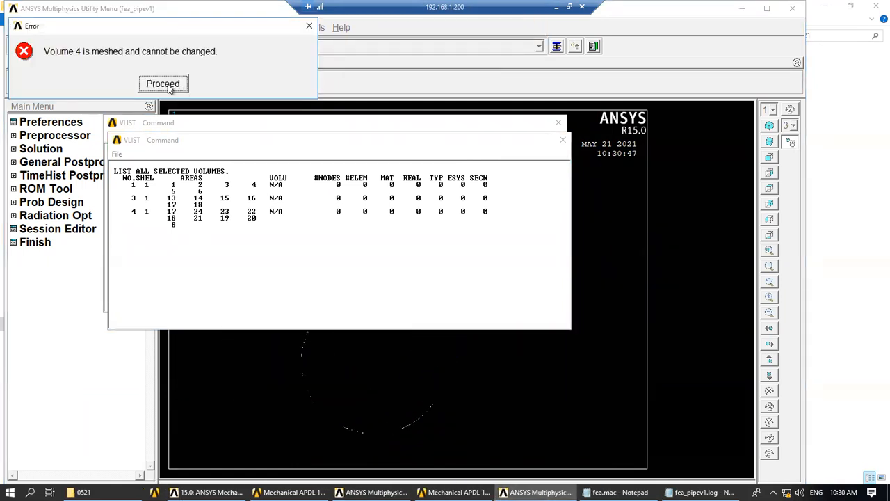
Step: Close both VLIST volume listings and proceed past the remaining volume 4 error
click(562, 134)
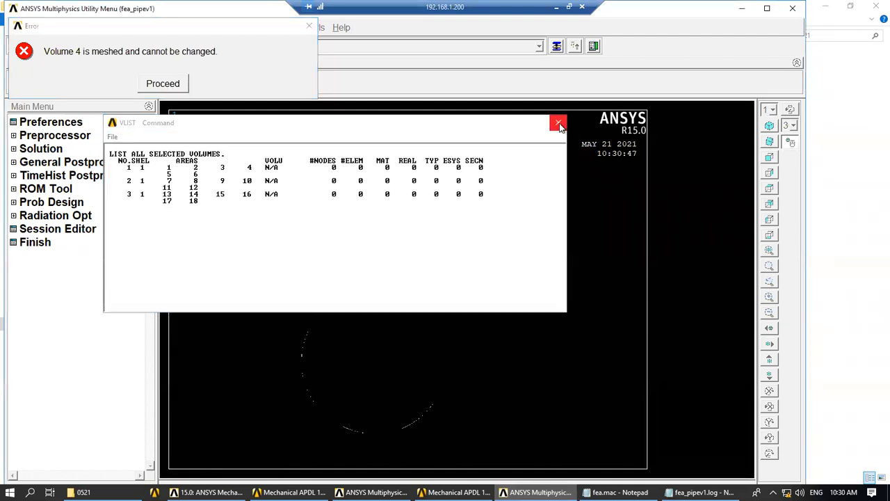
click(558, 123)
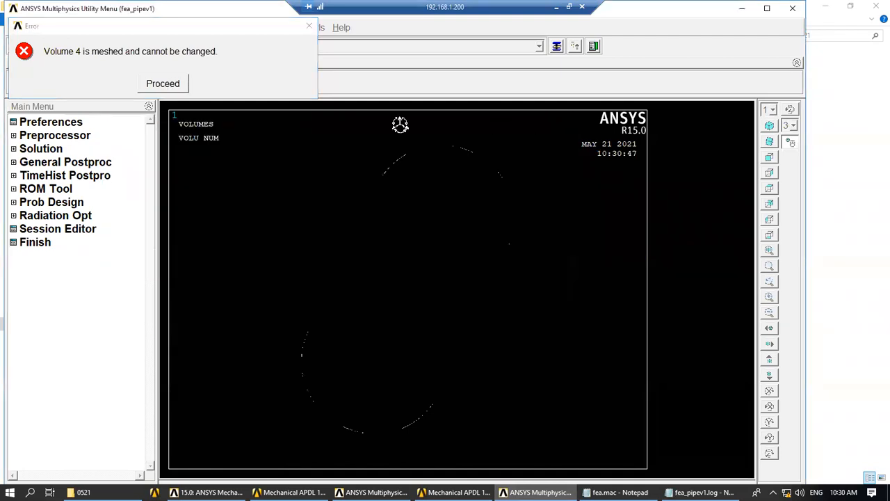
click(162, 84)
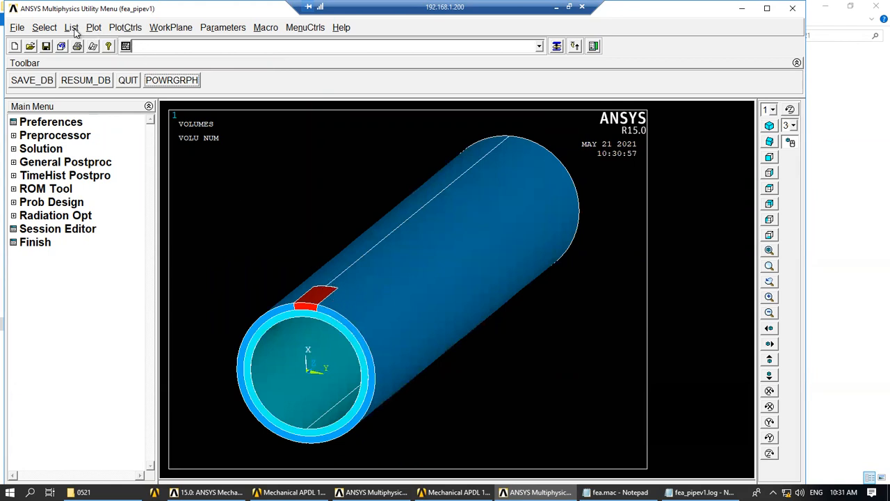
Step: Preview the small wall block and the outer pipe with the volume picker to check their volume numbers, and cancel the selection
click(45, 28)
click(70, 45)
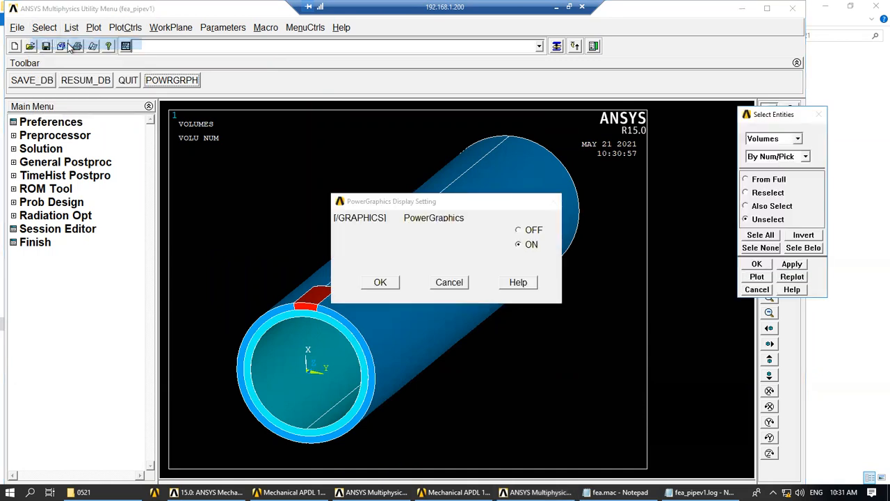
click(457, 282)
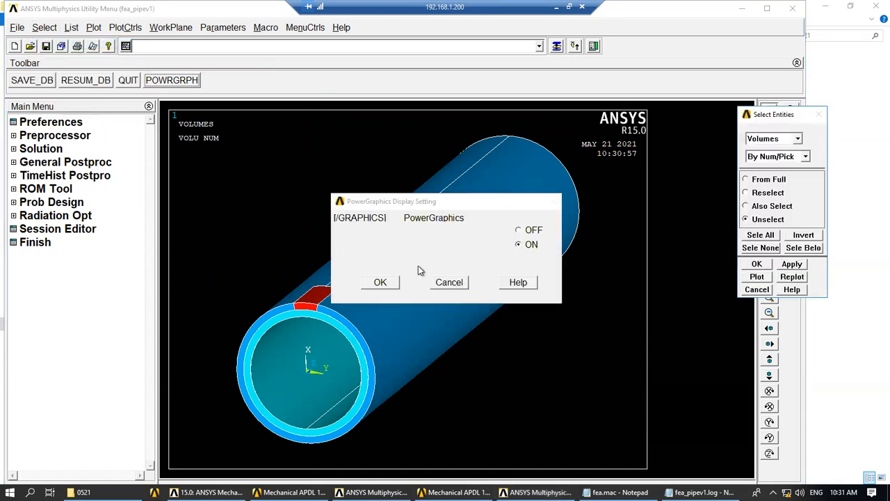
click(46, 28)
click(45, 41)
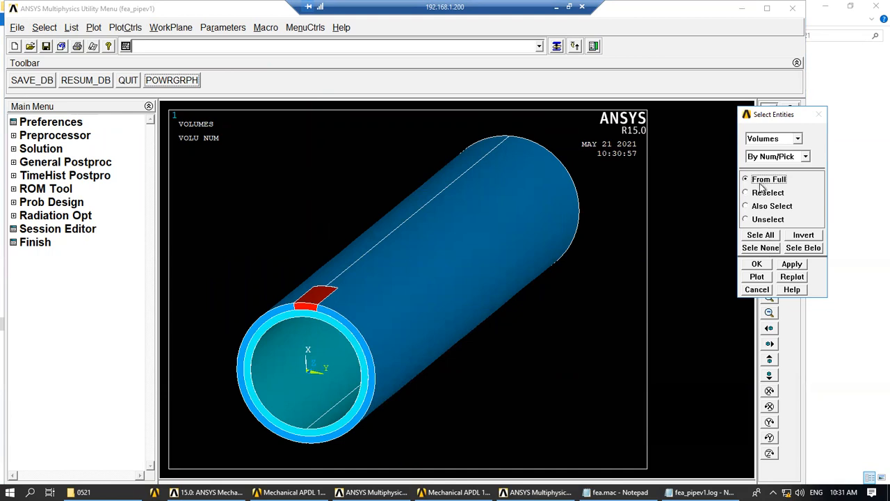
click(757, 265)
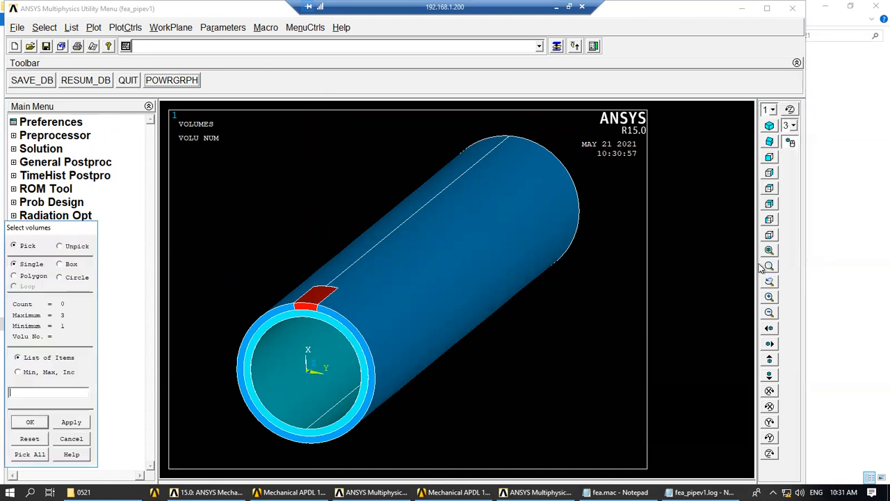
click(375, 308)
drag(419, 285, 432, 268)
drag(310, 303, 314, 302)
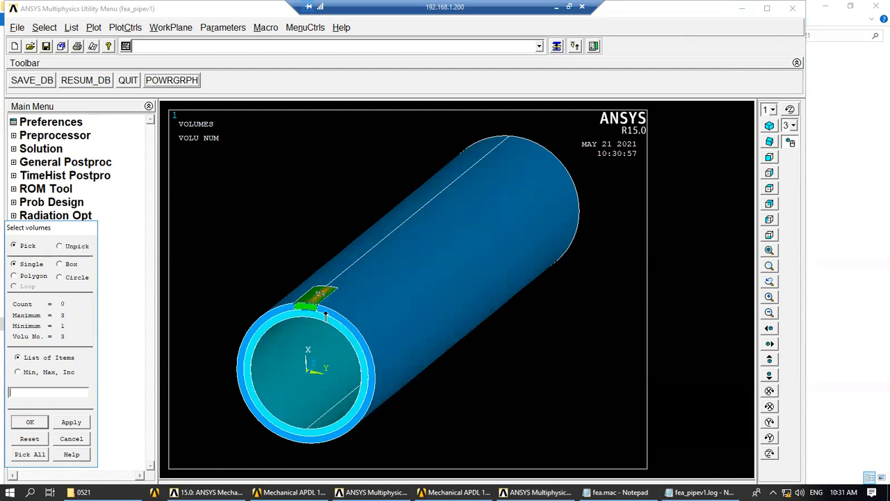
drag(345, 328, 362, 328)
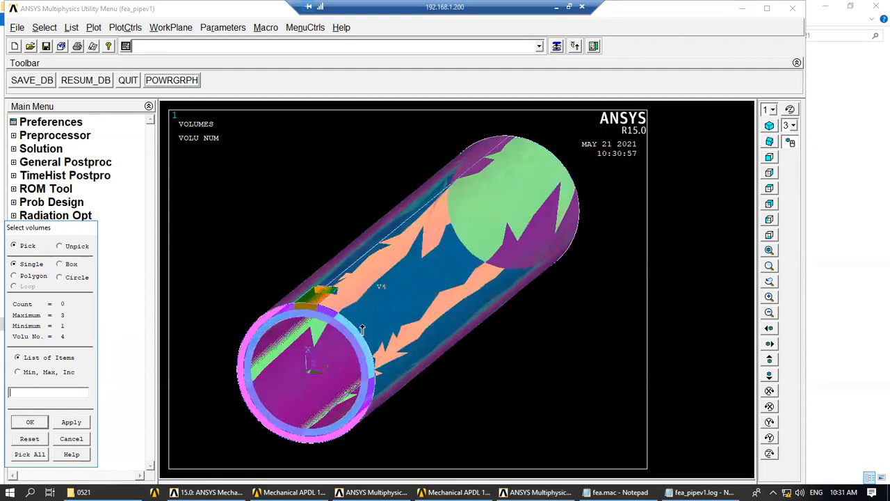
click(82, 440)
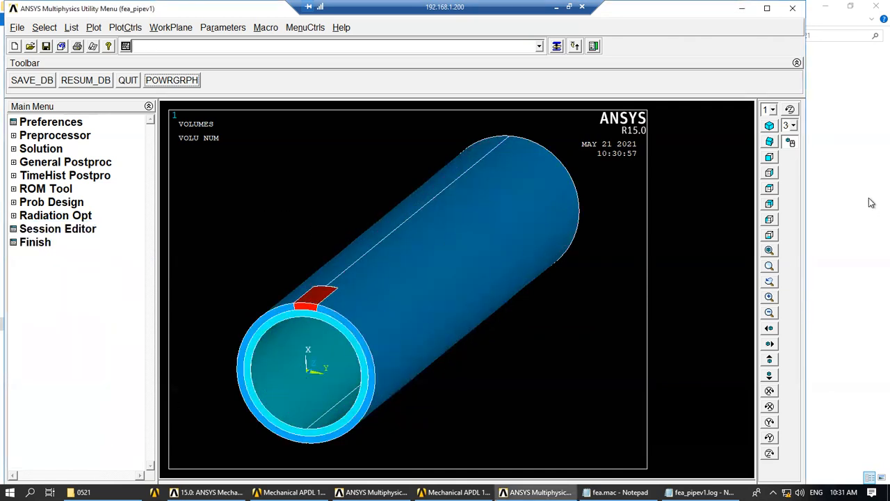
Step: Isolate volume 1 in a front view by selecting it by number from the full set of volumes
click(769, 157)
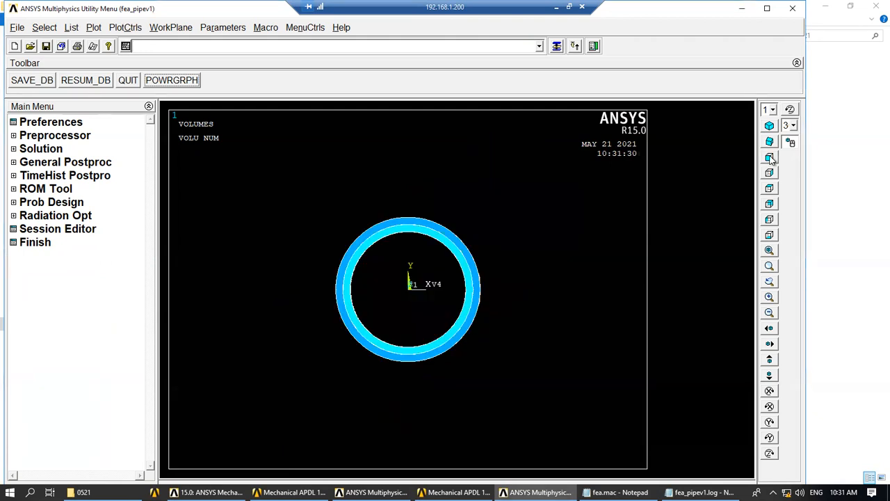
click(769, 250)
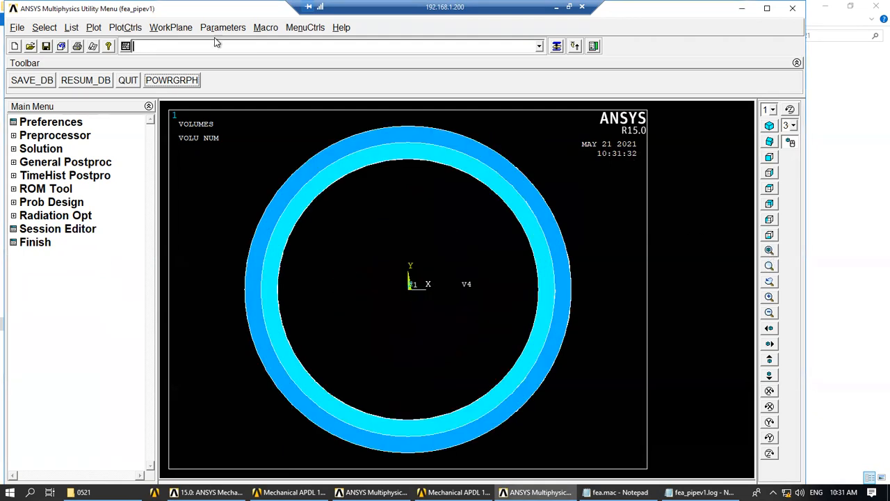
click(43, 27)
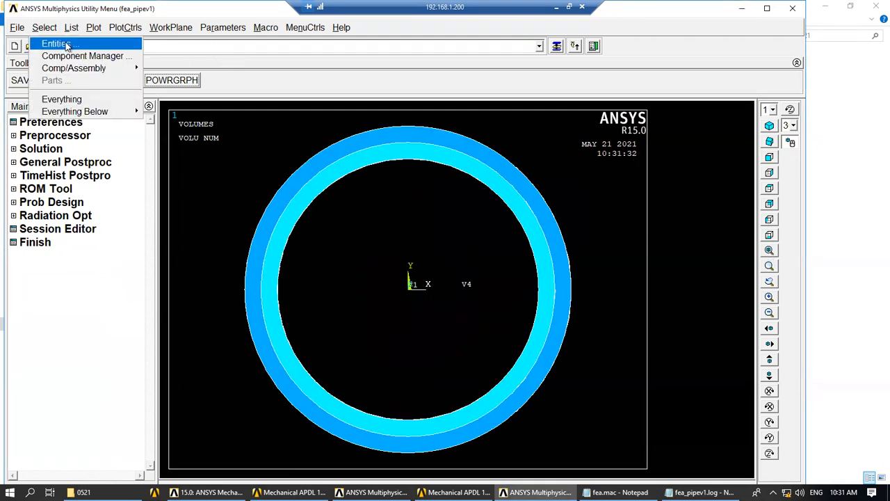
click(57, 42)
click(798, 140)
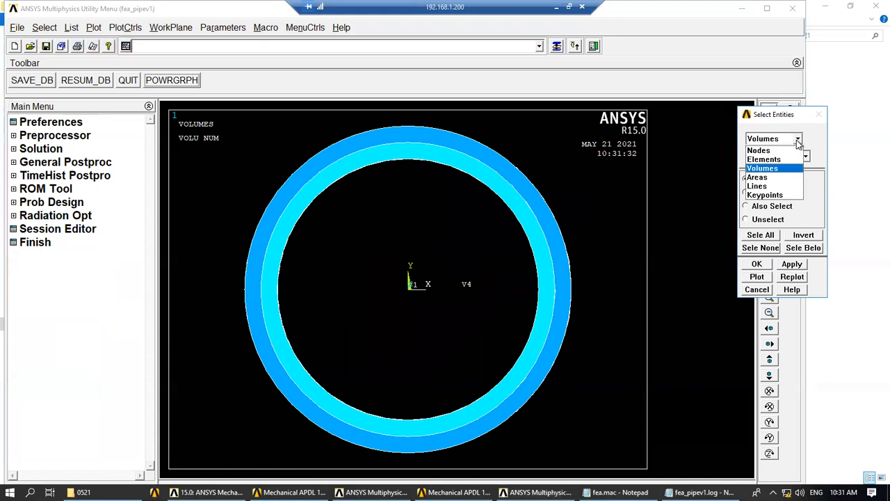
click(808, 137)
click(763, 236)
click(757, 264)
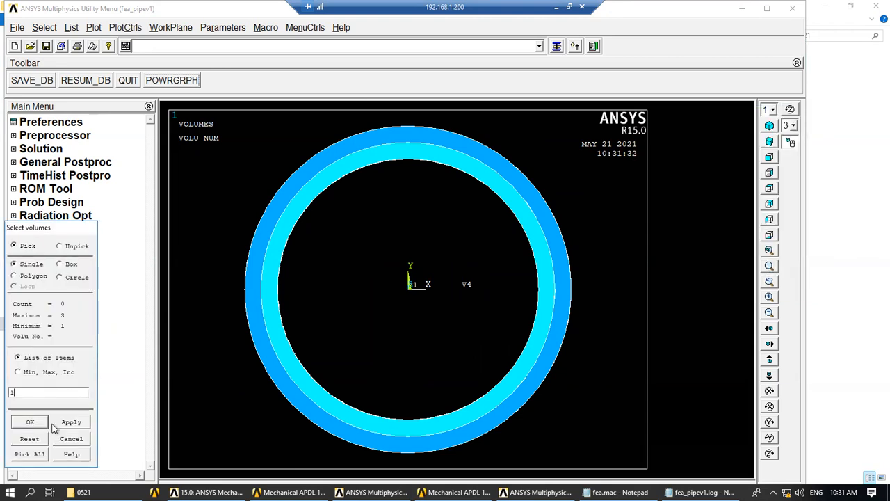
click(30, 423)
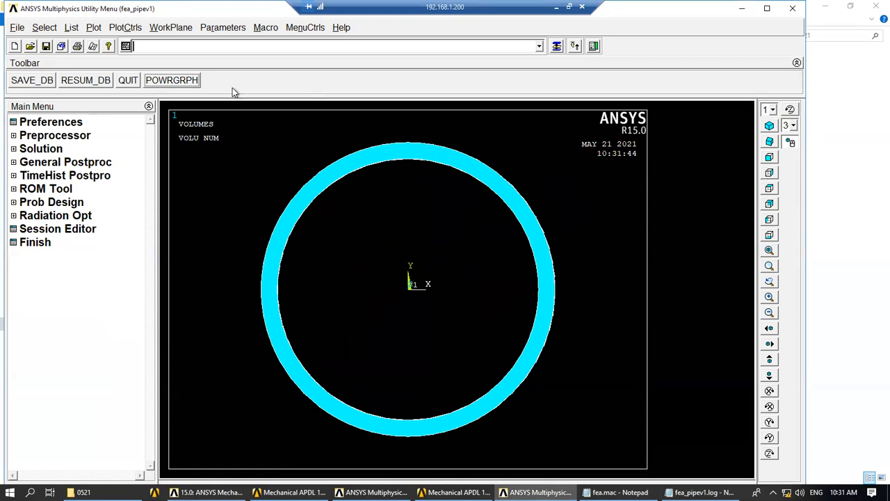
Step: Isolate volume 3, the small wall block, with the command VSEL,,,,3 and plot it
text(VSEL,,,,3)
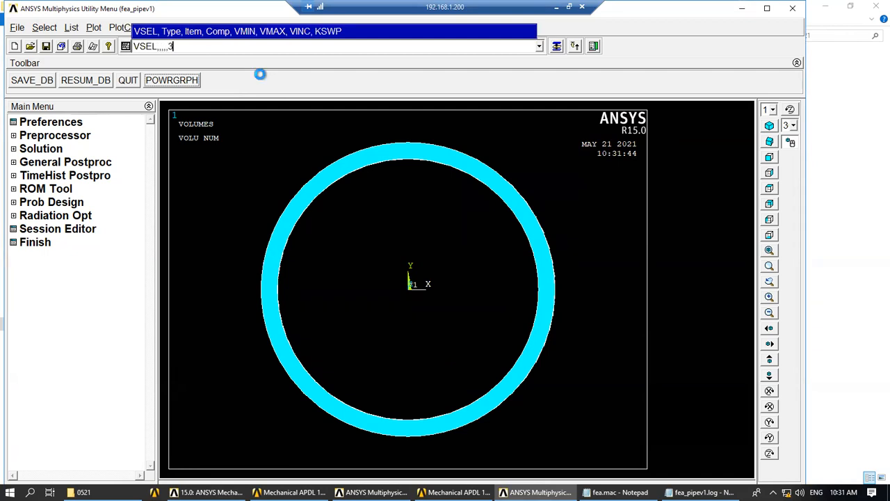
key(Return)
click(164, 83)
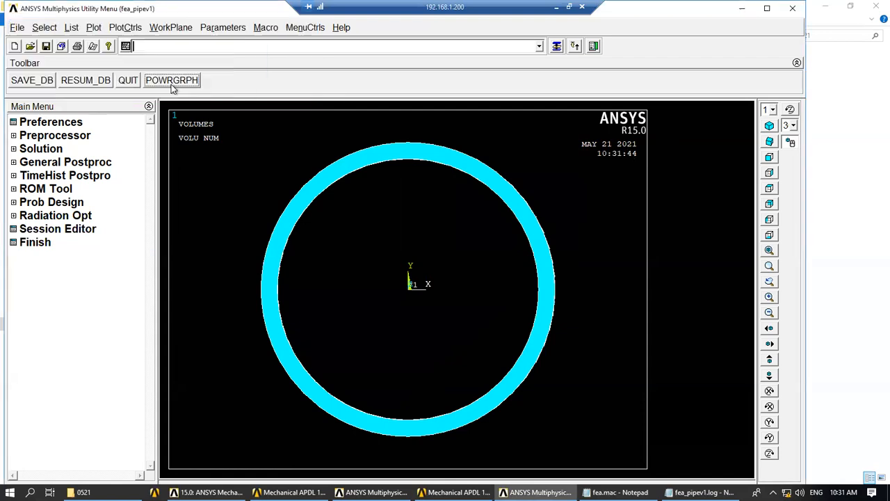
click(235, 46)
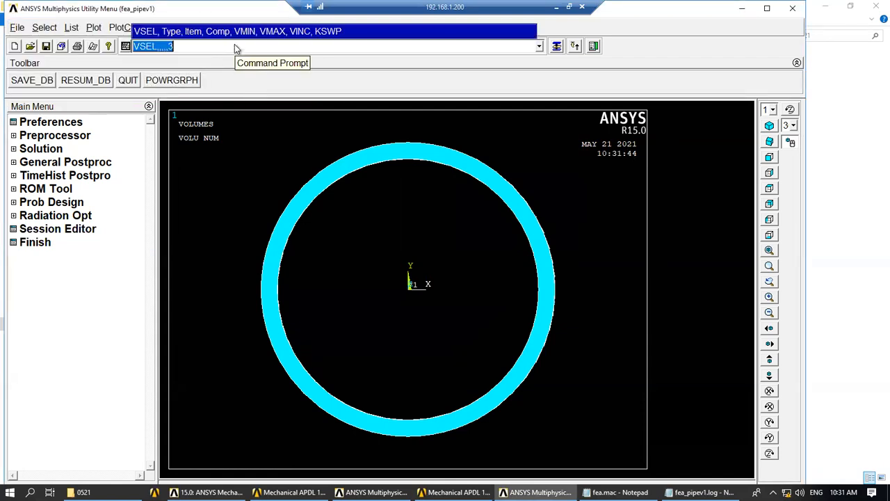
key(Left)
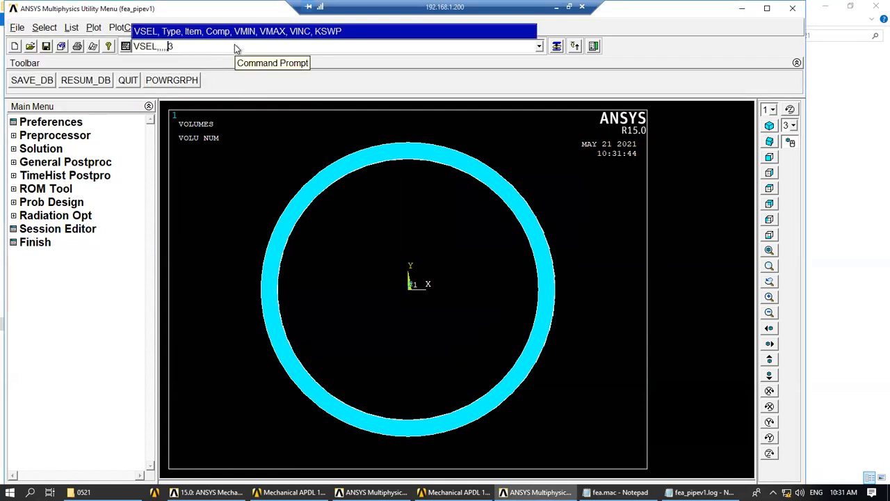
click(168, 45)
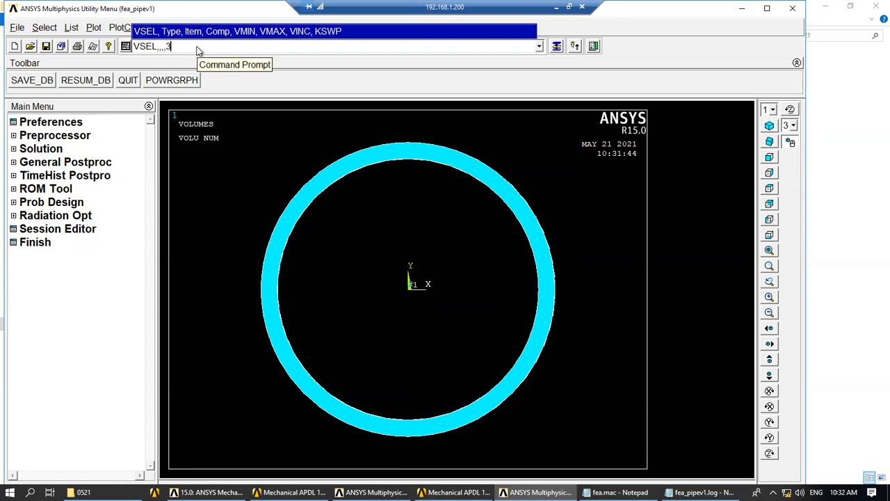
key(Return)
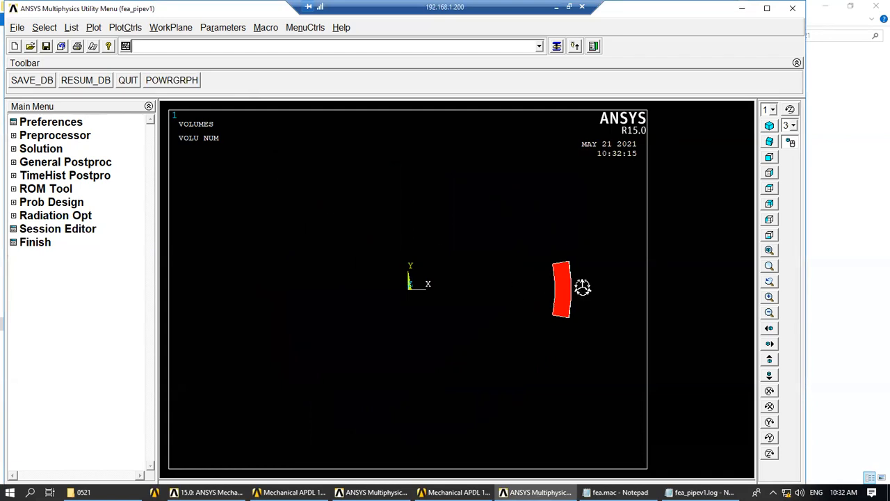
Step: Isolate volume 4, the outer pipe with the notch, by rerunning the VSEL command for that number
key(Up)
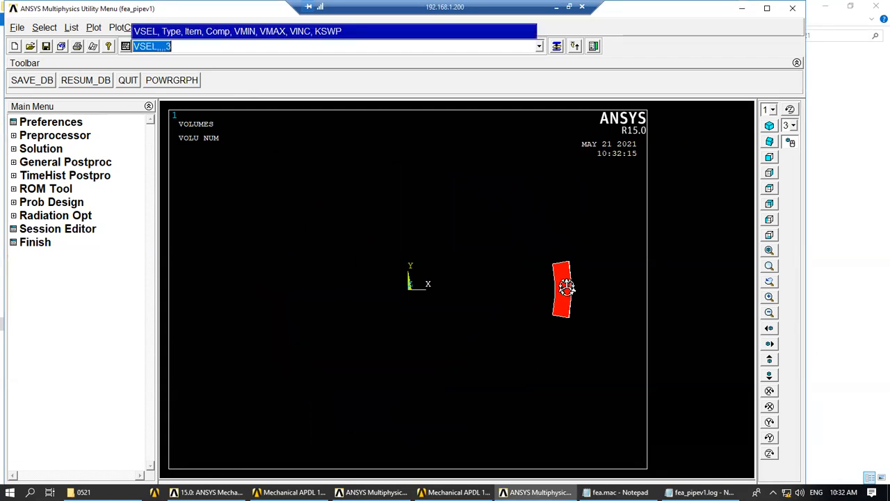
key(End)
key(Return)
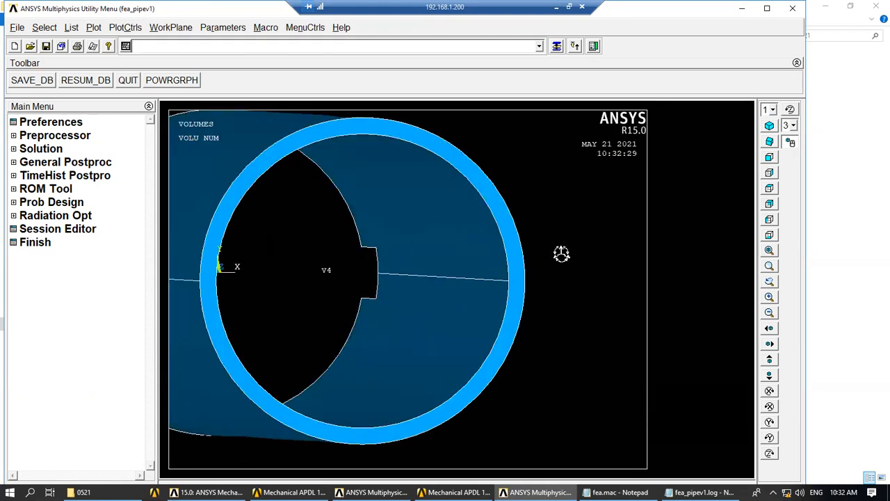
Step: Reselect all entities with the ALLS command and replot the complete pipe model
text(ALL)
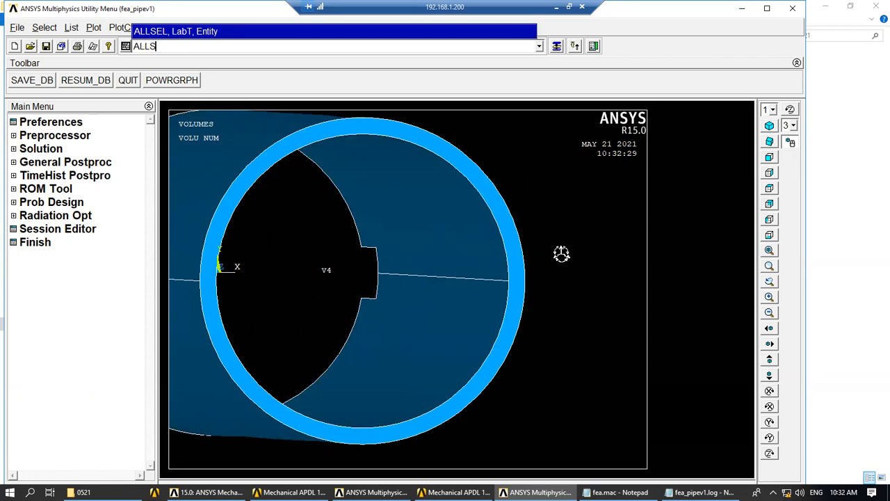
text(S)
key(Return)
right_click(561, 254)
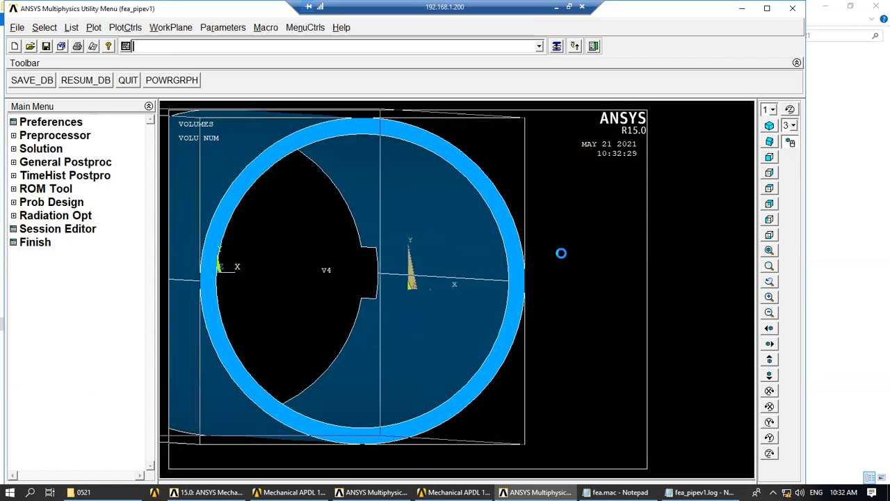
right_drag(561, 254, 528, 270)
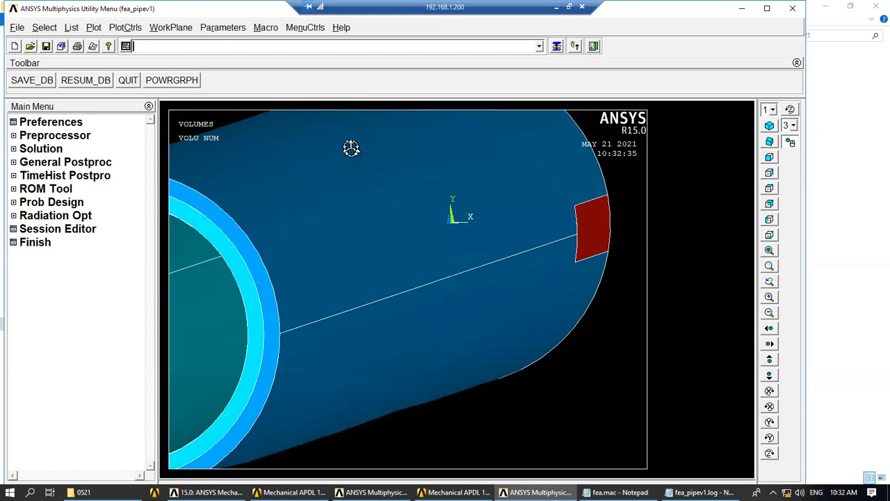
Step: Delete volume 3, the small wall block, with the command VDELE,3 and replot the whole pipe
text(VDE)
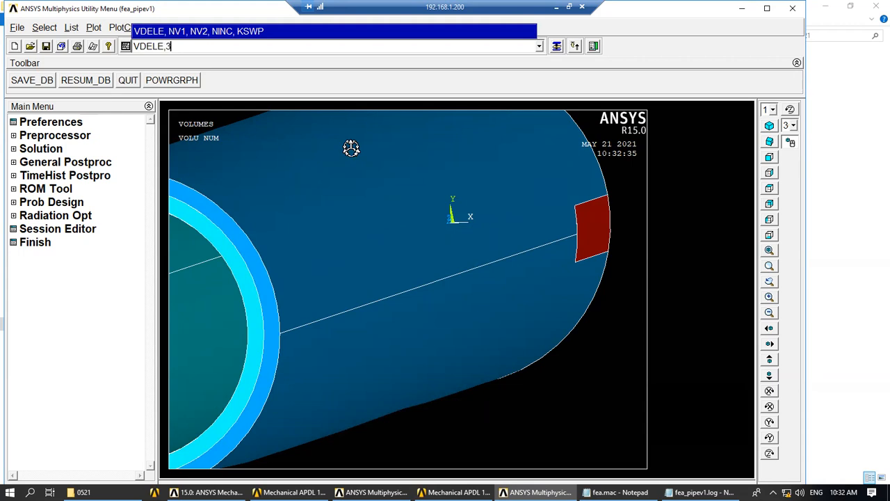
text(LE,3)
key(Return)
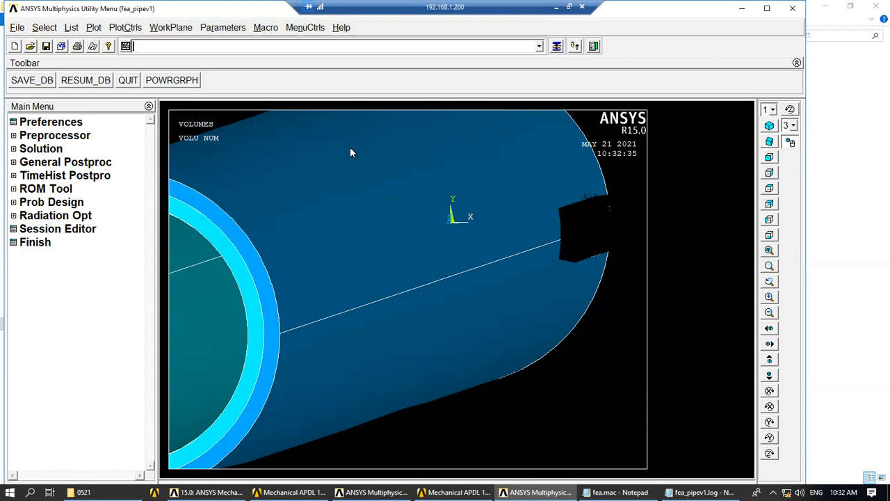
right_drag(537, 247, 467, 225)
right_drag(486, 237, 532, 261)
click(770, 250)
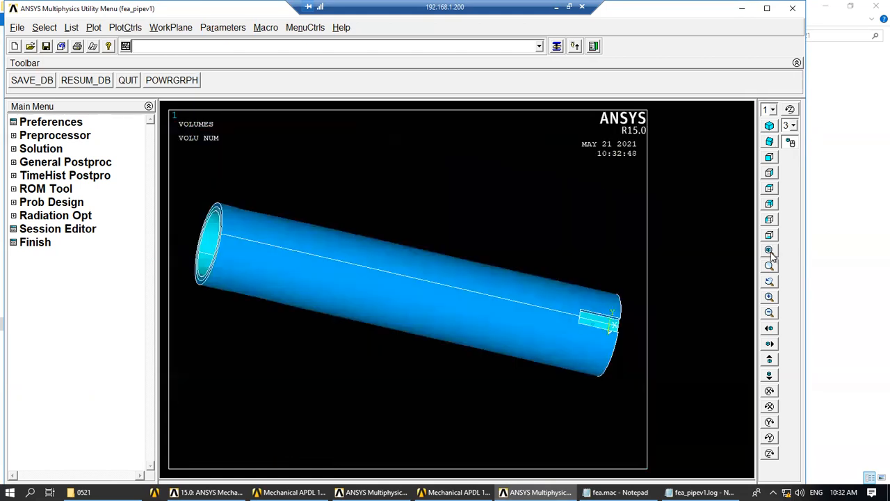
right_drag(490, 281, 471, 255)
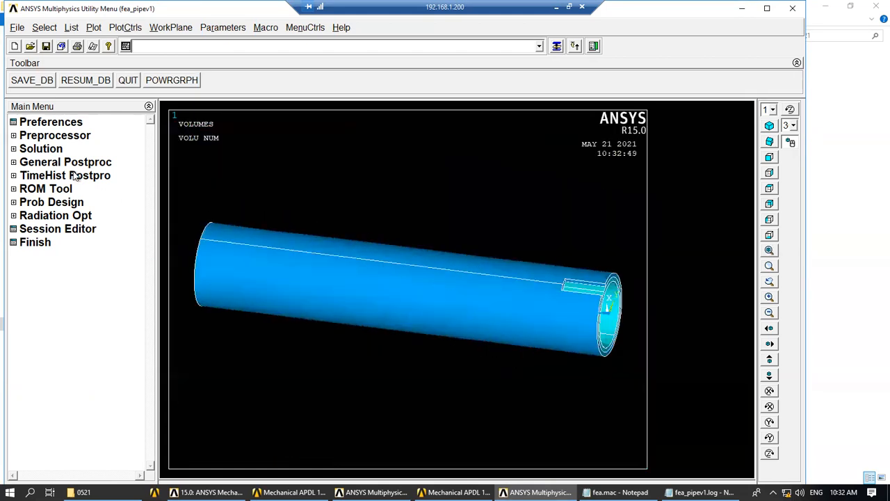
Step: Open the MeshTool from the preprocessor's meshing commands
click(44, 149)
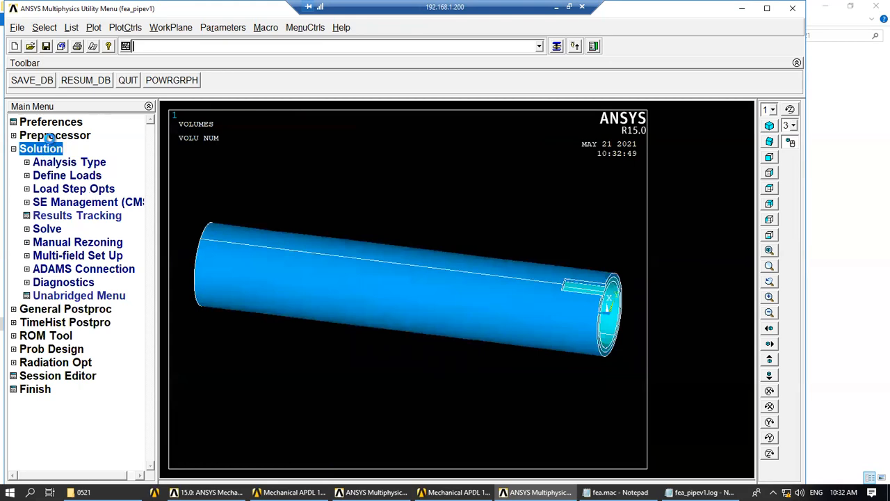
click(52, 137)
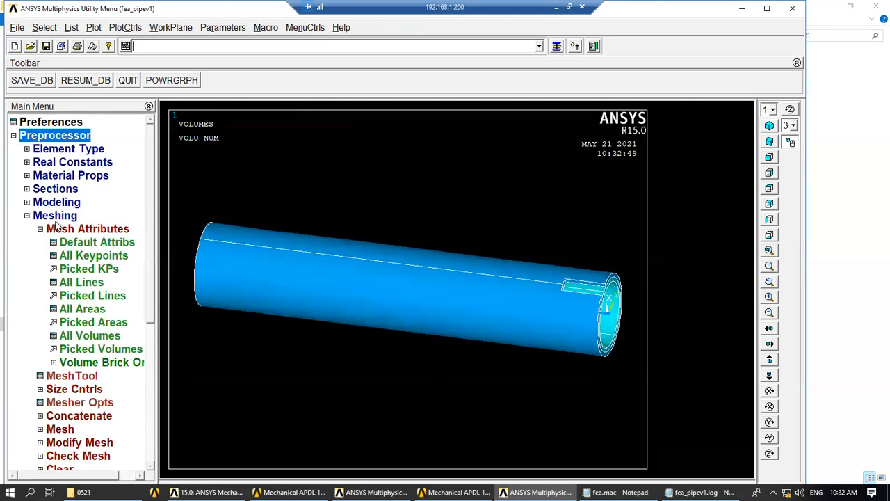
click(88, 337)
click(449, 311)
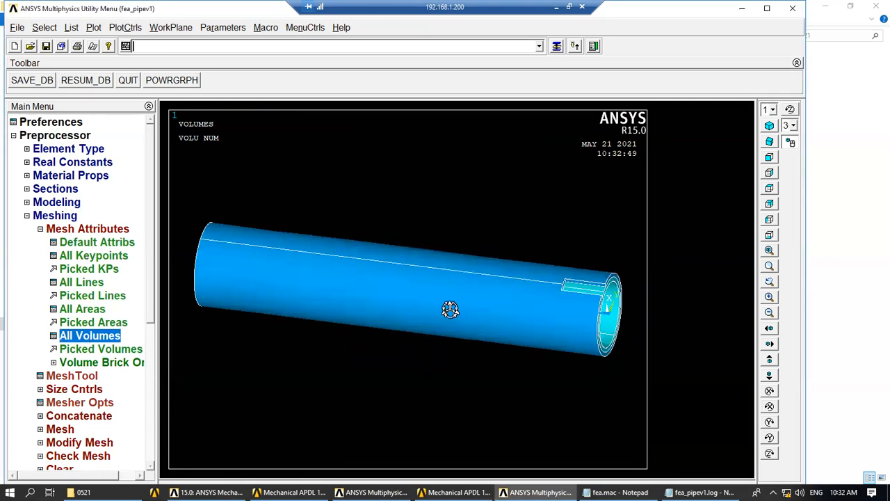
click(40, 228)
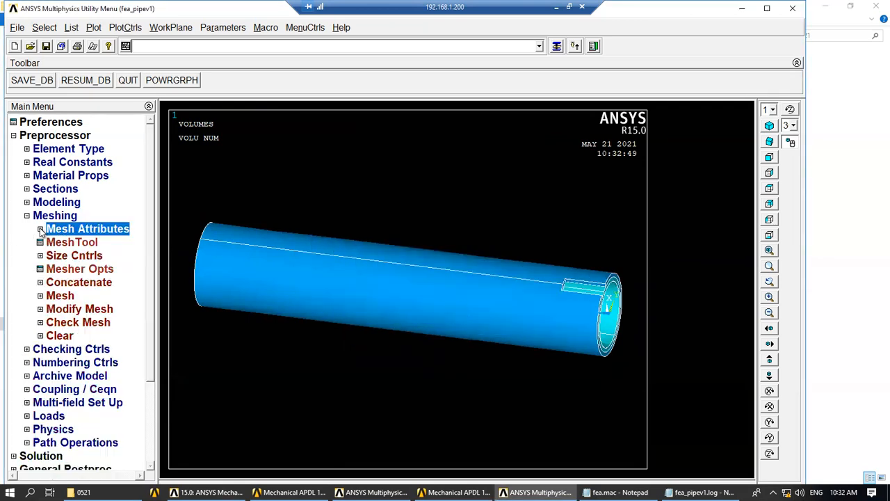
click(61, 296)
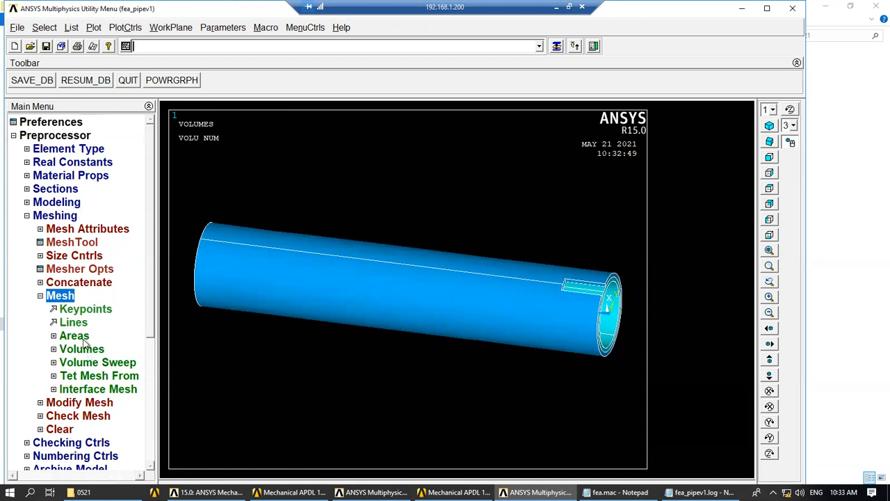
click(77, 271)
click(47, 295)
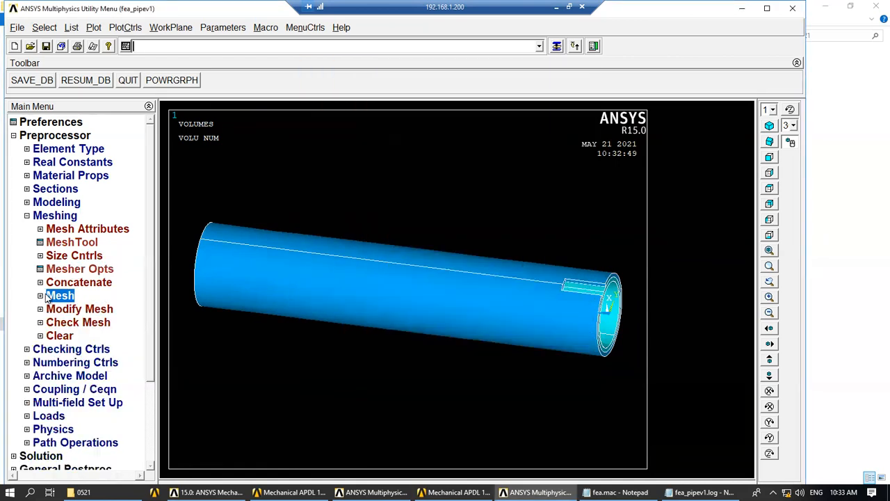
click(71, 246)
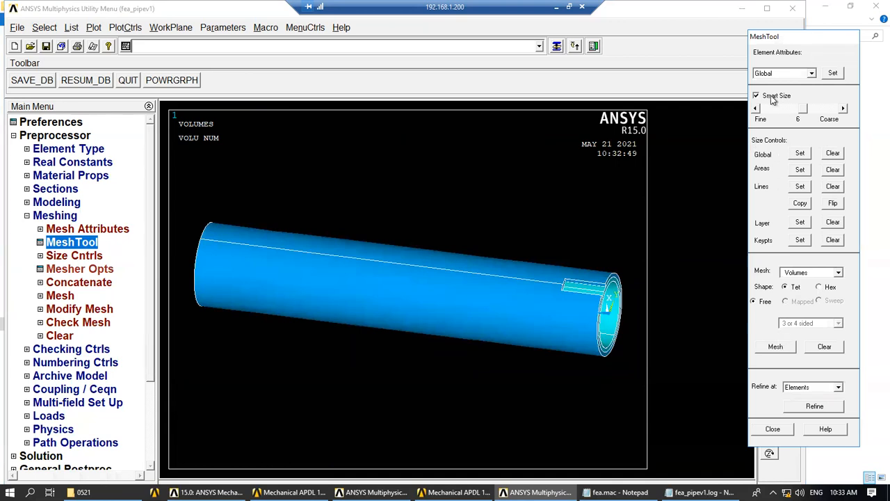
Step: Mesh all volumes with free tetrahedra at smart size 6 and dismiss the warnings
click(775, 347)
click(518, 310)
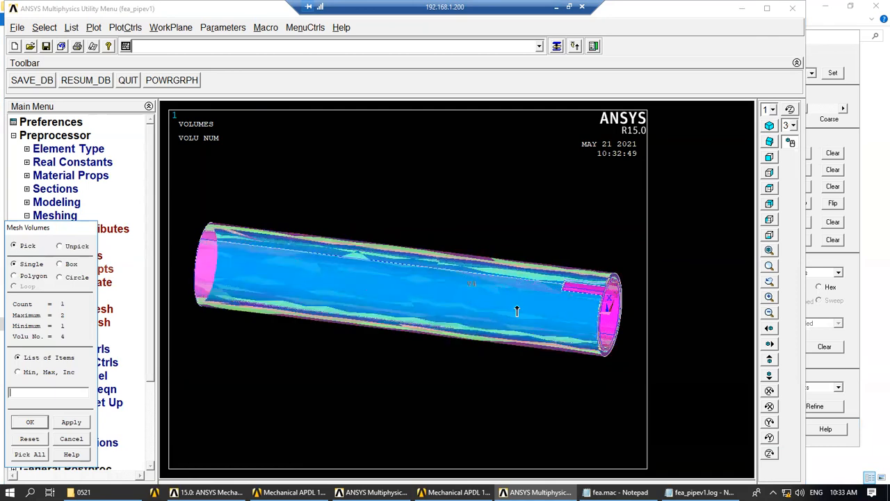
click(30, 454)
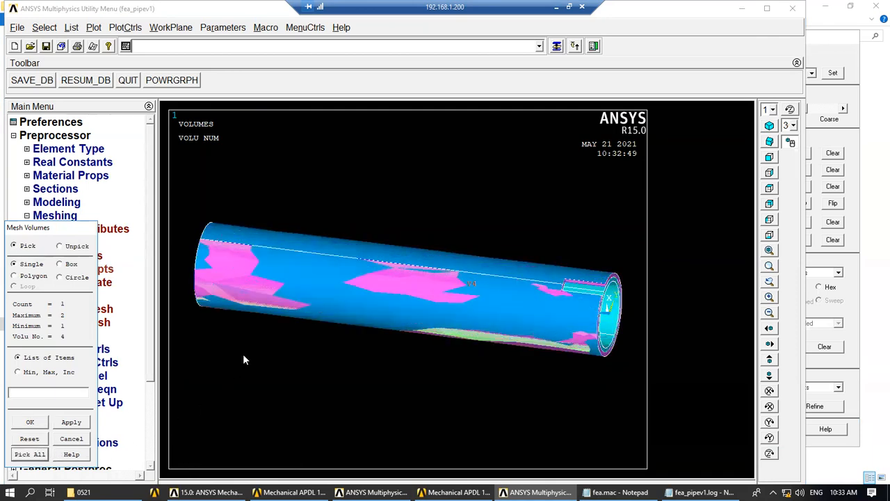
click(163, 87)
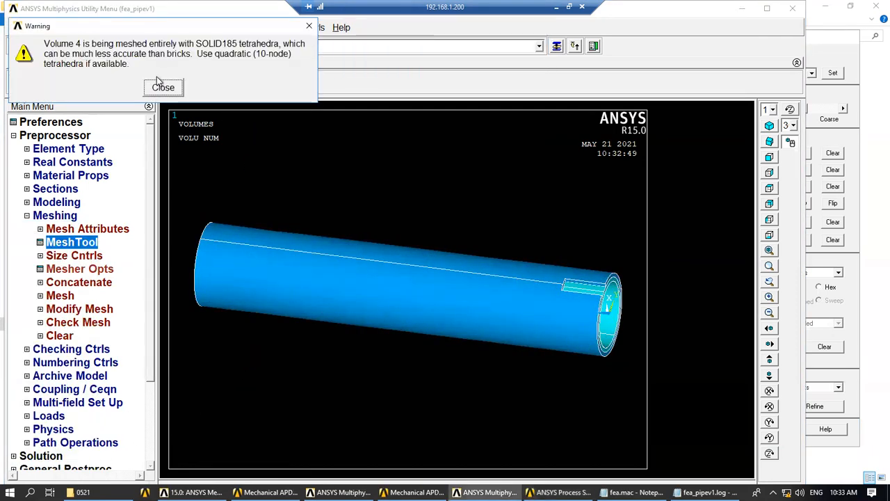
click(163, 85)
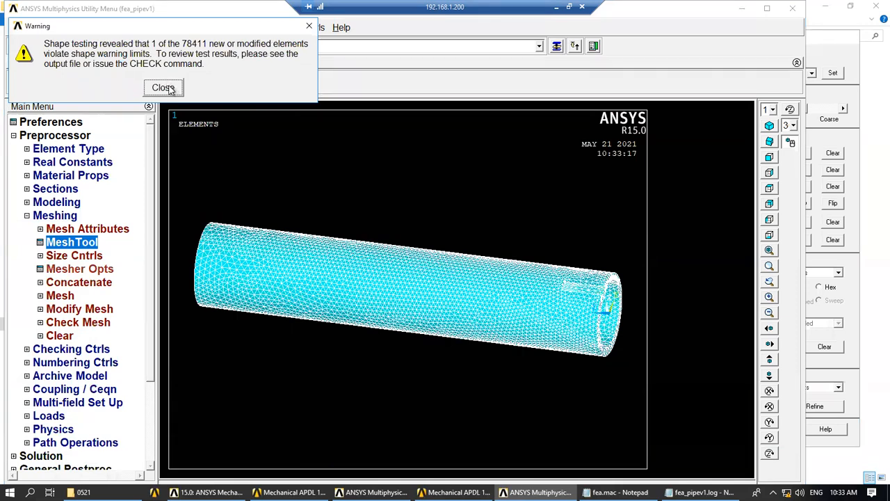
click(164, 88)
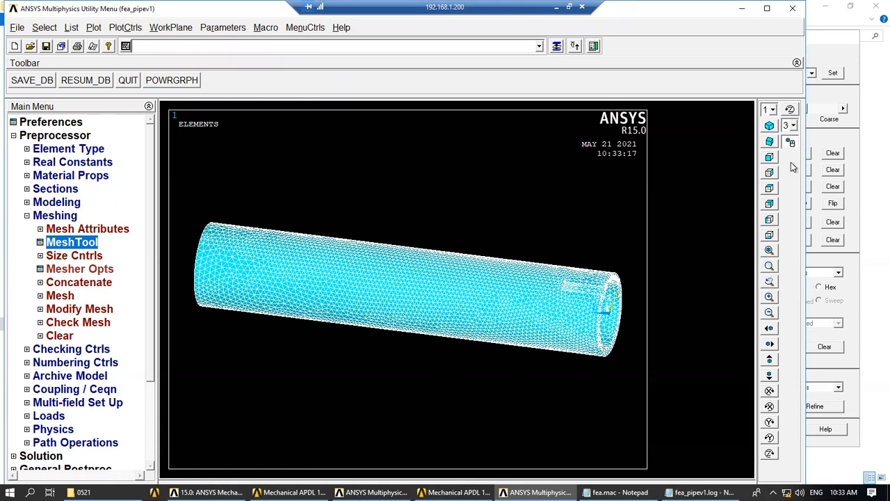
Step: Examine the mesh where the notch meets the pipe's end face and across the wall thickness
click(768, 265)
click(597, 292)
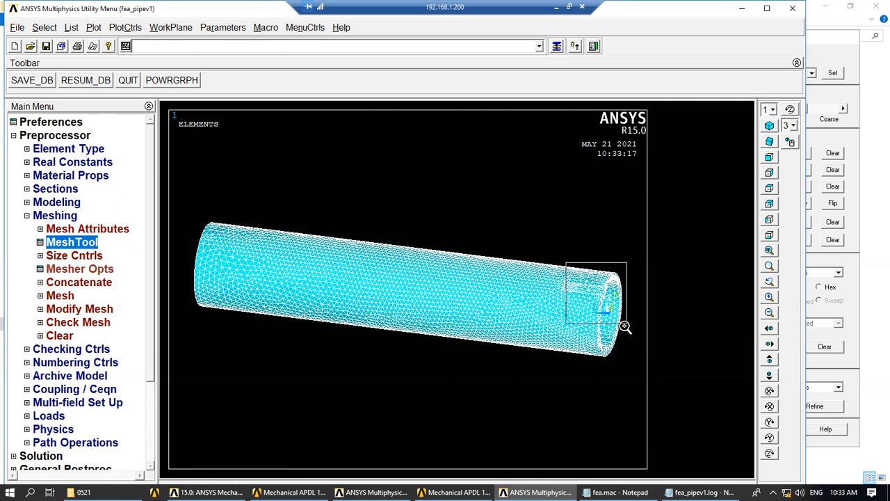
click(641, 347)
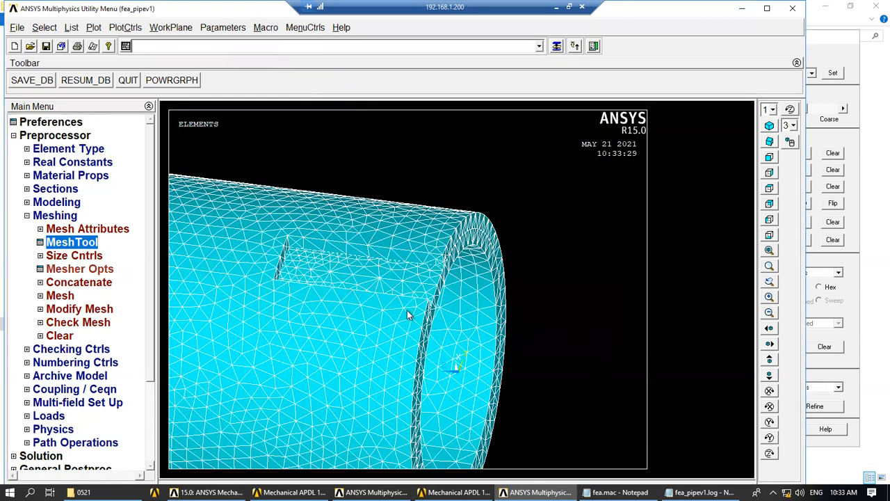
click(769, 267)
click(437, 262)
click(457, 292)
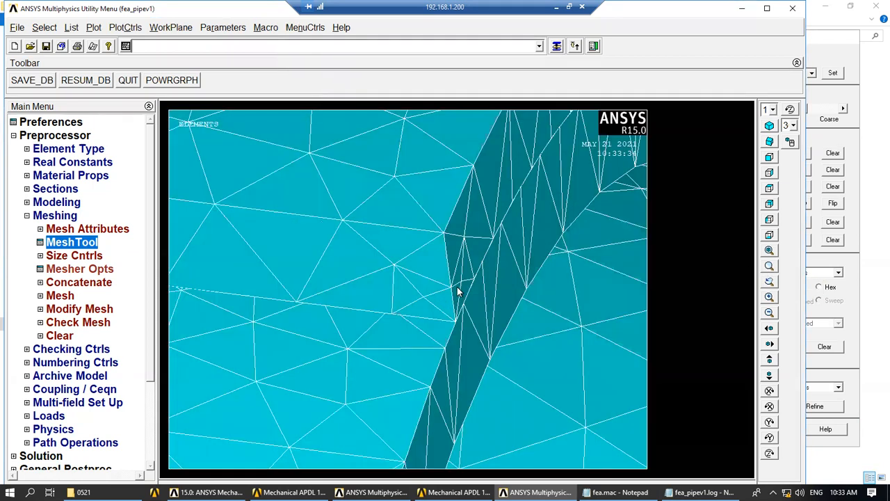
click(794, 146)
right_drag(431, 290, 389, 277)
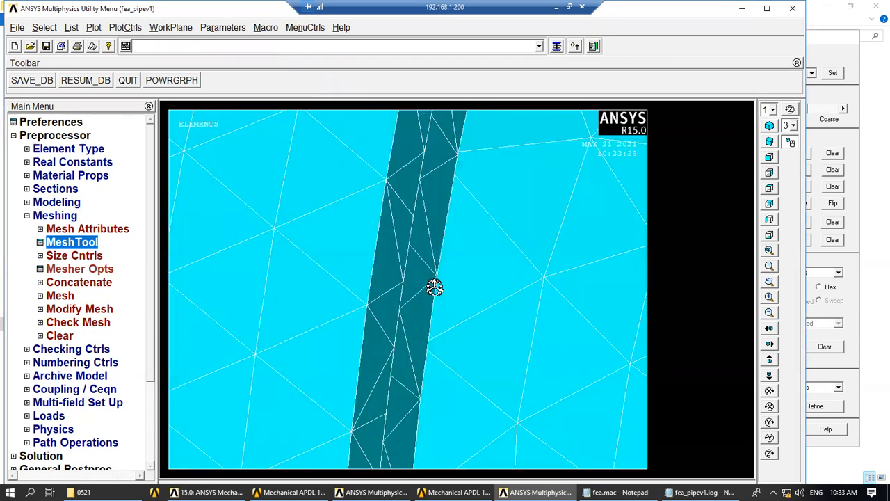
right_drag(439, 303, 441, 290)
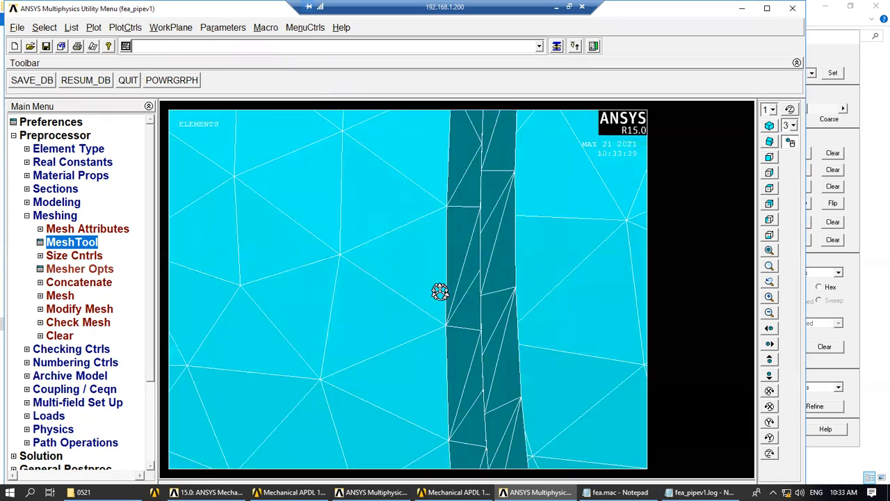
Step: Examine the whole meshed pipe from an oblique angle, ending with a close look at the notch
click(770, 251)
right_drag(404, 298, 537, 362)
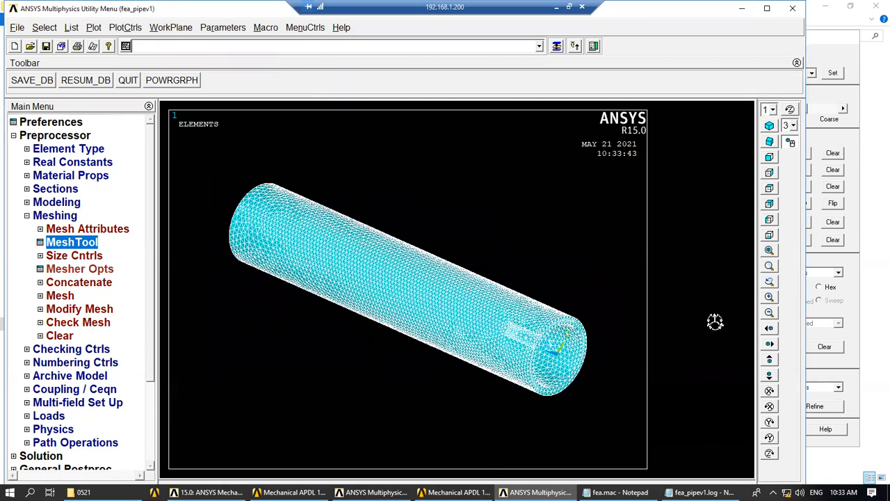
click(769, 265)
click(532, 339)
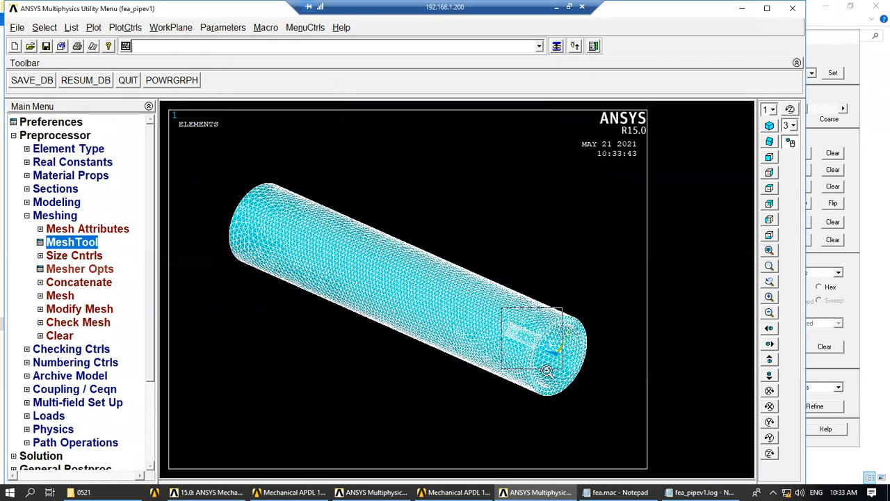
click(550, 378)
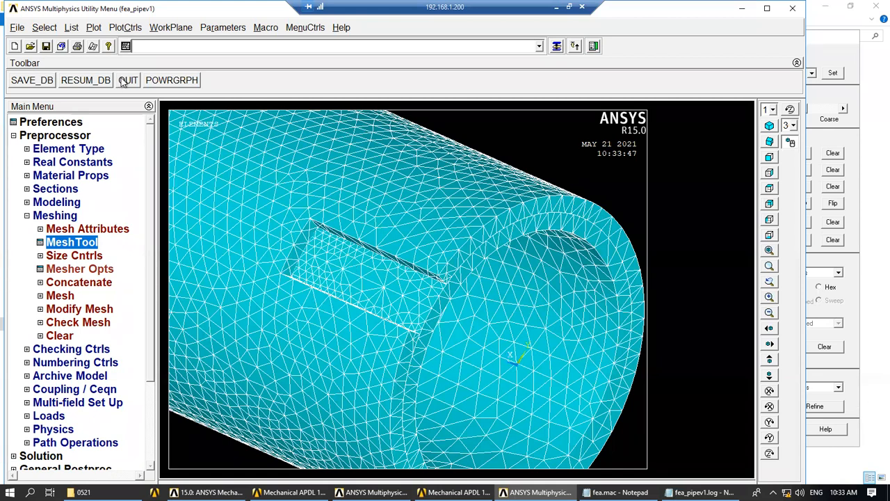
Step: List the elements with nodes and attributes and check the last element number in the listing
click(94, 28)
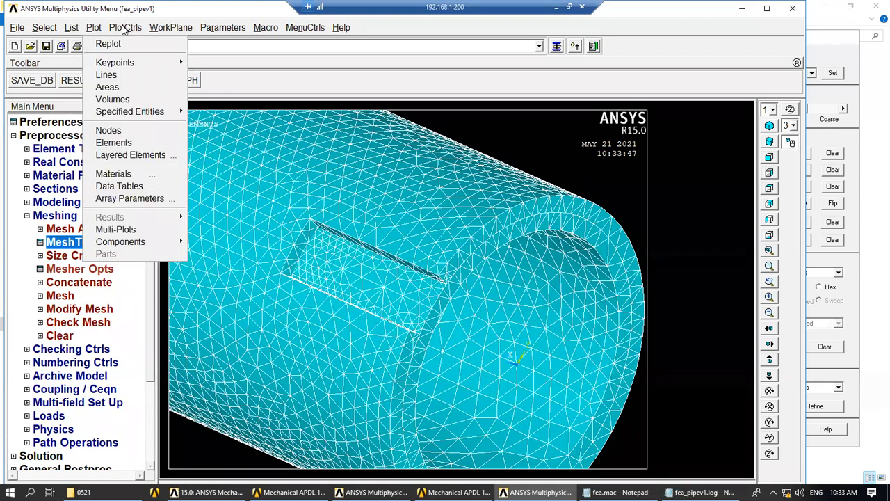
mouse_move(125, 28)
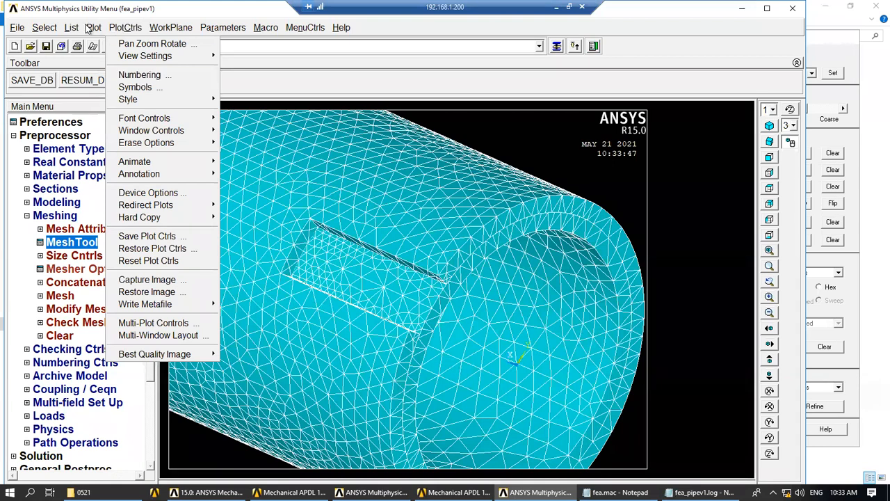
mouse_move(72, 28)
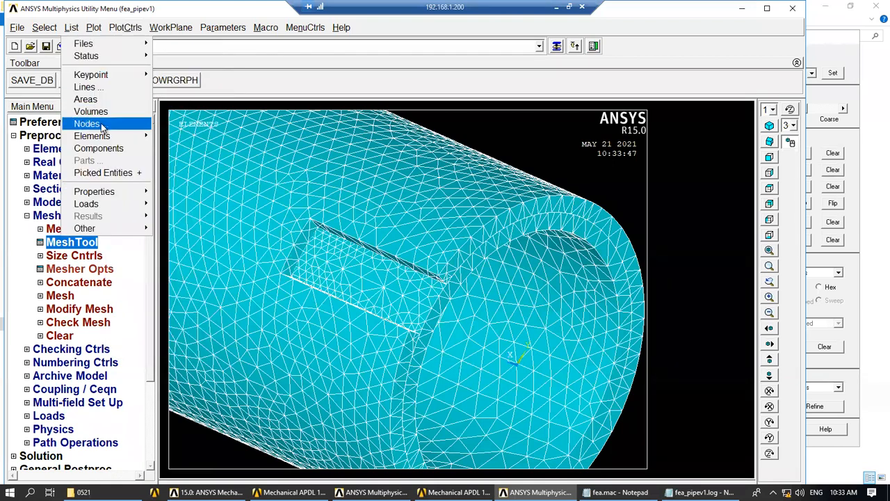
mouse_move(103, 139)
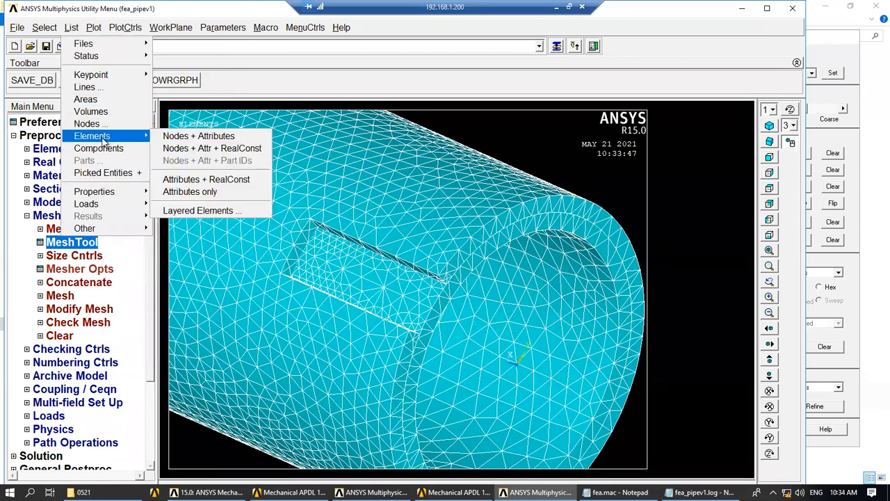
click(168, 137)
drag(561, 158, 564, 311)
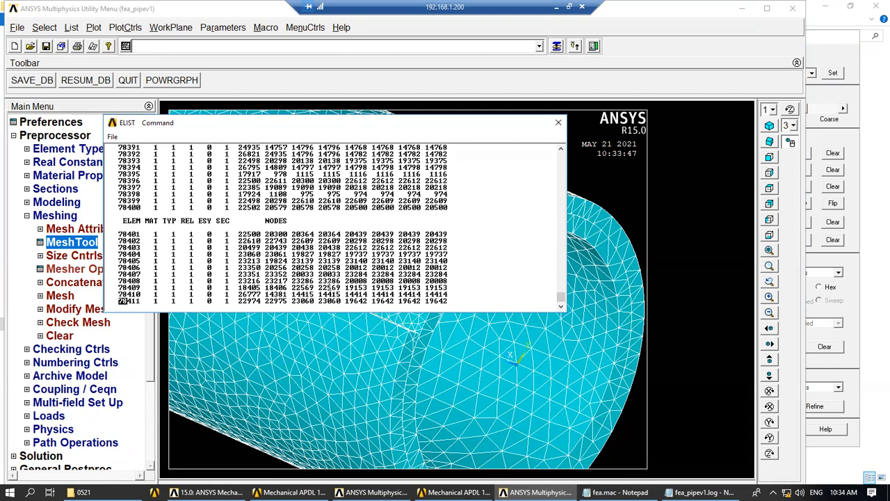
click(557, 123)
Step: Set the smart size to 10 and remesh all volumes, accepting replacement of the existing mesh and dismissing the warning
click(822, 103)
drag(805, 115, 846, 115)
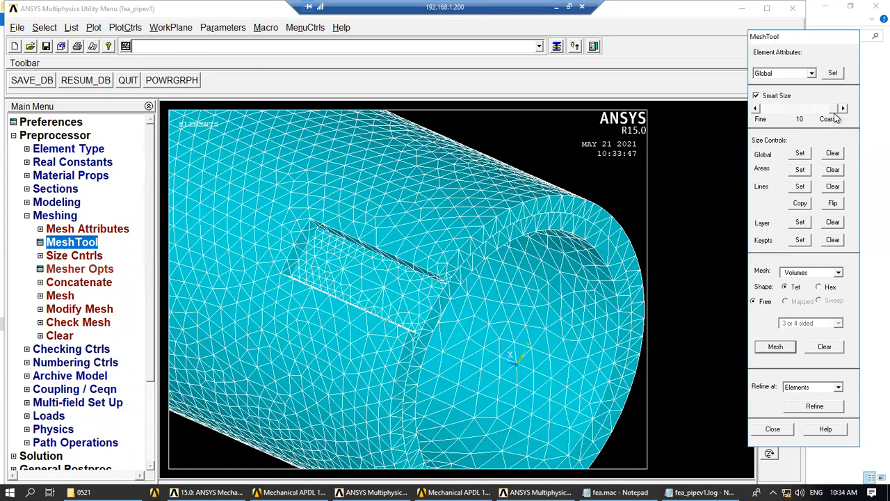
click(778, 348)
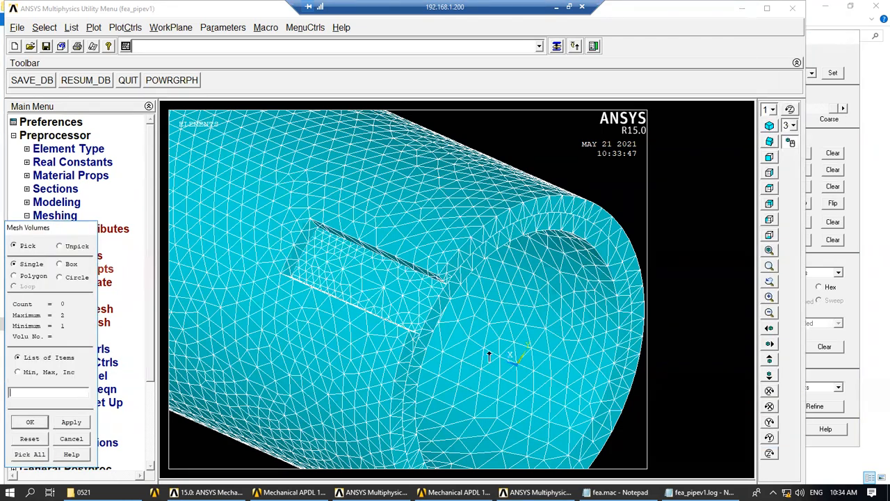
click(30, 454)
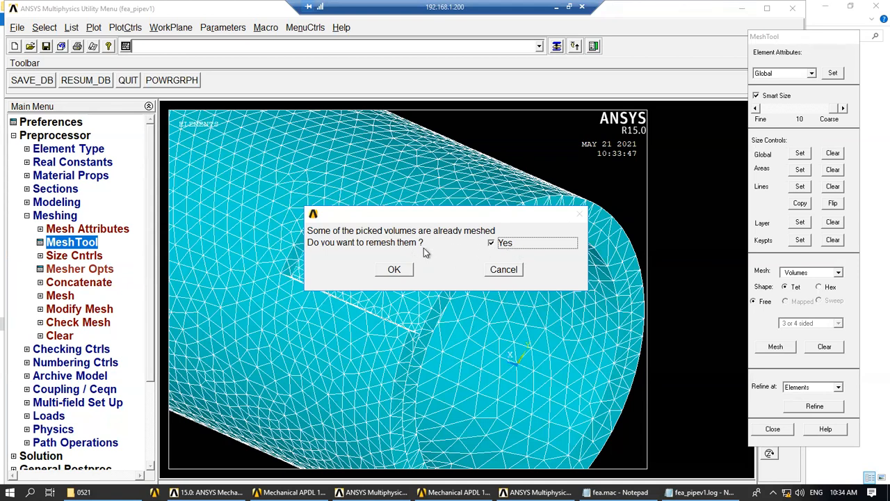
click(394, 270)
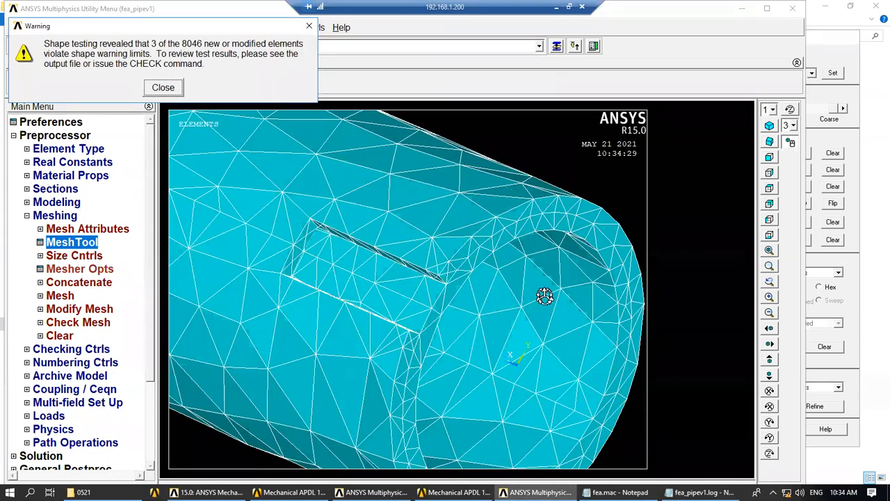
ctrl+right_drag(411, 338, 435, 324)
ctrl+right_drag(505, 237, 433, 264)
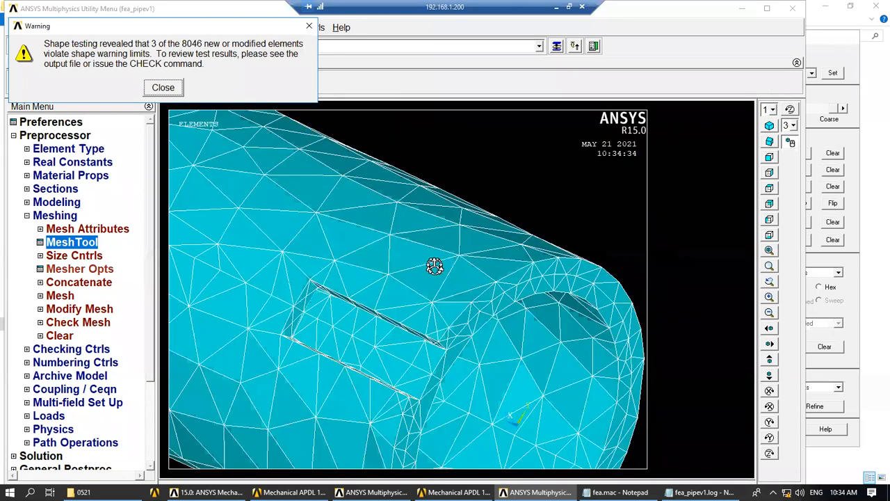
click(172, 89)
Step: List the coarser mesh's elements with nodes and attributes and check the final element number
click(72, 28)
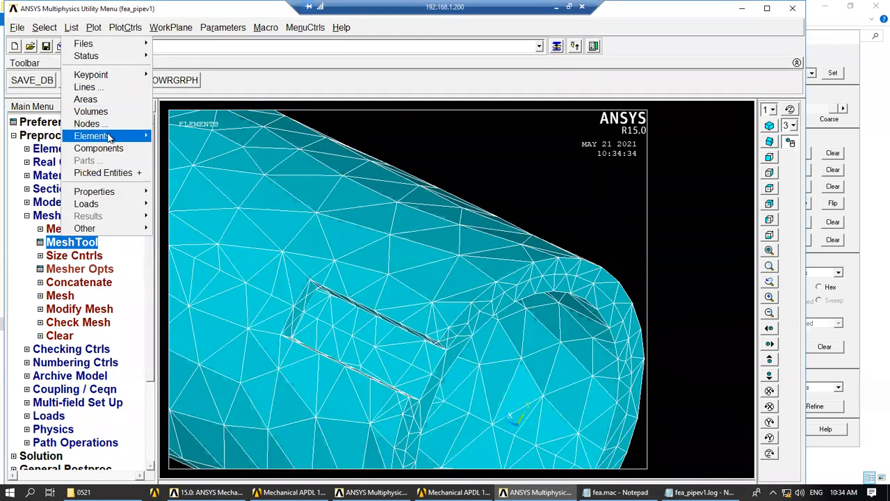
mouse_move(145, 138)
click(173, 137)
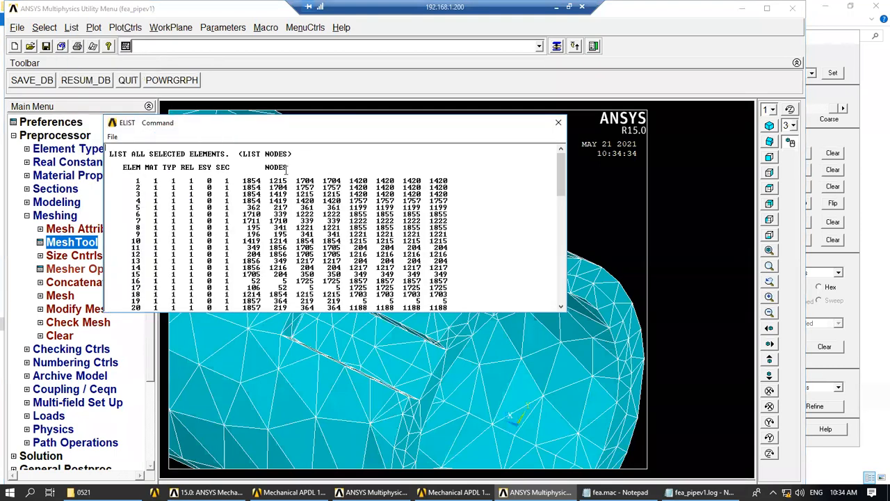
drag(565, 161, 557, 307)
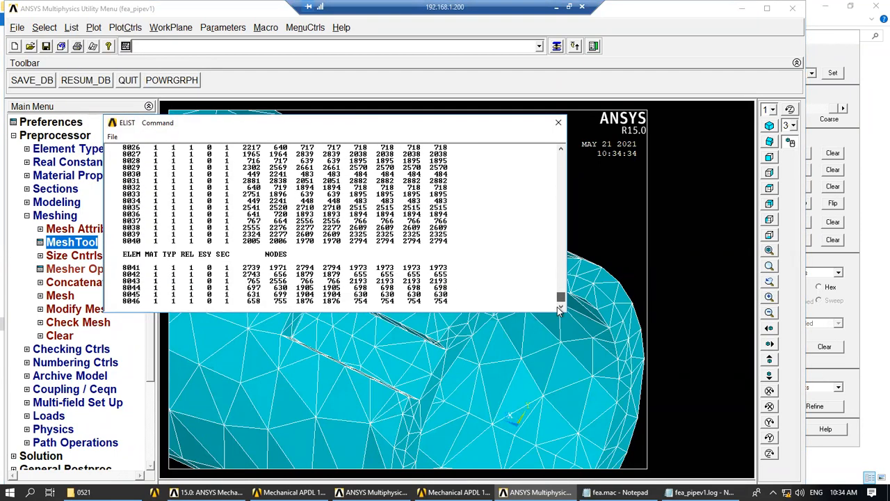
click(557, 124)
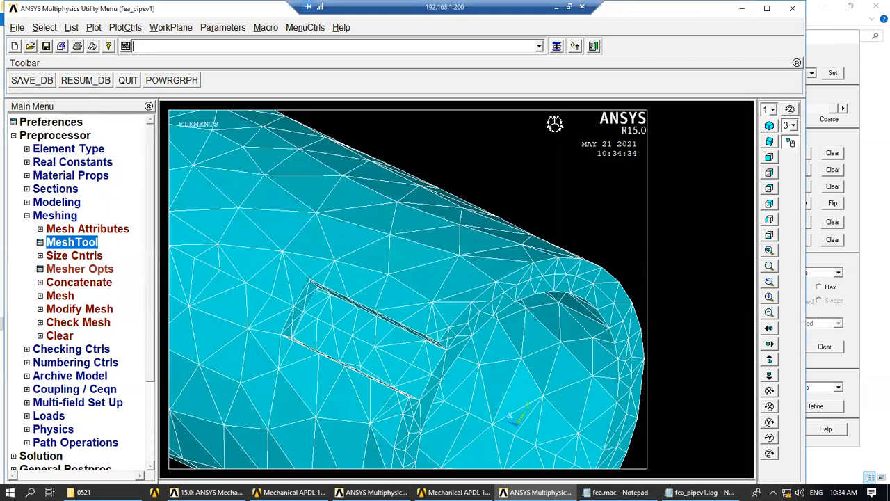
Step: Set the smart size to 1 and remesh all volumes, accepting replacement of the existing mesh and dismissing the warning
click(822, 96)
drag(829, 111, 758, 109)
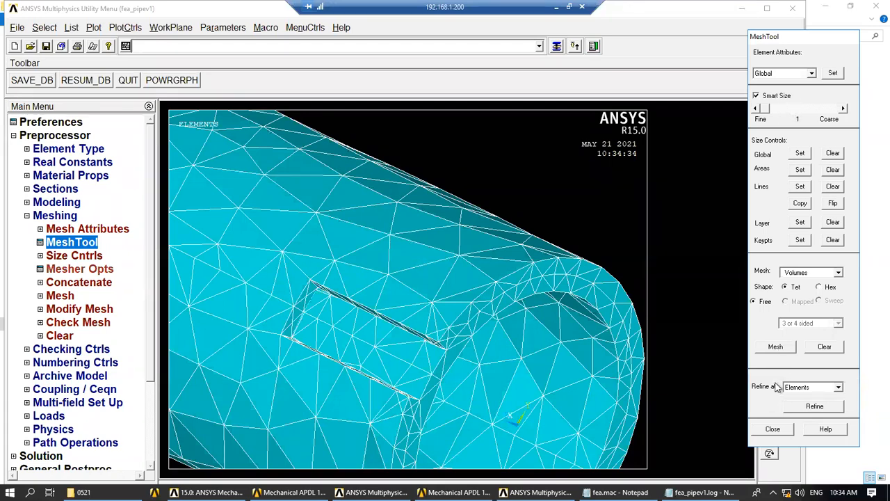
click(776, 348)
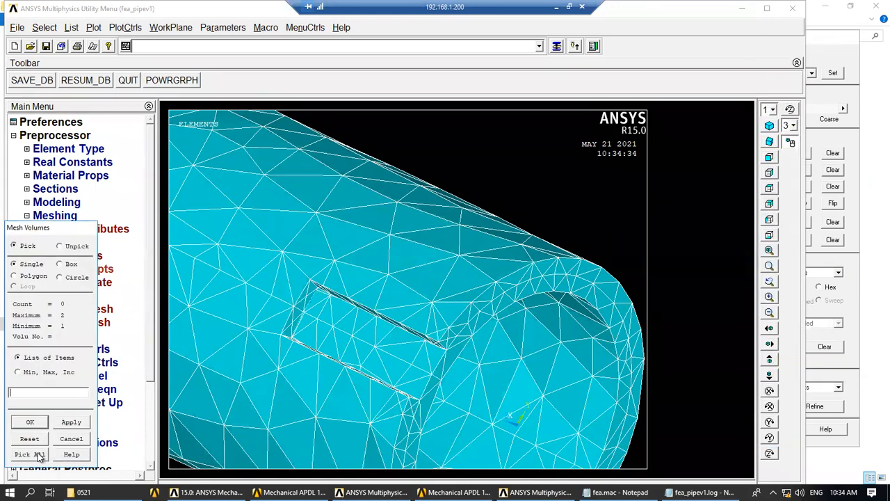
click(29, 454)
click(394, 270)
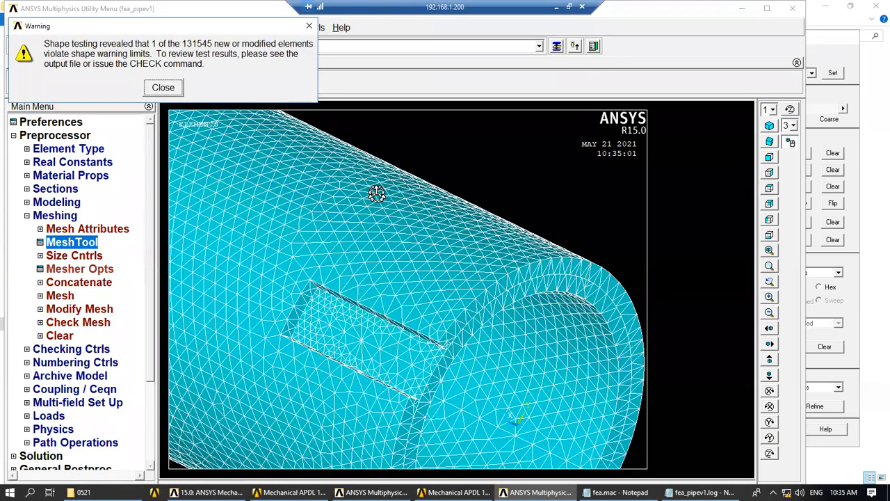
click(166, 88)
Step: List the finest mesh's elements with nodes and attributes, check the last element number, and close the listing
click(122, 28)
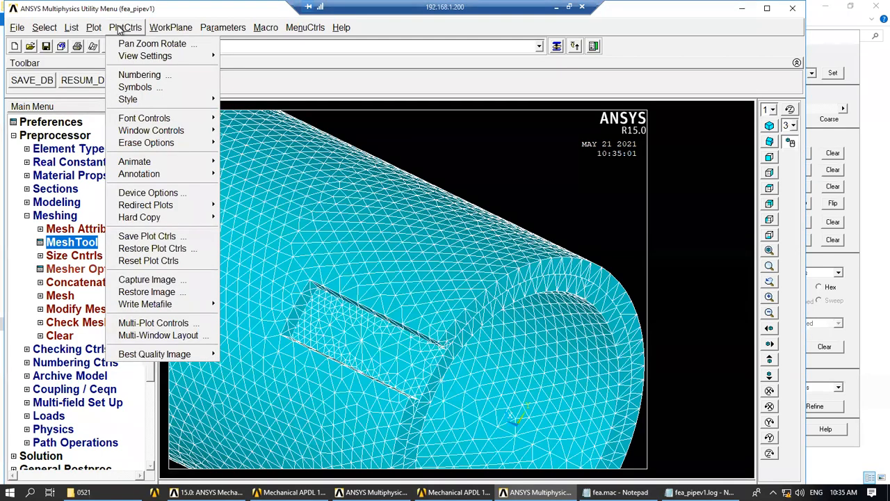
mouse_move(75, 29)
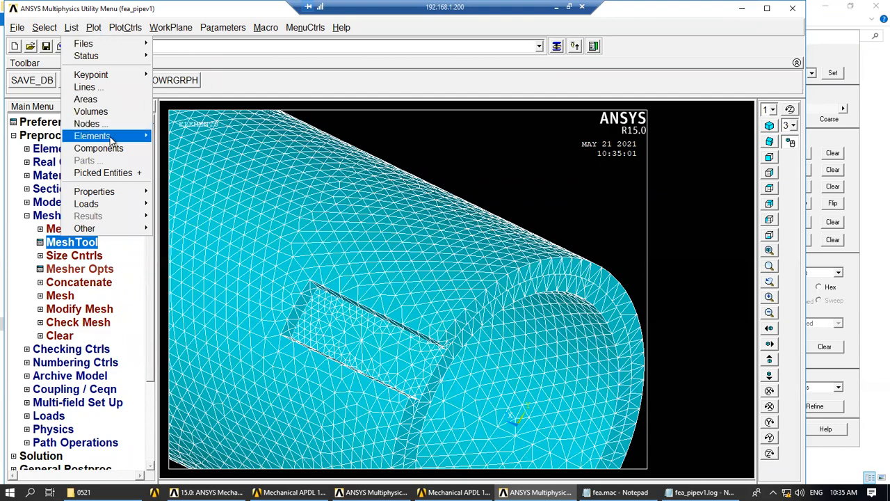
mouse_move(125, 142)
click(171, 137)
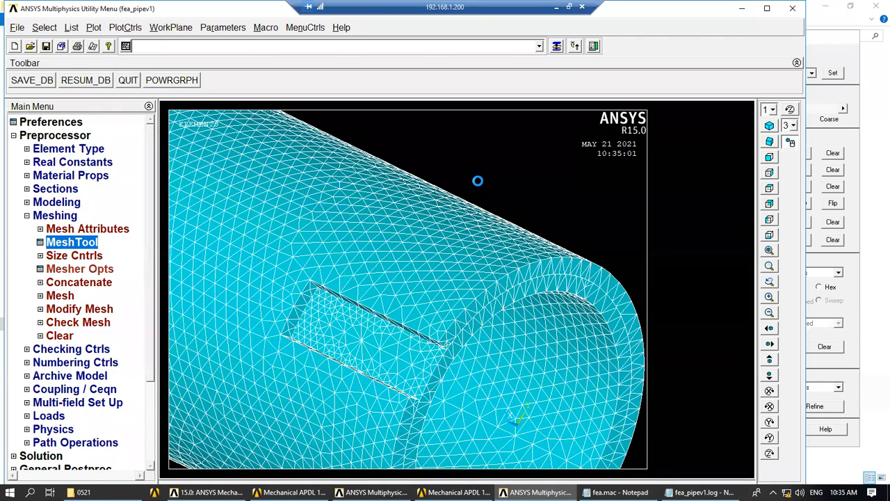
drag(561, 159, 561, 316)
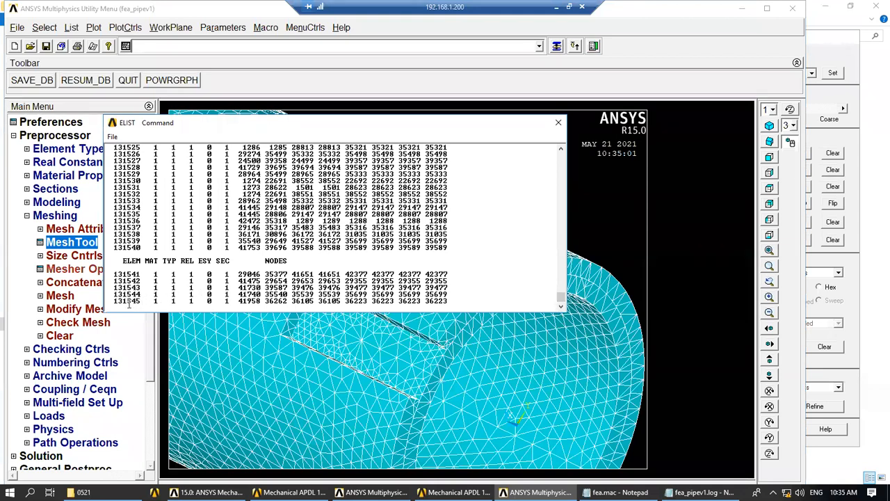
drag(113, 301, 128, 300)
click(558, 122)
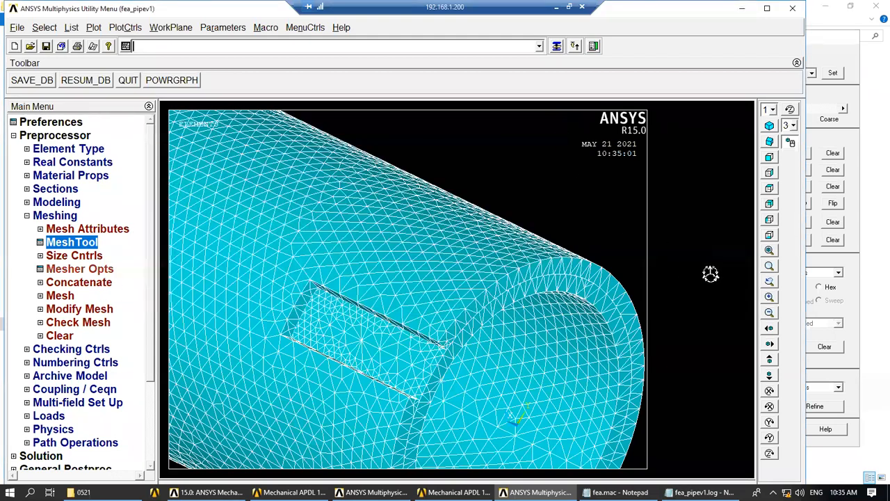
Step: Compare the whole fine pipe mesh with the corroded pipeline mesh in the other ANSYS session, viewing both from oblique angles
click(769, 251)
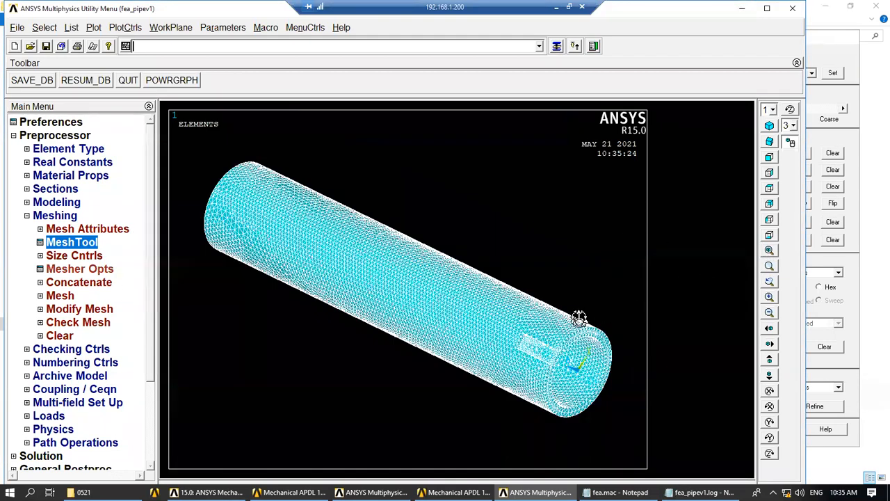
right_drag(550, 344, 569, 325)
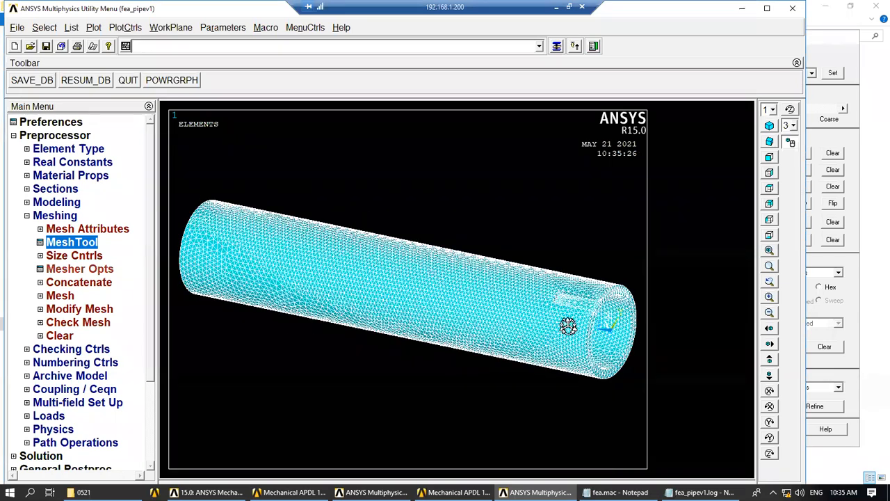
click(376, 491)
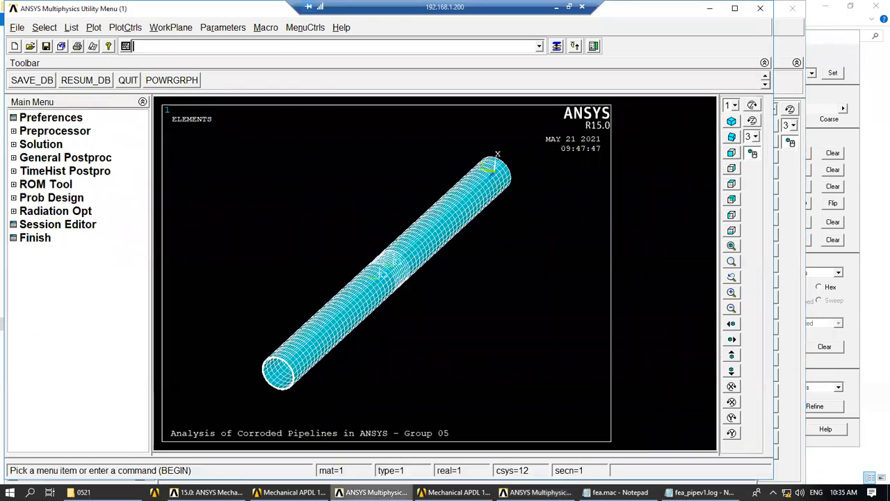
right_drag(385, 292, 379, 263)
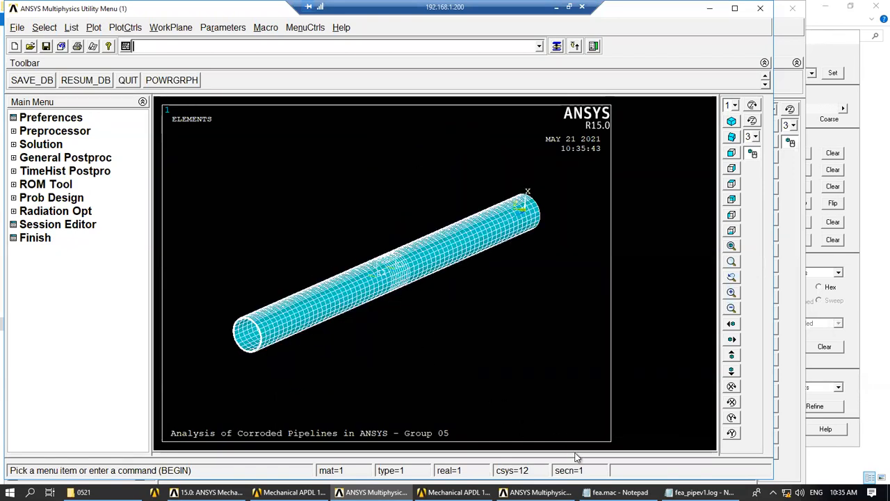
click(536, 492)
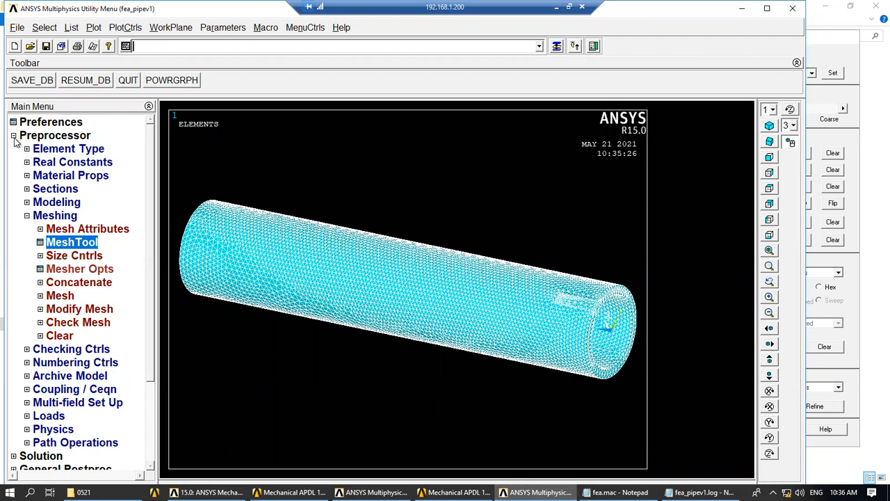
Step: Clear the database and start new, reading the start file and confirming the clearing
click(27, 216)
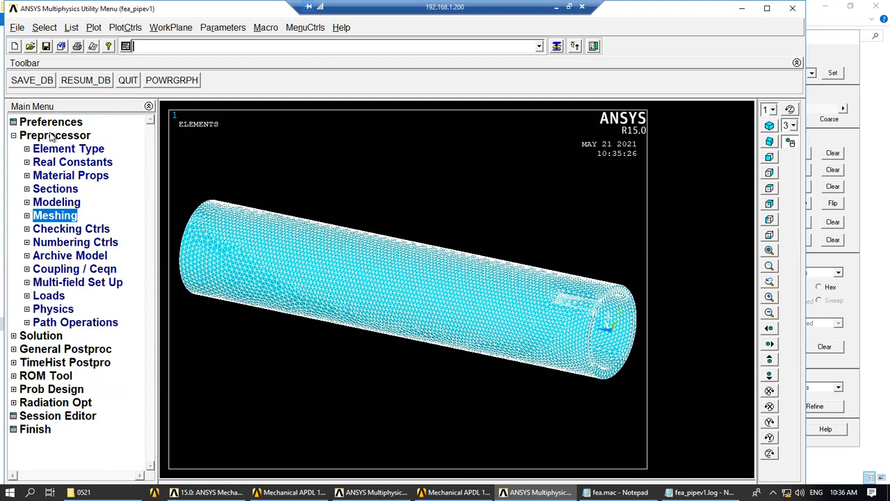
click(17, 28)
click(35, 40)
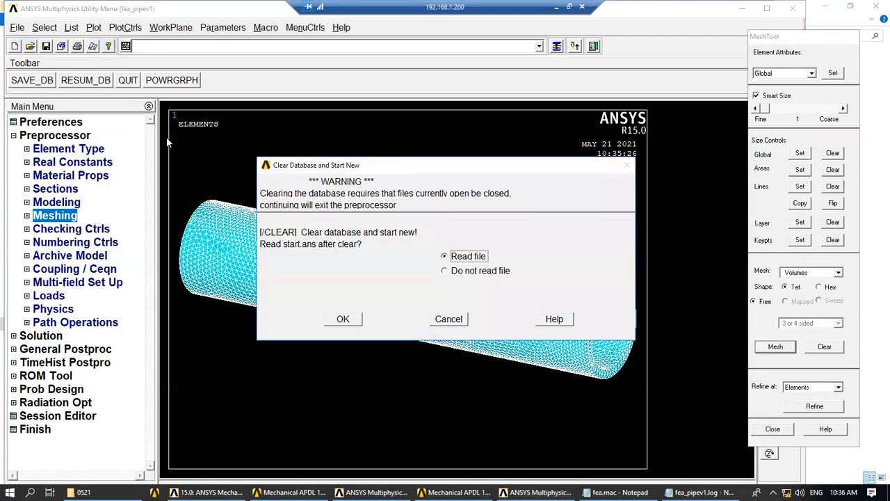
click(353, 321)
click(148, 87)
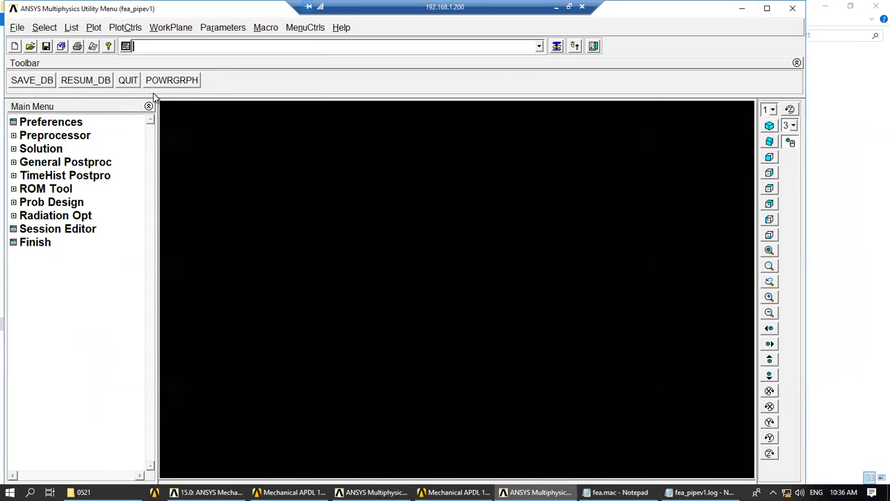
Step: Create a partial hollow cylinder with radii 1 and 0.9, spanning from 10 to 350 degrees
click(66, 137)
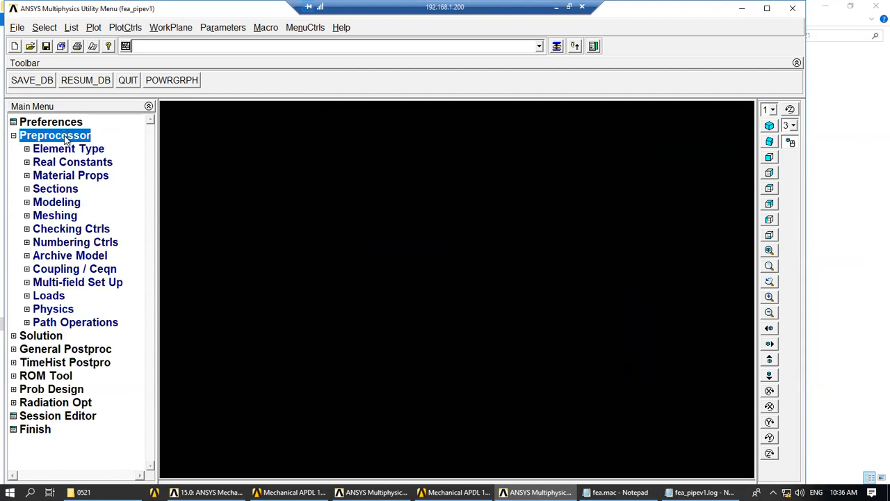
click(62, 204)
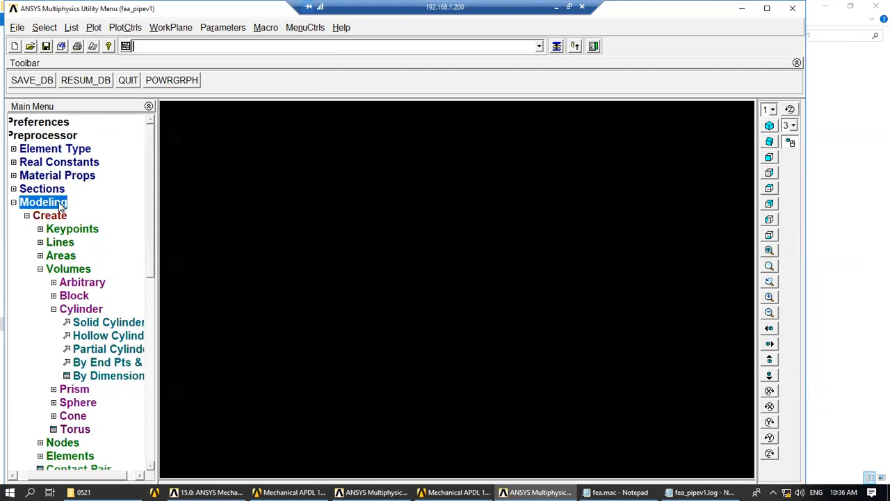
click(103, 350)
drag(59, 232, 237, 173)
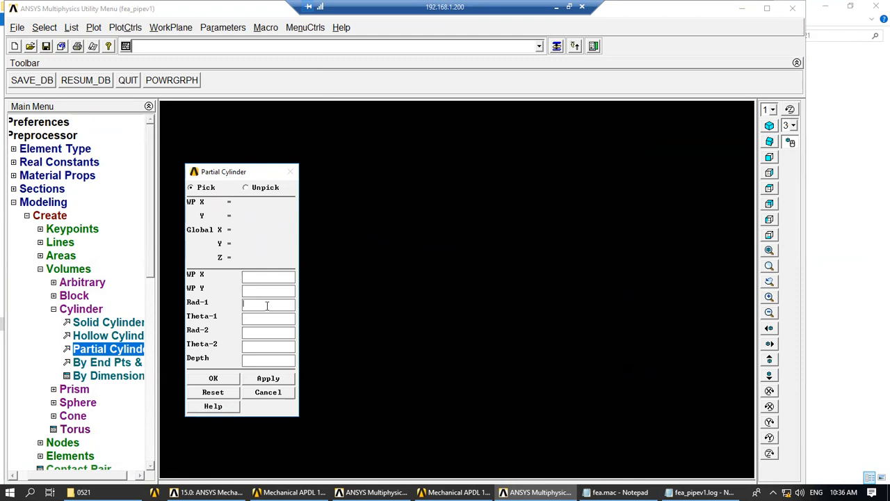
click(252, 331)
click(256, 320)
text(1)
click(261, 345)
text(350)
click(261, 360)
text(10)
drag(252, 360, 248, 361)
click(262, 359)
click(227, 379)
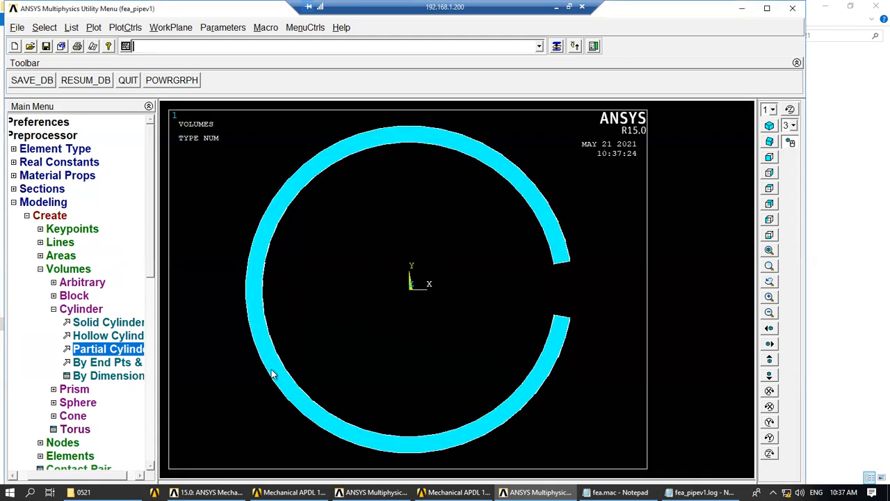
ctrl+right_drag(517, 317, 411, 307)
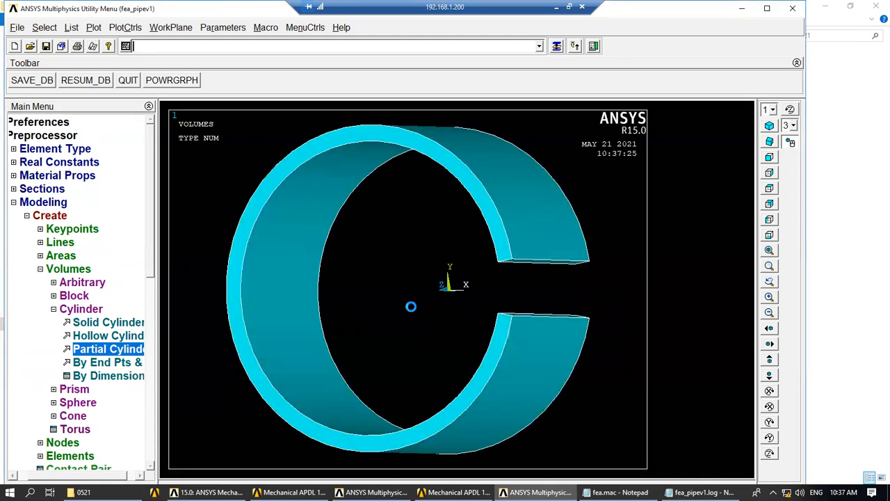
click(129, 353)
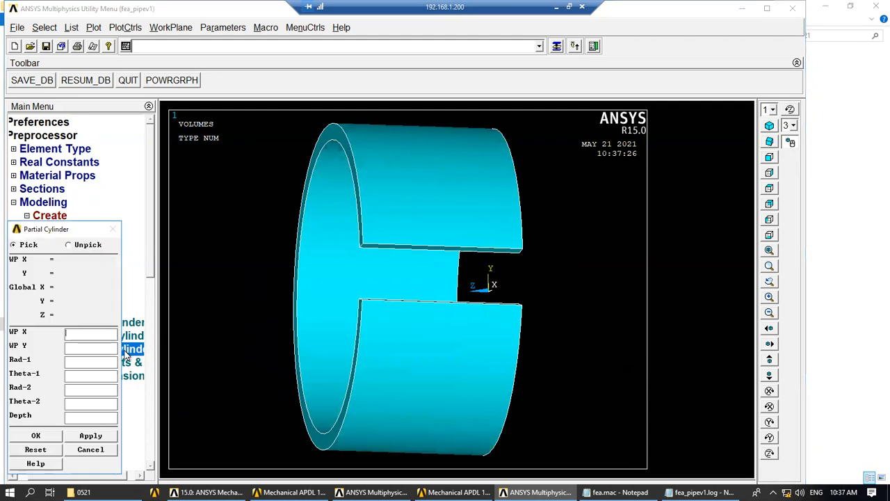
click(66, 360)
text(1)
click(80, 403)
click(79, 387)
text(0.9)
click(69, 376)
text(1)
text(350)
click(91, 417)
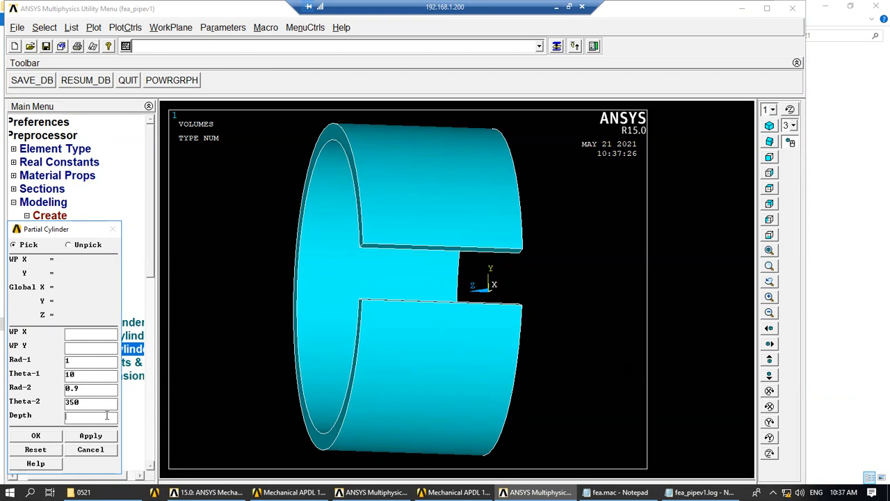
Step: Change the active coordinate system to Global Cartesian
click(169, 28)
mouse_move(230, 133)
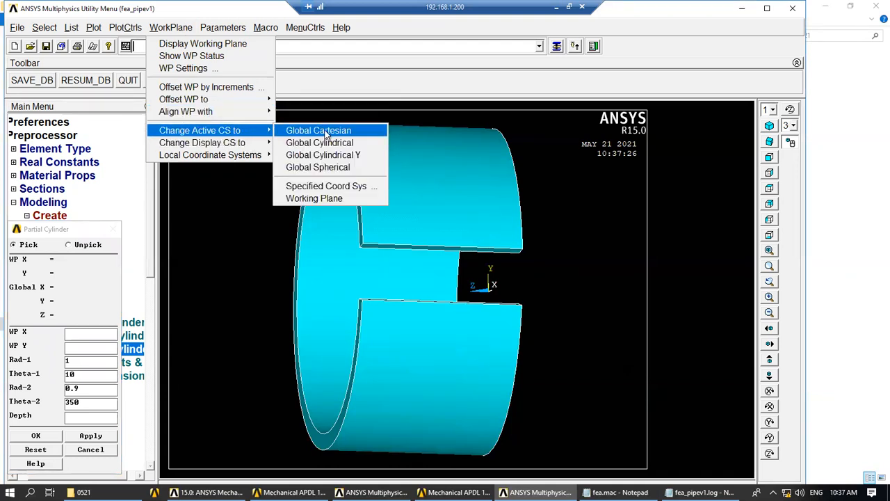
click(325, 132)
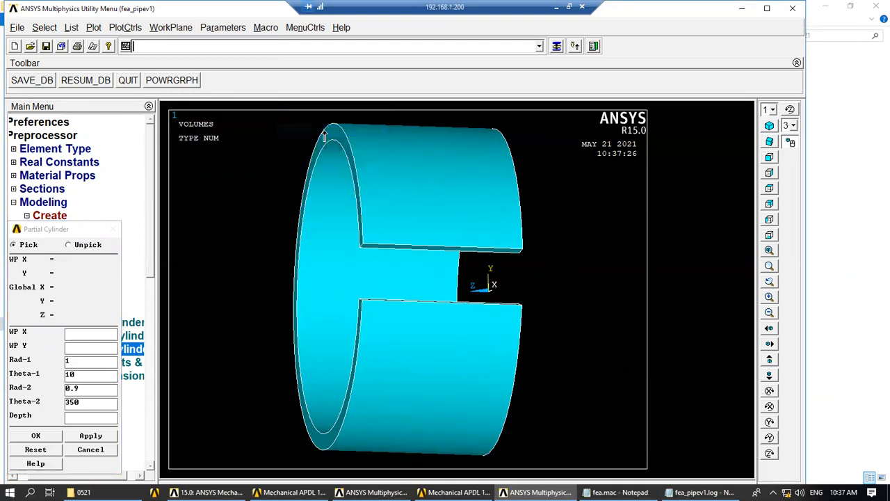
click(184, 32)
mouse_move(250, 158)
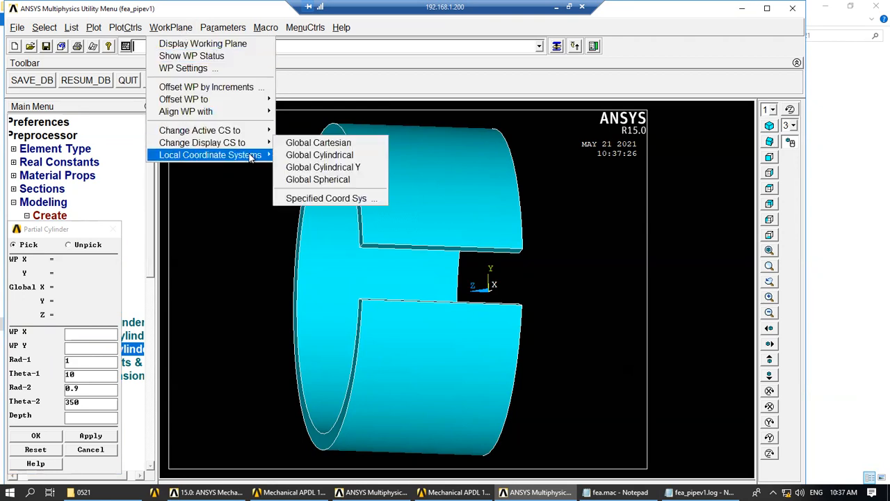
mouse_move(348, 156)
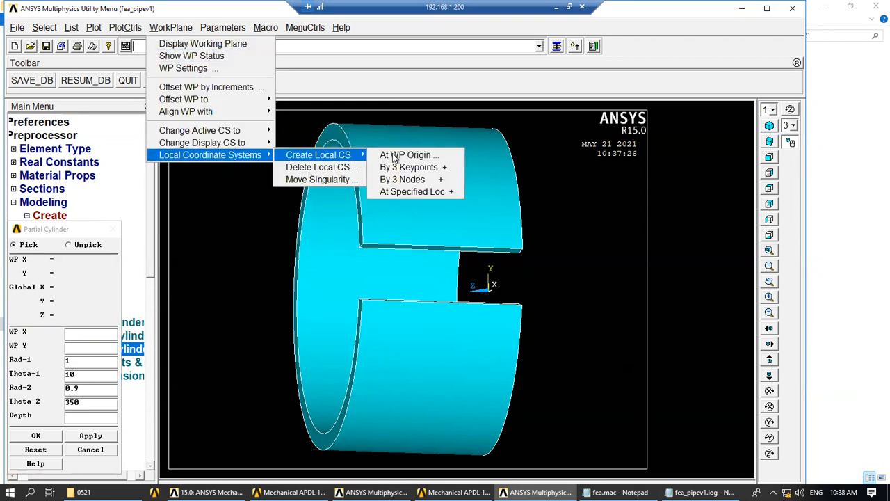
click(425, 190)
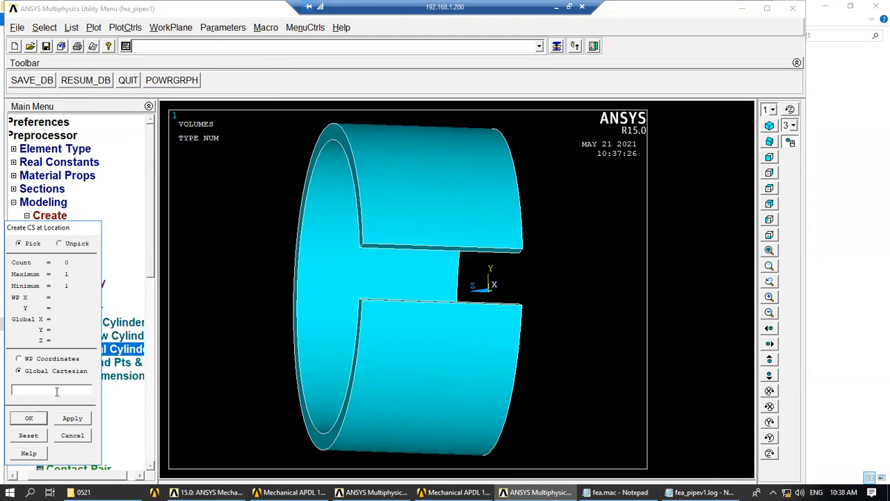
click(71, 437)
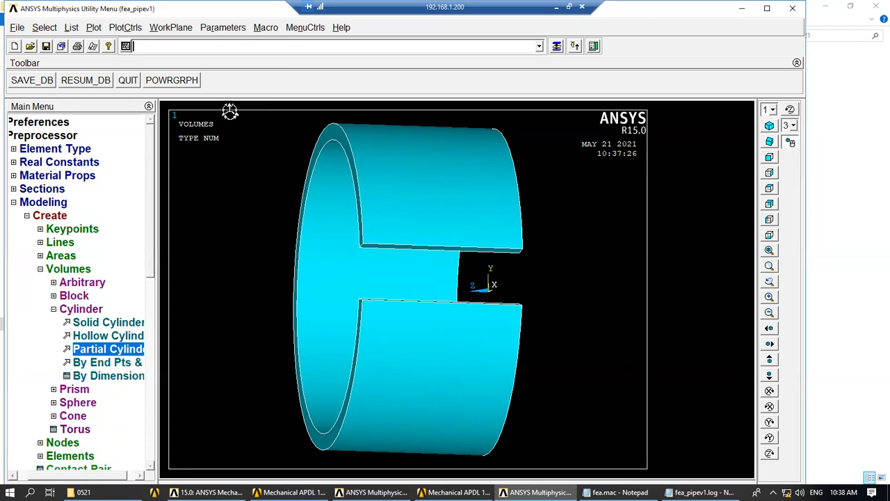
click(170, 27)
mouse_move(232, 103)
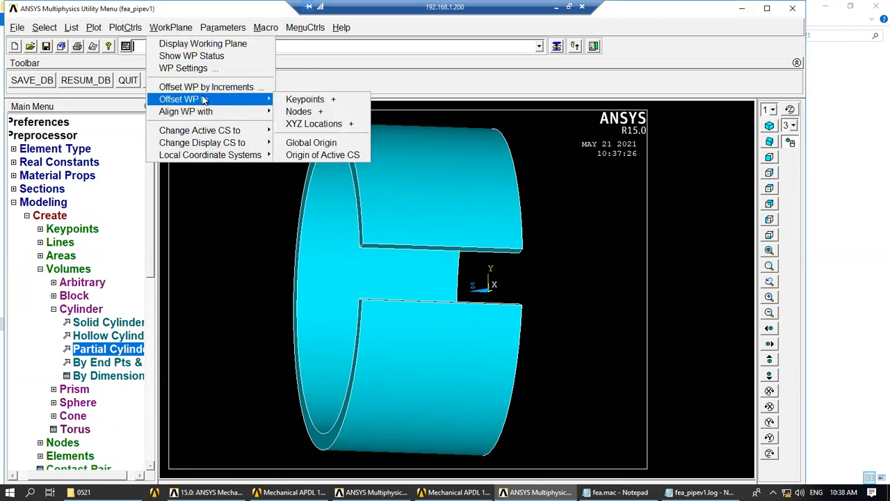
click(304, 126)
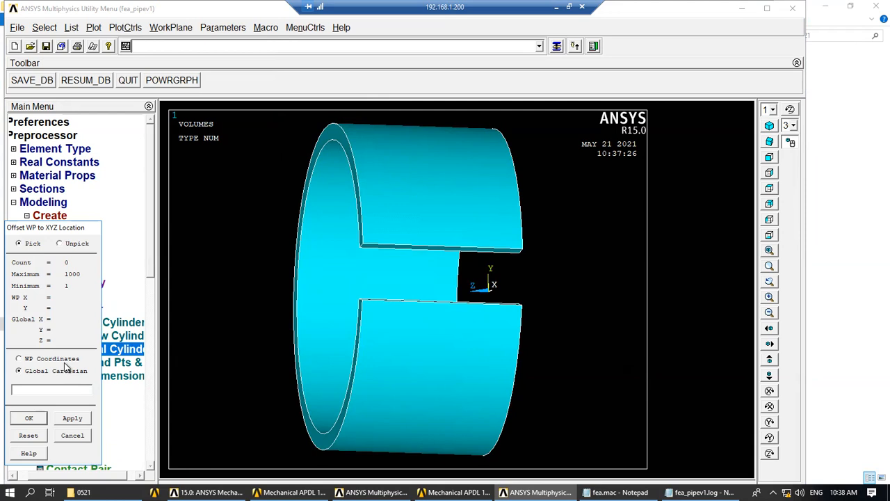
click(524, 311)
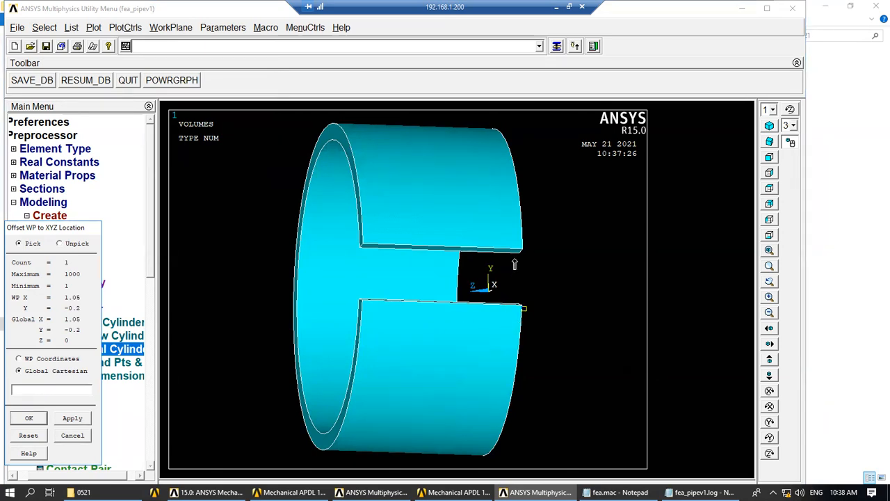
click(72, 435)
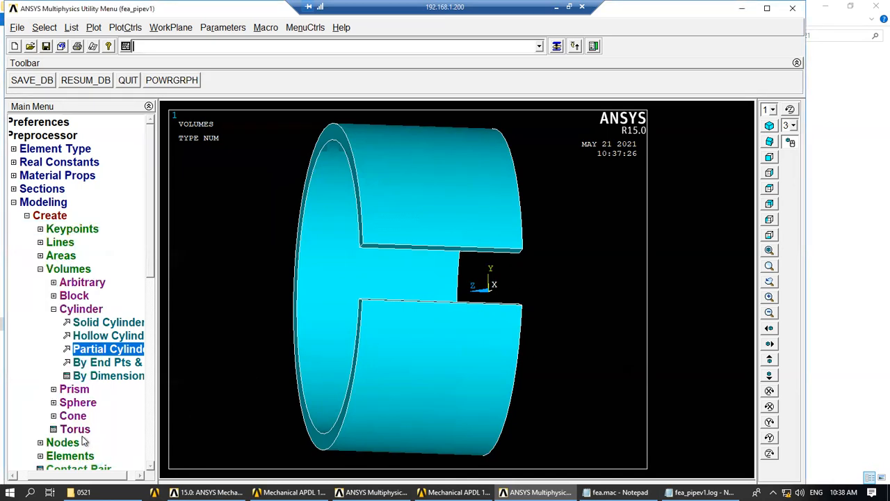
Step: Create Cartesian local coordinate system 11 at the working plane origin
click(223, 32)
click(173, 28)
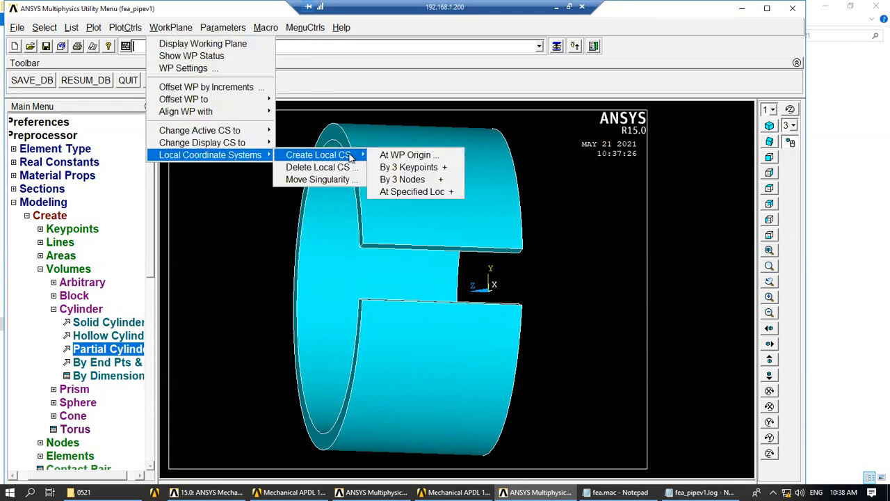
click(412, 156)
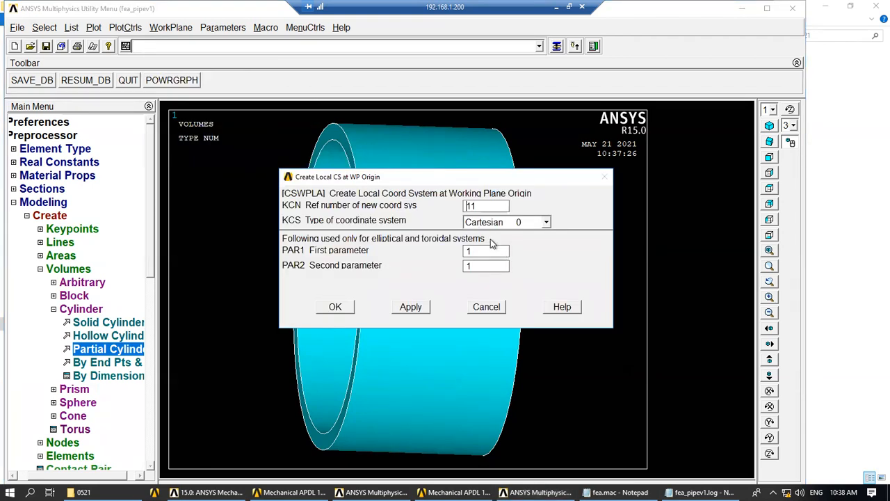
click(412, 308)
click(338, 306)
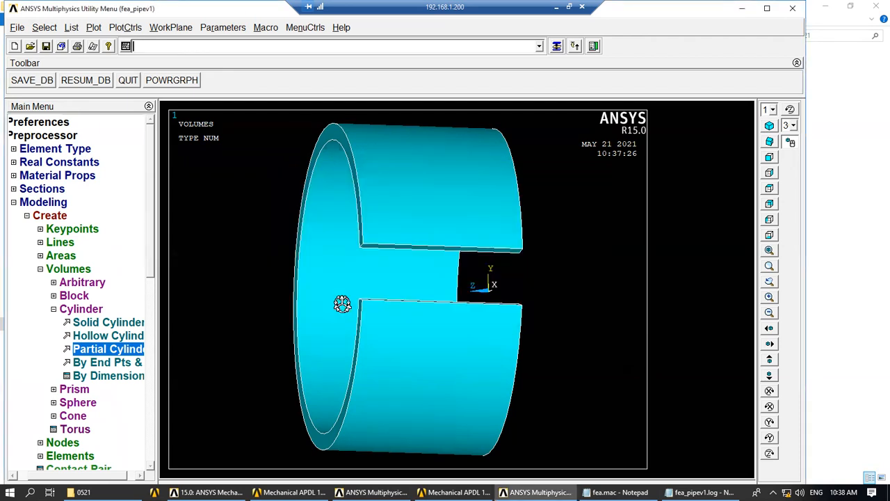
Step: Open the settings for offsetting the working plane by increments
click(214, 32)
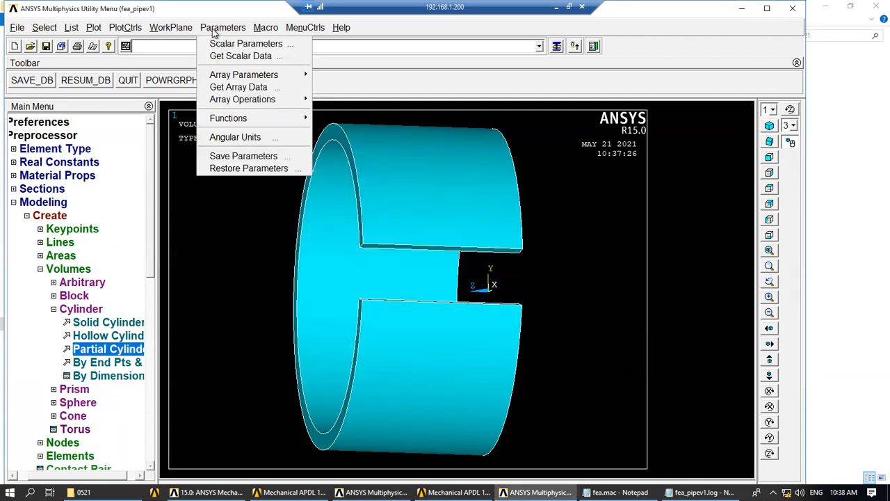
mouse_move(183, 29)
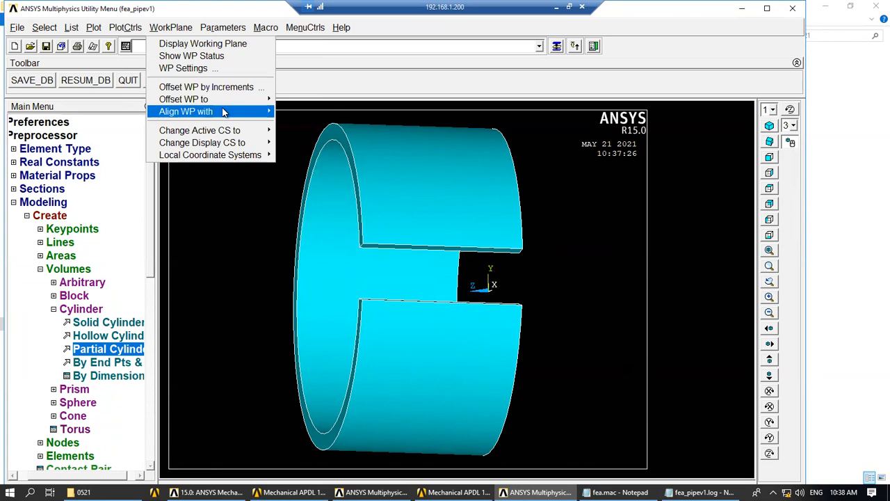
mouse_move(228, 113)
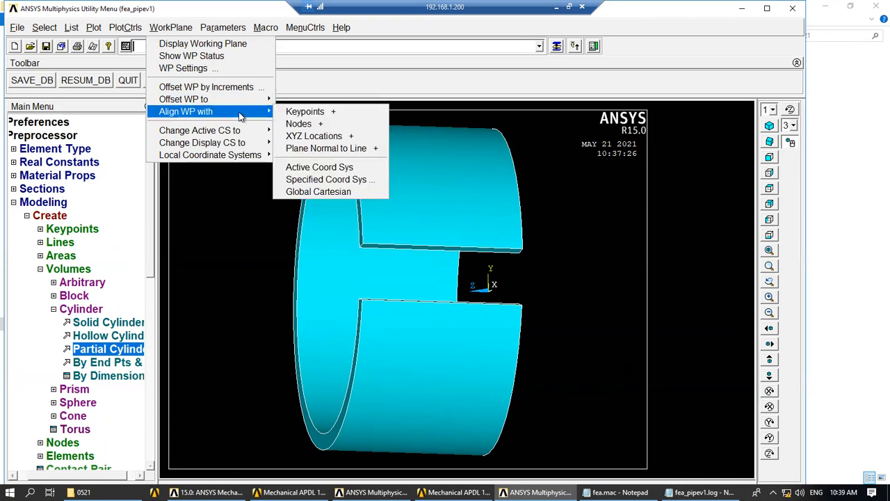
click(245, 89)
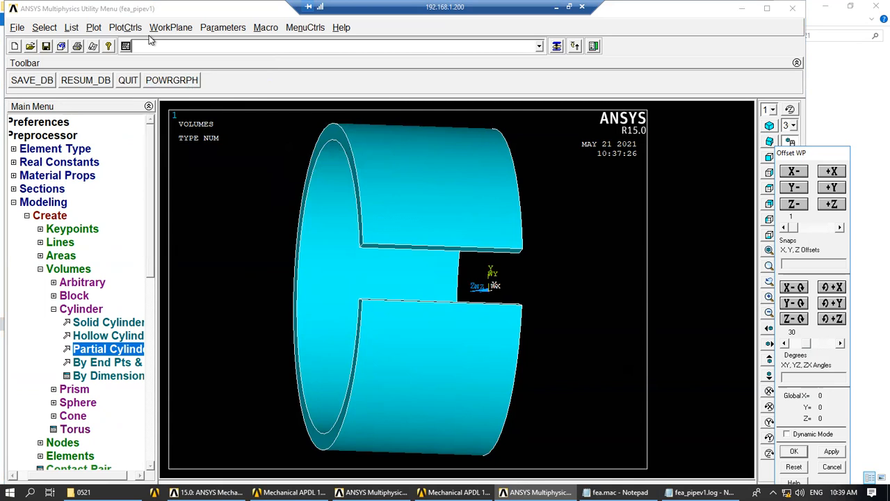
click(170, 28)
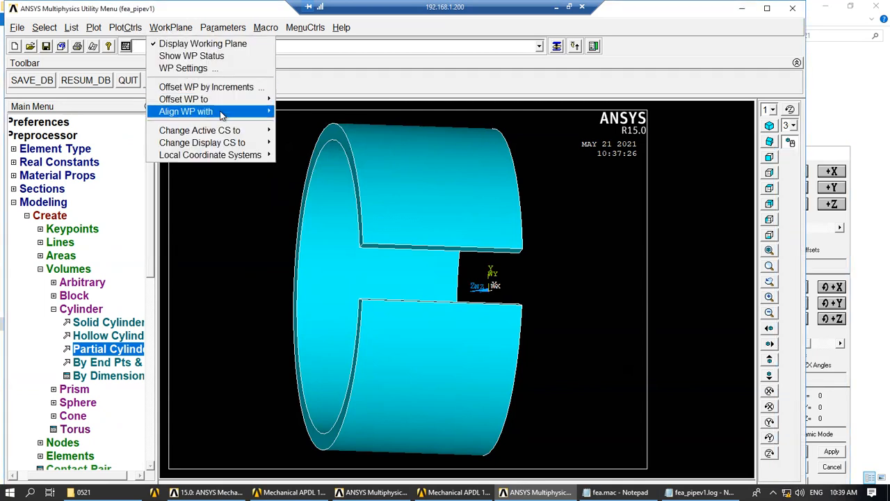
mouse_move(232, 114)
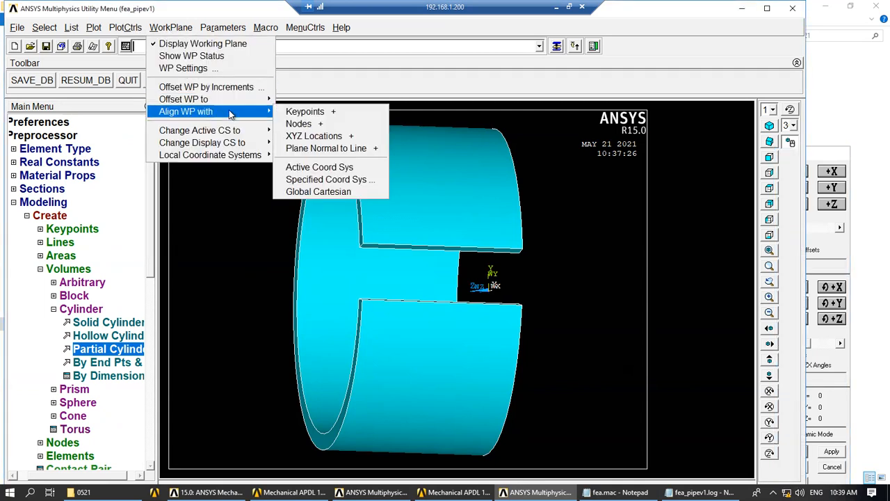
click(304, 137)
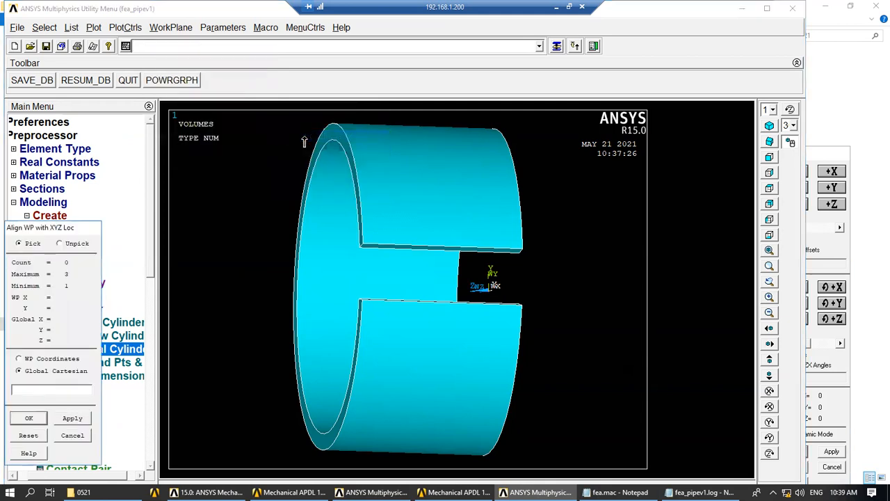
click(82, 436)
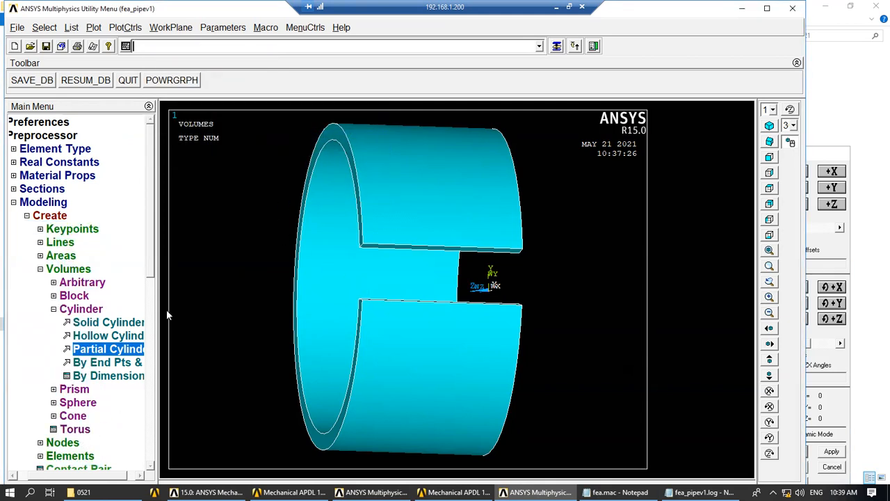
Step: Try to create a local coordinate system at the specified global Cartesian location 0,0,1
click(179, 28)
mouse_move(224, 157)
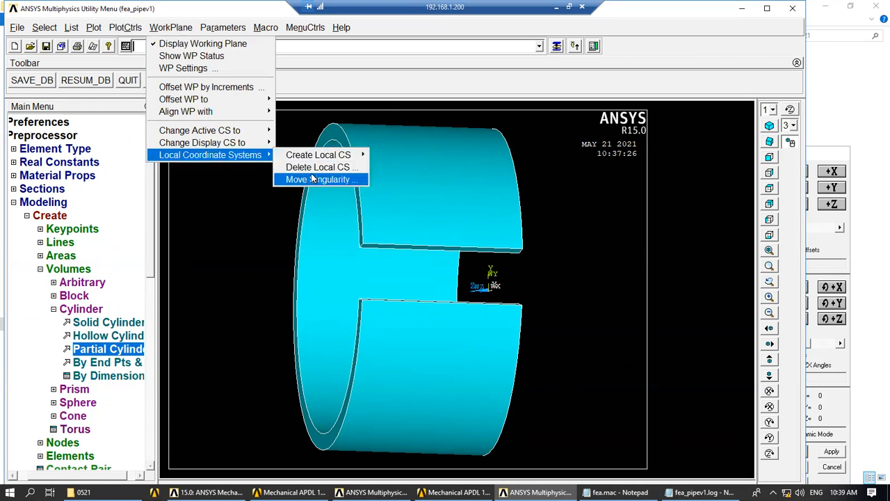
mouse_move(340, 156)
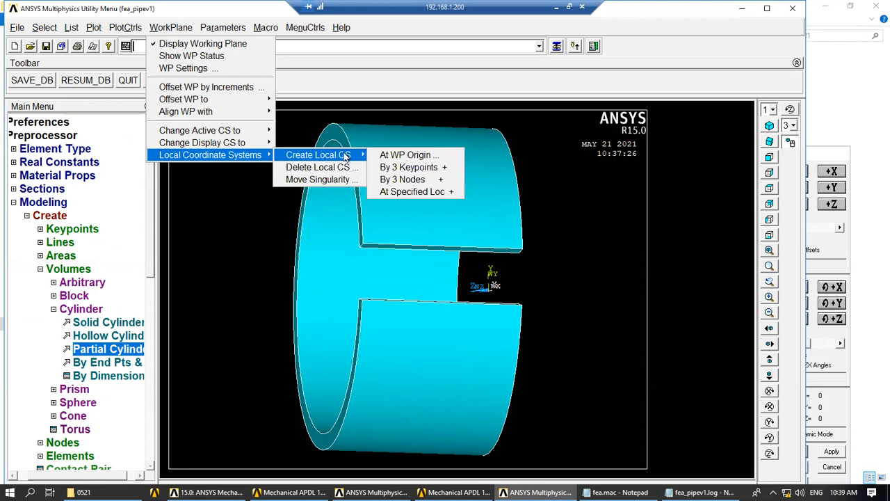
click(425, 192)
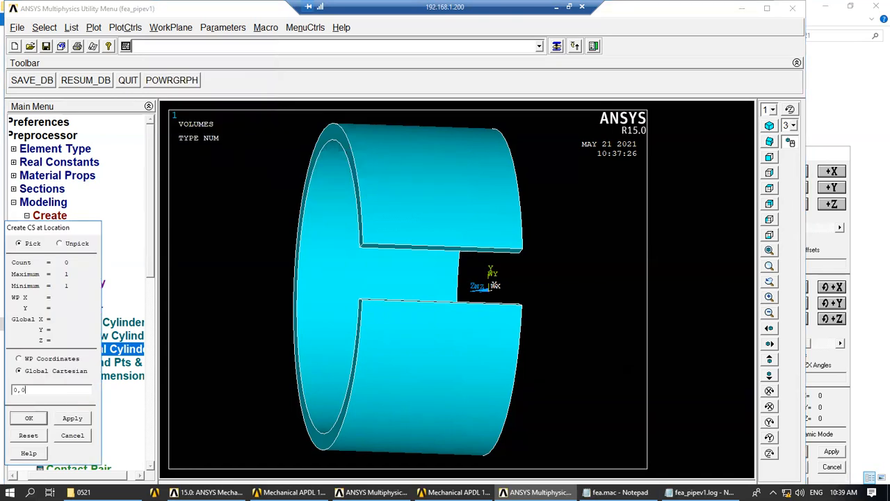
text(0,0,1)
key(Return)
click(71, 437)
right_drag(493, 342, 471, 326)
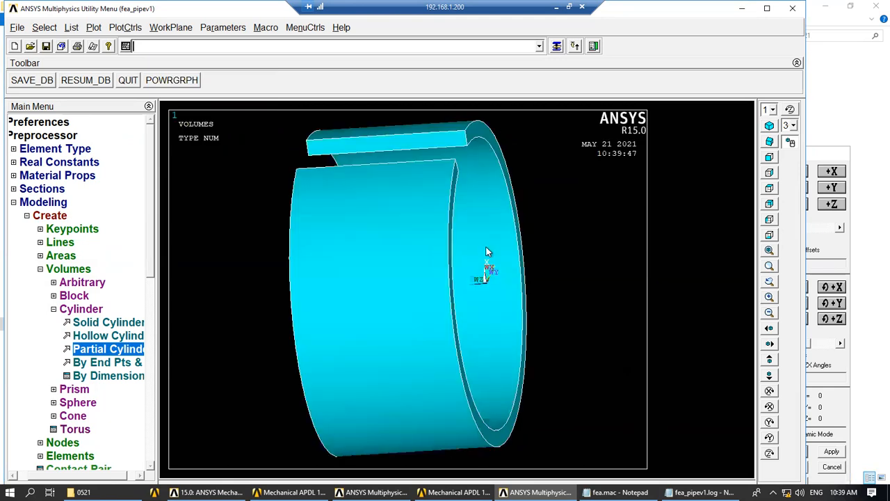
right_drag(490, 251, 507, 246)
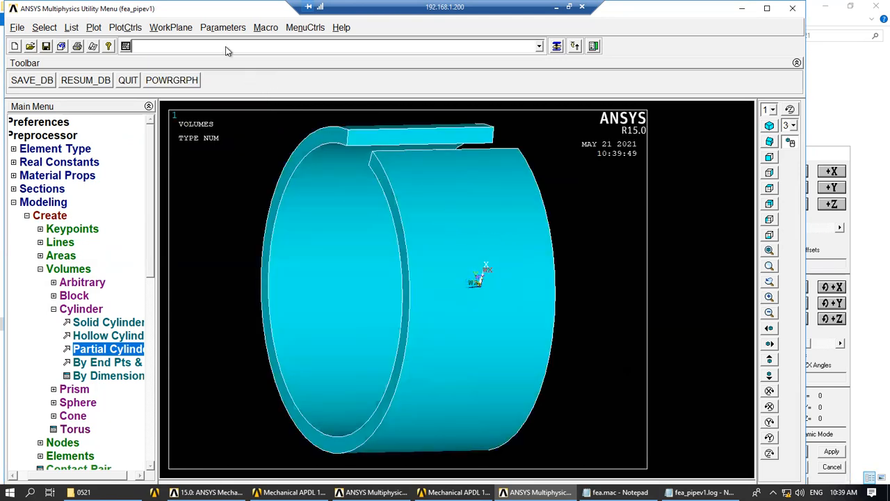
text(CYS)
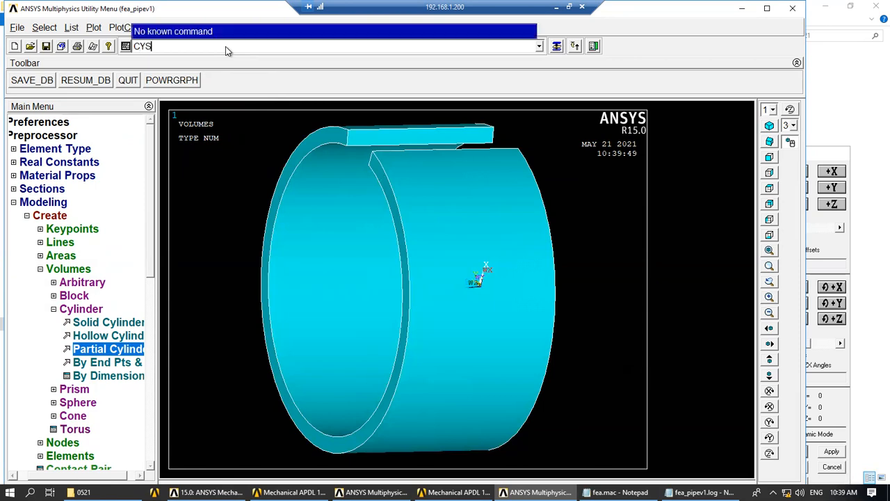
key(BackSpace)
key(BackSpace)
text(S,11,)
key(BackSpace)
key(BackSpace)
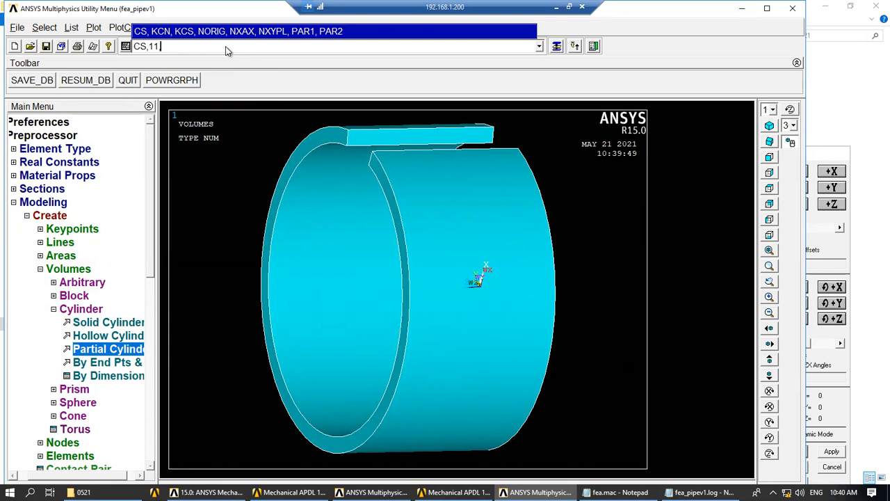
text(,,)
key(Return)
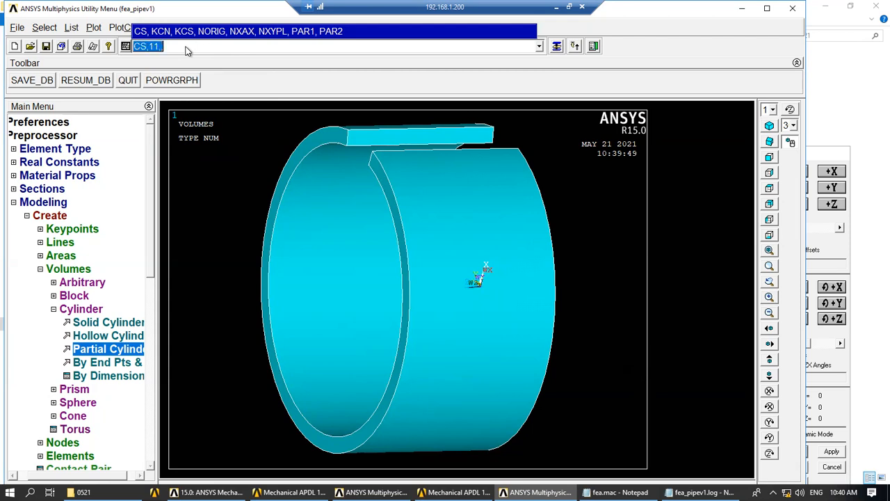
key(BackSpace)
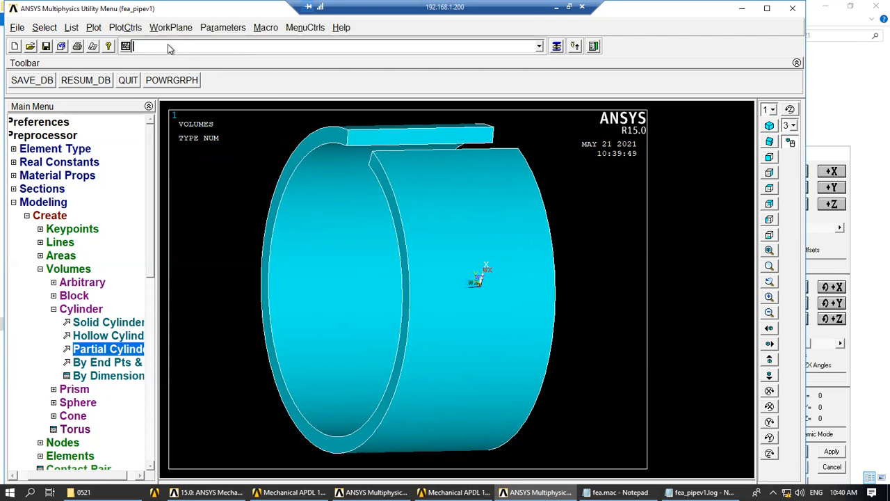
Step: Open N_SPS_Group5_MACRO_SOLID_ver10.mac.txt from the SPS1920 group5 folder and examine how its segments use local coordinate systems and working planes
click(82, 491)
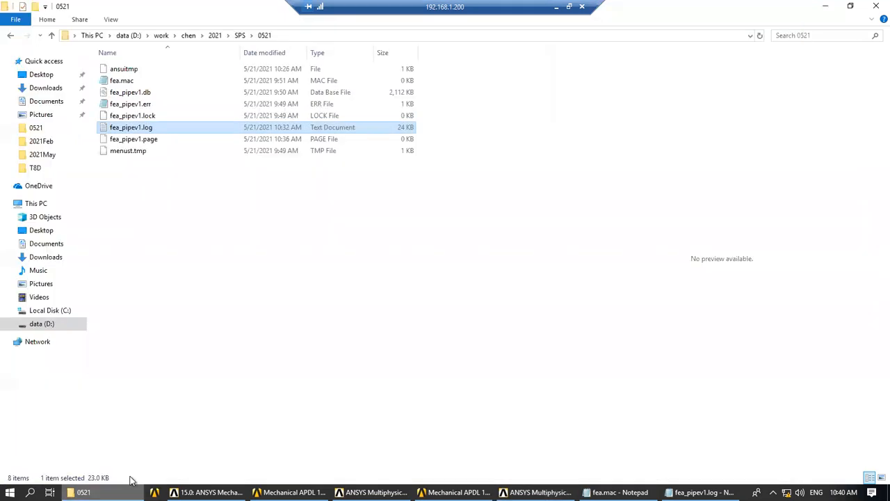
click(11, 36)
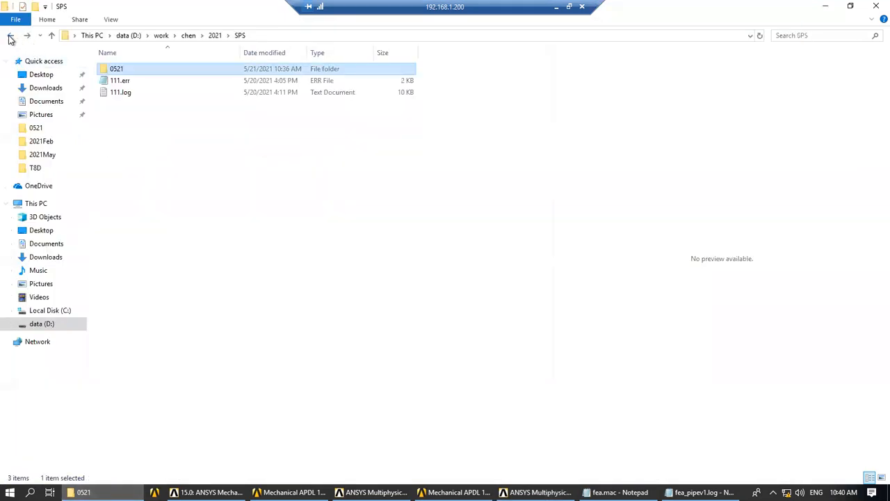
click(10, 36)
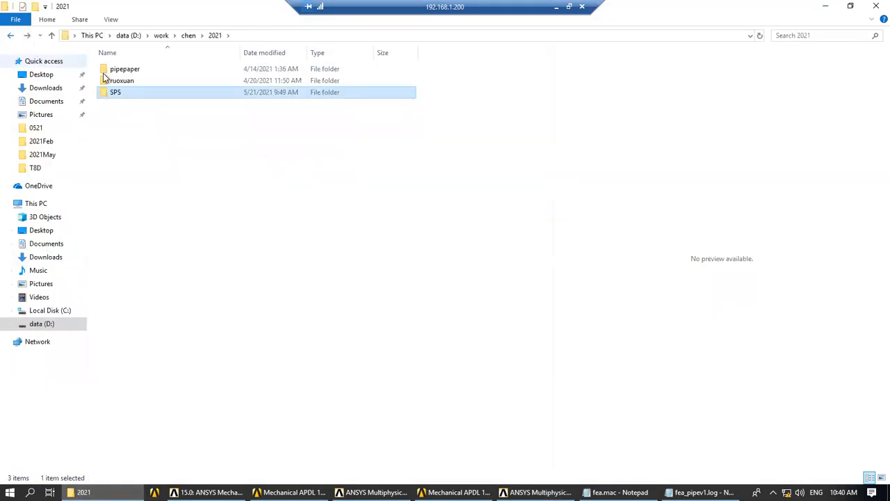
click(187, 36)
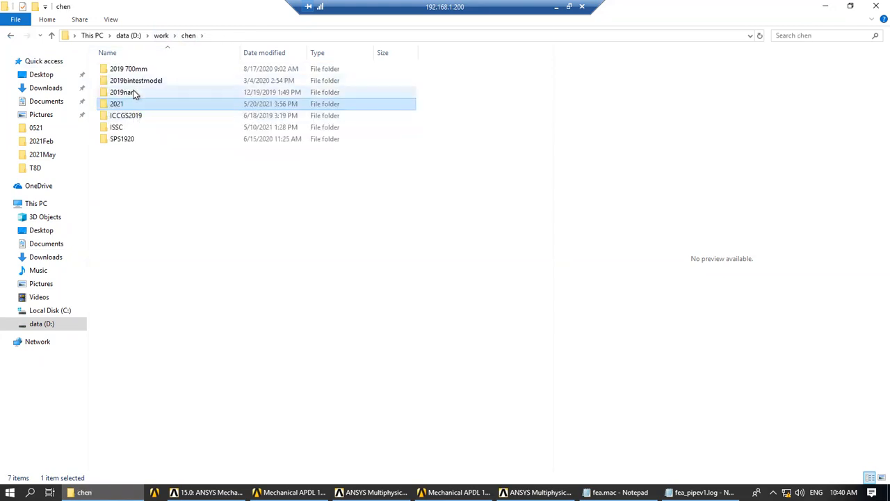
double_click(121, 139)
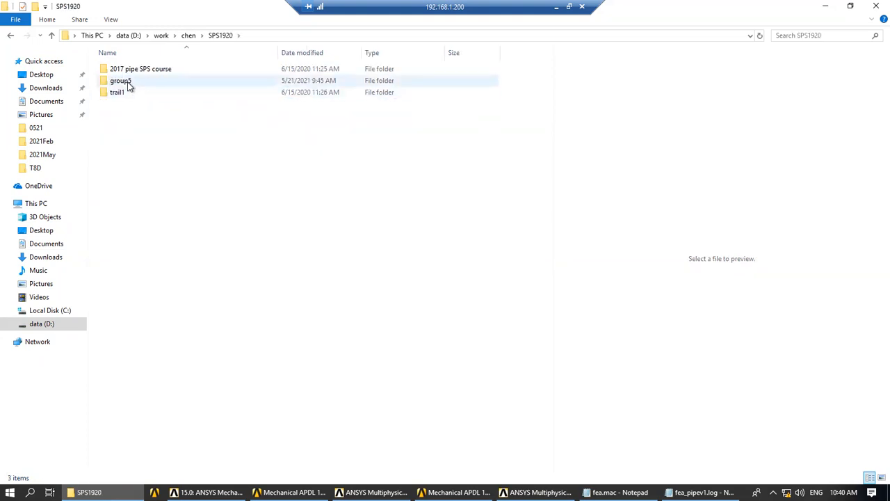
double_click(129, 83)
click(141, 267)
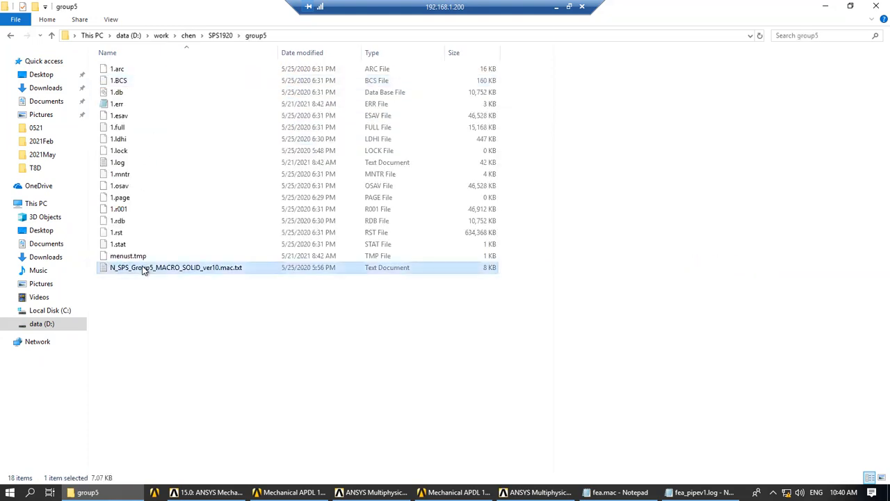
drag(716, 104, 705, 185)
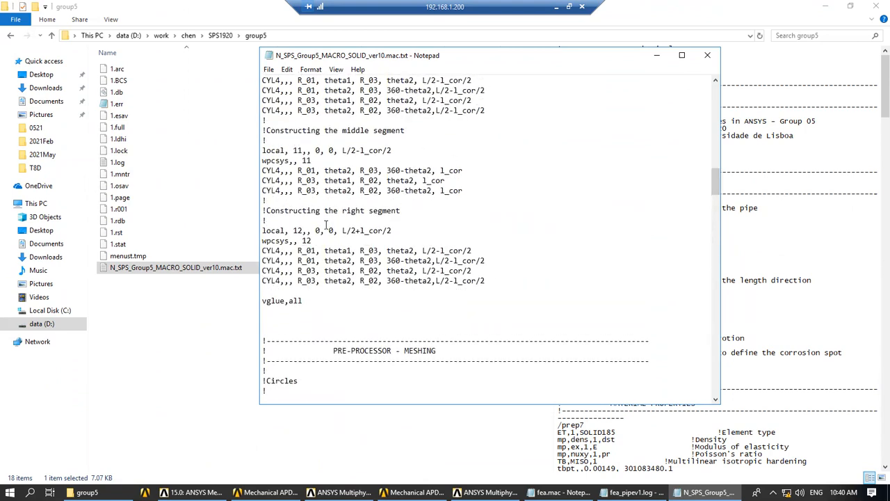
Step: Back in the ANSYS session, define local coordinate system 11 at Z = 1 with the command LOCAL,11,,,,1
click(542, 492)
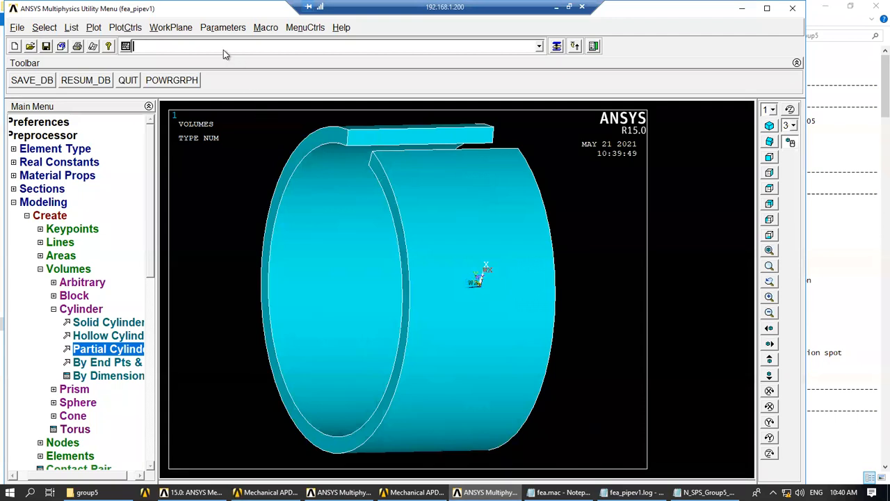
text(LOCAL,,)
key(BackSpace)
text(11)
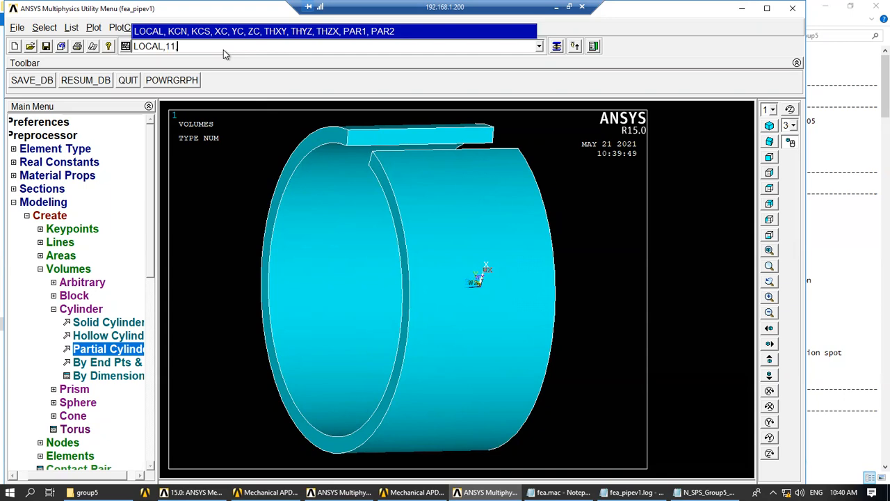
text(,,,,1)
key(Return)
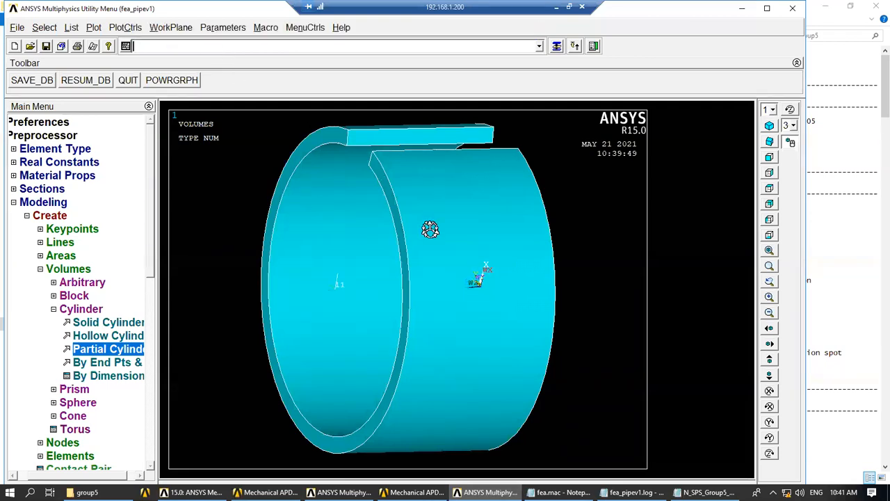
Step: Create a partial hollow cylinder with radius 1 and depth 5 from the working plane origin, leaving the lengthwise slot open
ctrl+right_drag(373, 292, 241, 332)
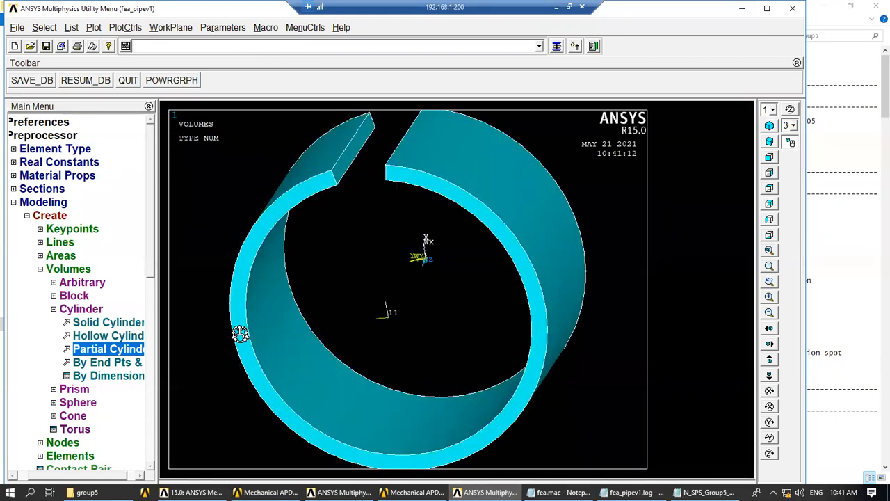
click(130, 350)
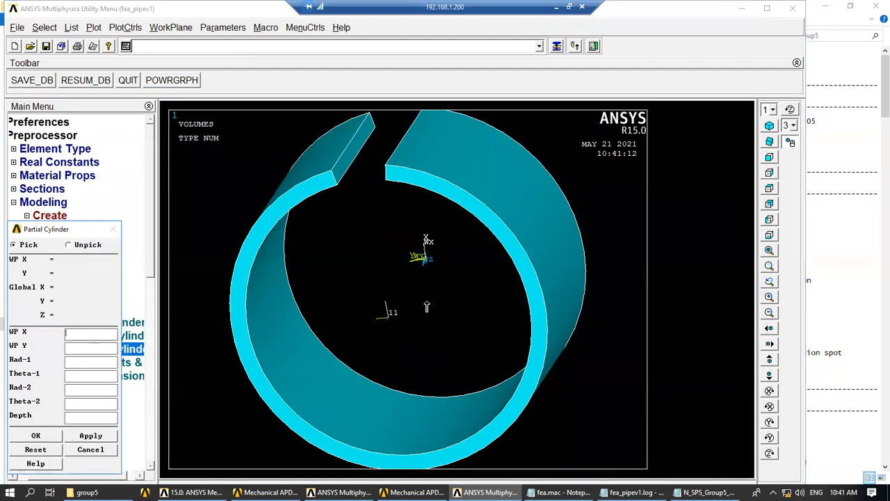
right_click(456, 303)
text(1)
click(84, 377)
text(1)
text(5)
click(89, 436)
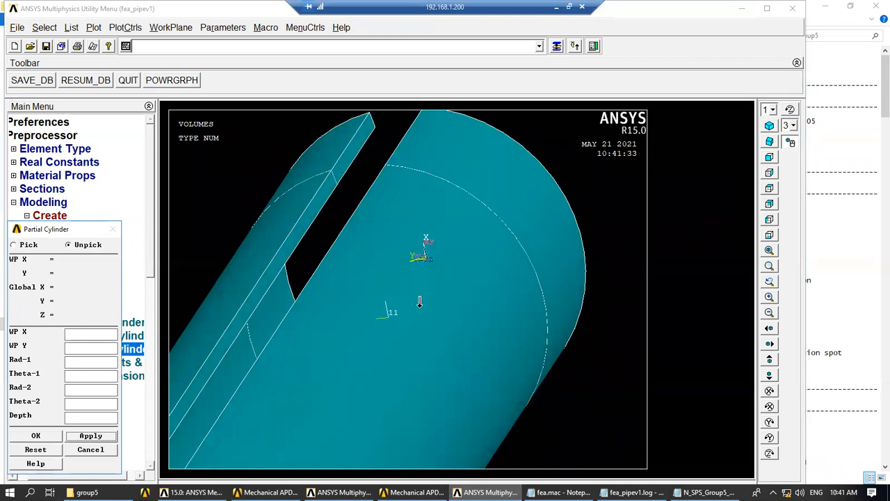
Step: Create a partial cylinder with radii 1 and 1.1, starting at -10 degrees, over the pipe's lengthwise slot
click(80, 367)
drag(82, 361, 65, 360)
text(1)
click(79, 390)
text(1.1)
click(90, 377)
text(-10)
click(48, 436)
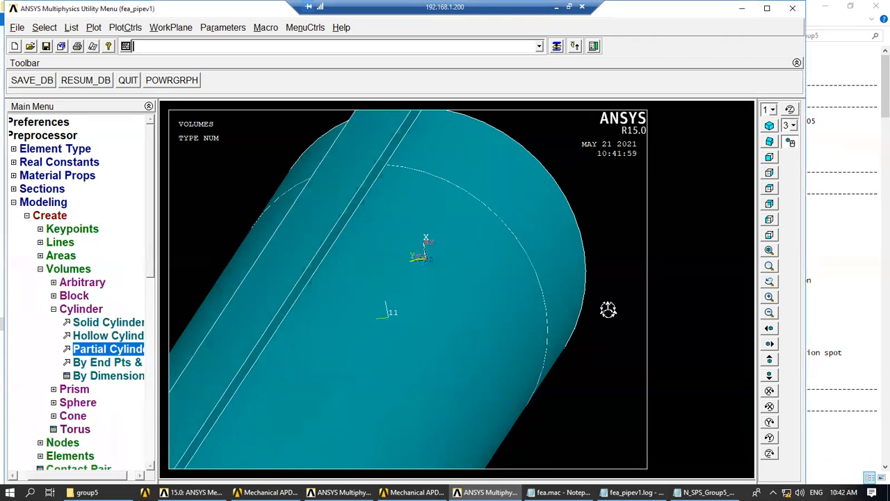
click(770, 250)
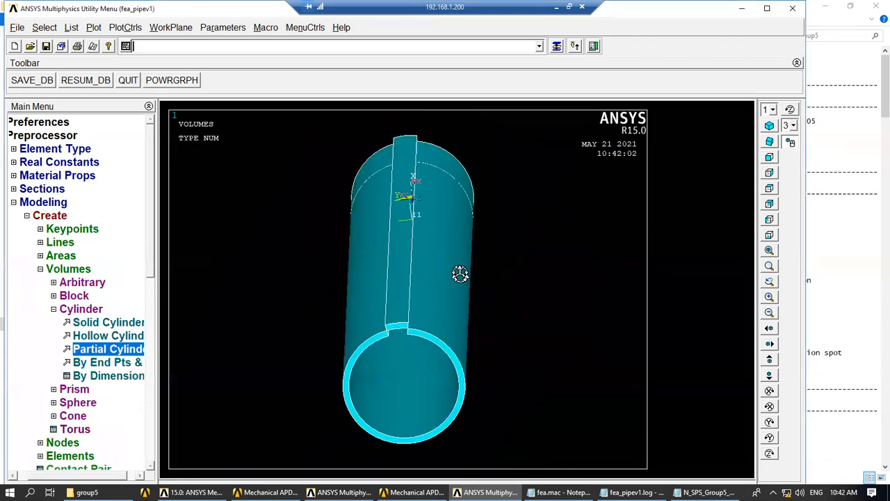
Step: Delete the two long partial cylinders with the command VDELE,1,2, keeping the short slotted ring
right_drag(420, 310, 362, 294)
right_drag(292, 276, 304, 271)
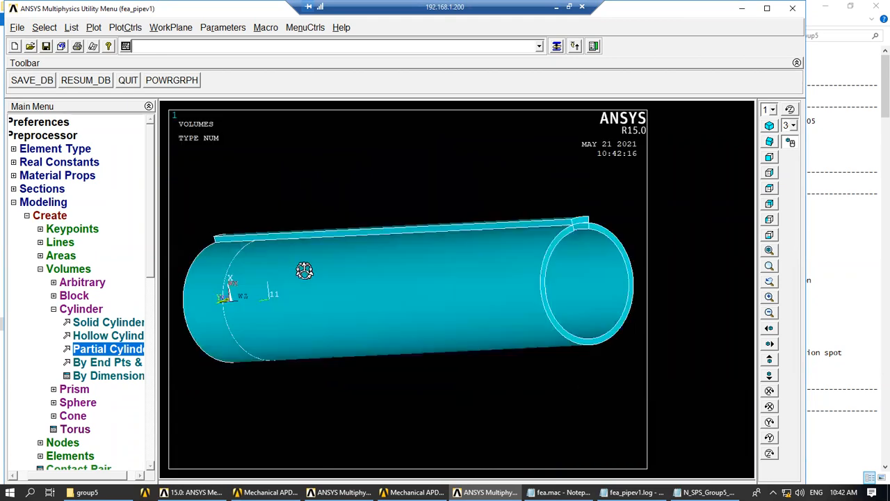
text(VDEL)
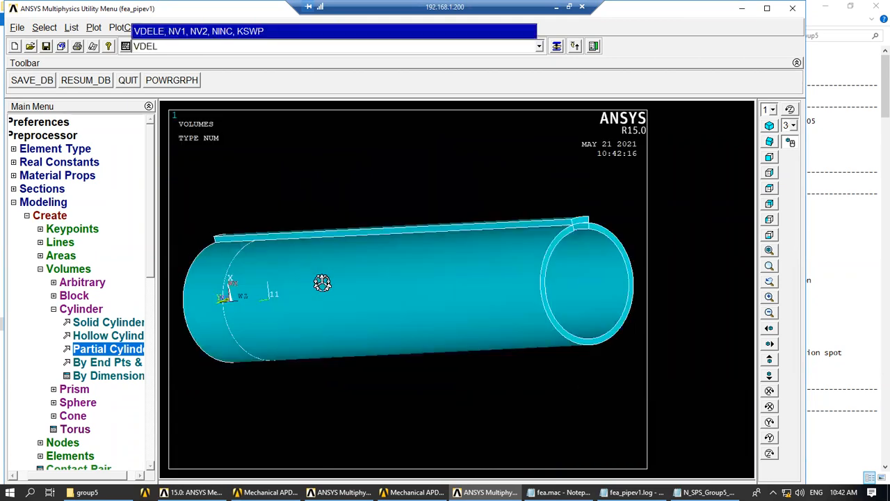
text(E)
text(,1,2)
key(Return)
right_click(322, 284)
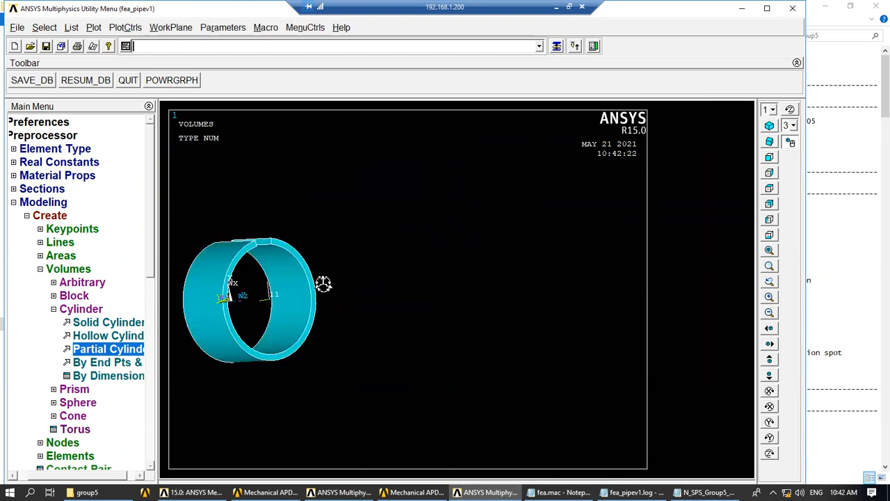
Step: Align the working plane with the active coordinate system, local system 11, at the end of the short ring
right_drag(349, 300, 295, 286)
right_drag(340, 303, 276, 286)
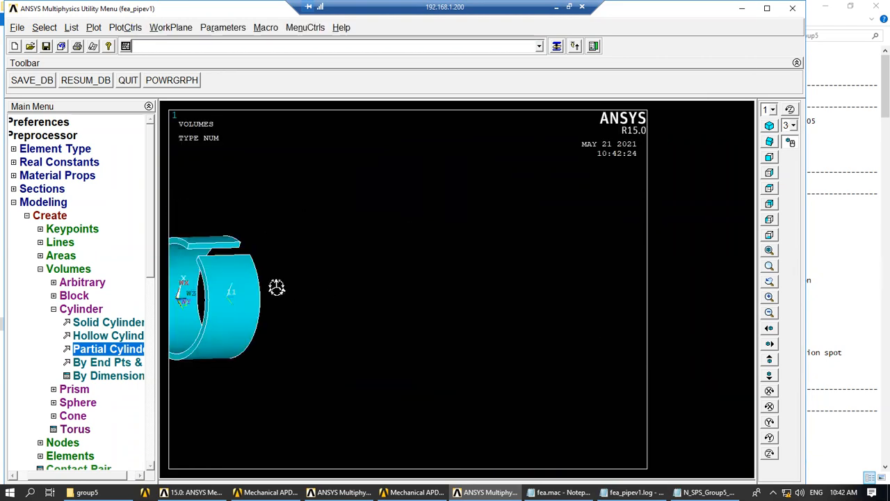
click(167, 28)
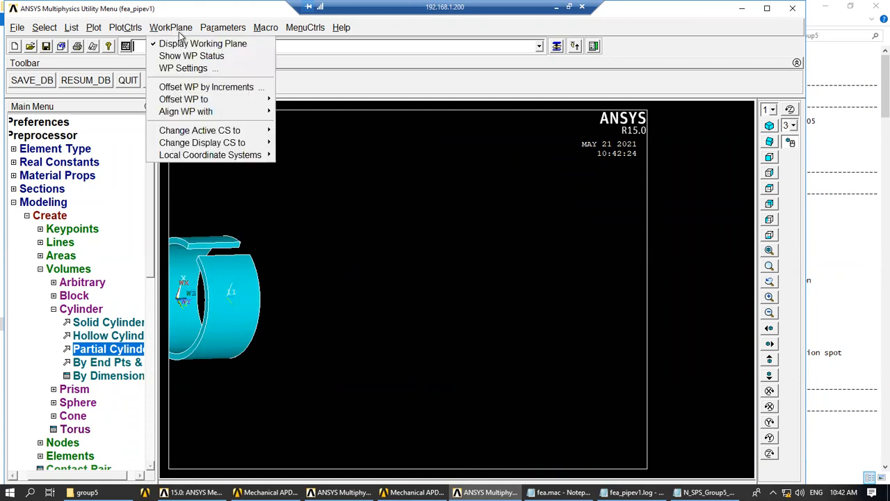
mouse_move(262, 112)
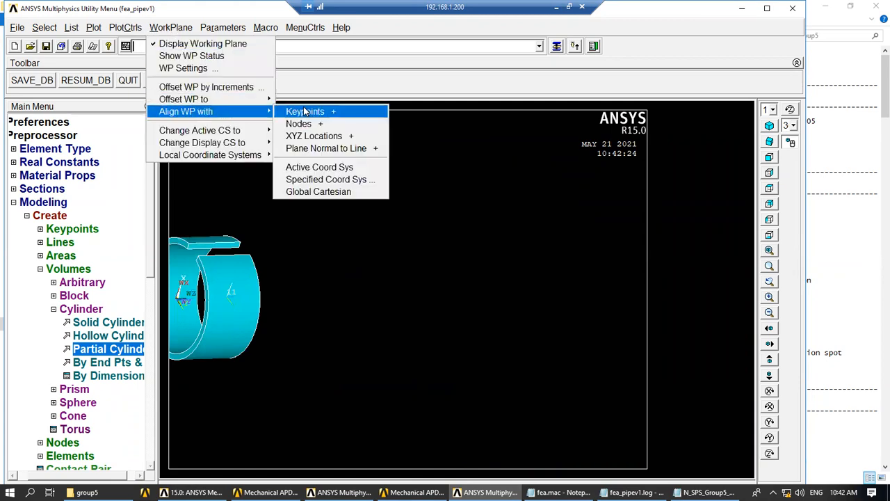
click(318, 170)
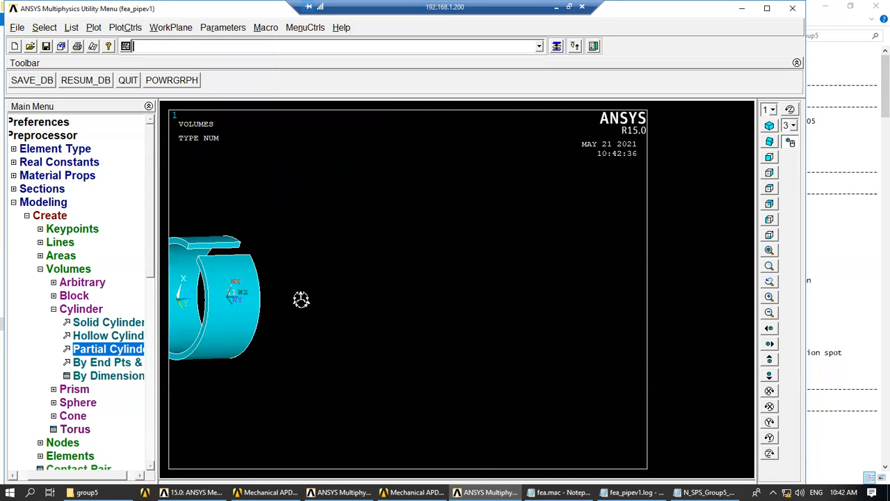
Step: Create a partial cylinder at the shifted working plane with radii 0.9 and 1, angles 10 to 350 degrees and depth 10
click(100, 350)
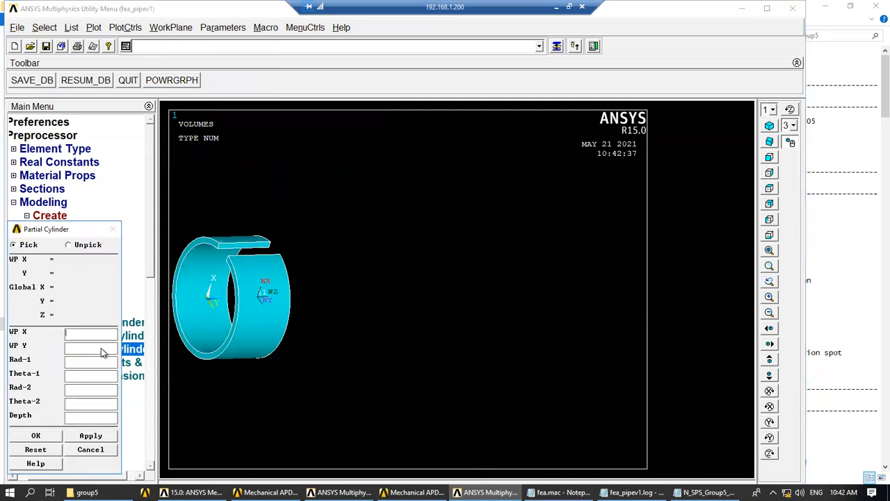
click(88, 362)
text(0.9)
click(74, 392)
text(1)
click(82, 377)
text(10)
click(77, 404)
text(350)
click(80, 418)
text(10)
click(96, 436)
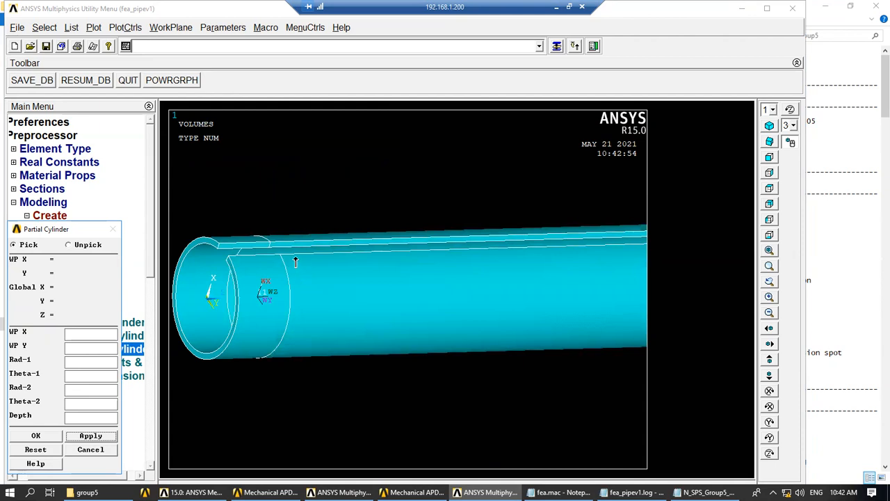
Step: Fill the long segment's slot with a partial cylinder of radii 0.9 and 1, angles -10 to 10 degrees and depth 9
click(80, 363)
text(0.9)
click(77, 388)
text(1)
click(82, 376)
text(-10)
click(83, 403)
text(10)
click(84, 418)
text(9)
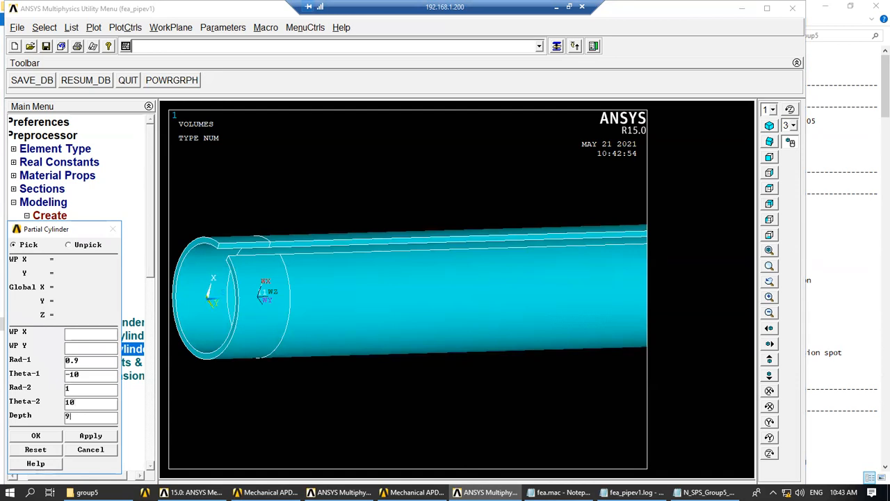
click(42, 436)
mouse_move(368, 308)
right_down()
mouse_move(315, 295)
mouse_move(318, 328)
mouse_move(365, 334)
mouse_move(392, 318)
right_up()
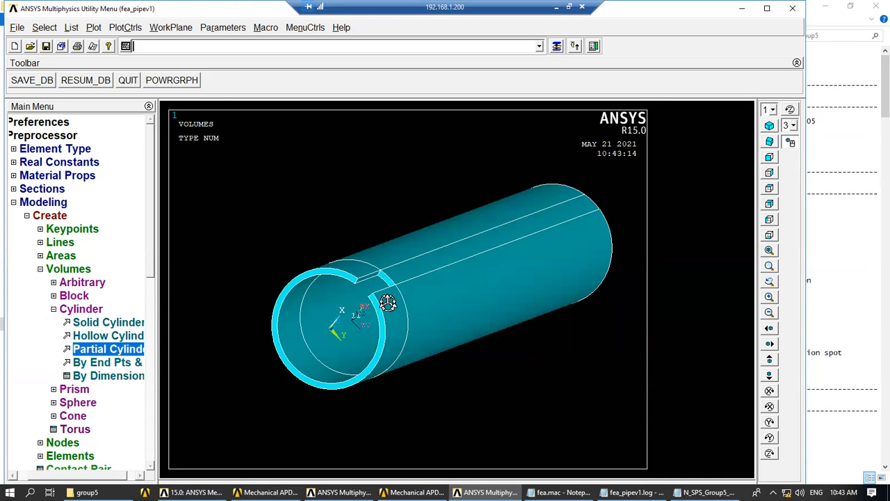
mouse_move(379, 311)
right_down()
mouse_move(361, 318)
mouse_move(401, 298)
mouse_move(373, 318)
mouse_move(378, 312)
right_up()
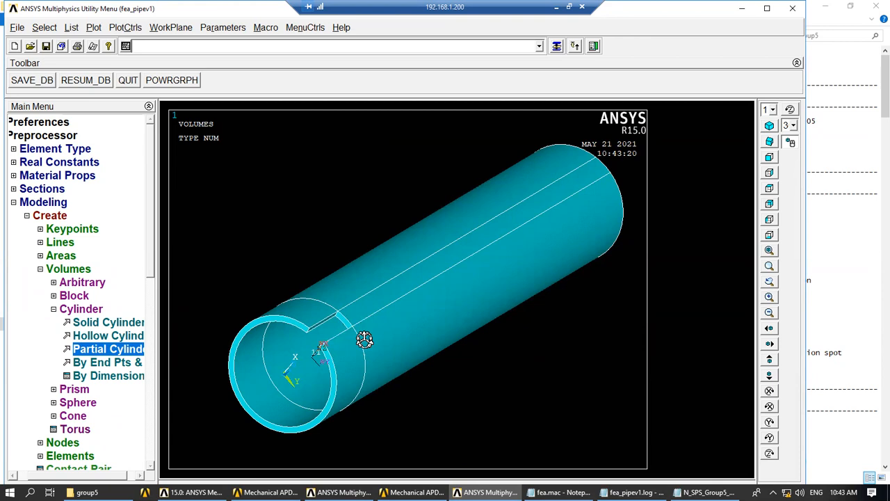
mouse_move(354, 347)
right_down()
mouse_move(338, 324)
mouse_move(251, 340)
right_up()
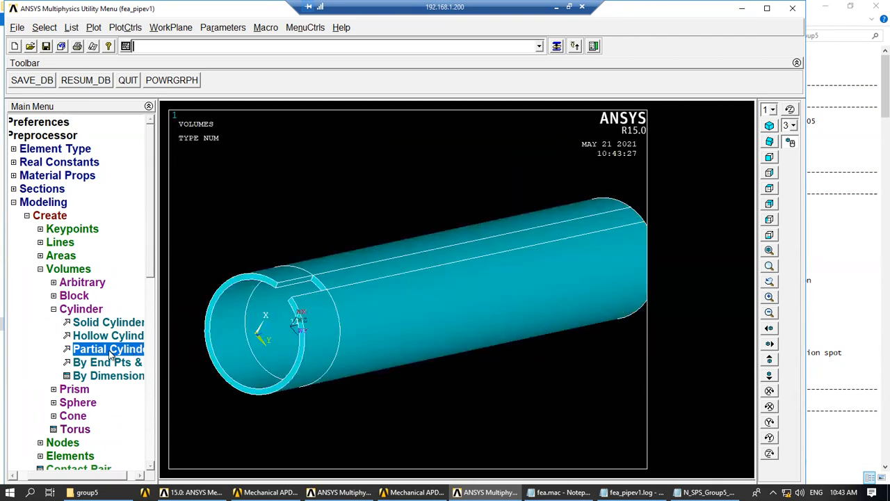
click(418, 47)
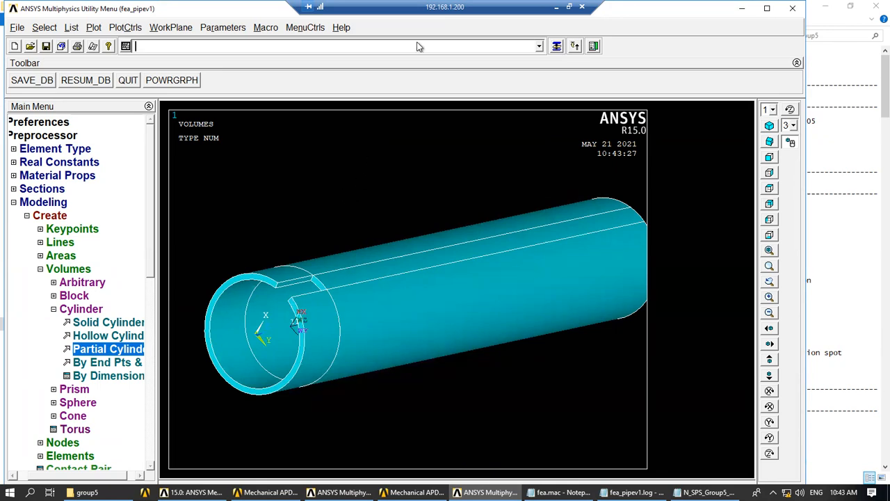